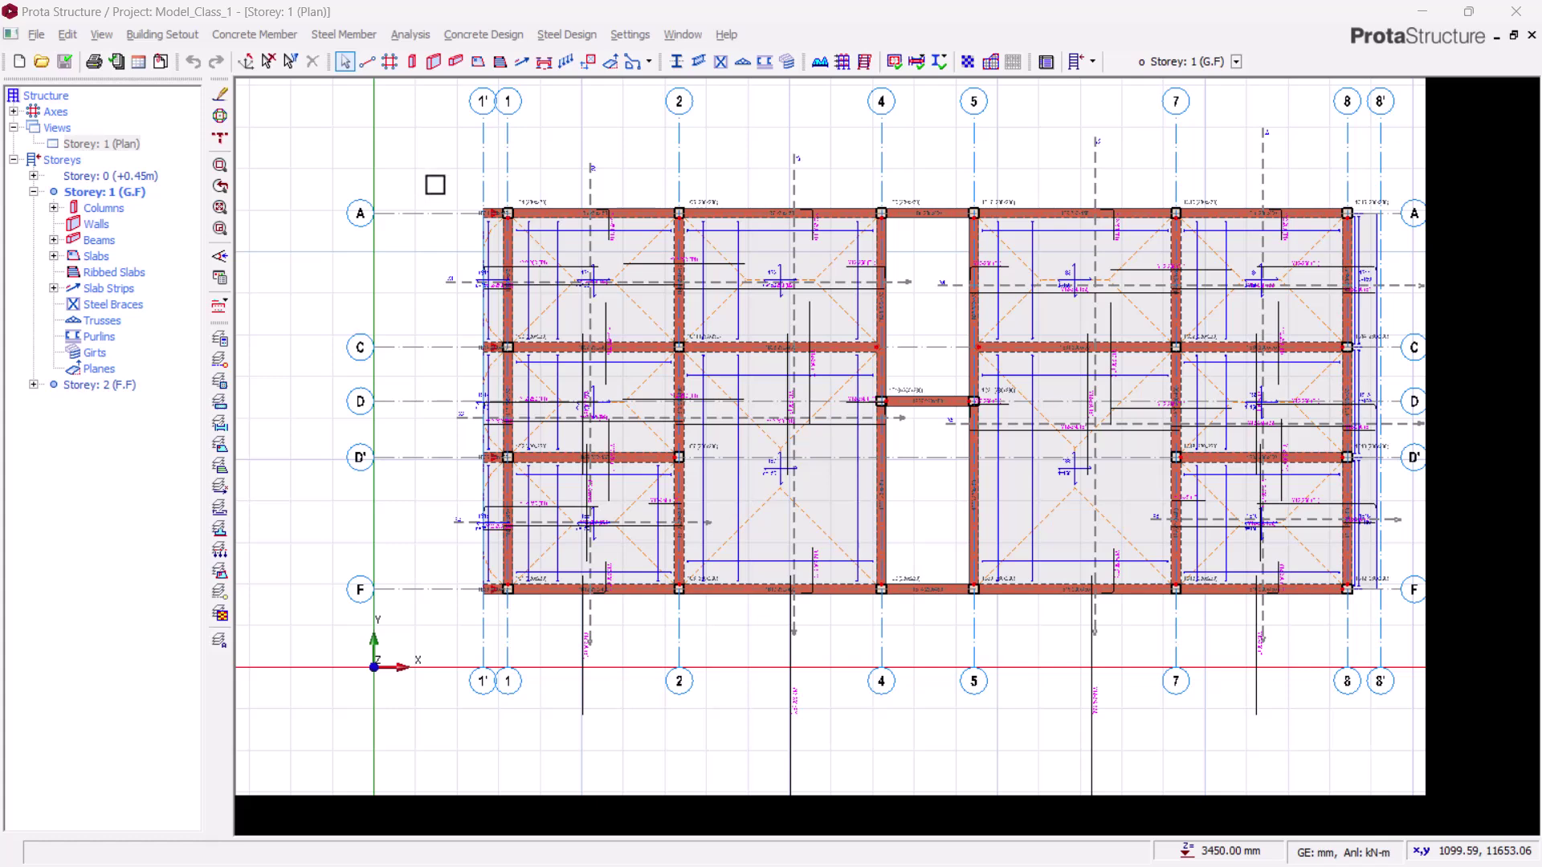
# Look over the Storey 1 model in its 3D view and in its plan view.
pyautogui.scroll(-2, 430, 231)
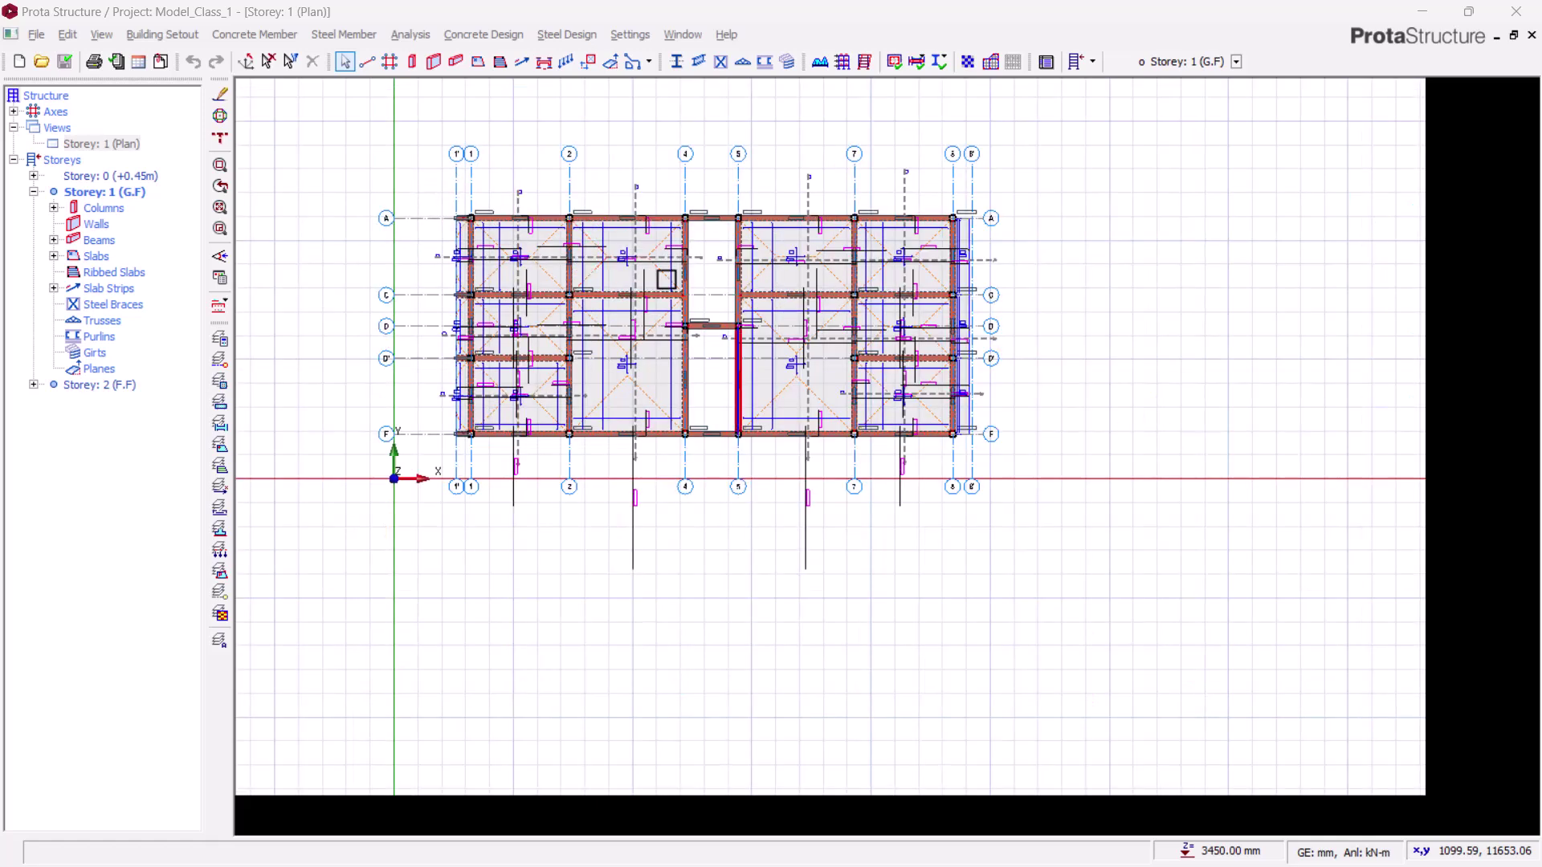
pyautogui.scroll(2, 645, 260)
pyautogui.rightClick(120, 146)
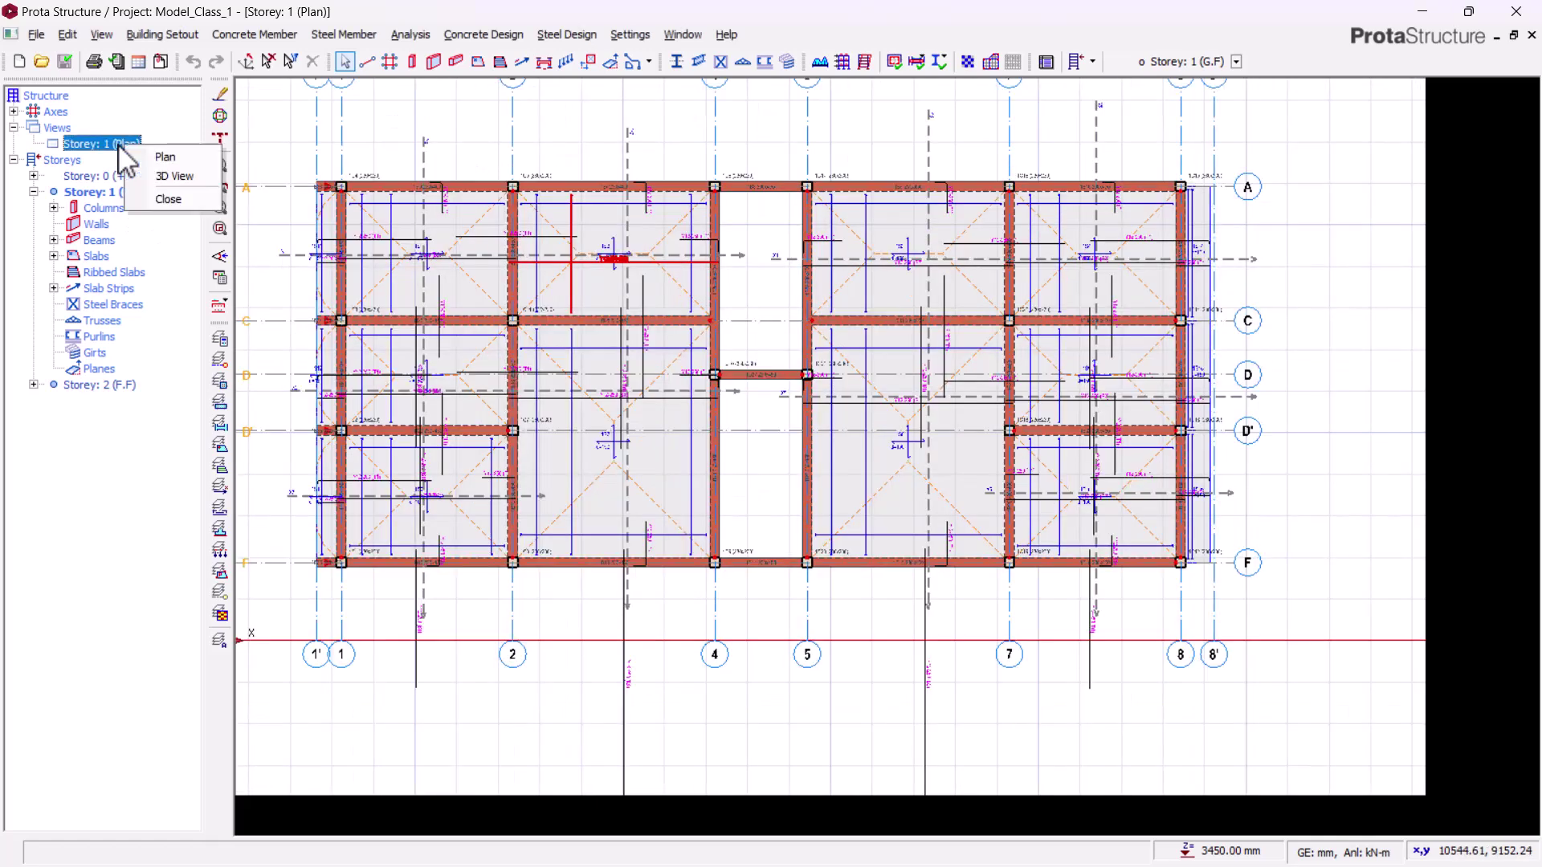
pyautogui.click(174, 175)
pyautogui.moveTo(550, 479)
pyautogui.mouseDown(button='middle')
pyautogui.moveTo(706, 499)
pyautogui.moveTo(567, 430)
pyautogui.mouseUp(button='middle')
pyautogui.click(121, 145)
pyautogui.rightClick(129, 145)
pyautogui.click(168, 152)
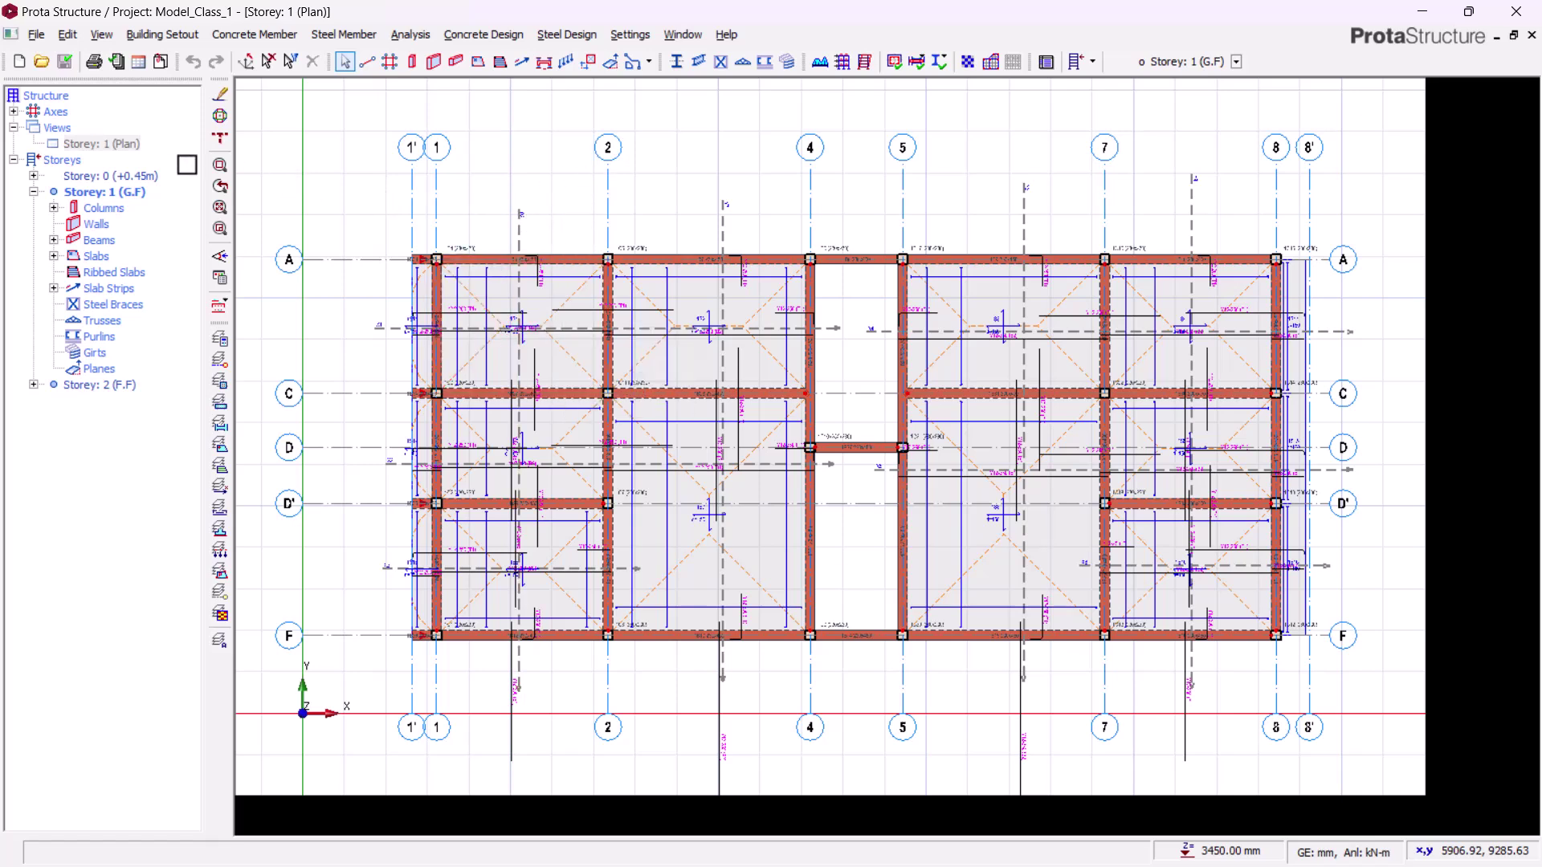
pyautogui.click(124, 150)
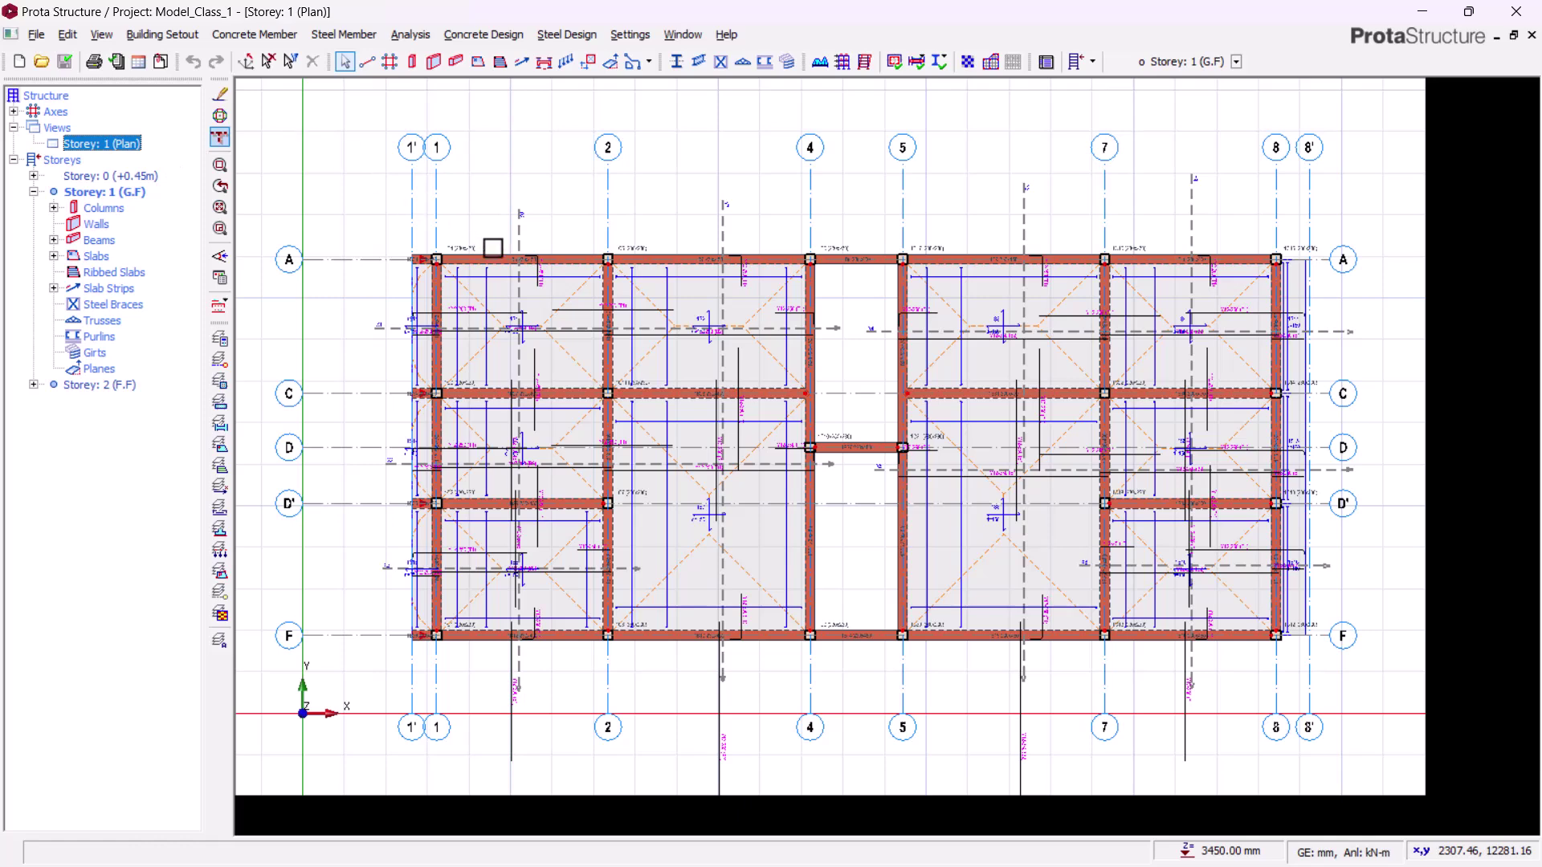
pyautogui.moveTo(633, 372)
pyautogui.mouseDown(button='middle')
pyautogui.moveTo(647, 344)
pyautogui.moveTo(649, 383)
pyautogui.mouseUp(button='middle')
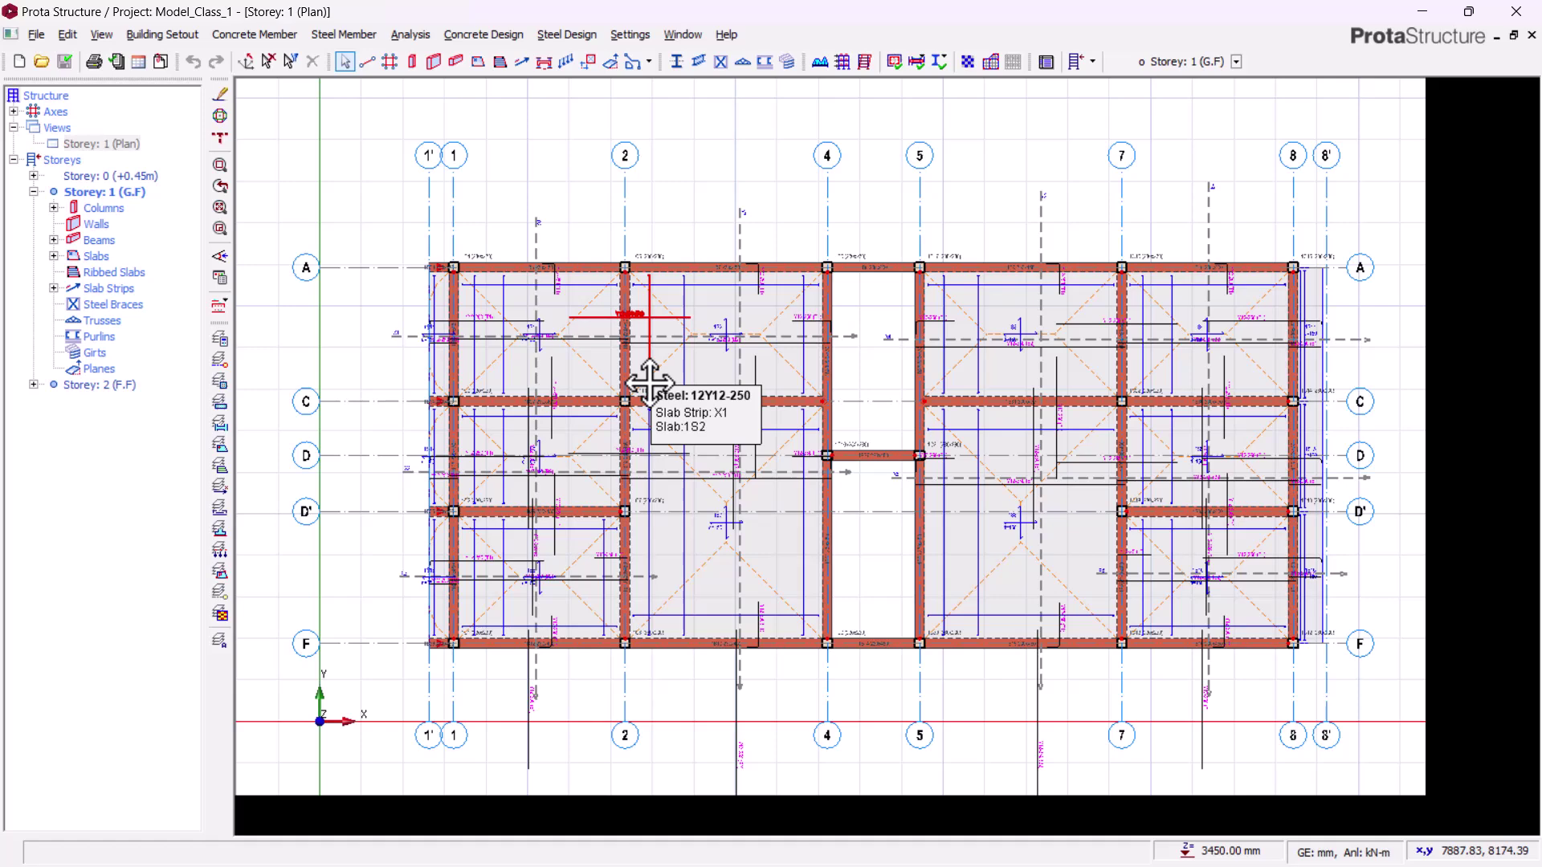
pyautogui.moveTo(648, 383); pyautogui.dragTo(682, 443, button='middle')
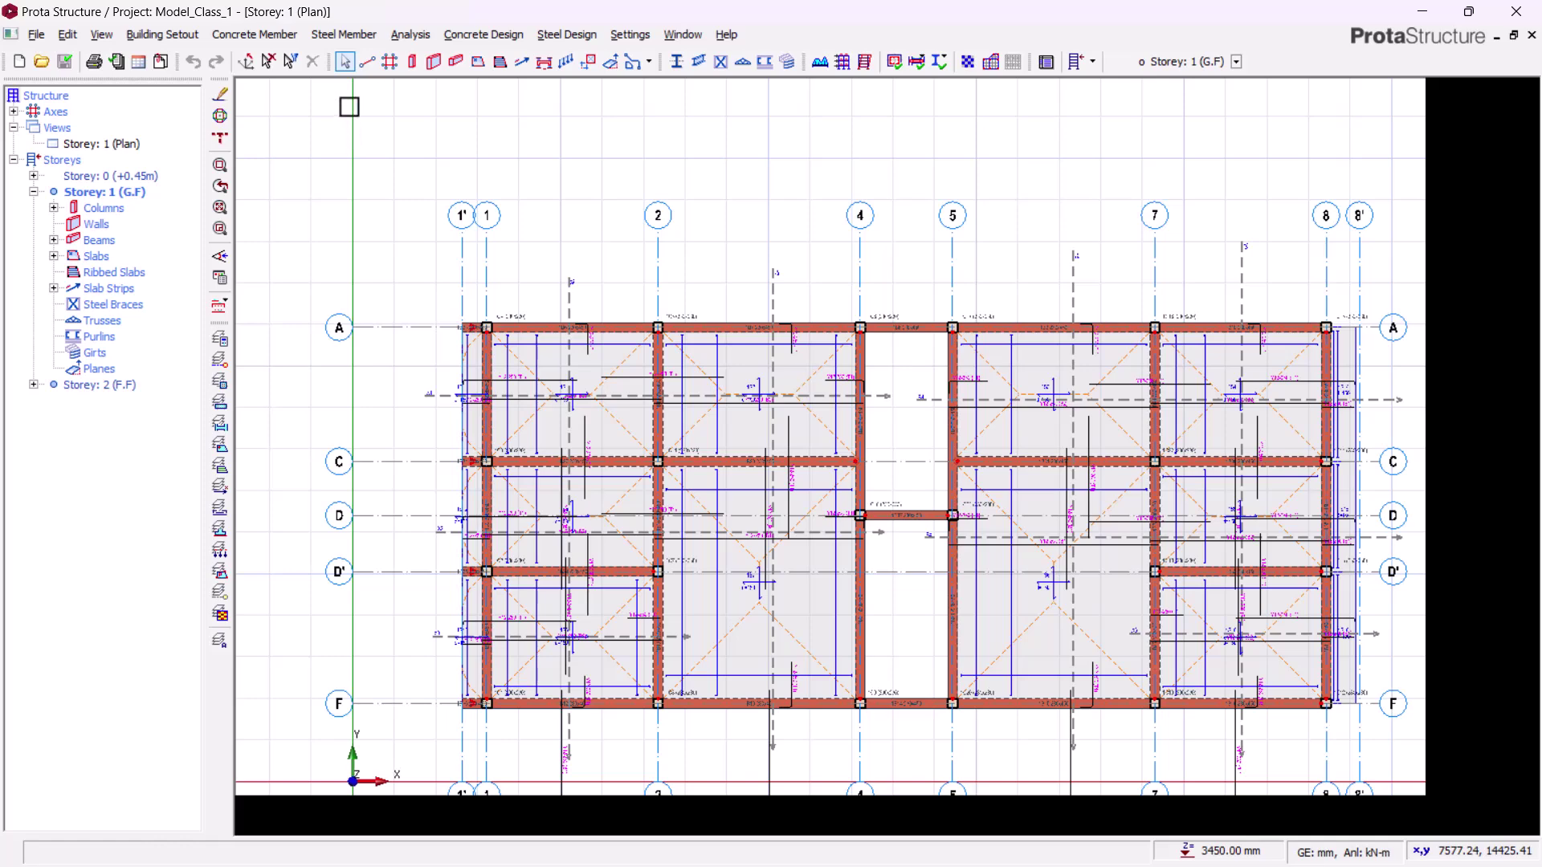
# Set up the Building Analysis with column/wall and beam reinforcement design enabled, including Re-select Bar / Design for both.
pyautogui.click(423, 38)
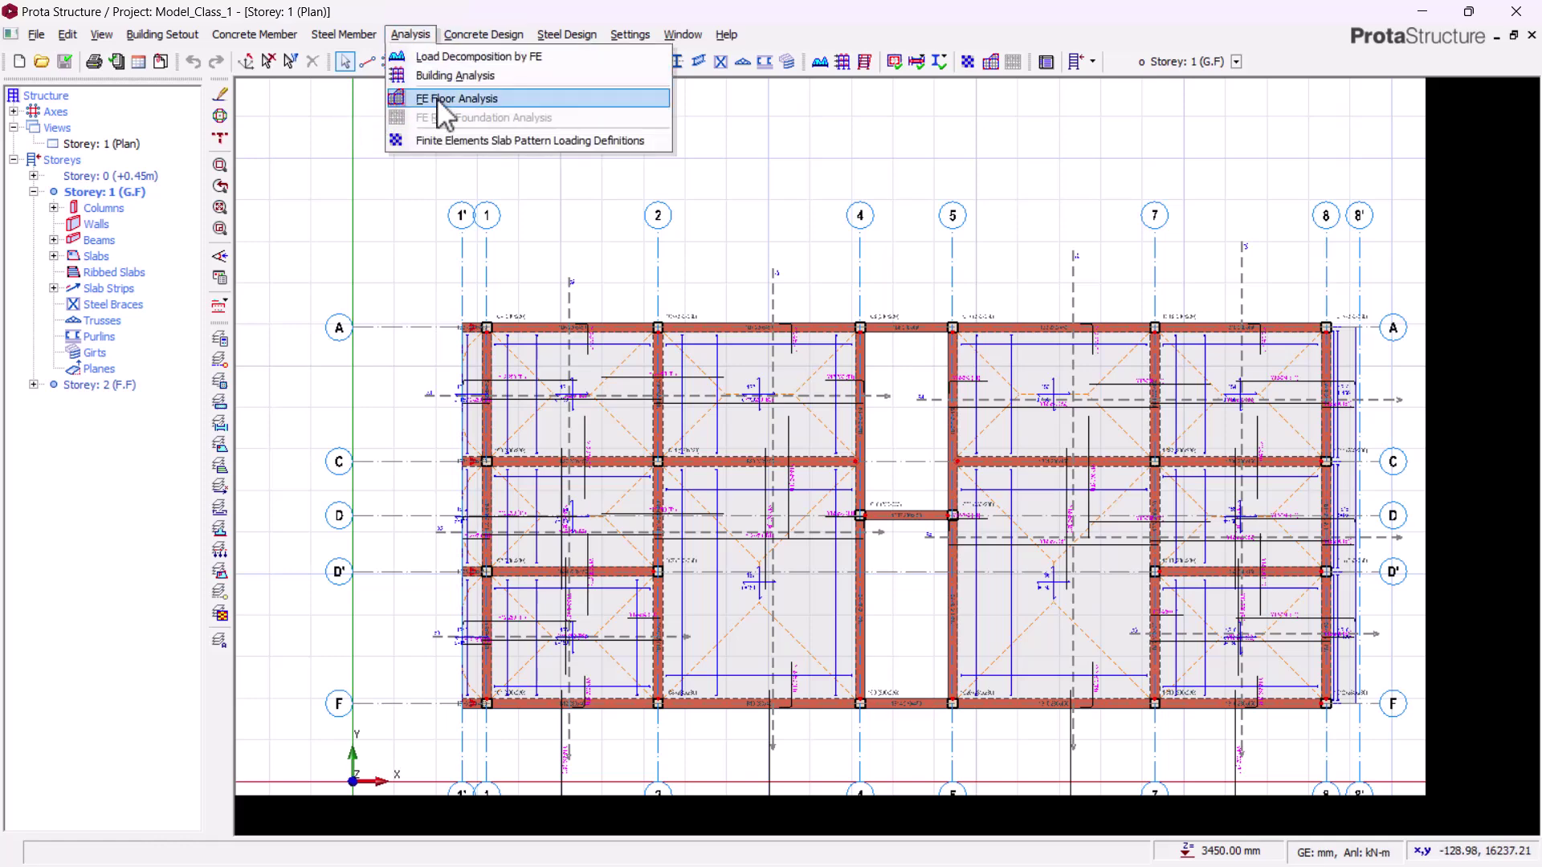
pyautogui.click(438, 77)
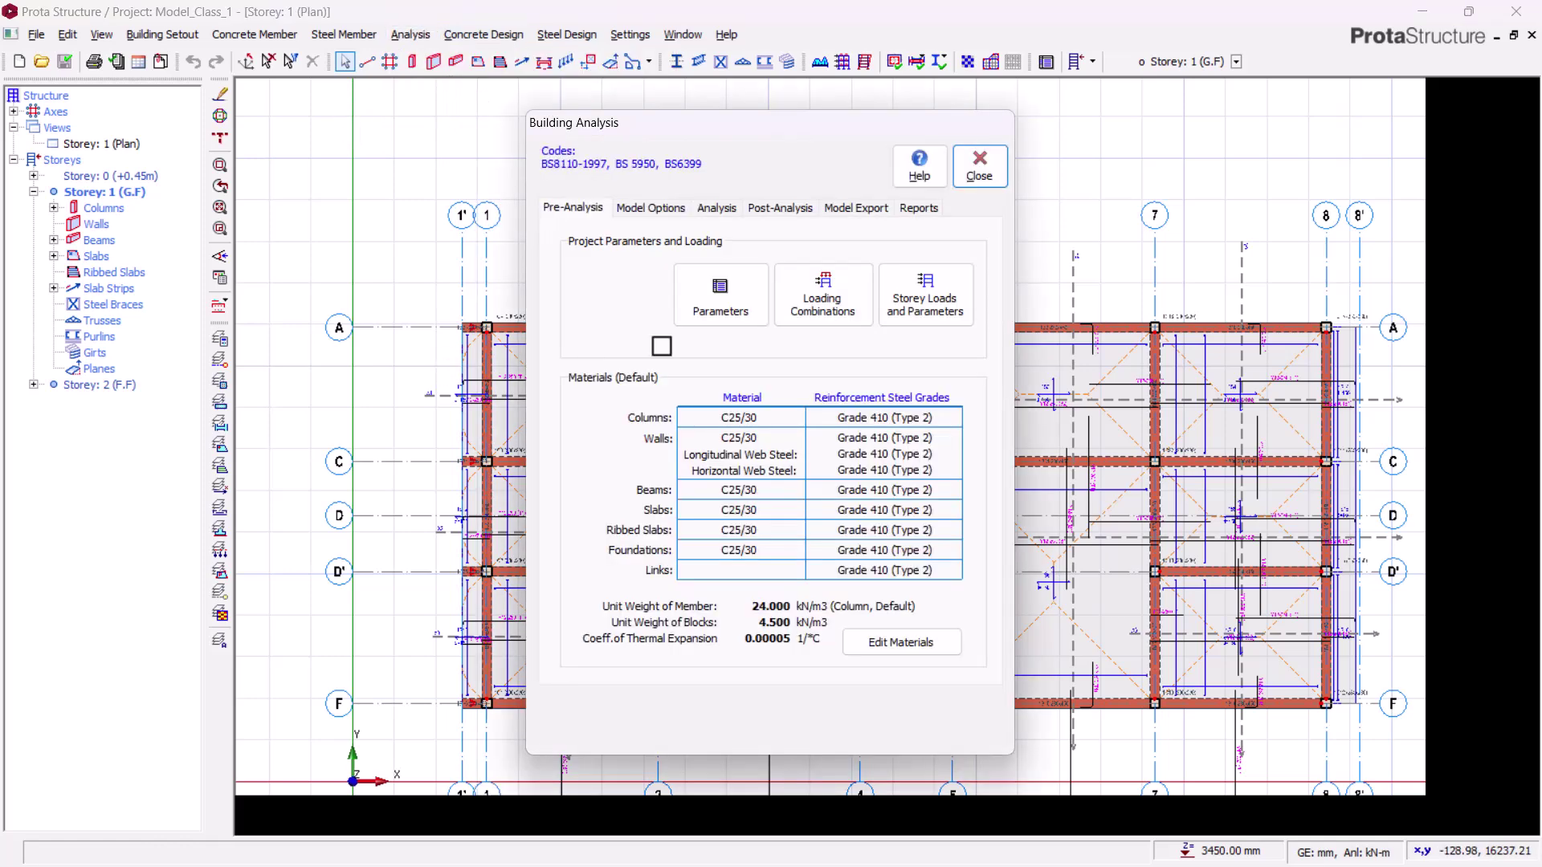
pyautogui.click(717, 208)
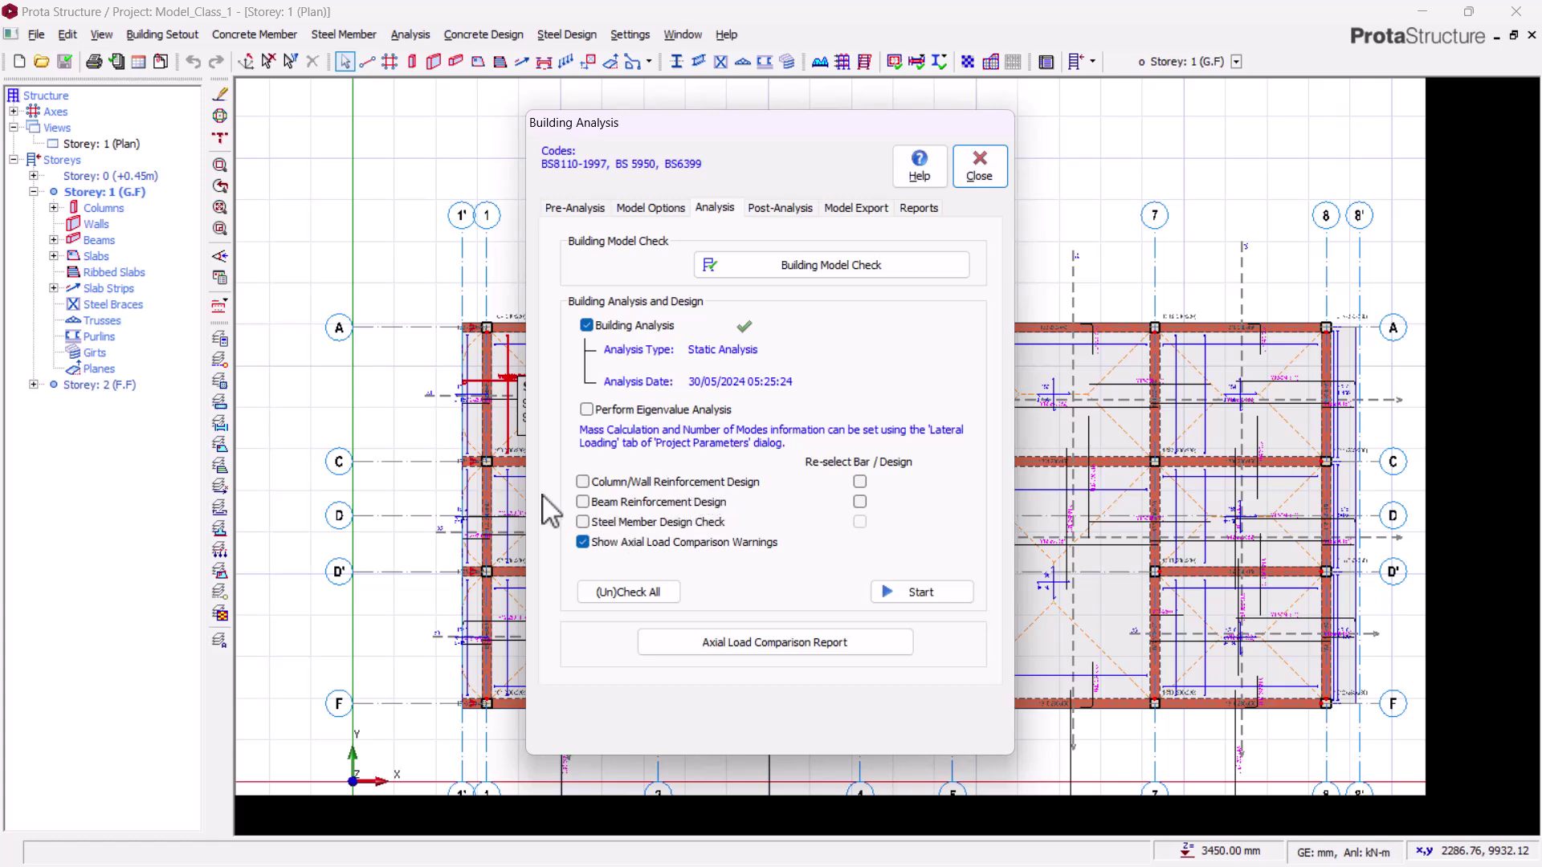
pyautogui.click(583, 482)
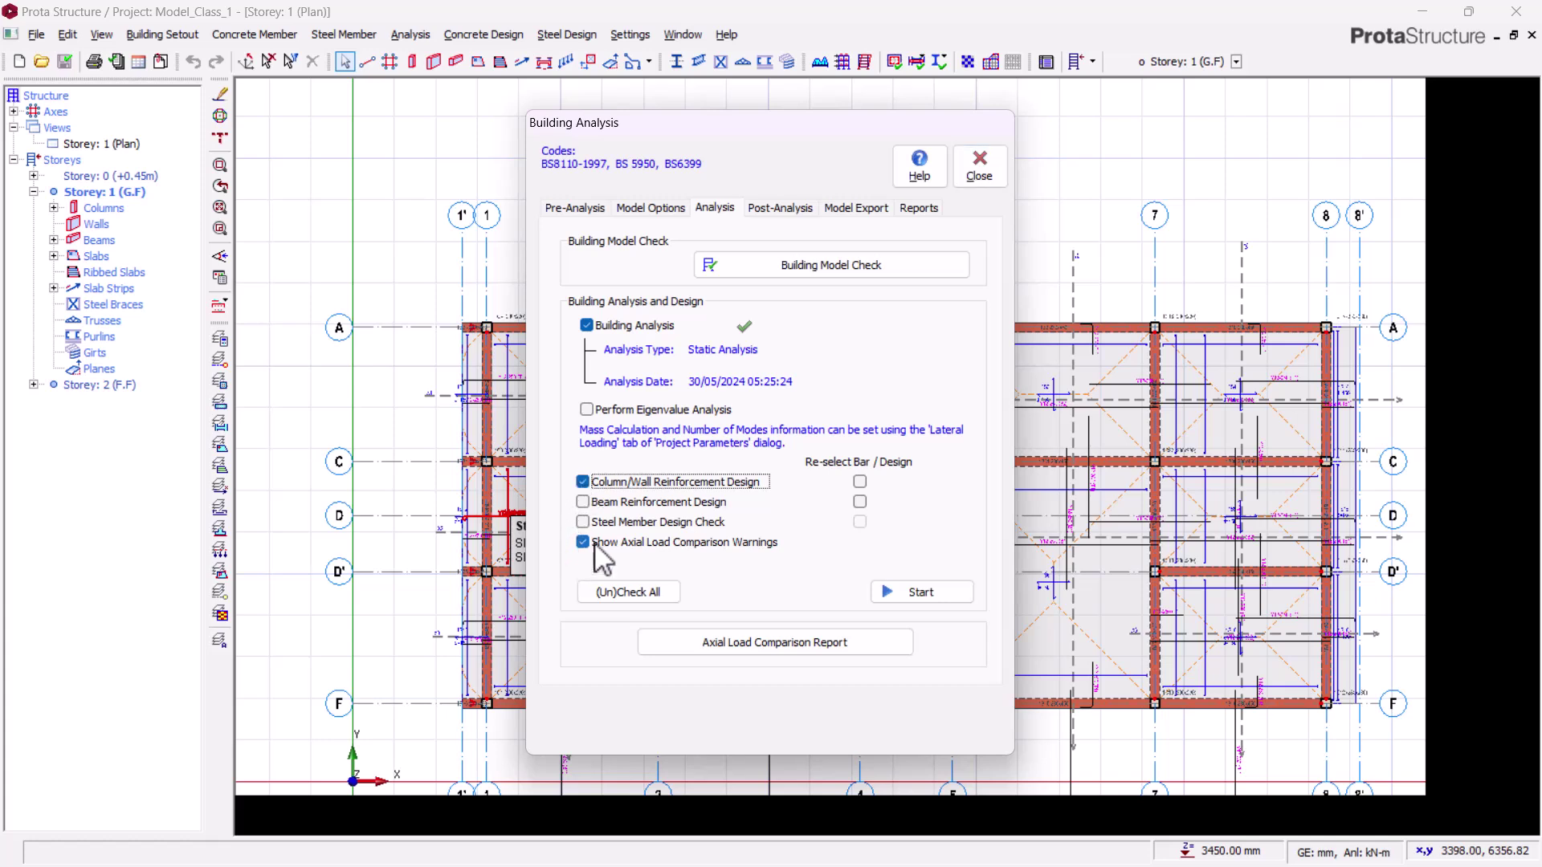
pyautogui.click(585, 502)
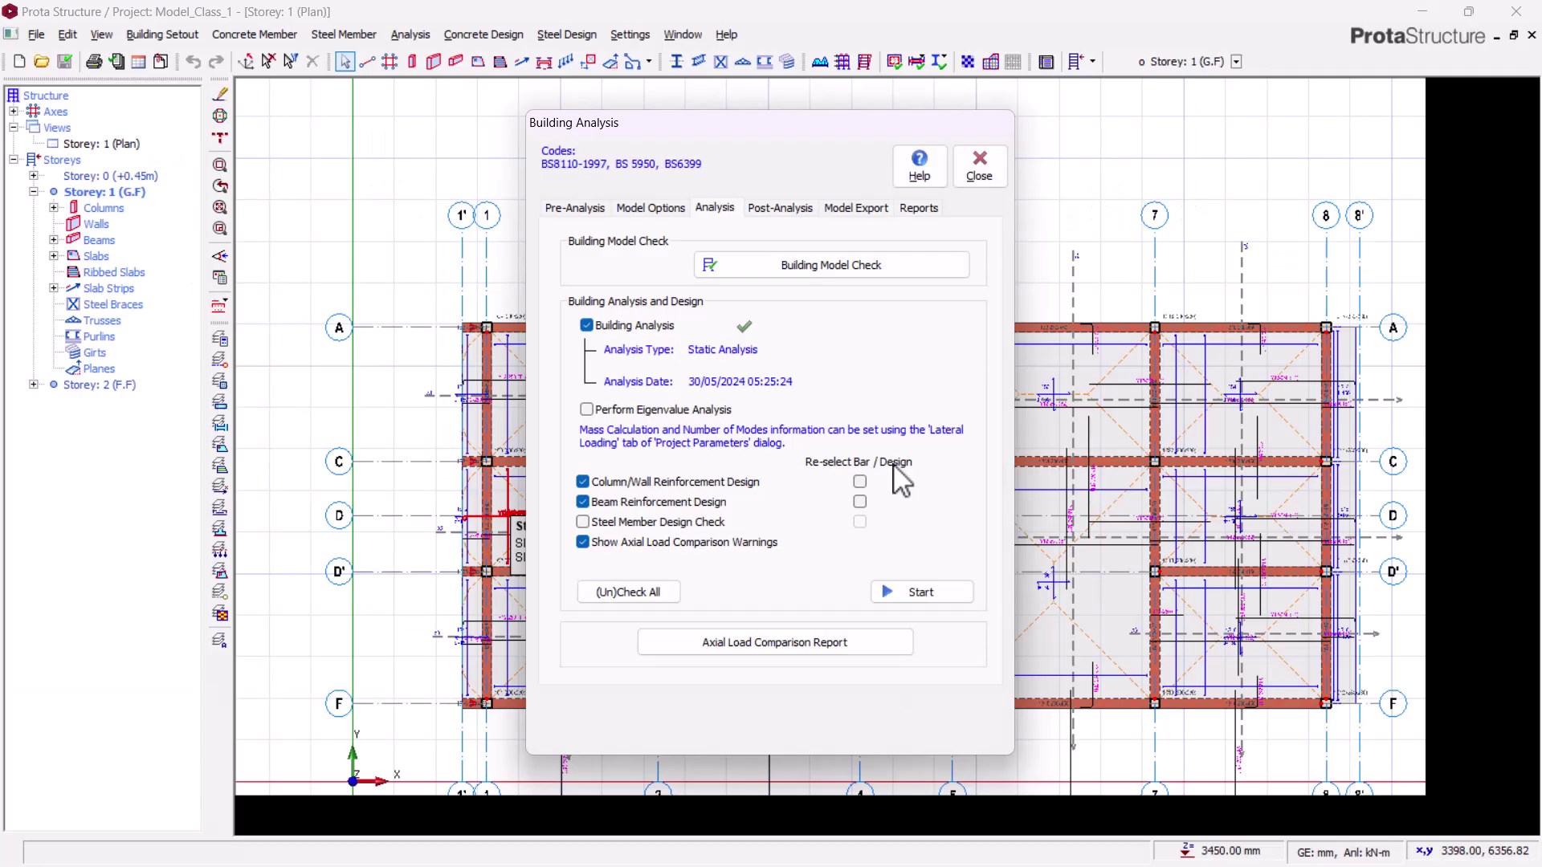
pyautogui.click(859, 482)
pyautogui.click(859, 502)
# Run the building analysis and reinforcement design, accept the completion report and close the analysis window.
pyautogui.click(924, 598)
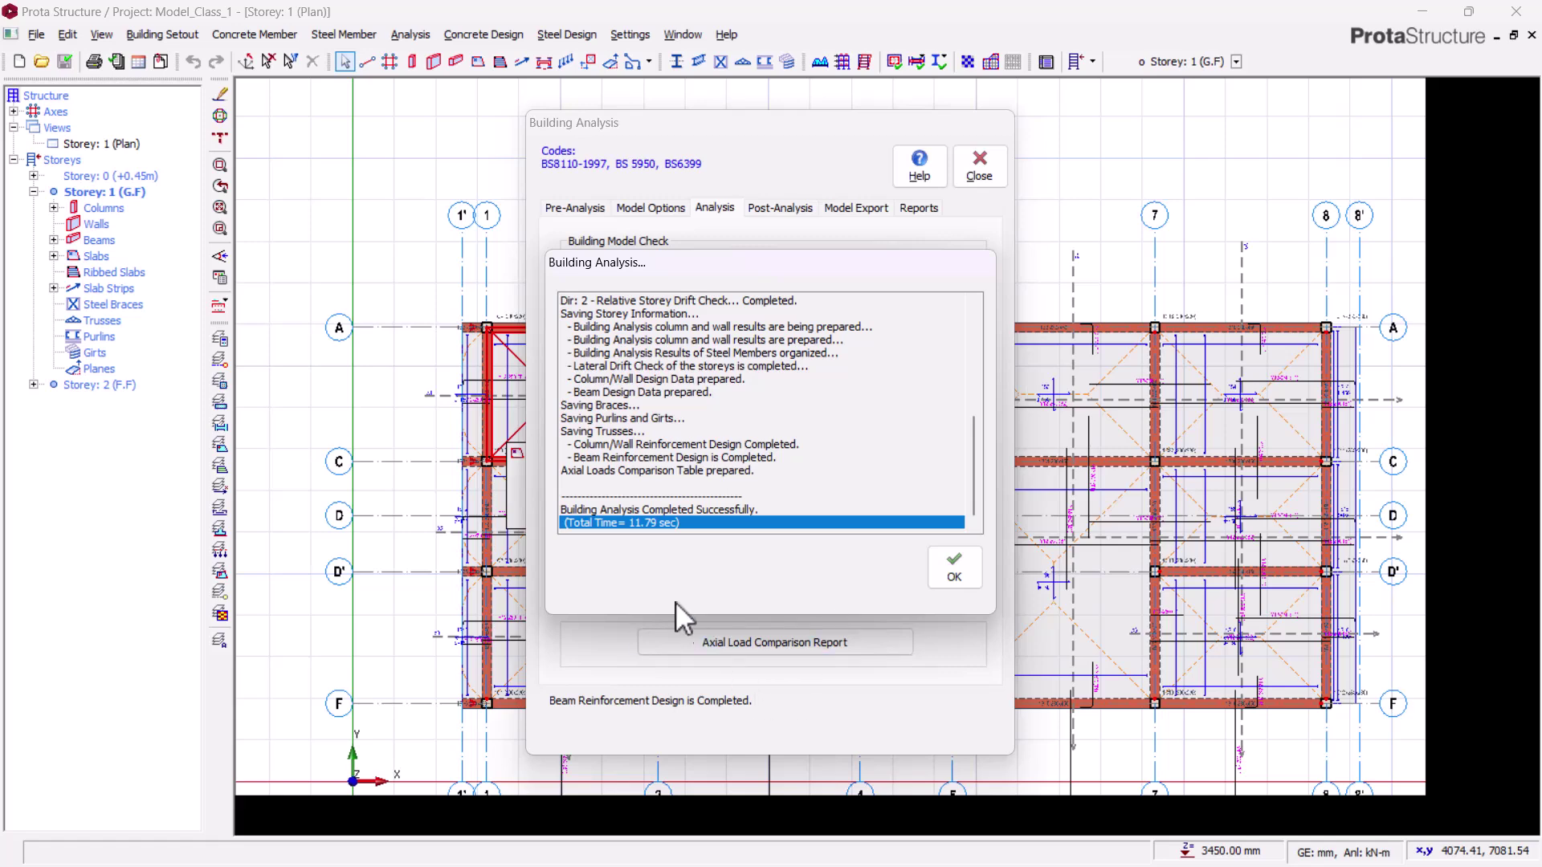
pyautogui.click(956, 570)
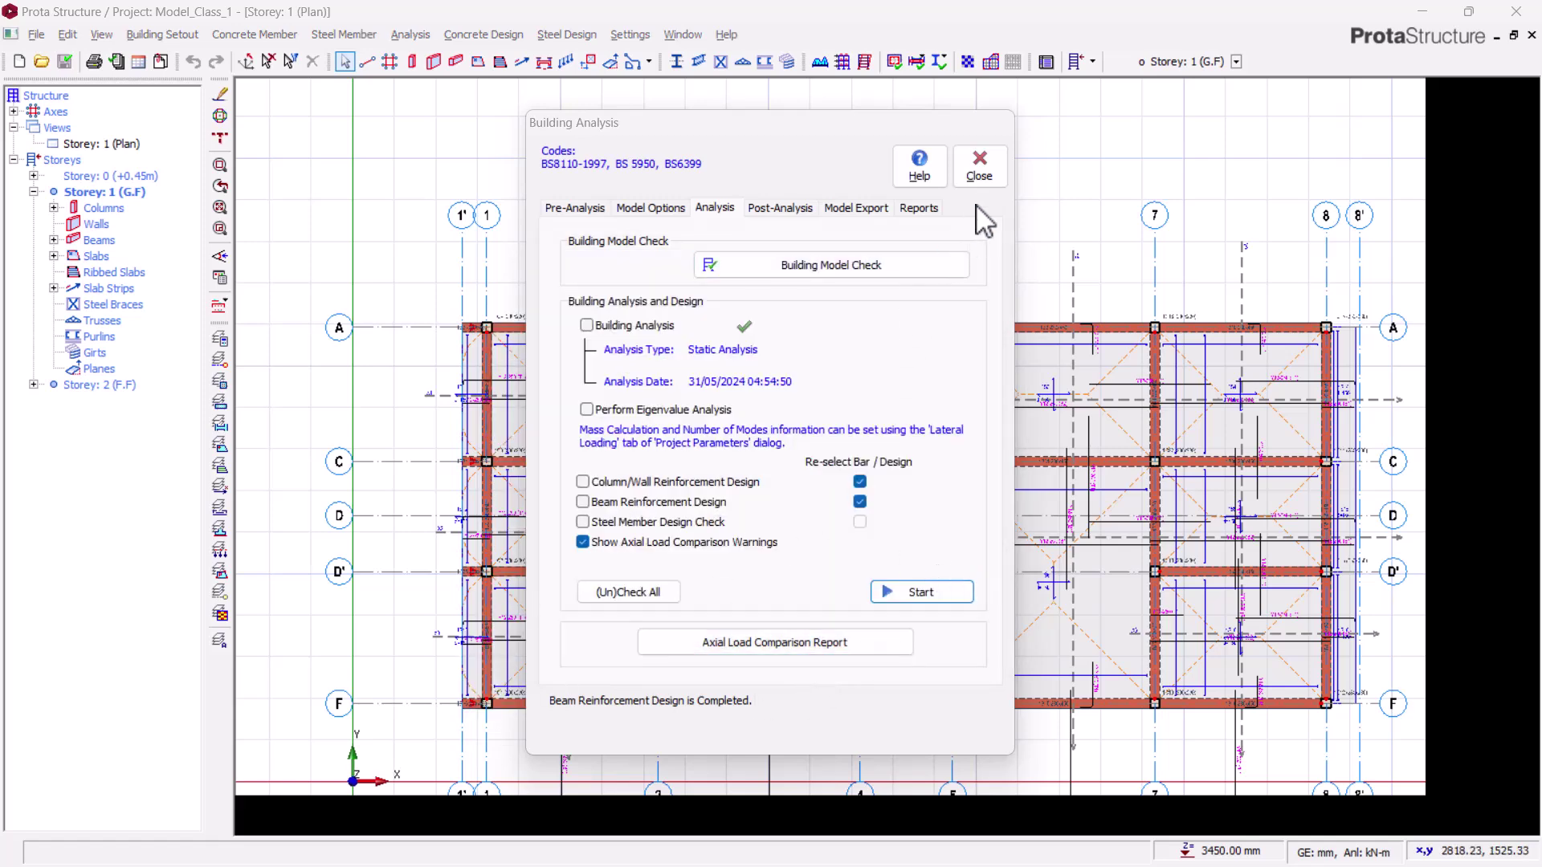
pyautogui.click(984, 168)
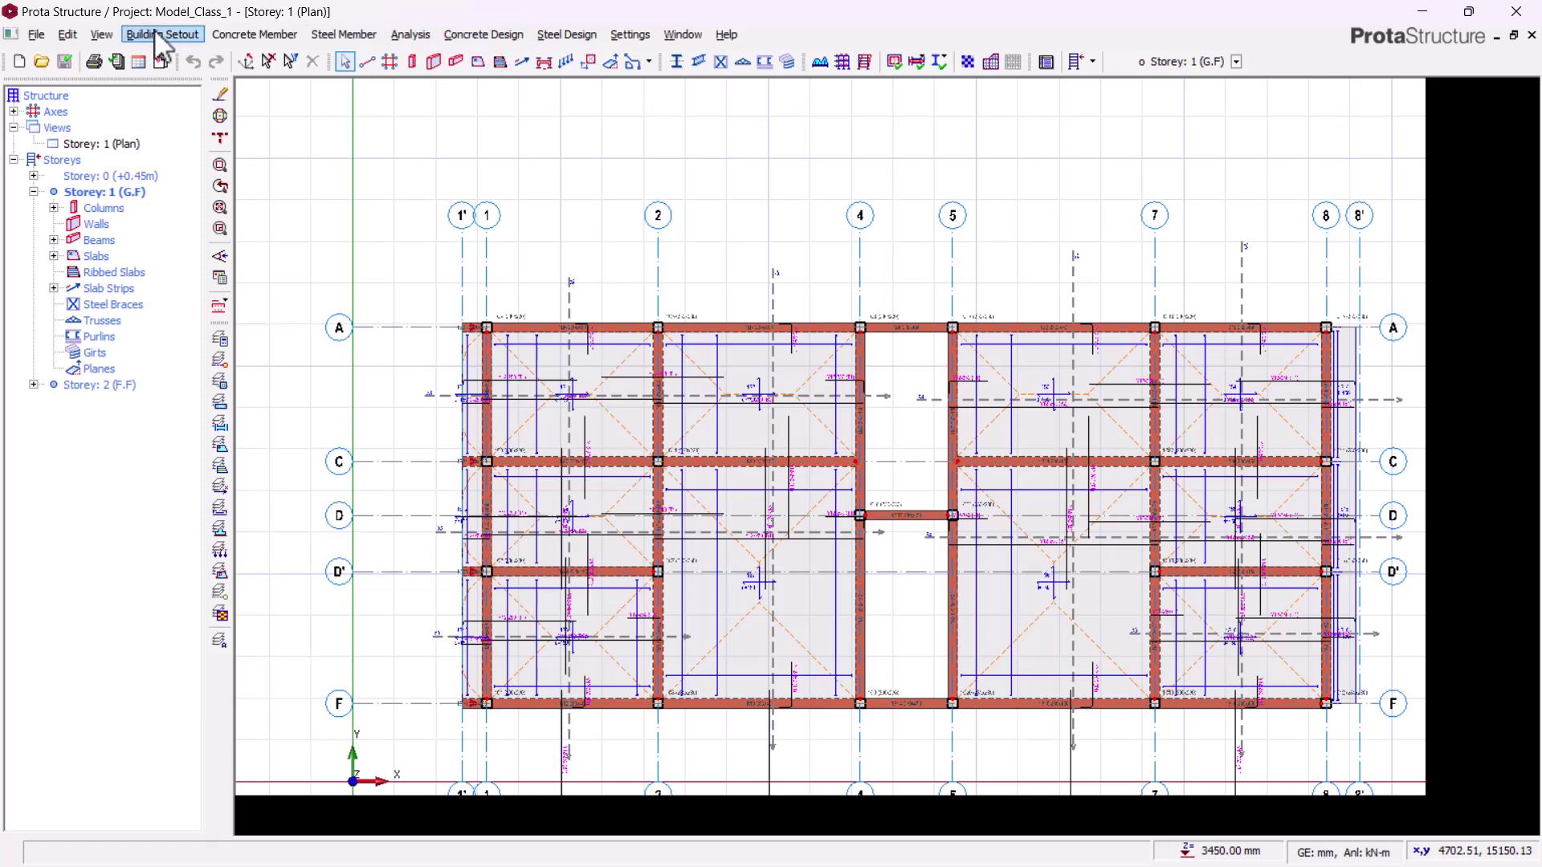
pyautogui.click(483, 35)
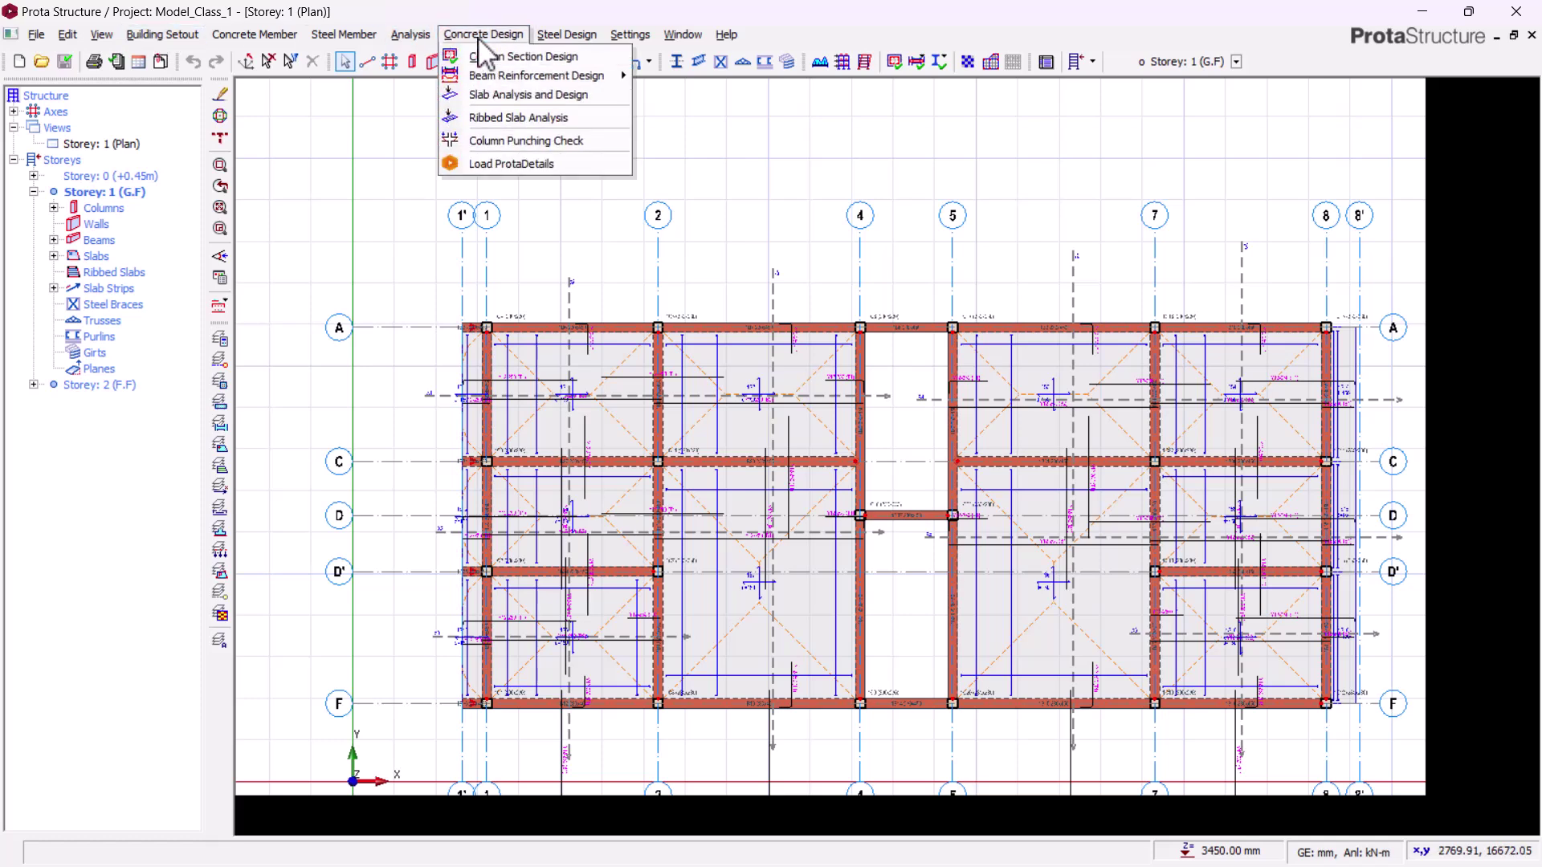
pyautogui.moveTo(540, 200); pyautogui.dragTo(301, 258)
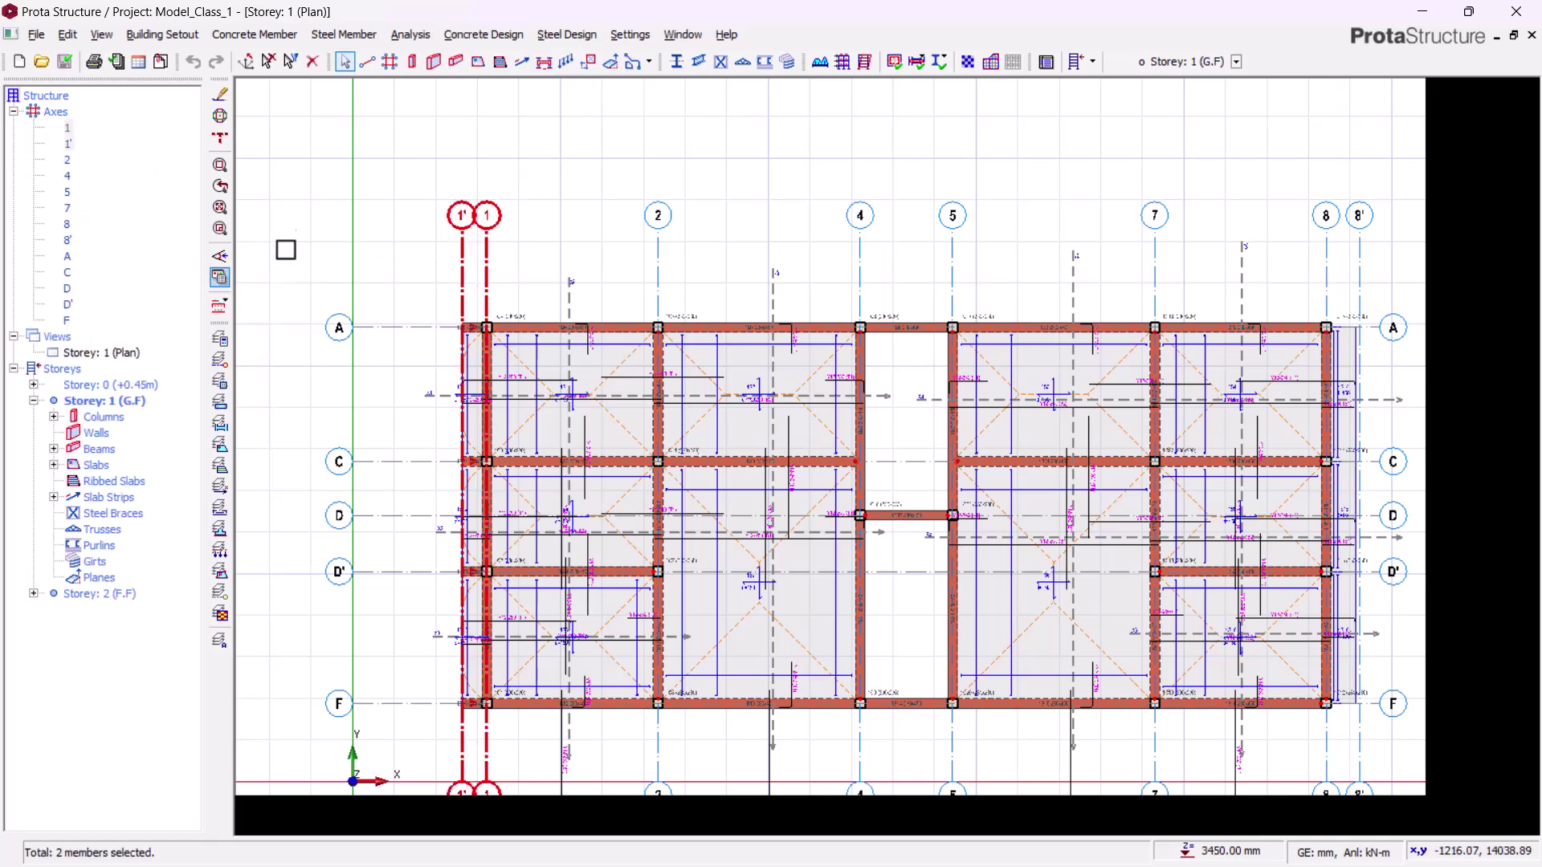
pyautogui.press('Escape')
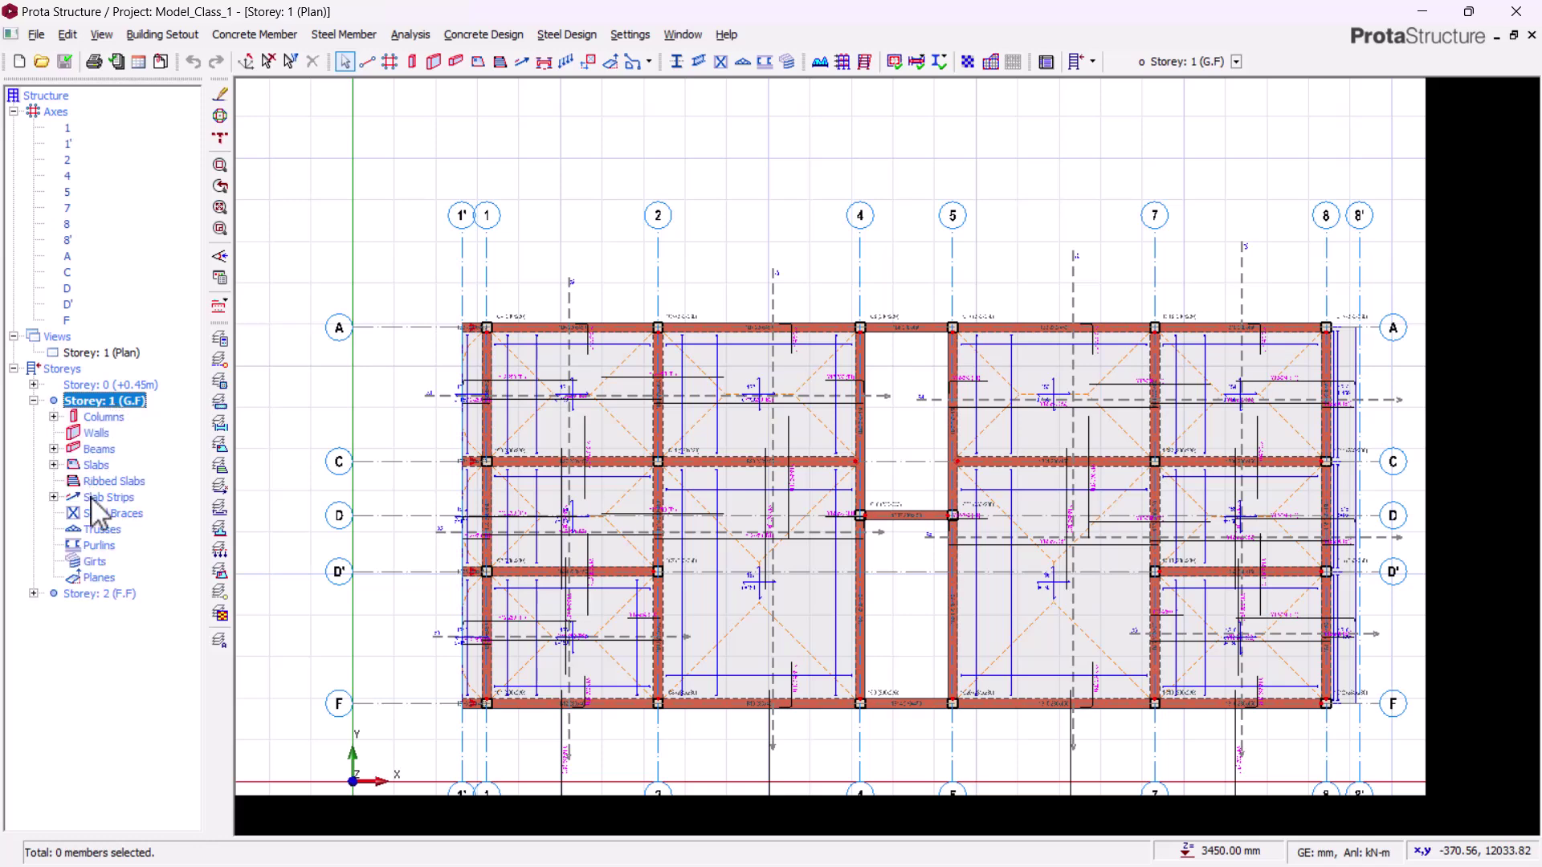
# Open the Beam Reinforcement Design for the beams of the active storey, Storey 1 (G.F).
pyautogui.click(93, 449)
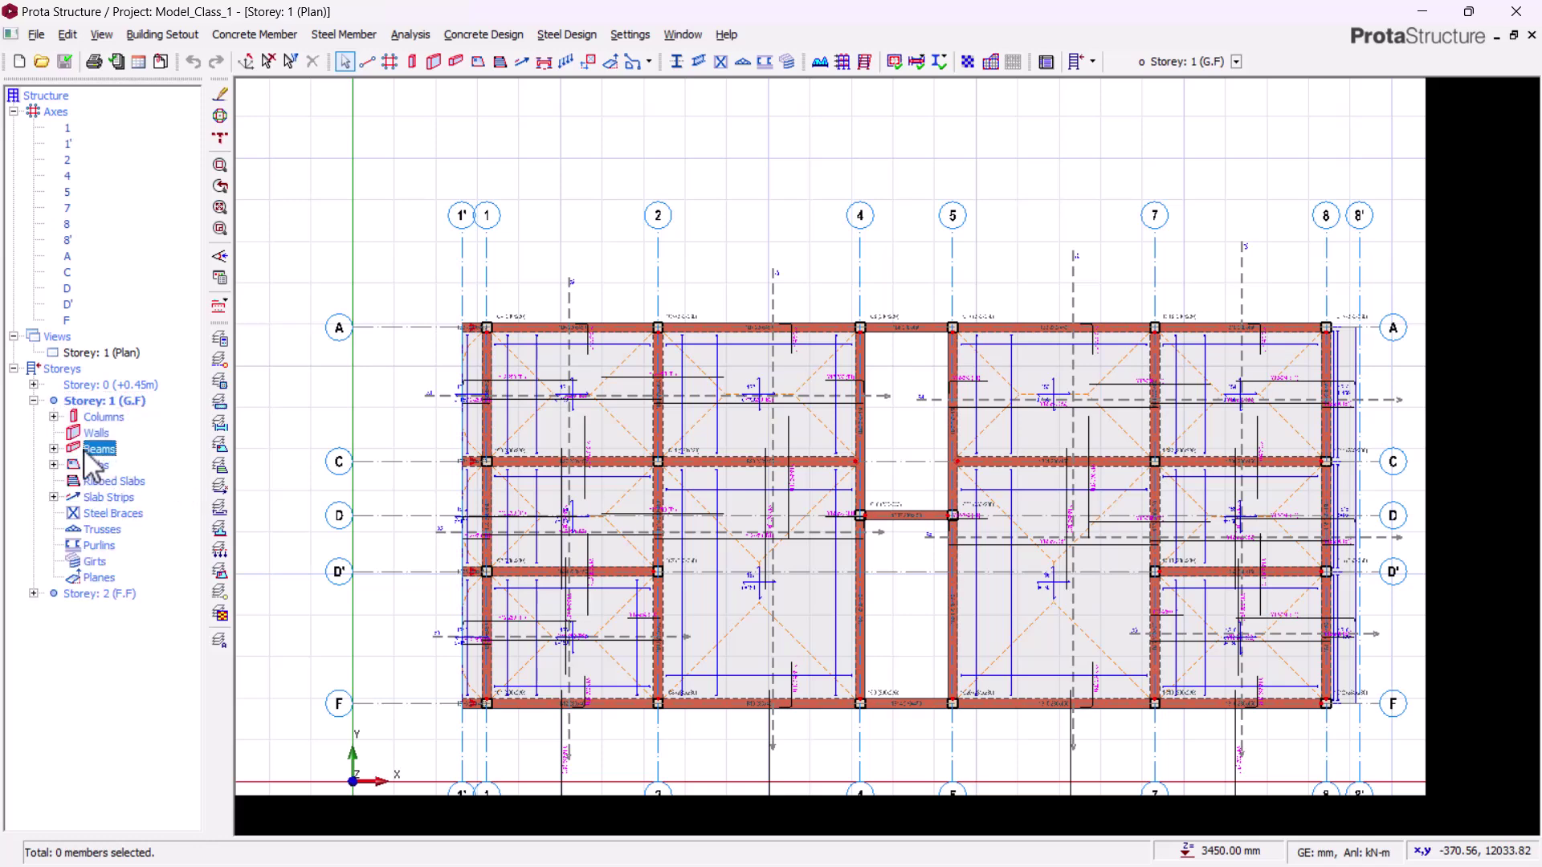
pyautogui.rightClick(83, 448)
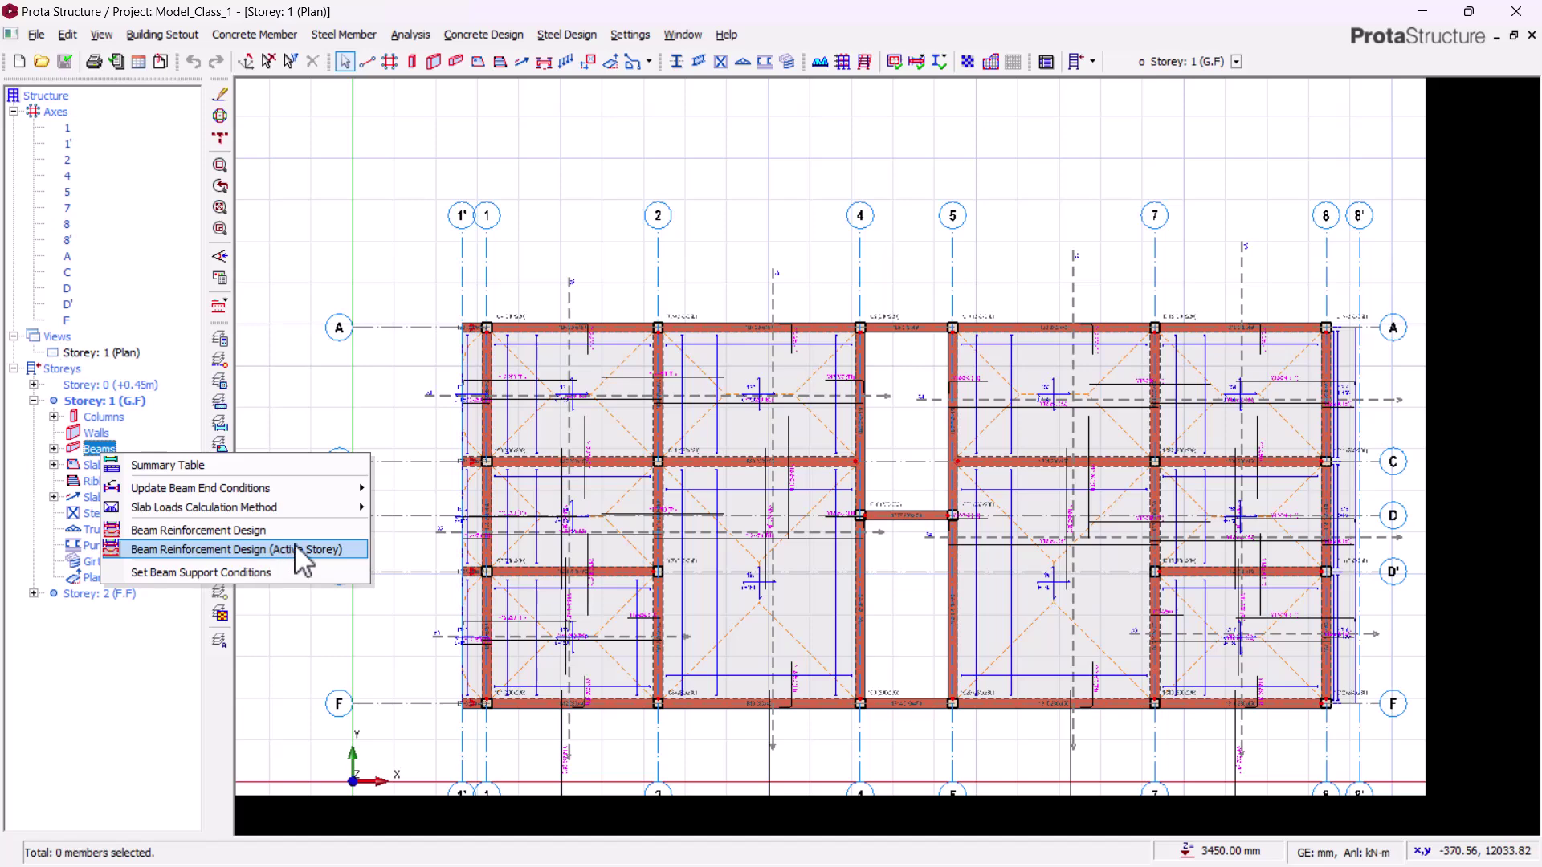
pyautogui.click(171, 549)
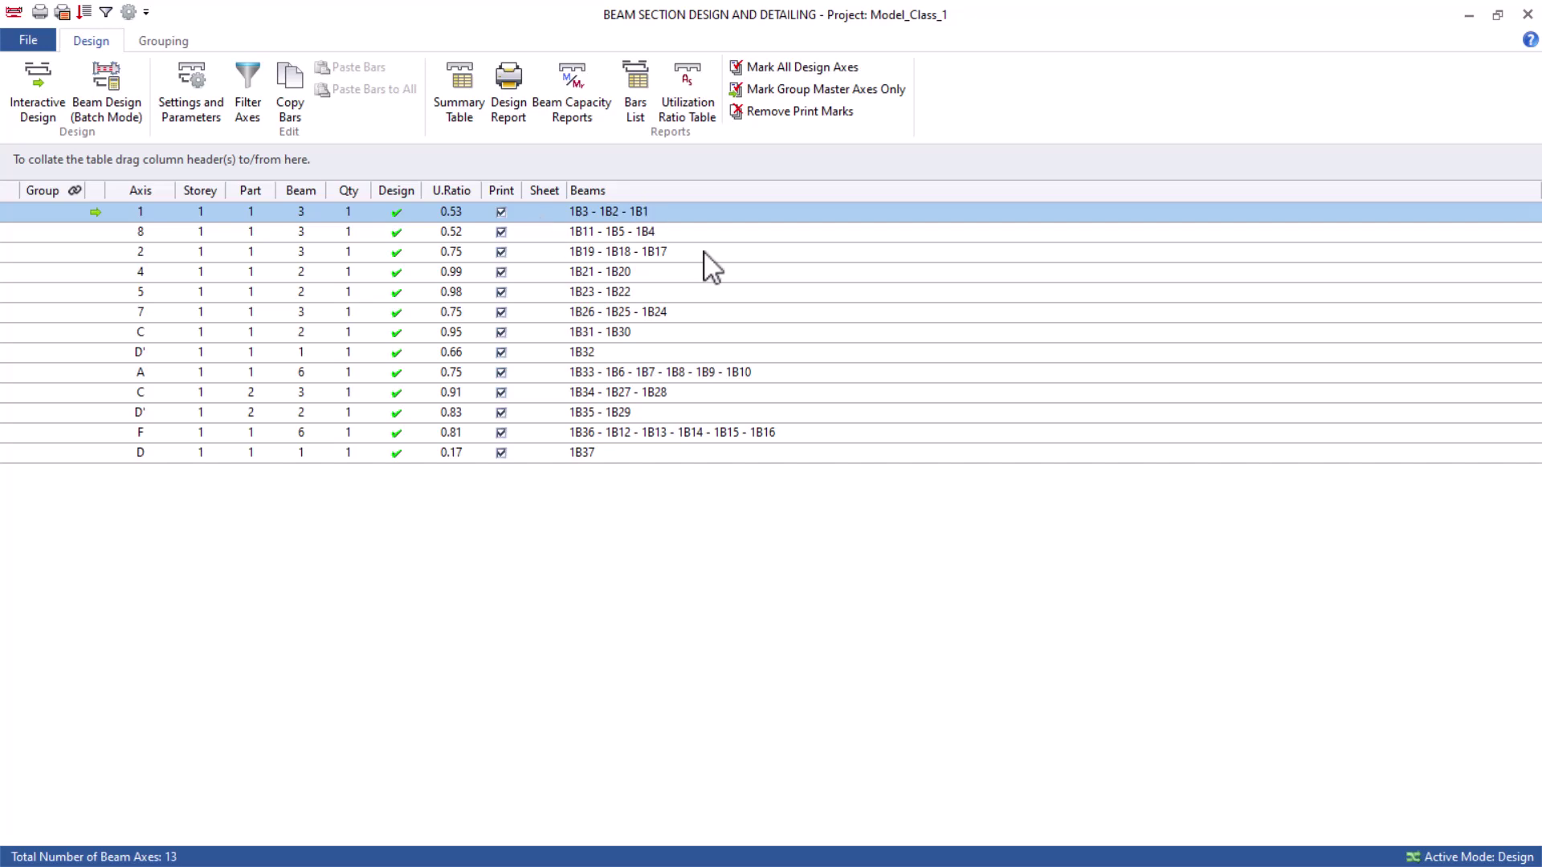
# Examine the reinforcement data of beam axis 1, checking the top and bottom bars of span 1B3, and close it.
pyautogui.doubleClick(652, 211)
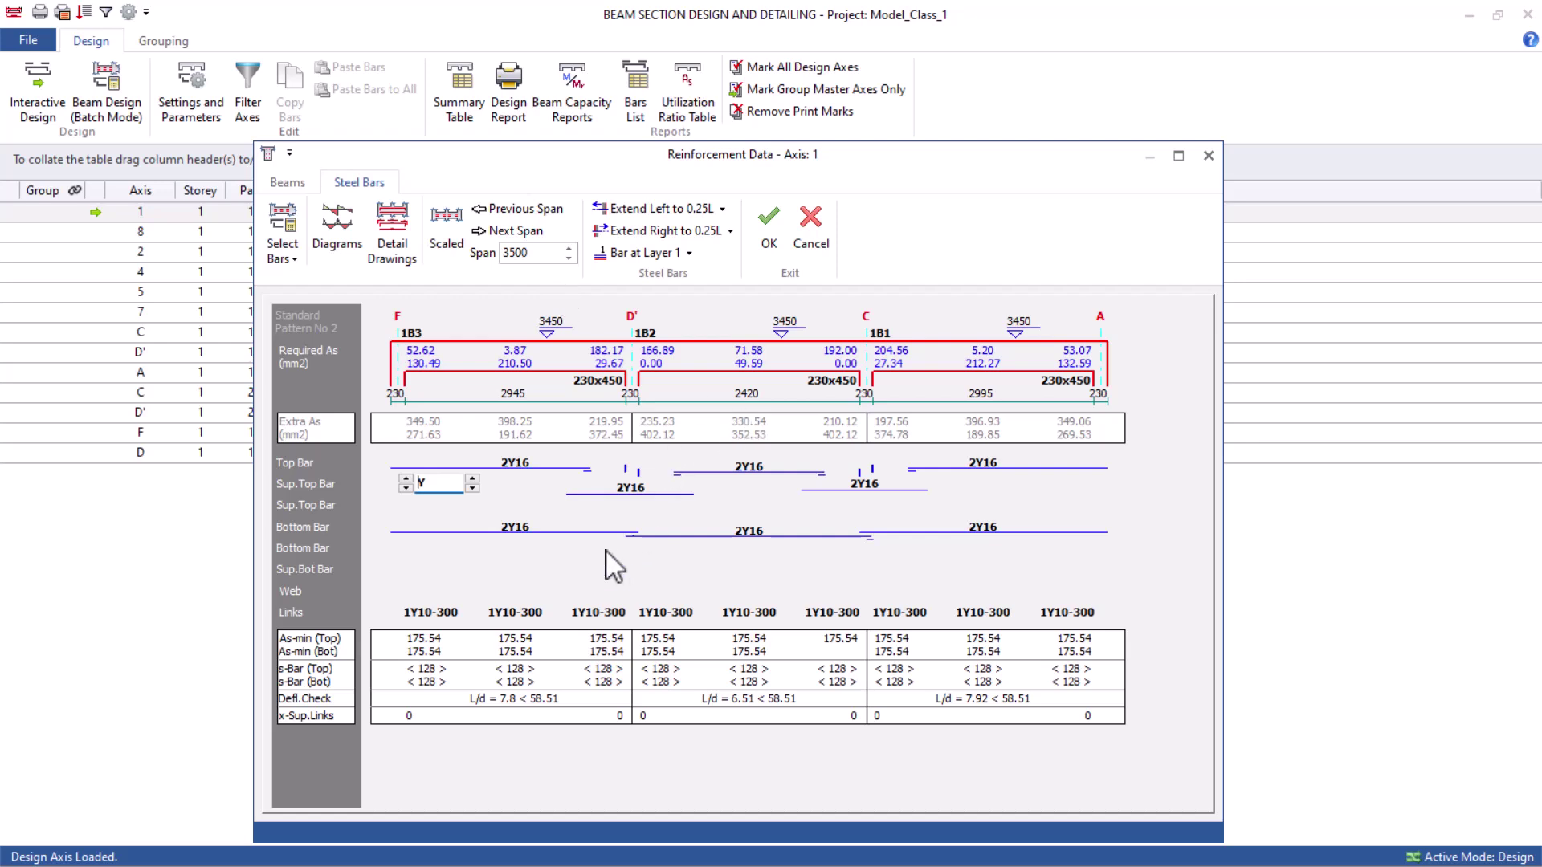
pyautogui.click(516, 533)
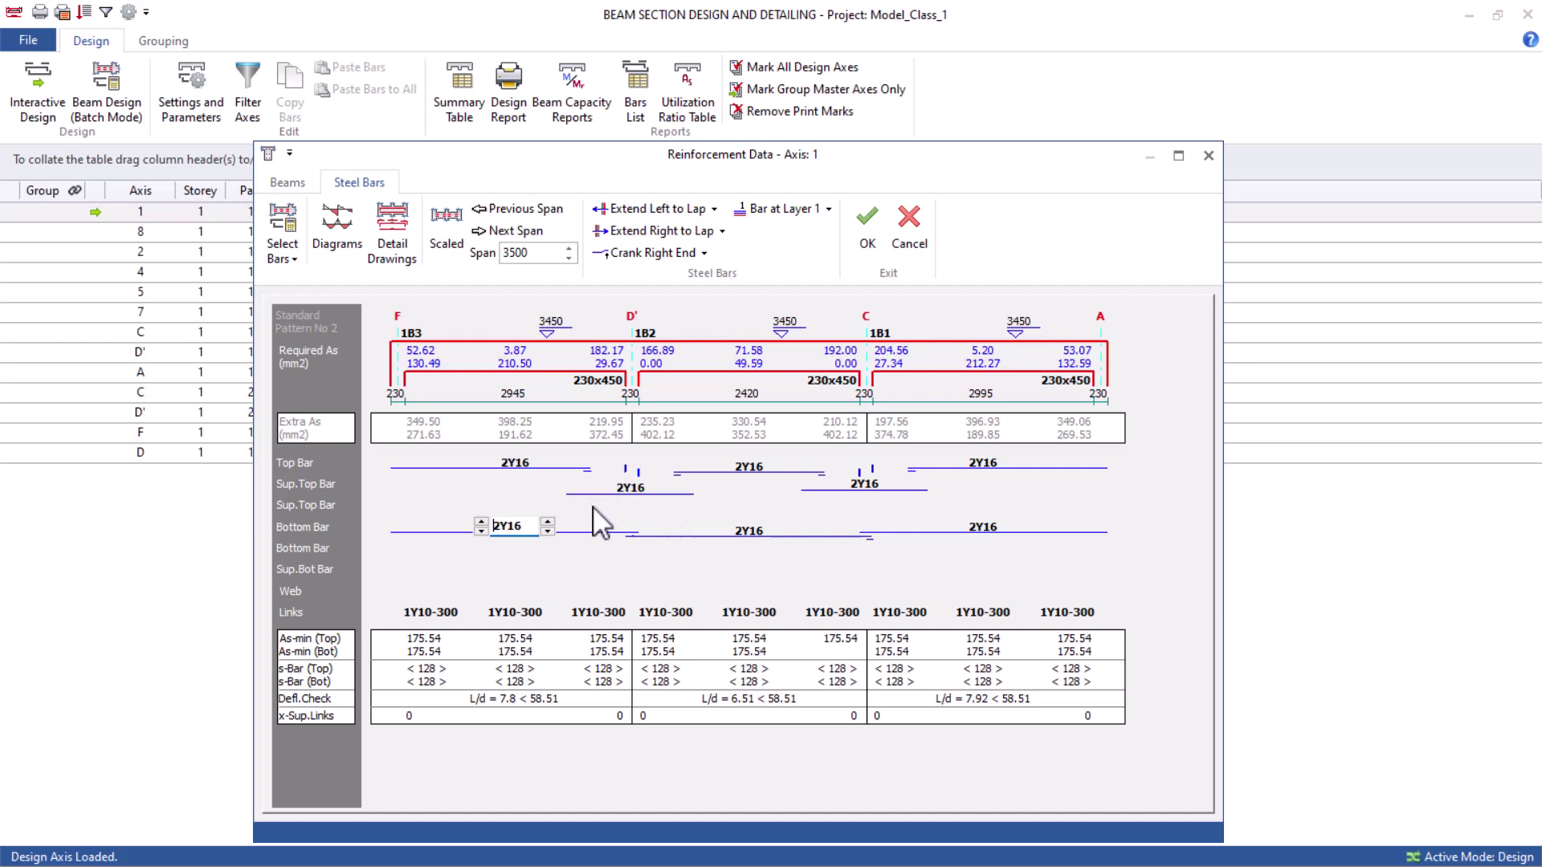
pyautogui.click(513, 465)
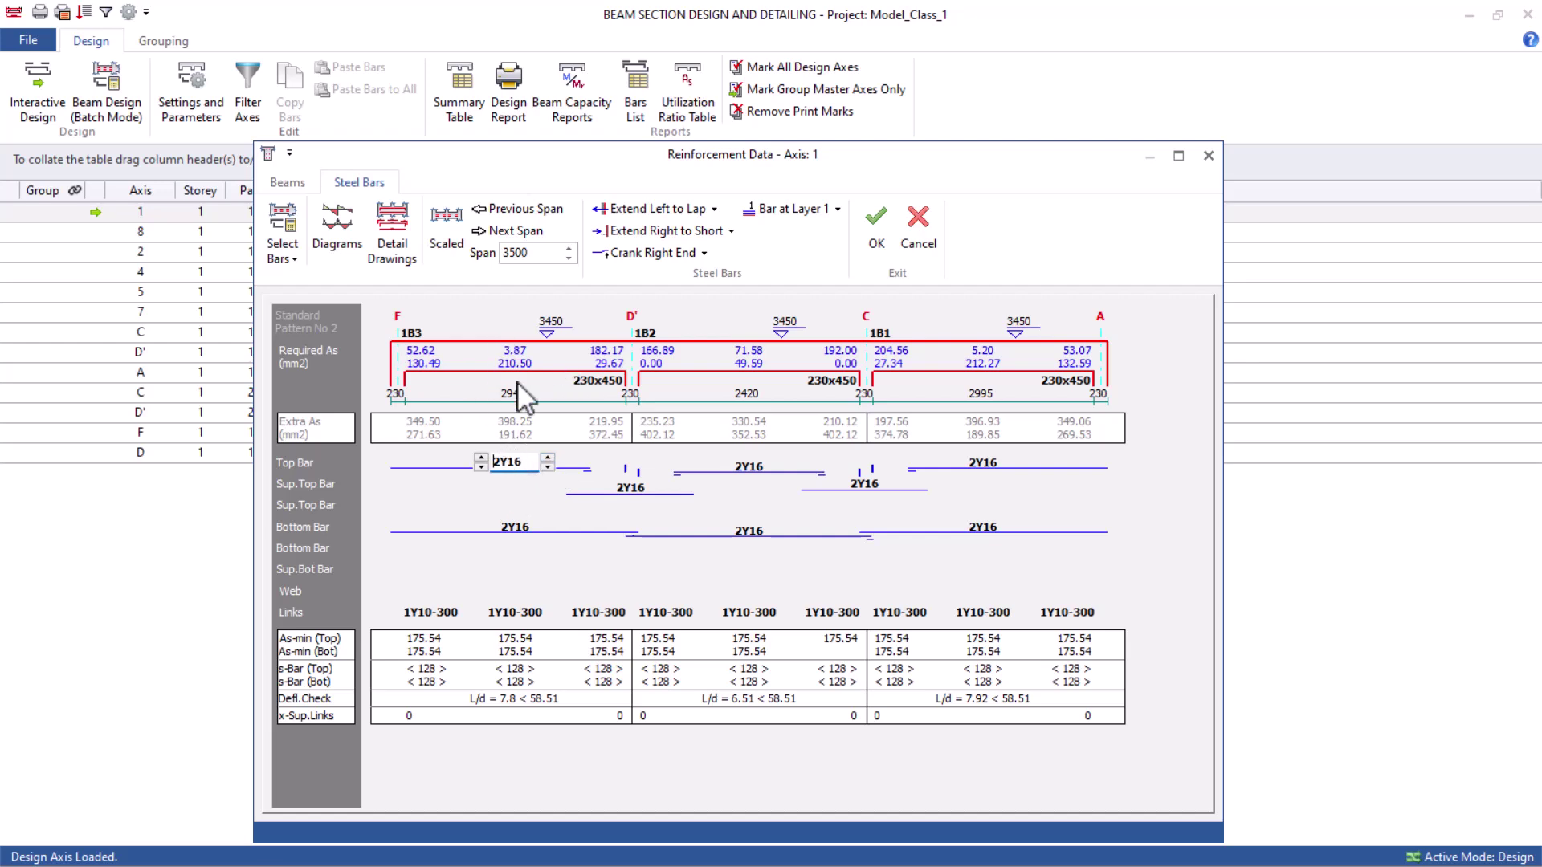
pyautogui.click(512, 530)
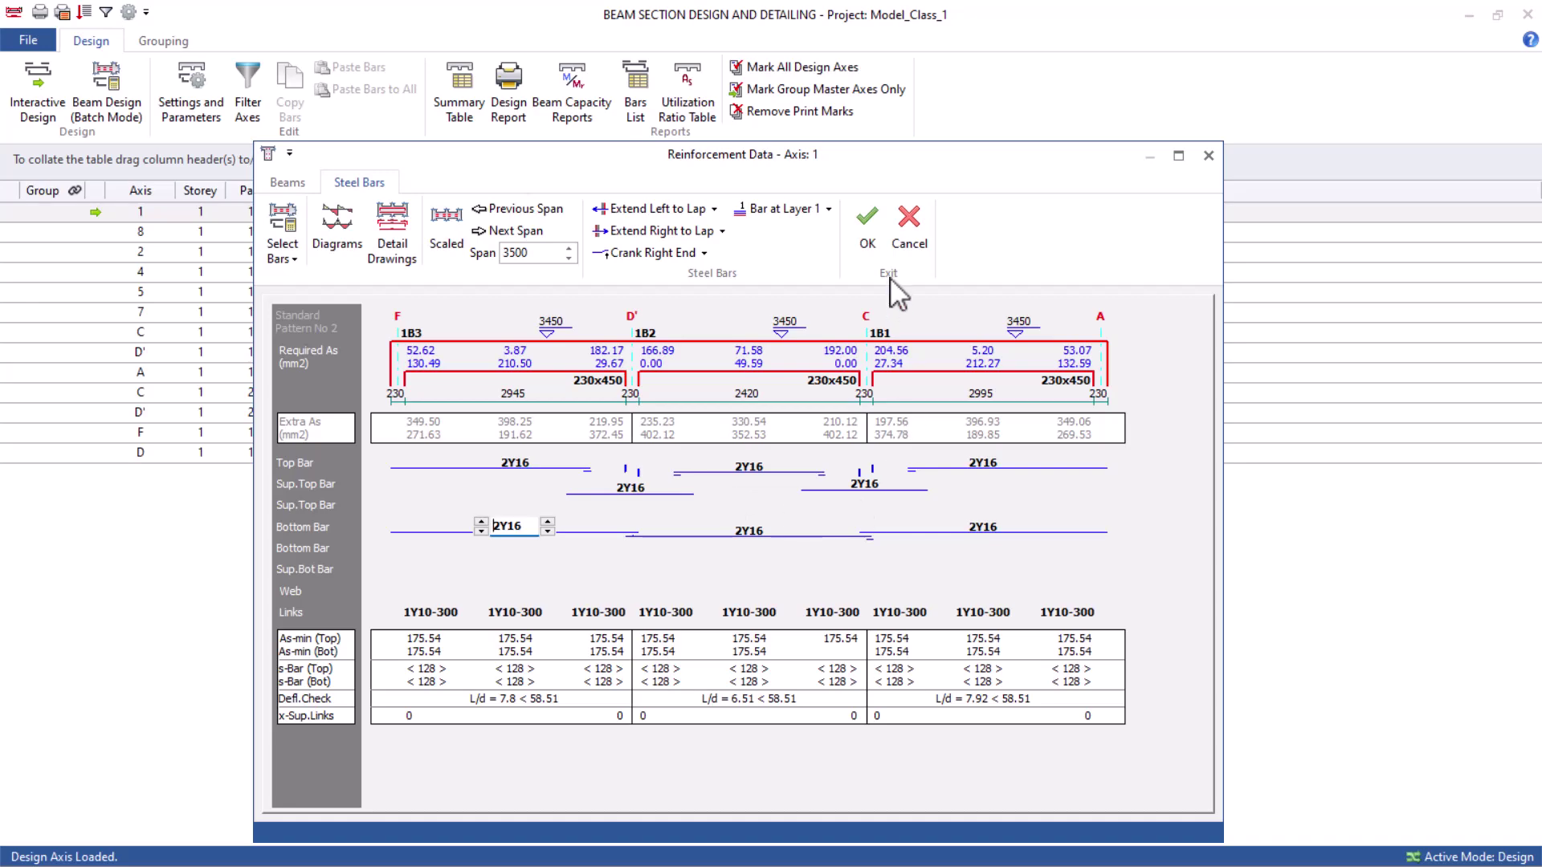
pyautogui.click(874, 233)
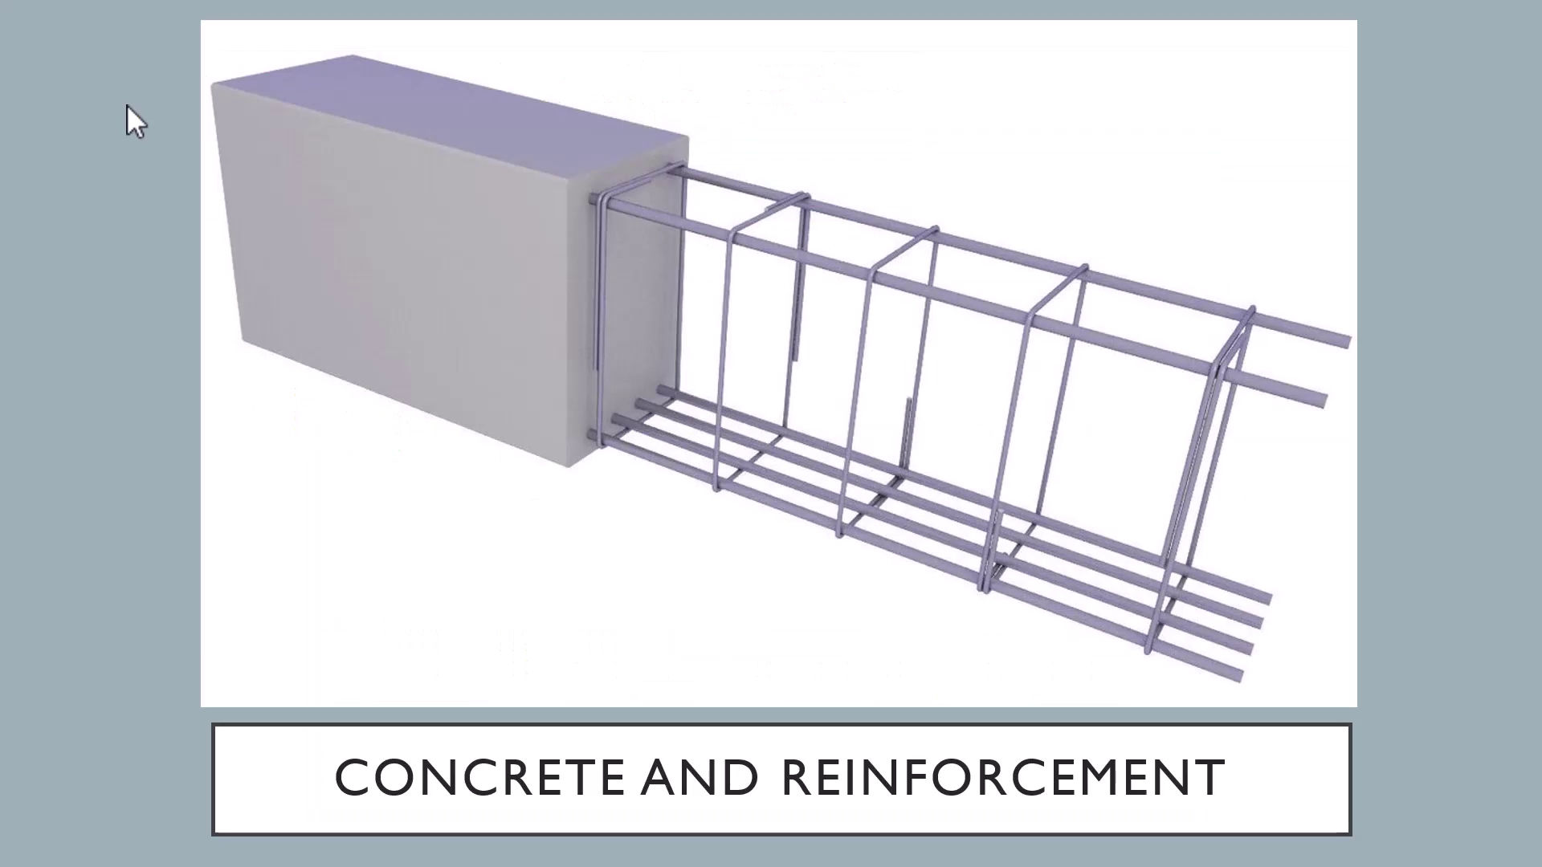
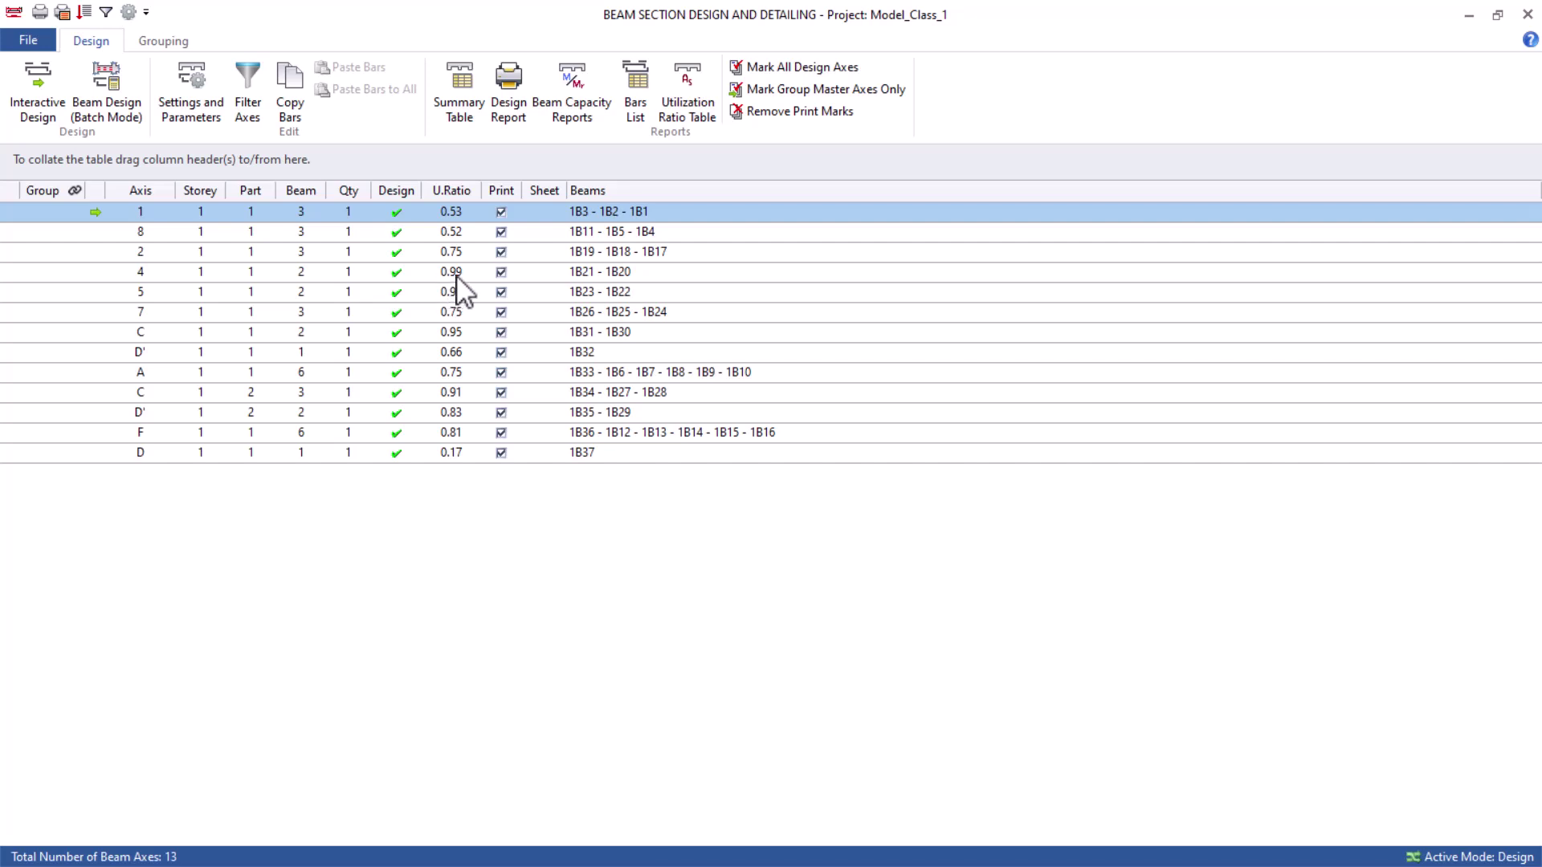
# Open the reinforcement data of beam axis 4 and examine the top bars of both spans and the support top bar at D.
pyautogui.doubleClick(576, 273)
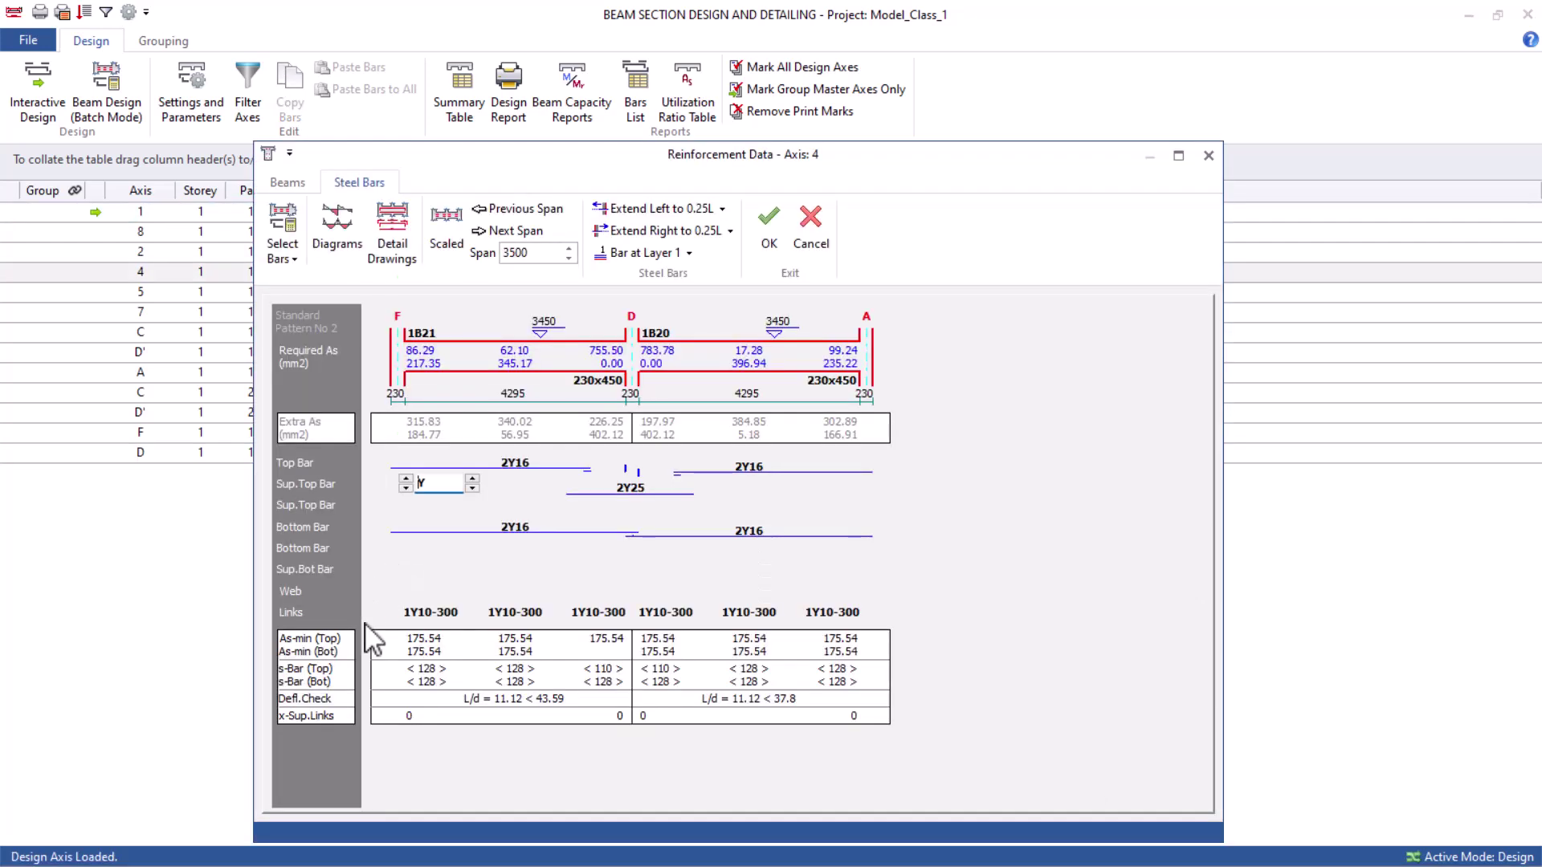
pyautogui.click(516, 466)
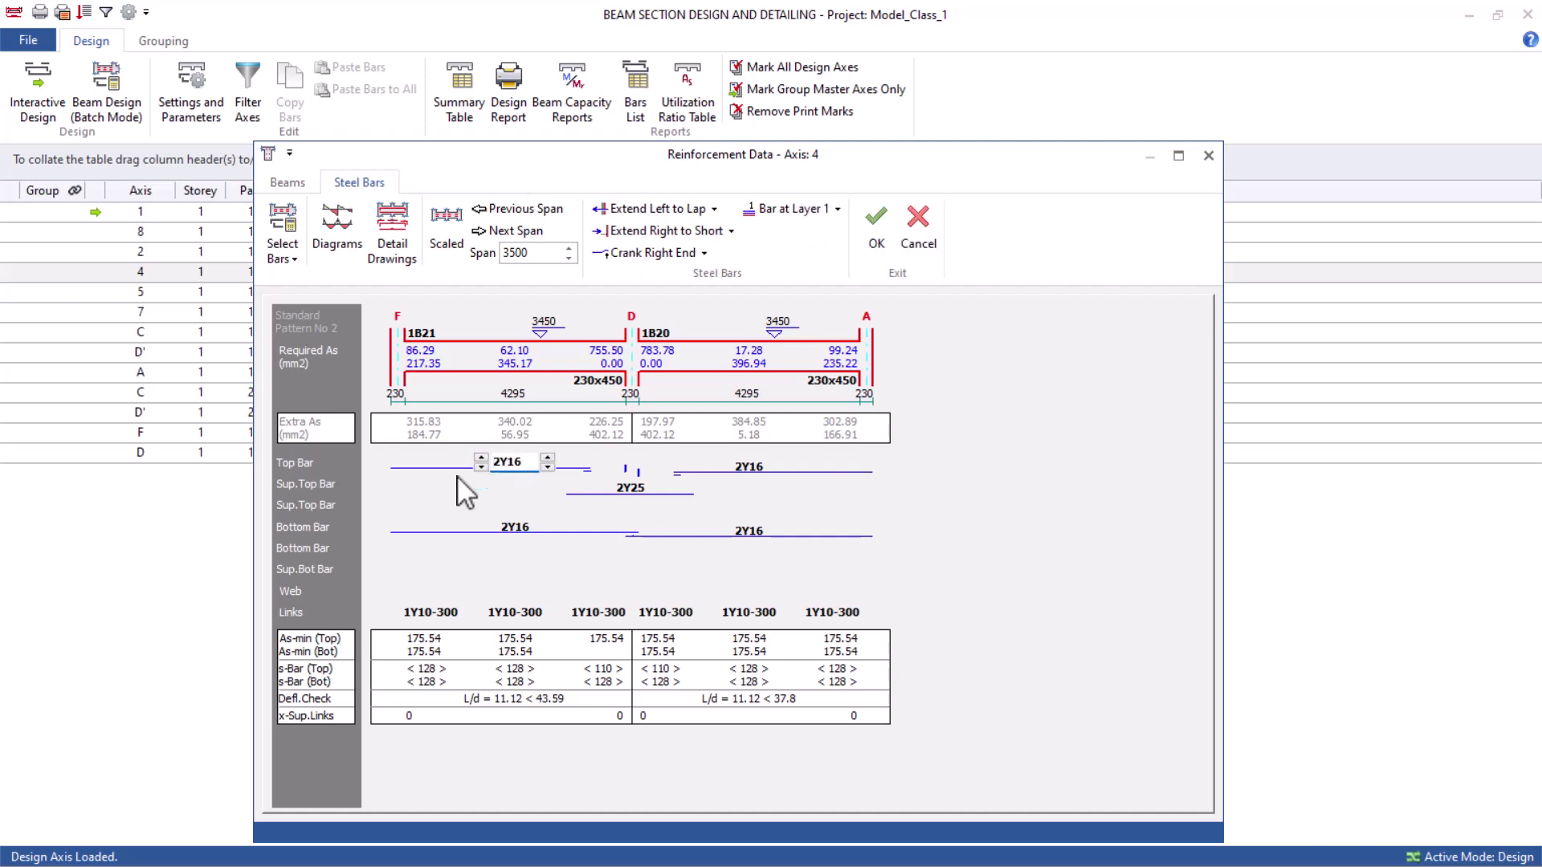
pyautogui.click(755, 471)
pyautogui.click(524, 464)
pyautogui.click(632, 497)
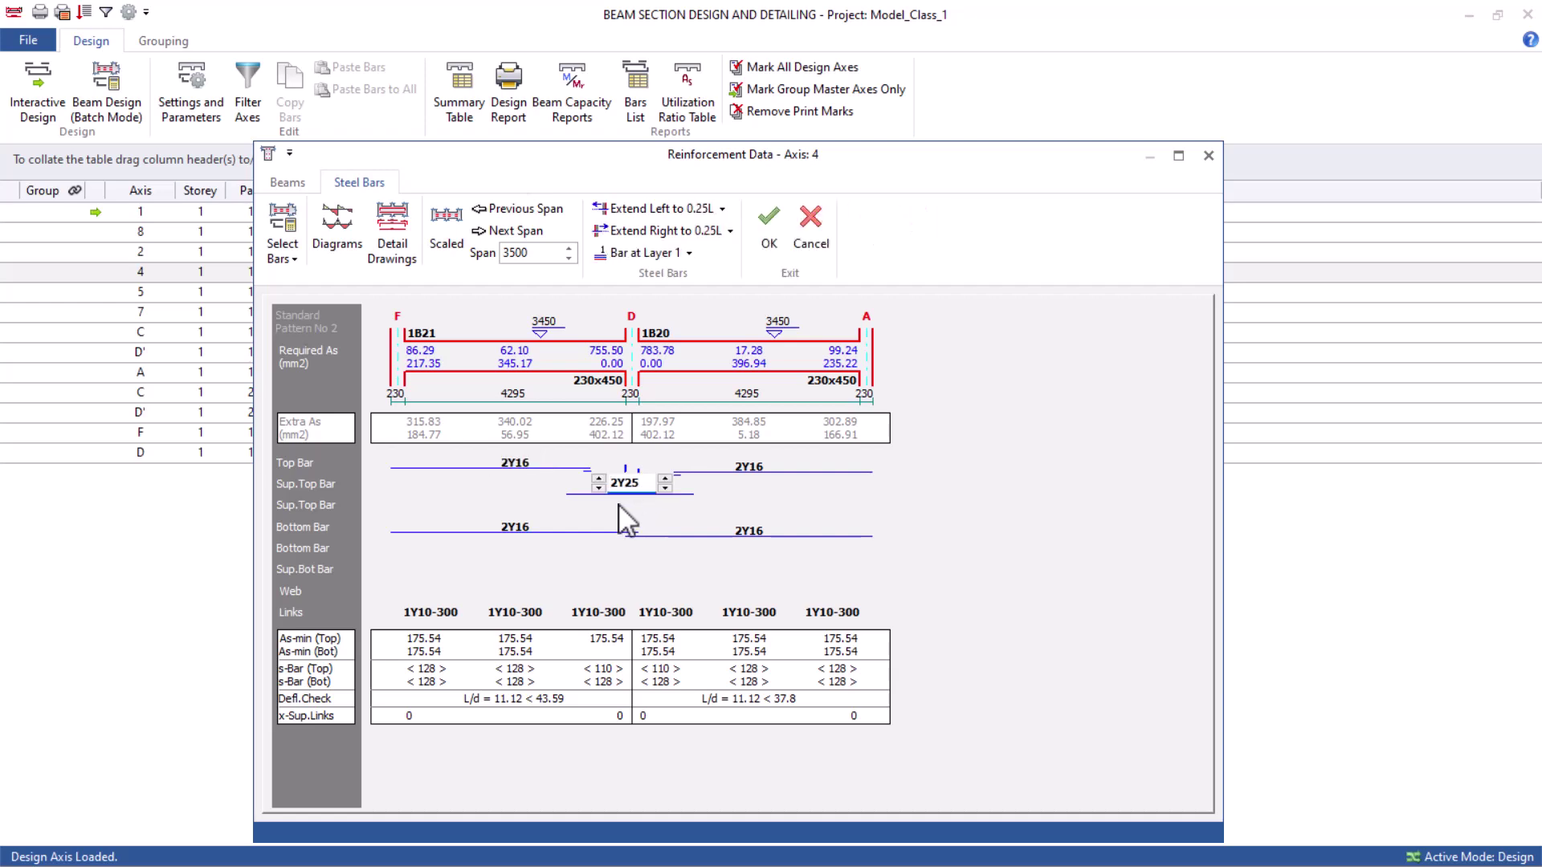
pyautogui.click(514, 464)
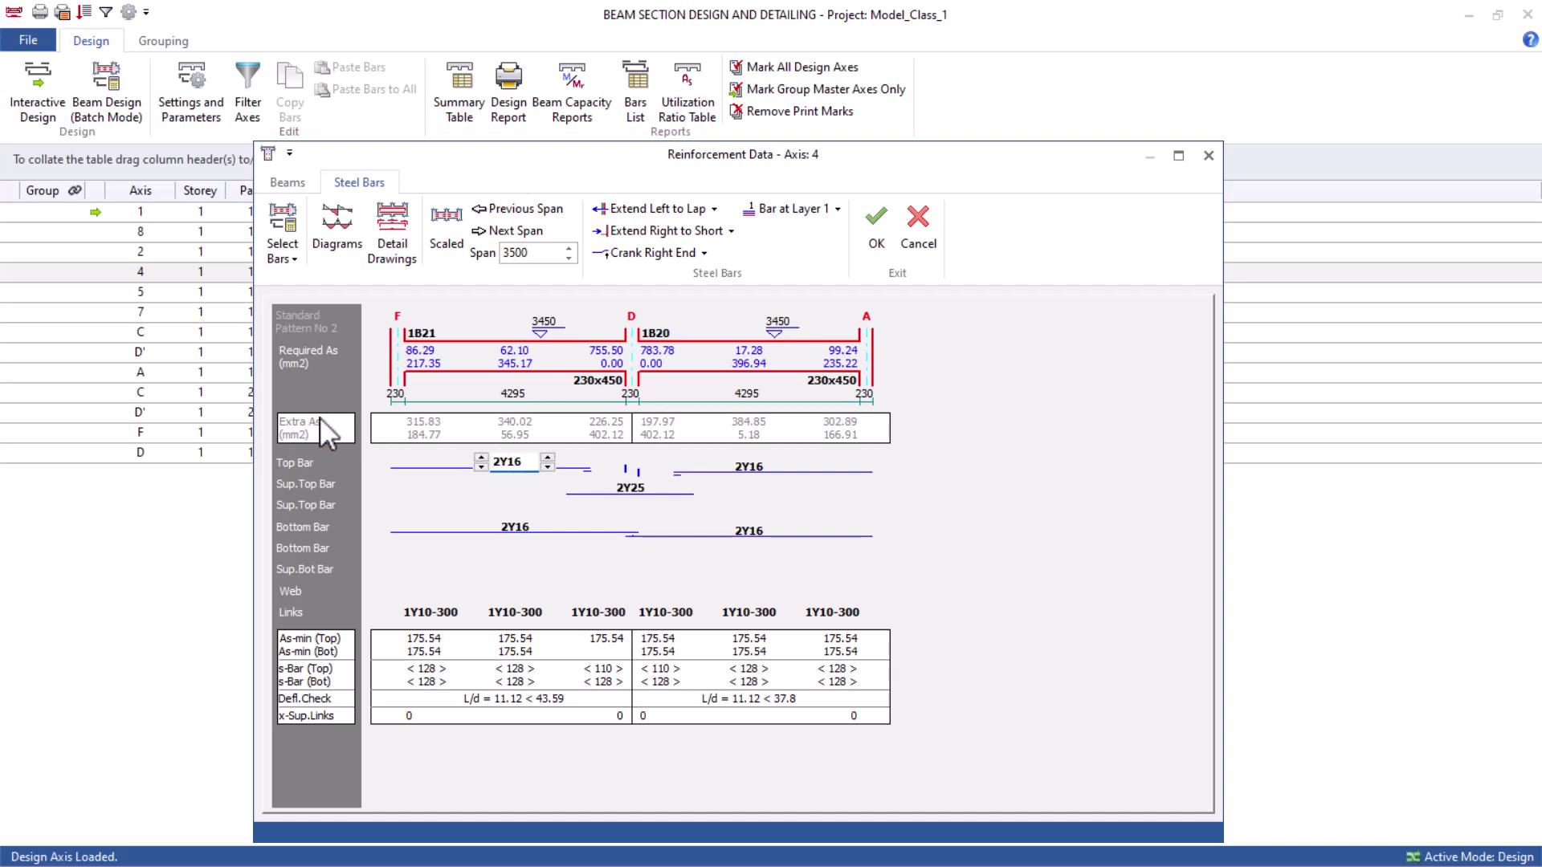
pyautogui.click(758, 470)
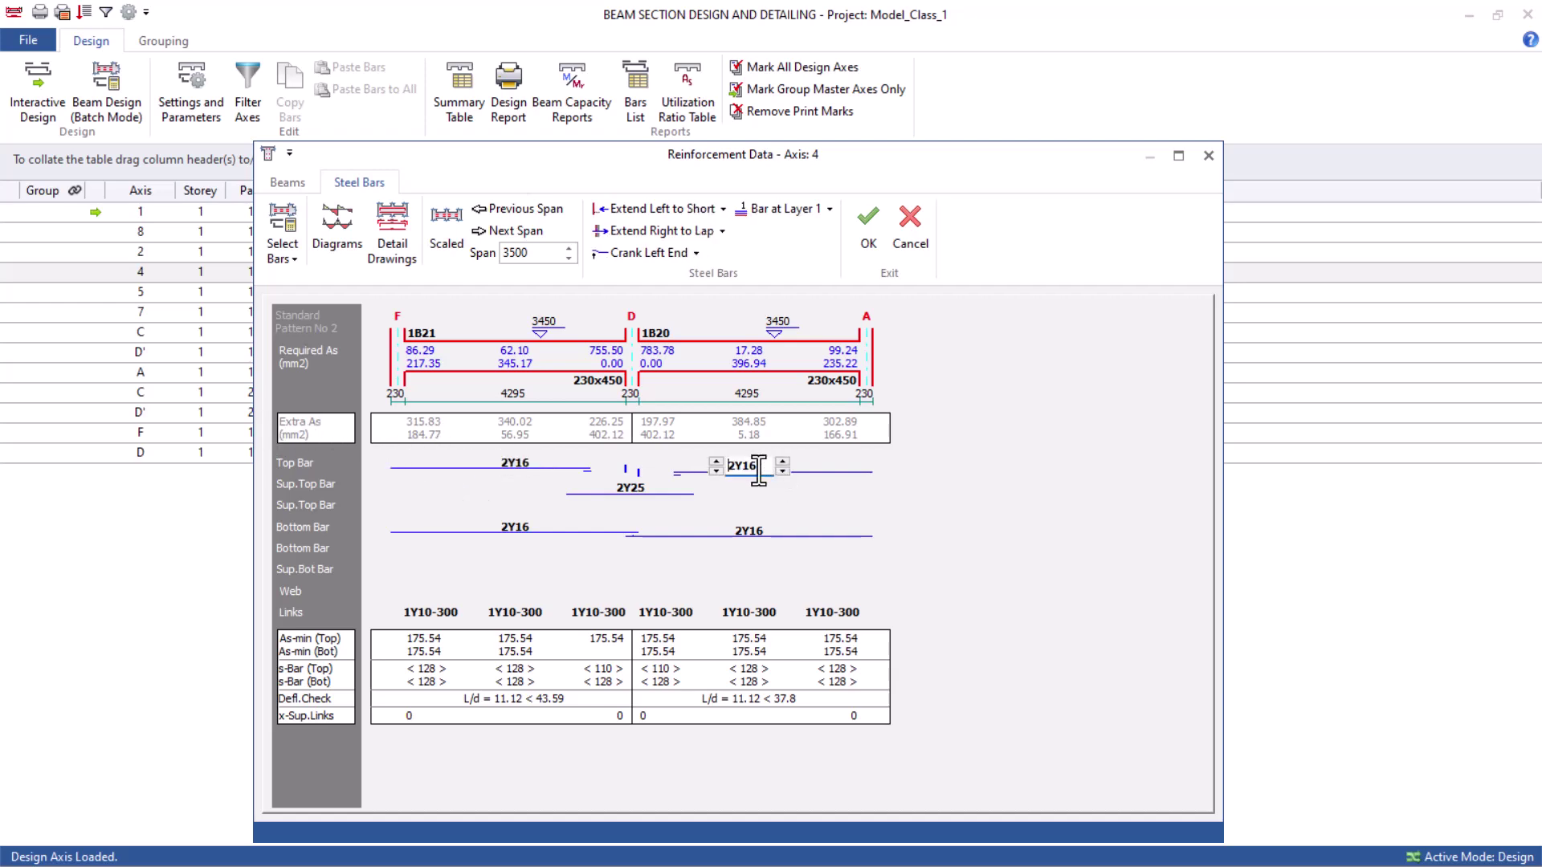
# Set the support top bar over axis D on beam axis 4 to 3Y20.
pyautogui.click(631, 491)
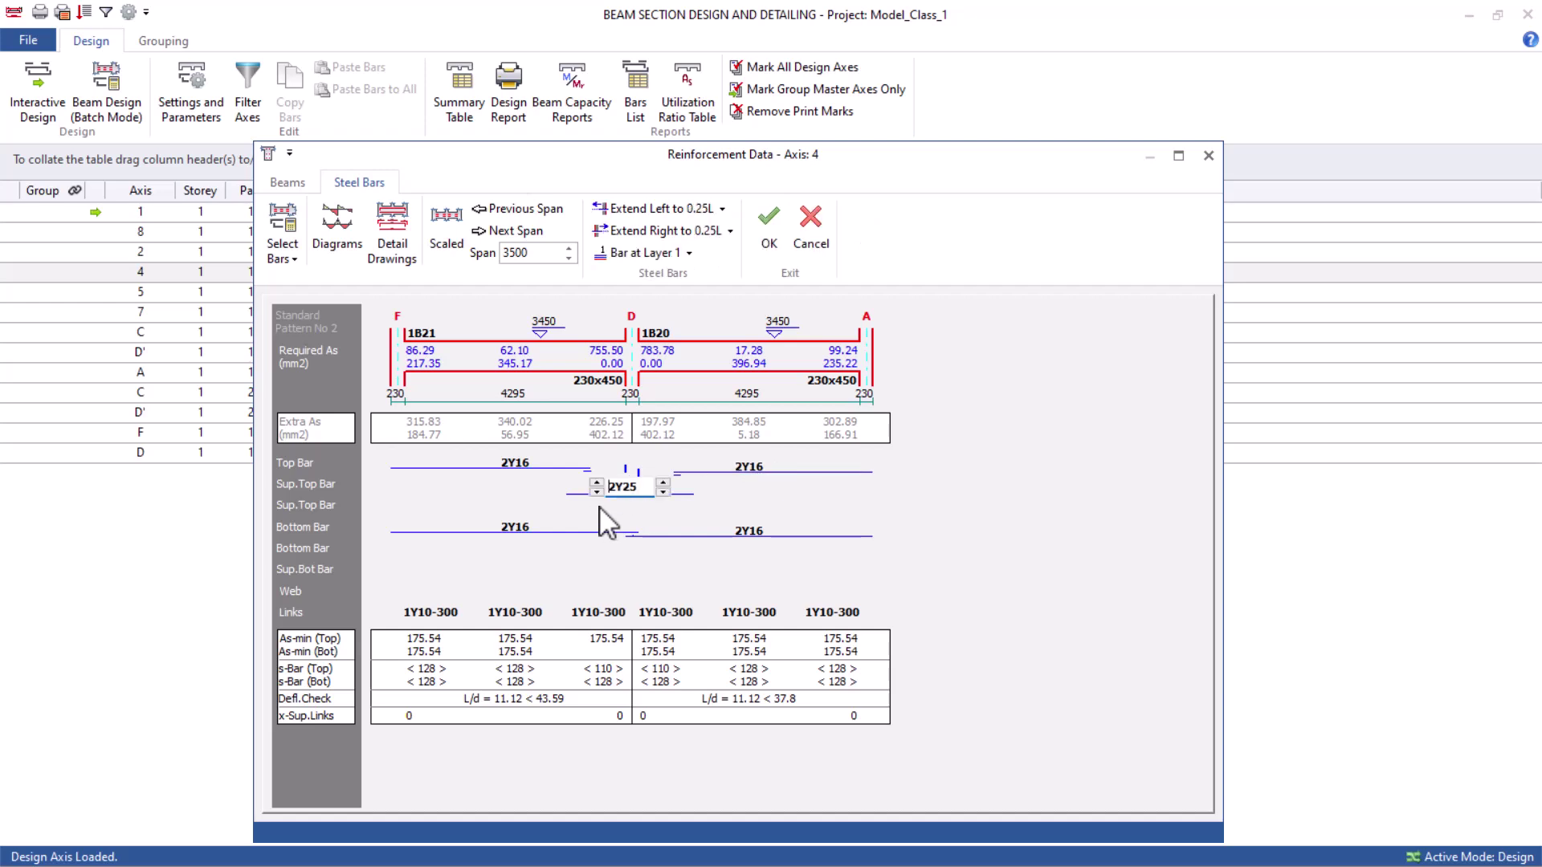
pyautogui.click(663, 492)
pyautogui.click(596, 483)
# Set the top bars of spans 1B21 and 1B20 on beam axis 4 to 3Y16.
pyautogui.click(508, 467)
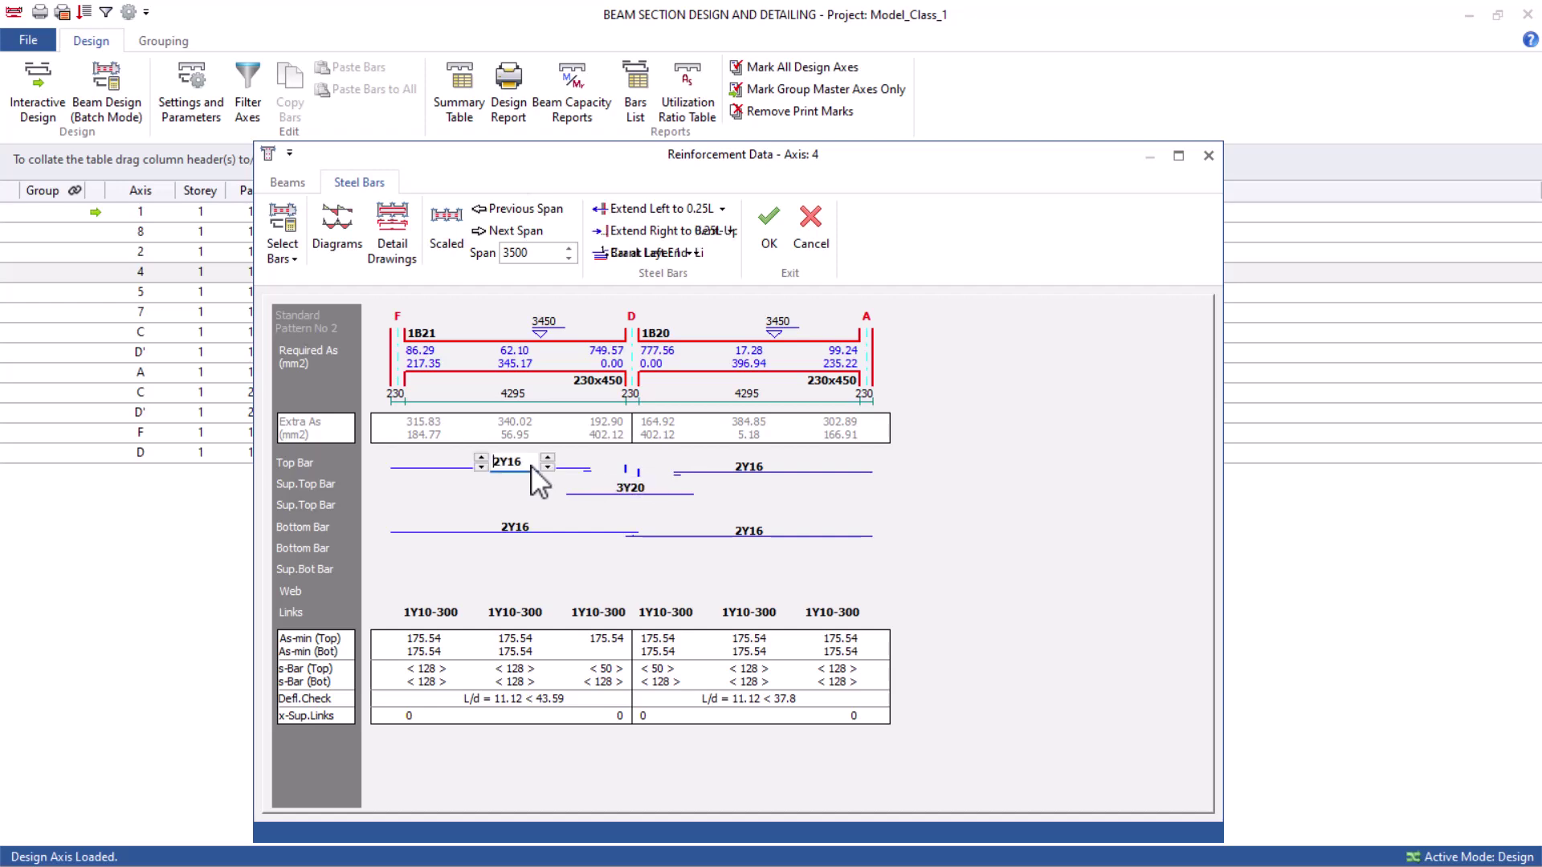
pyautogui.click(482, 459)
pyautogui.click(749, 472)
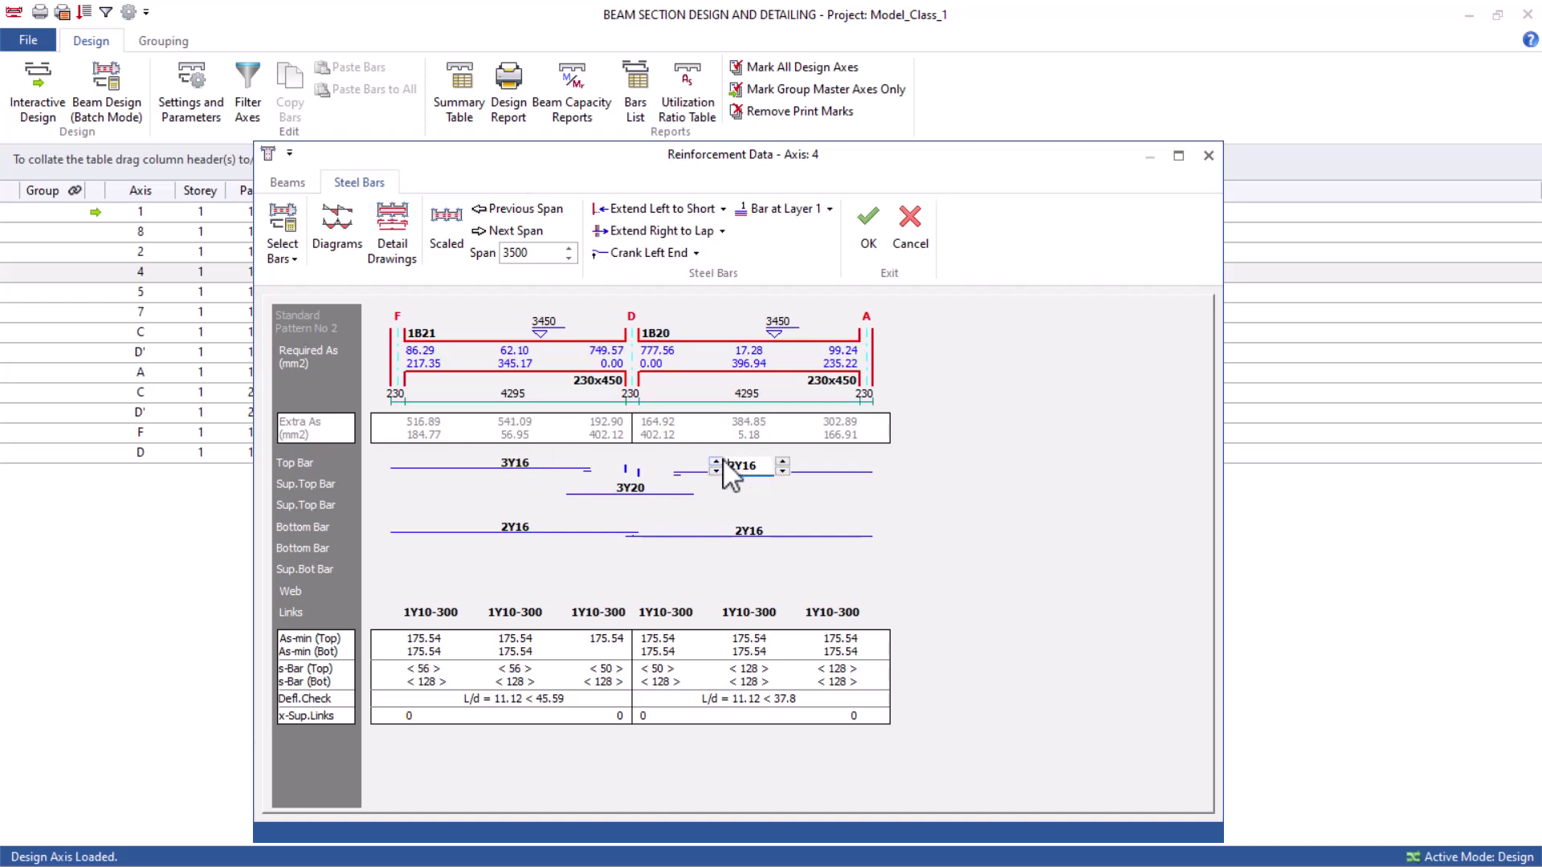
pyautogui.click(715, 464)
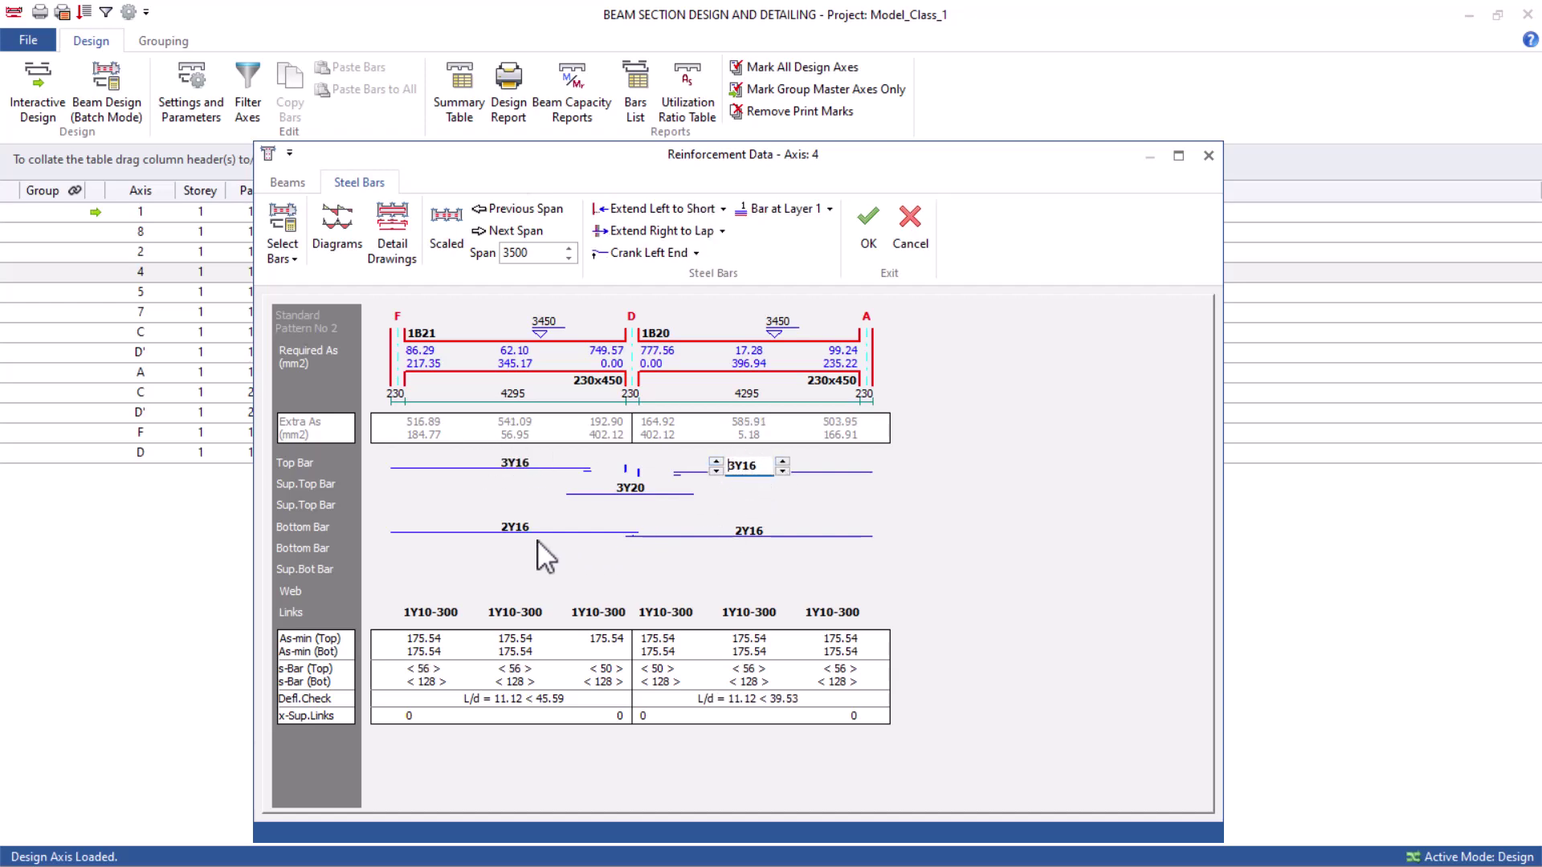
# Set the bottom bars of spans 1B21 and 1B20 on beam axis 4 to 3Y16 and accept the reinforcement.
pyautogui.click(506, 527)
pyautogui.click(481, 520)
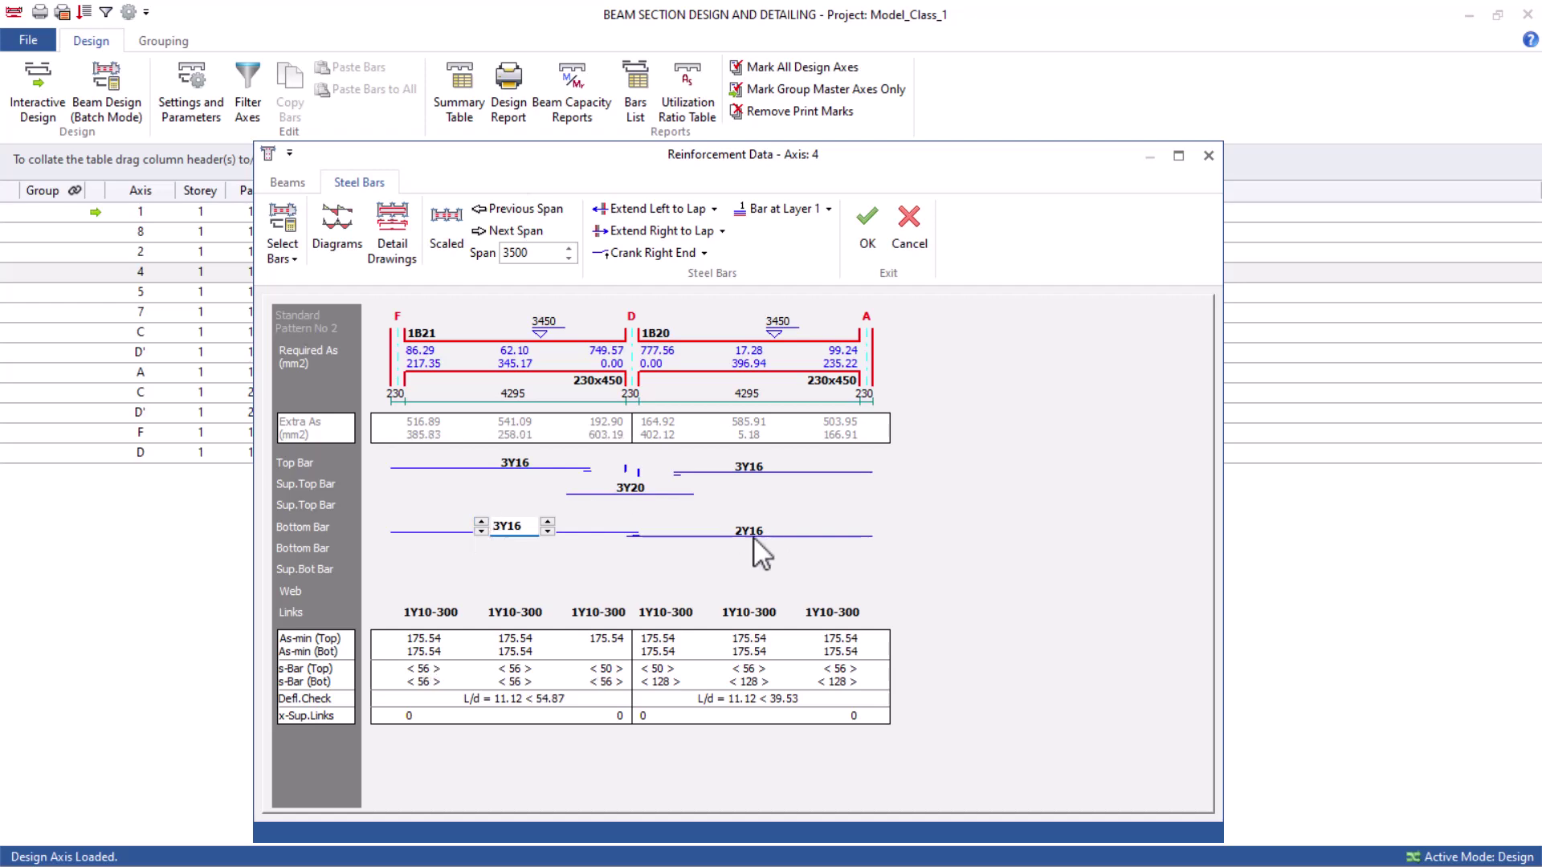
pyautogui.click(745, 532)
pyautogui.click(715, 525)
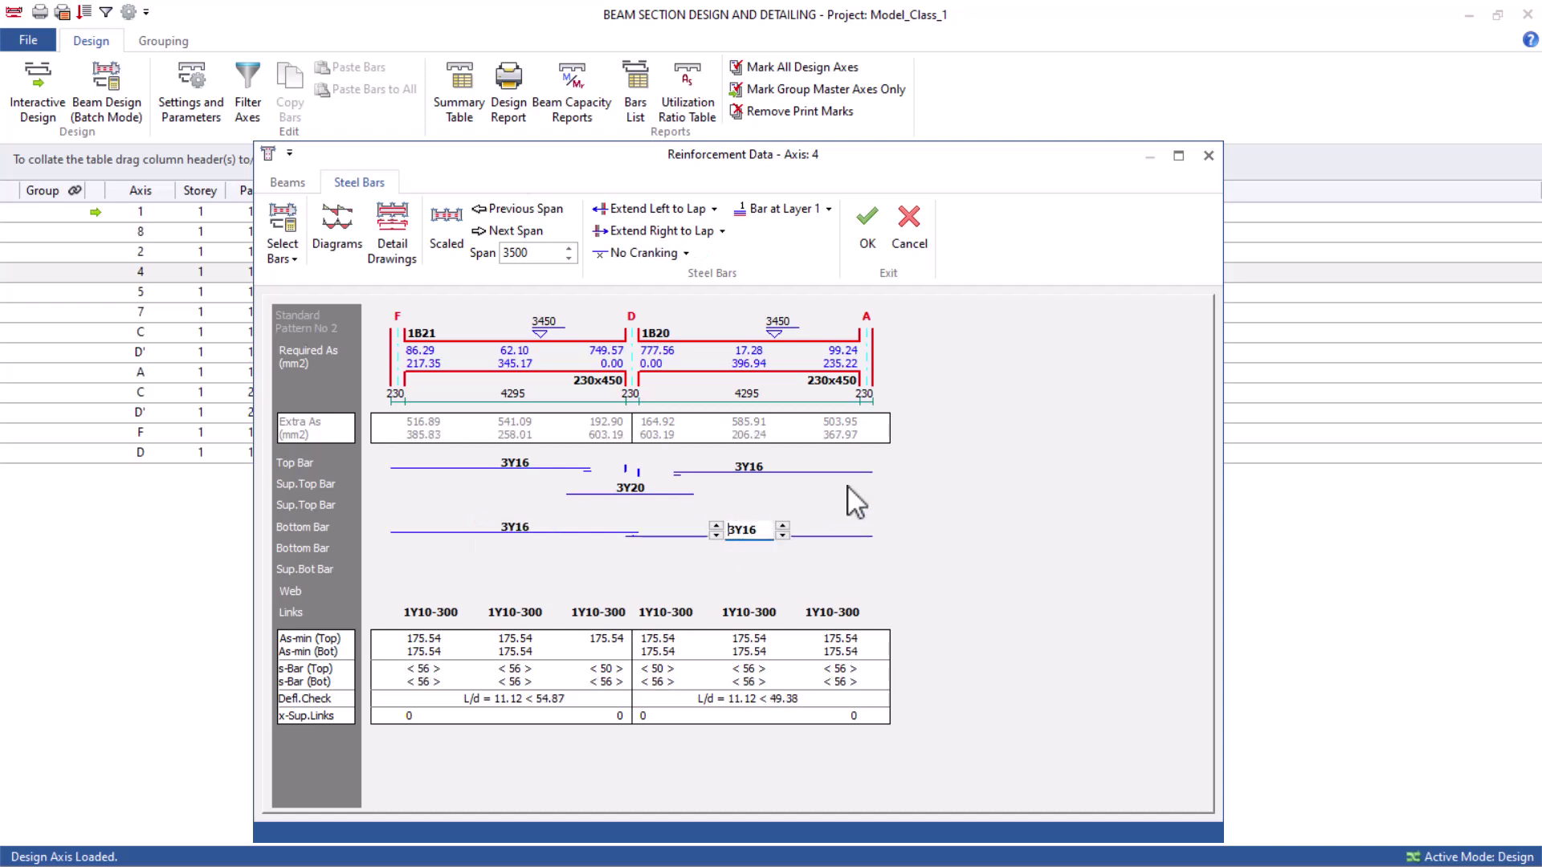
pyautogui.click(867, 233)
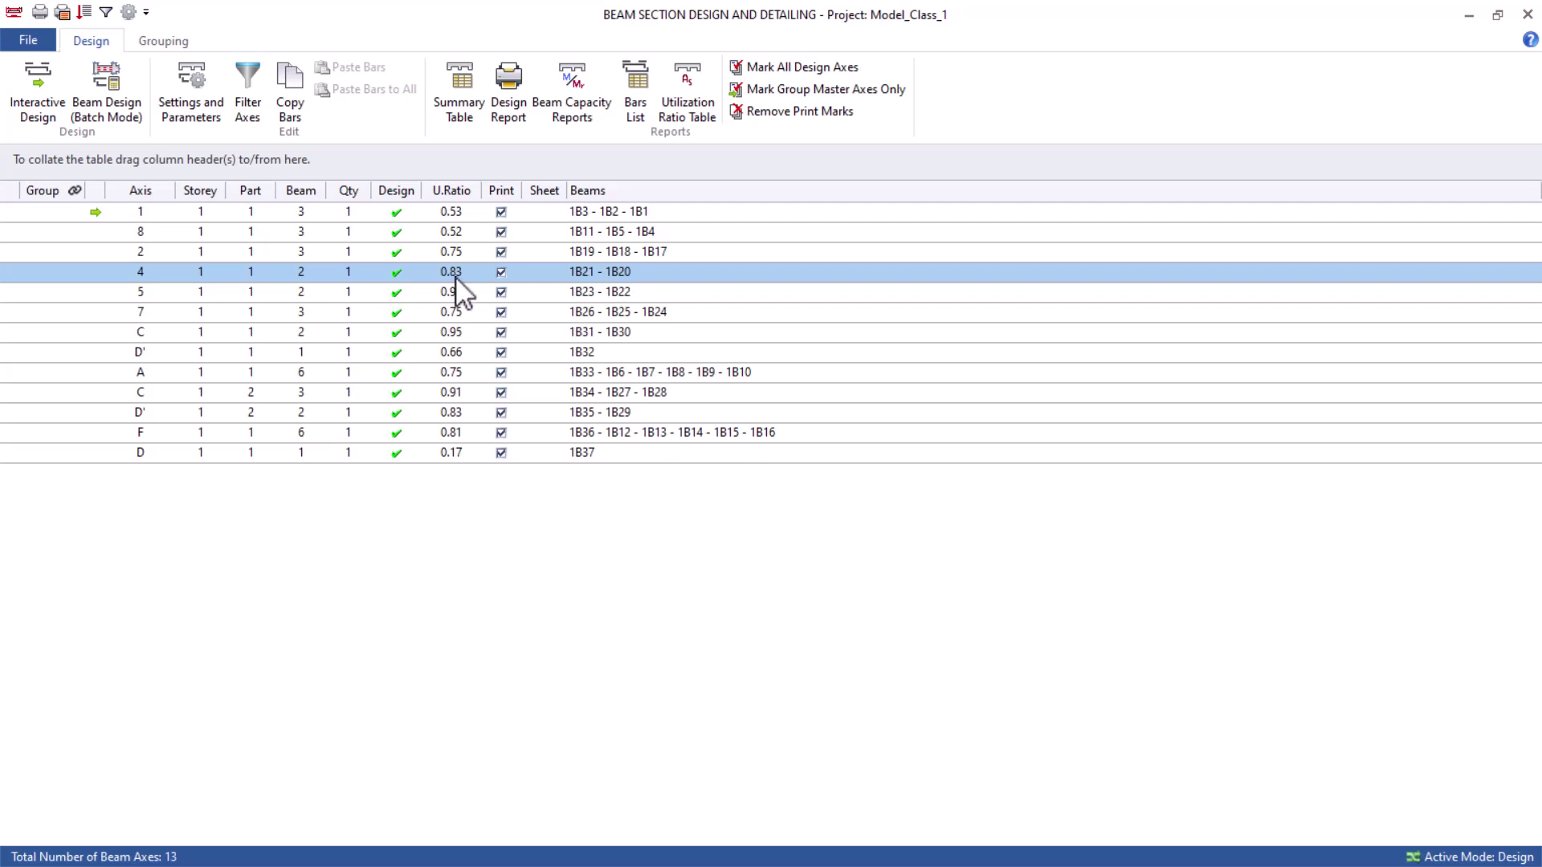
# Reopen beam axis 4, set the support top bar over axis D to 4Y16, and accept the reinforcement.
pyautogui.doubleClick(593, 271)
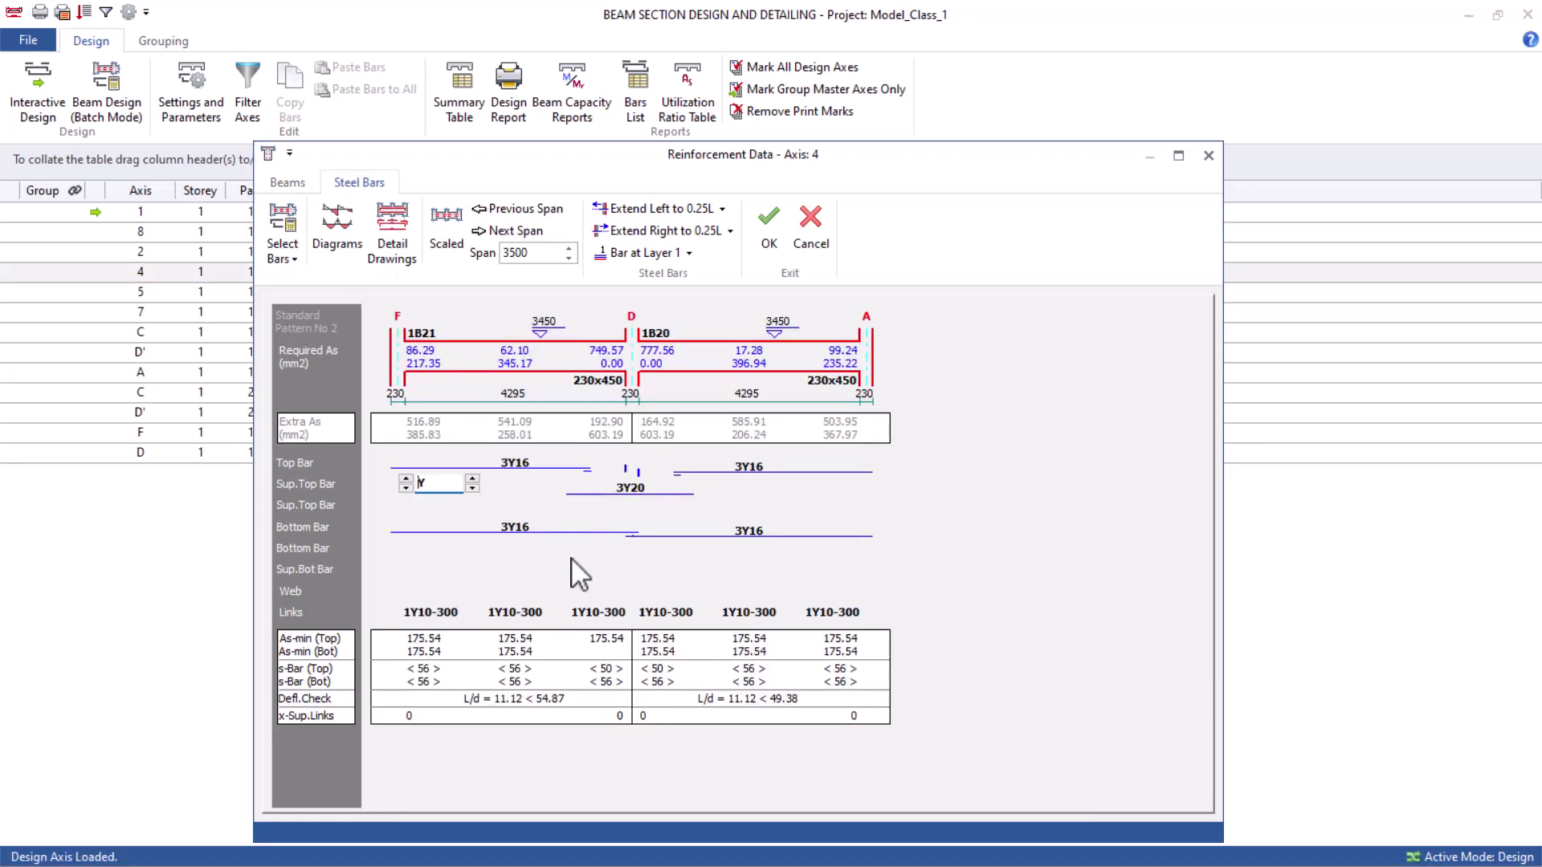
pyautogui.click(629, 488)
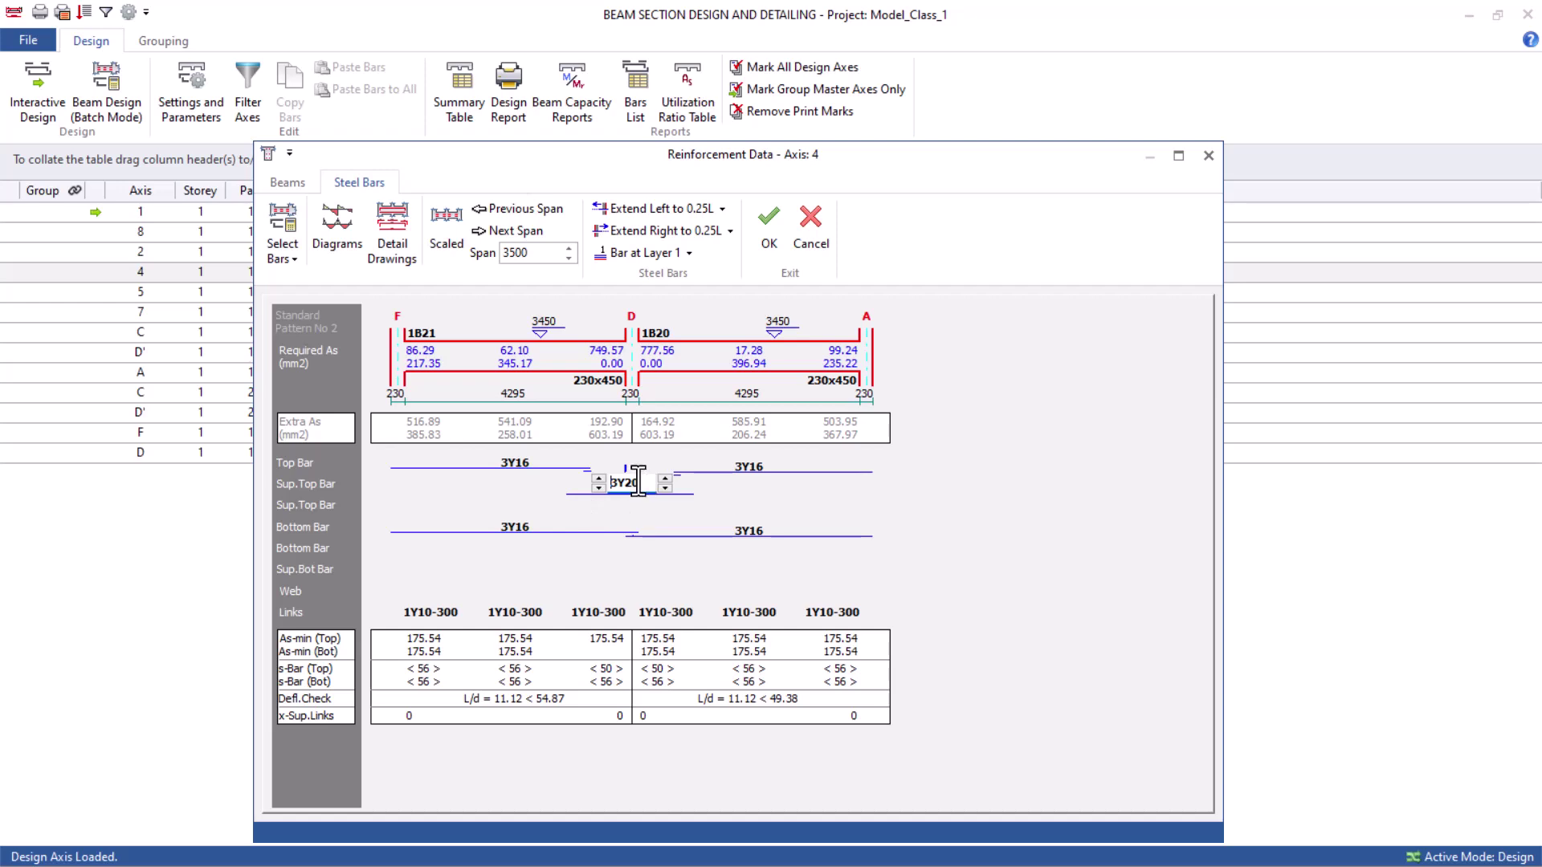
pyautogui.click(664, 487)
pyautogui.click(598, 481)
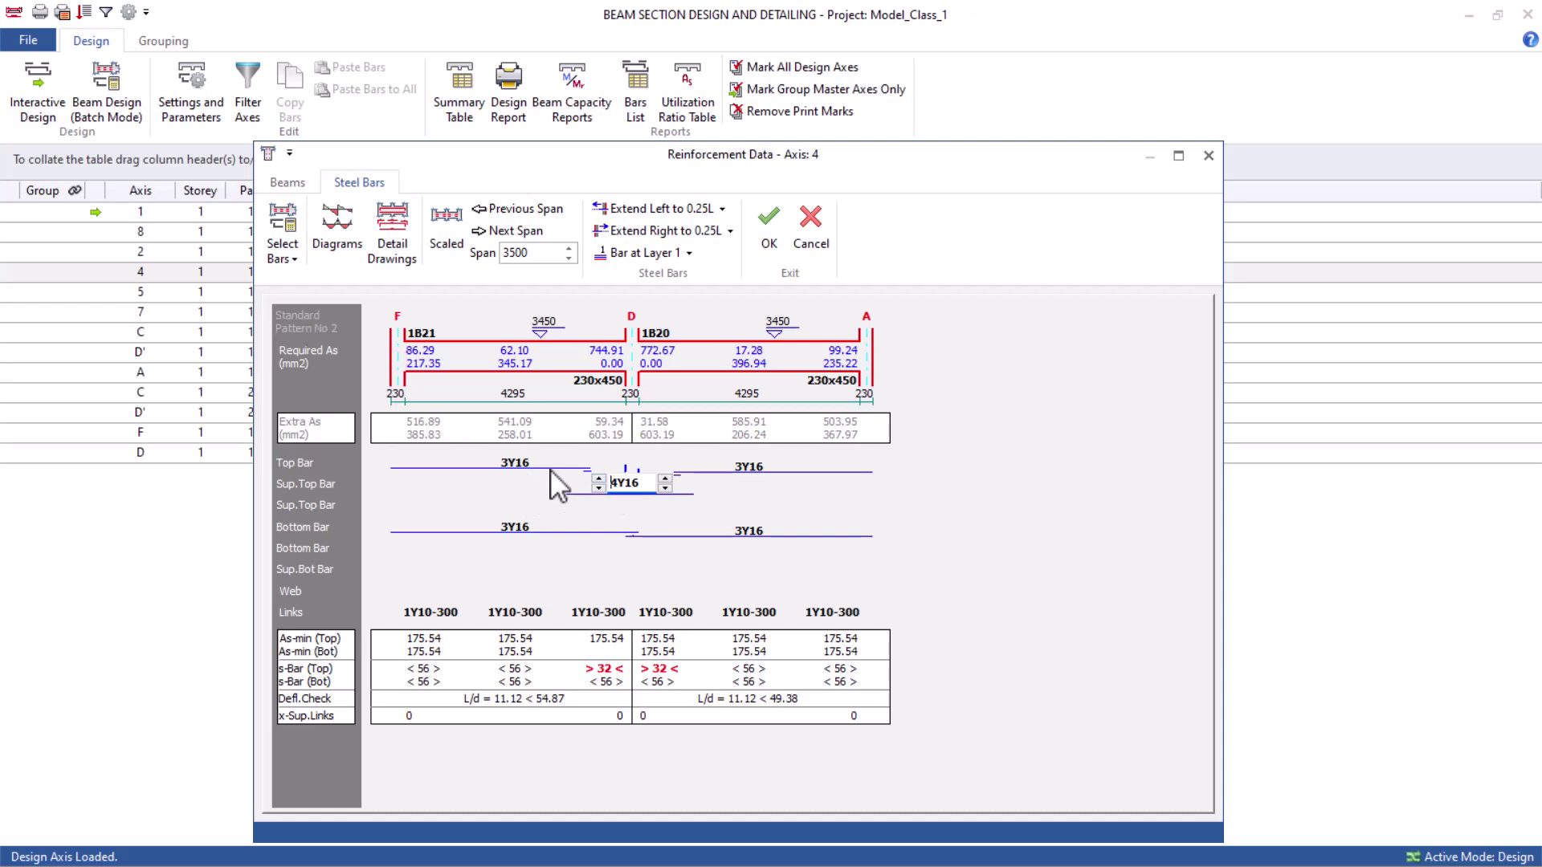
pyautogui.click(521, 465)
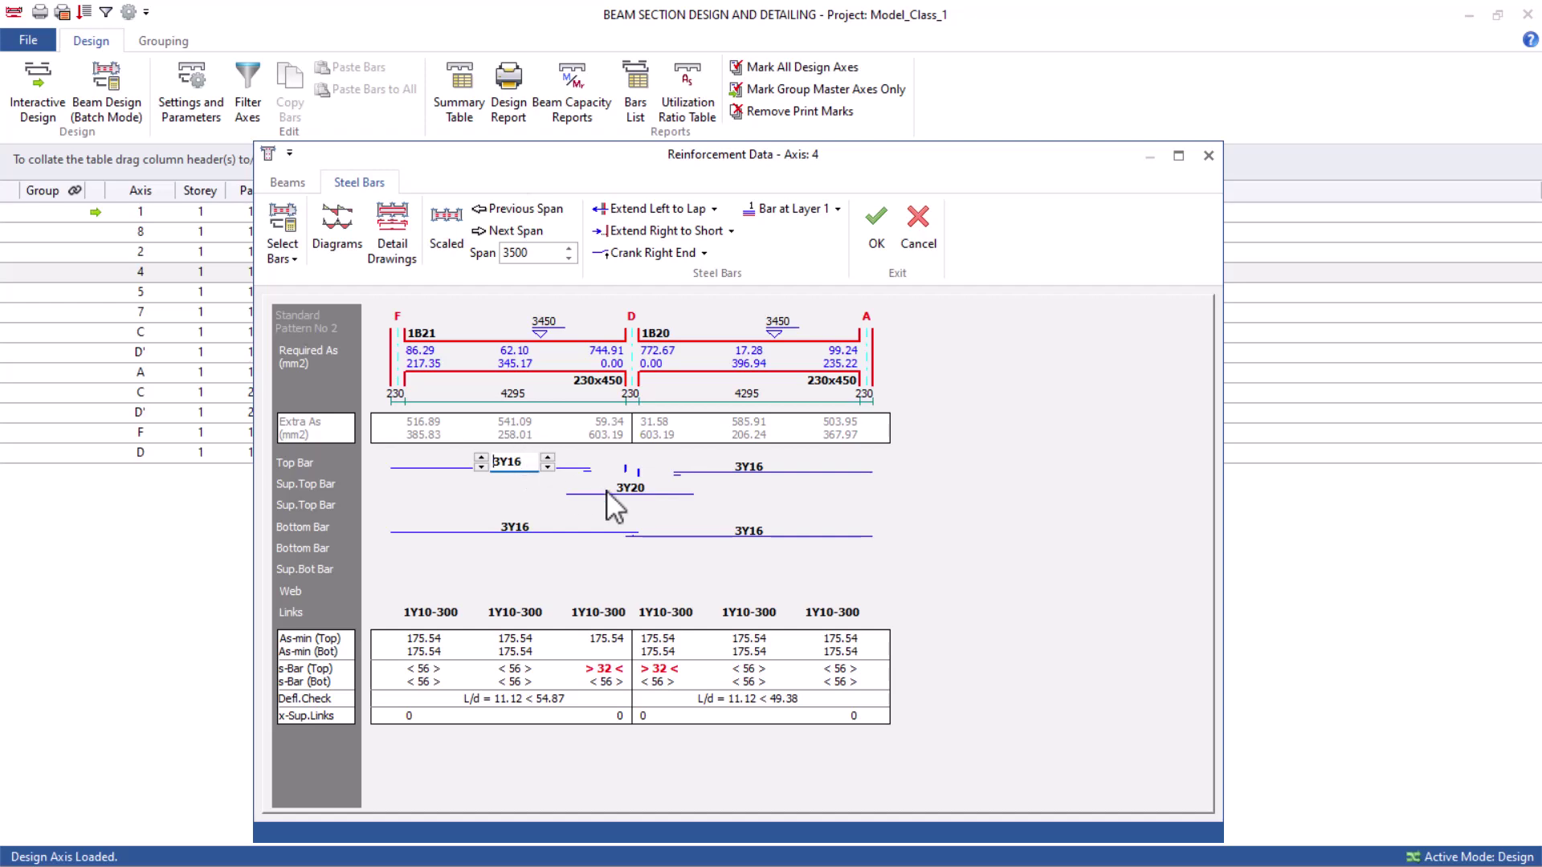
pyautogui.click(608, 493)
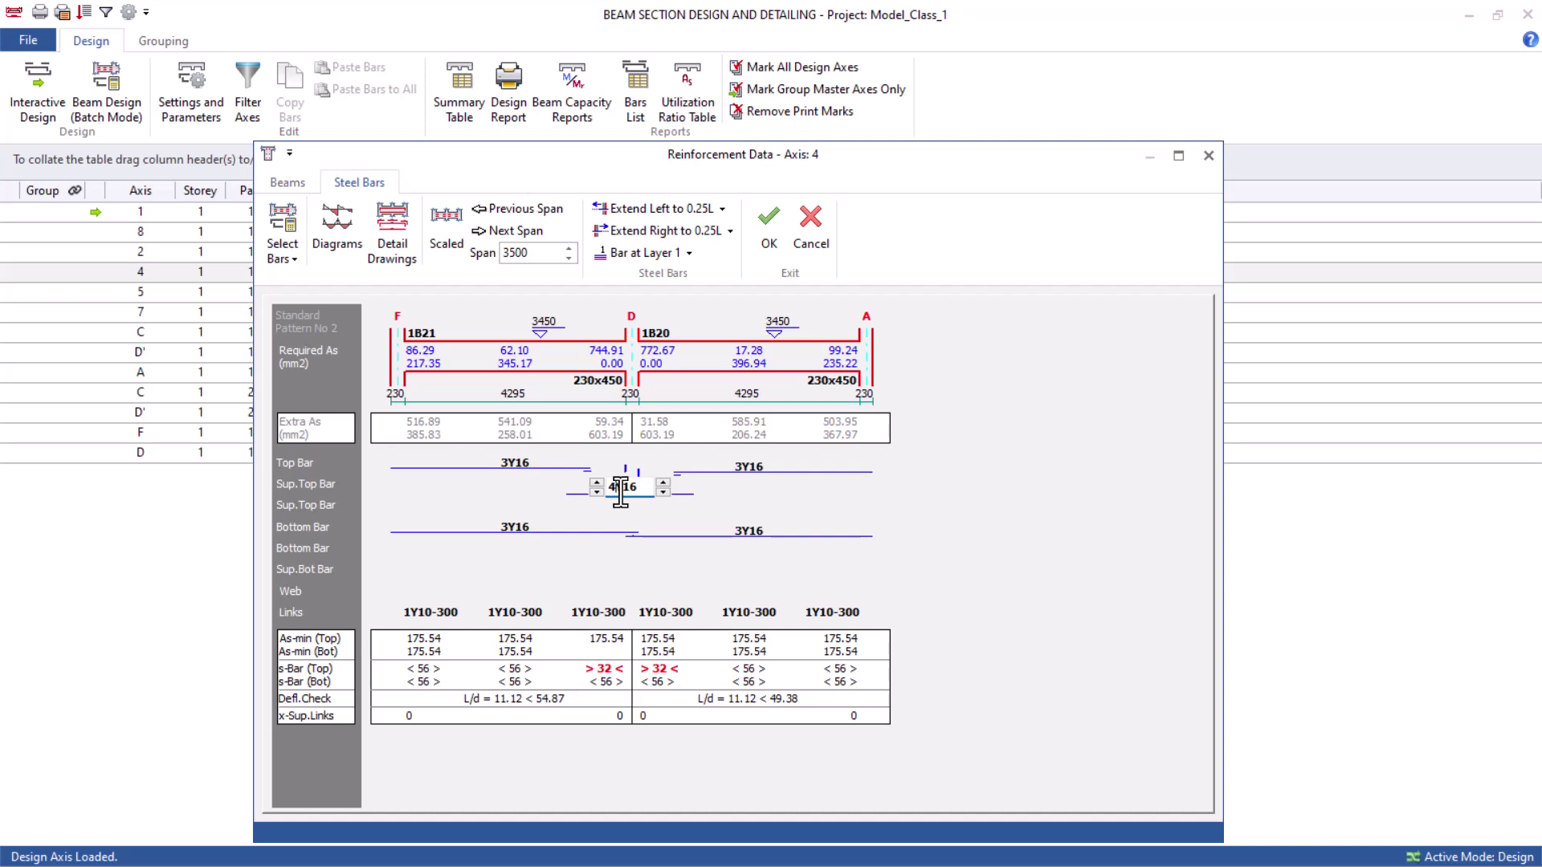
pyautogui.click(767, 227)
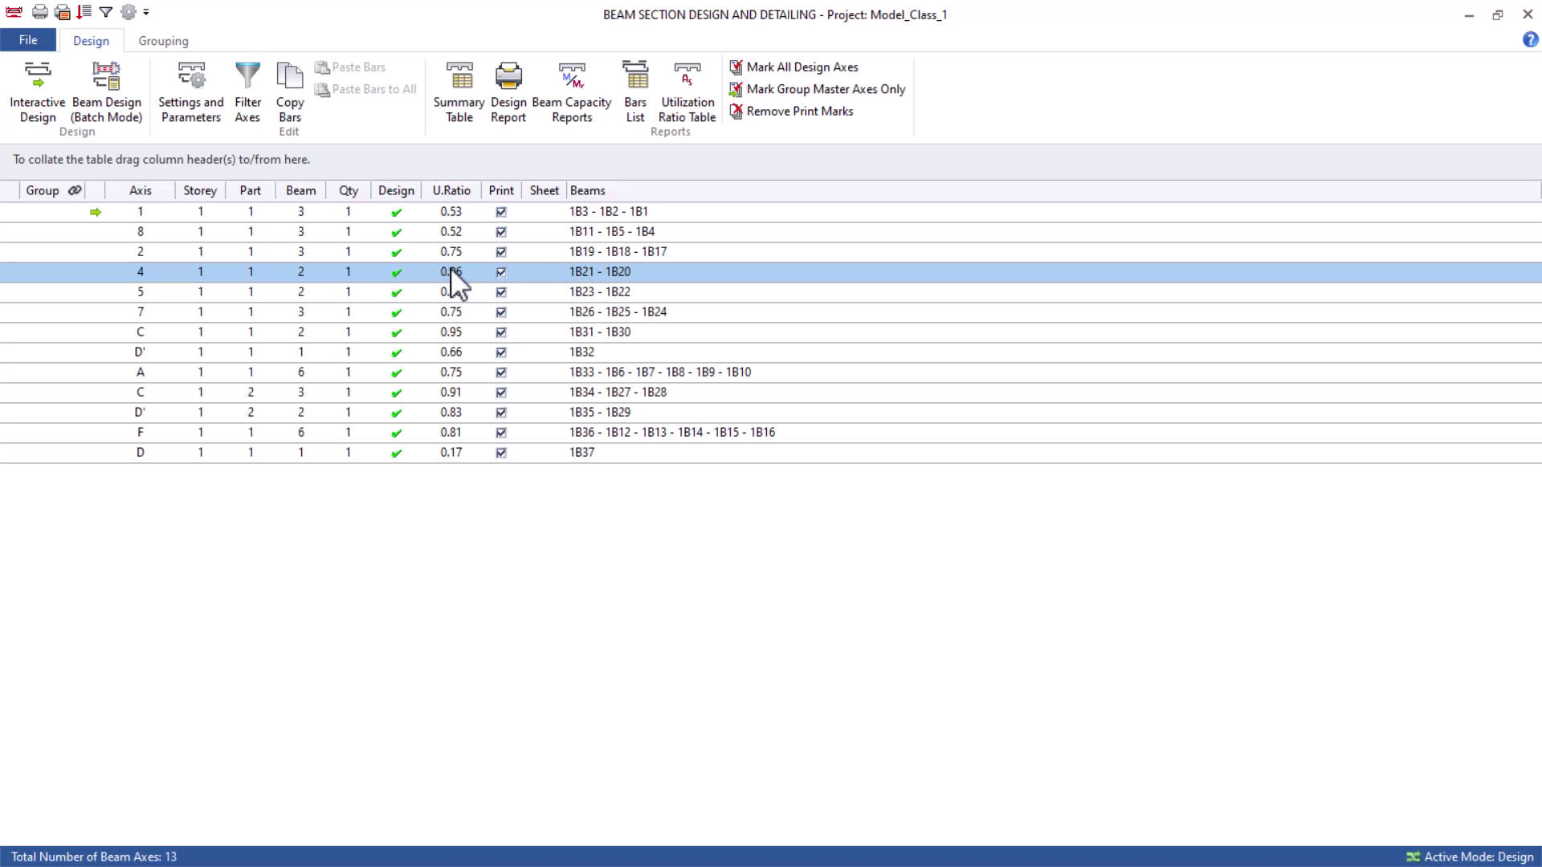
# Reopen the reinforcement data of beam axis 4, check the support top bar over axis D, and close it.
pyautogui.doubleClick(562, 267)
pyautogui.click(619, 492)
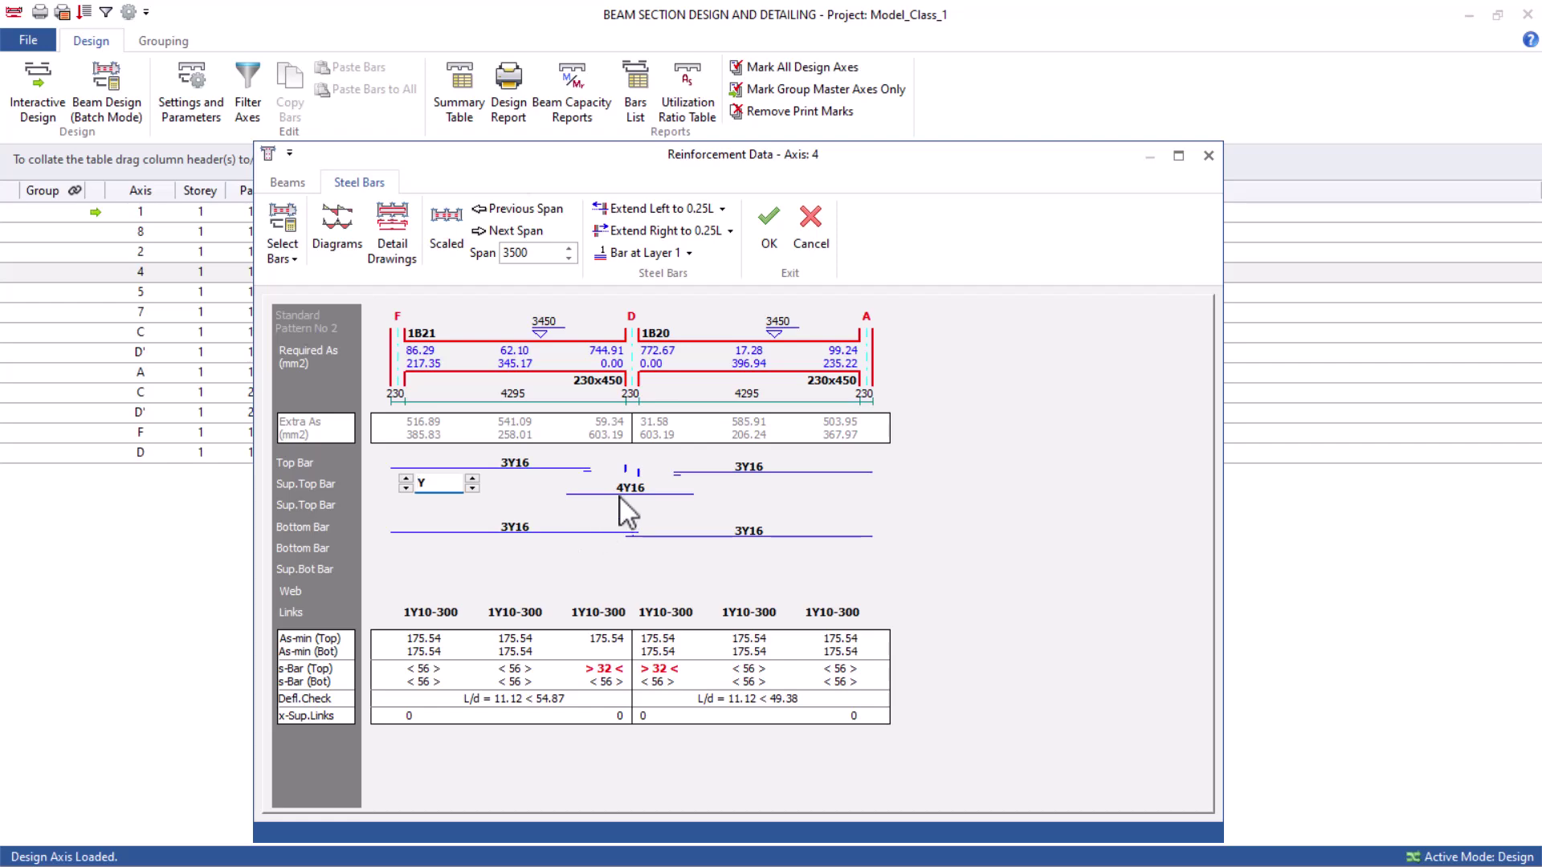
pyautogui.click(768, 228)
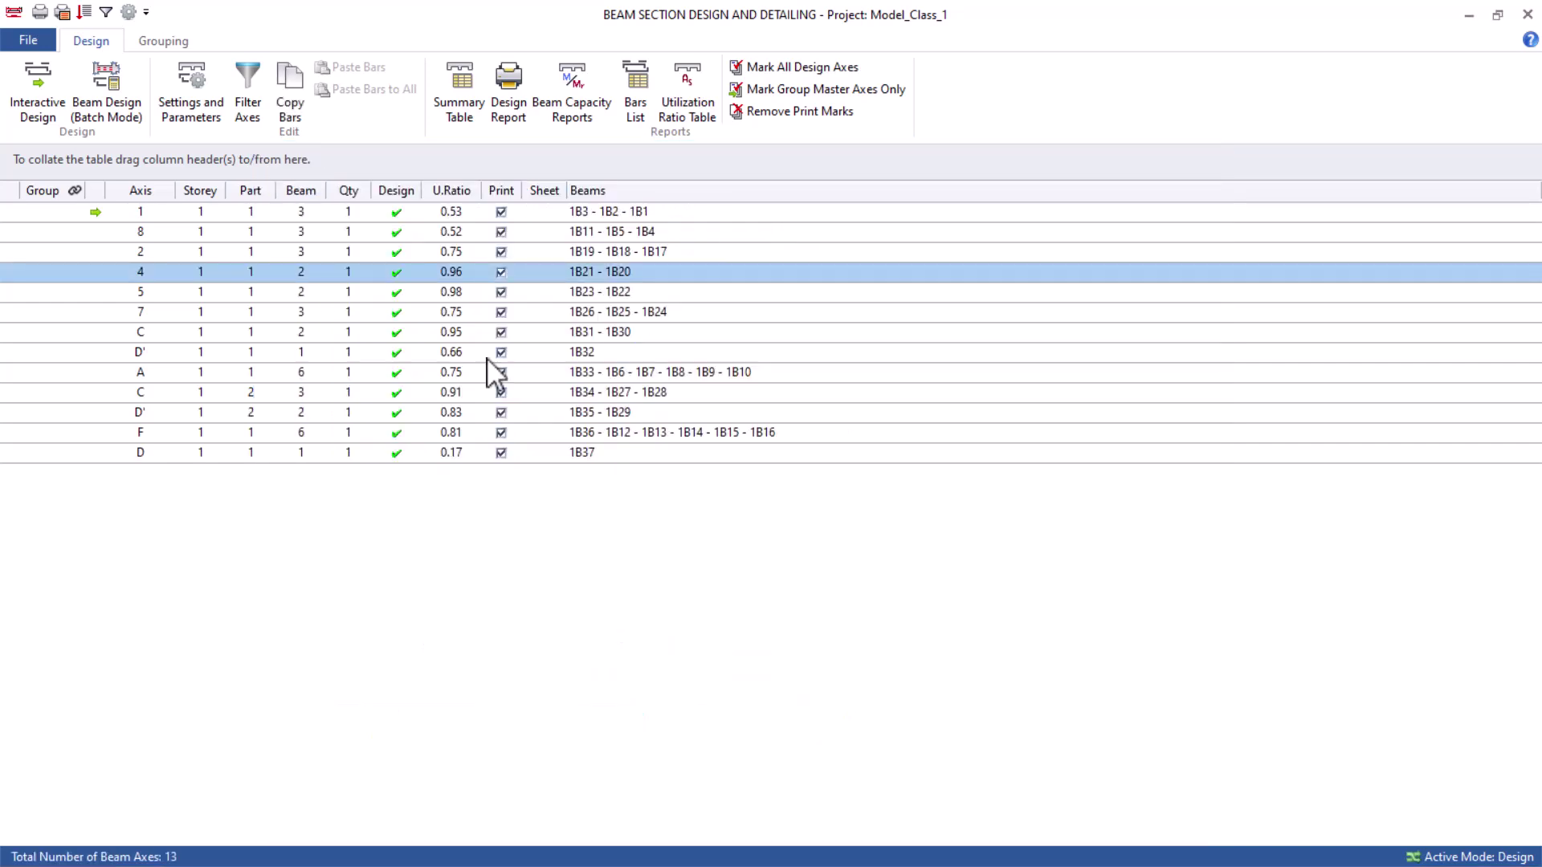
# Set the top bars of spans 1B21 and 1B20 on beam axis 4 to 2Y16 and accept the reinforcement.
pyautogui.doubleClick(606, 272)
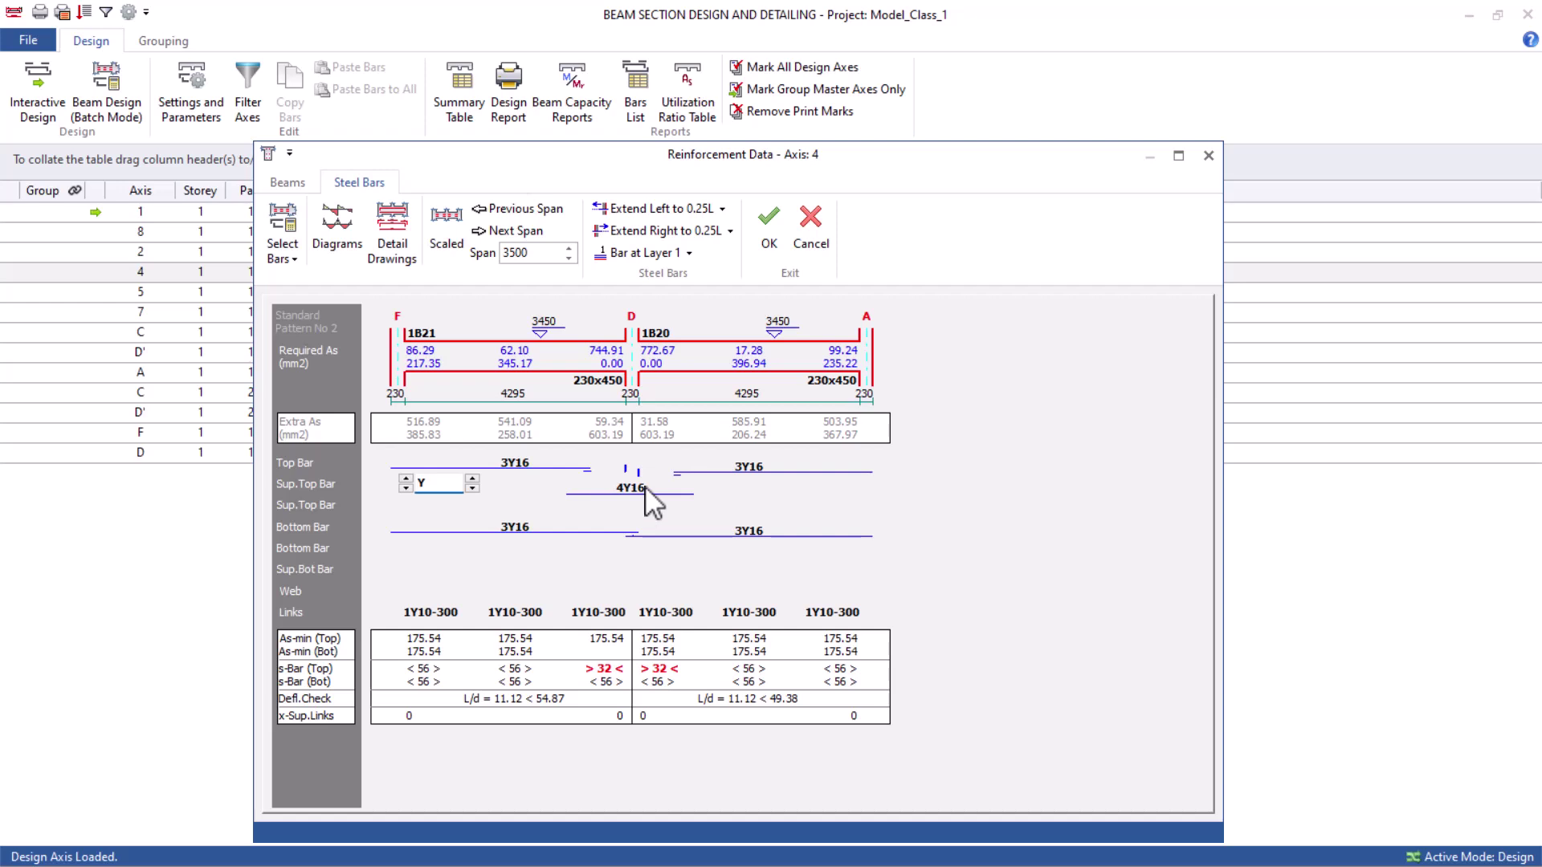
pyautogui.click(635, 488)
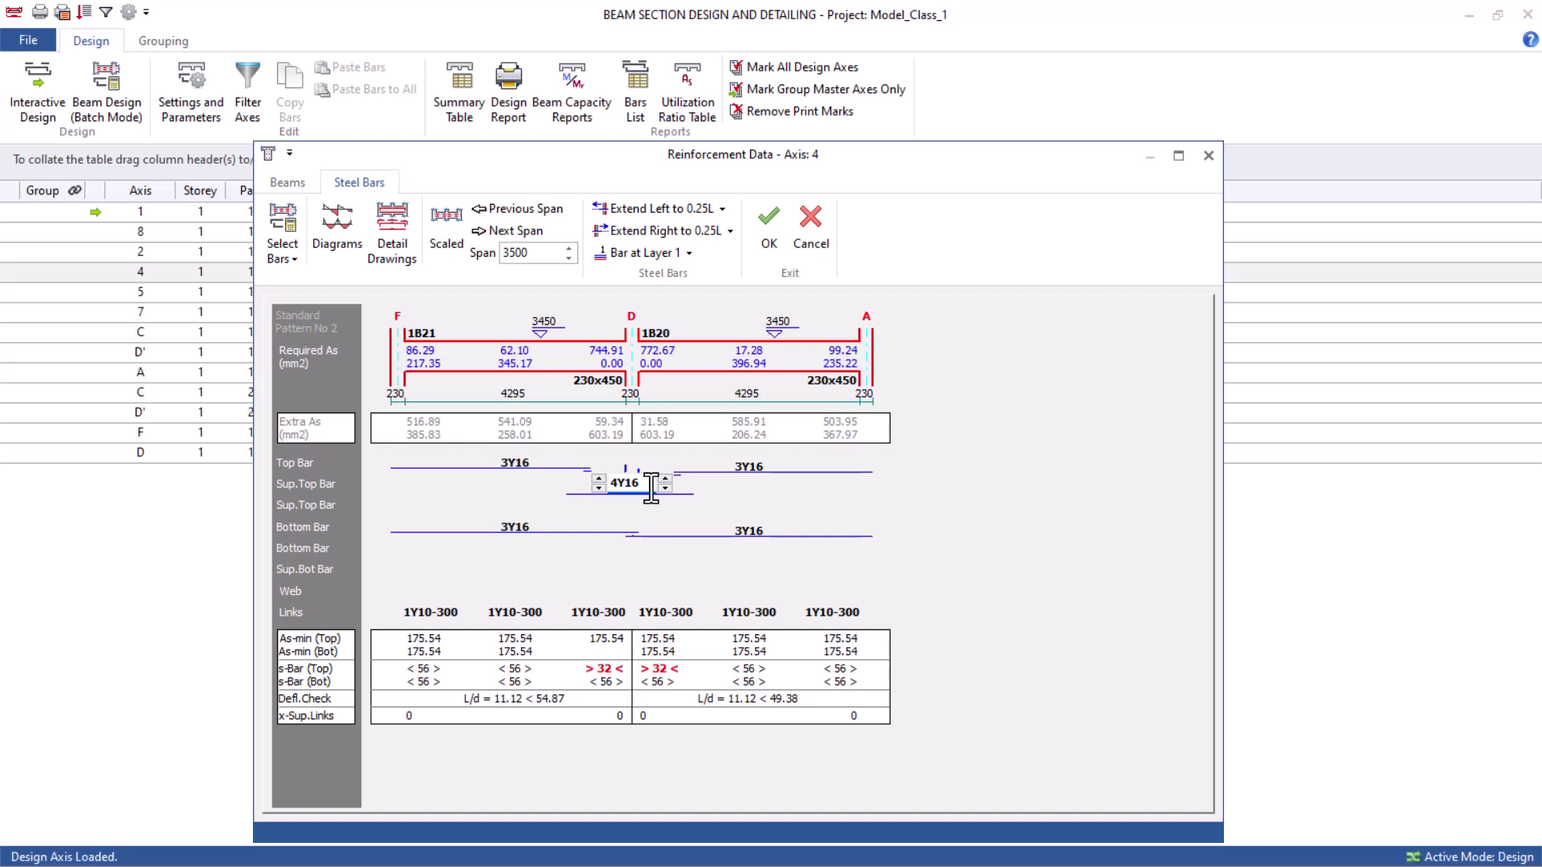
pyautogui.click(508, 466)
pyautogui.click(481, 468)
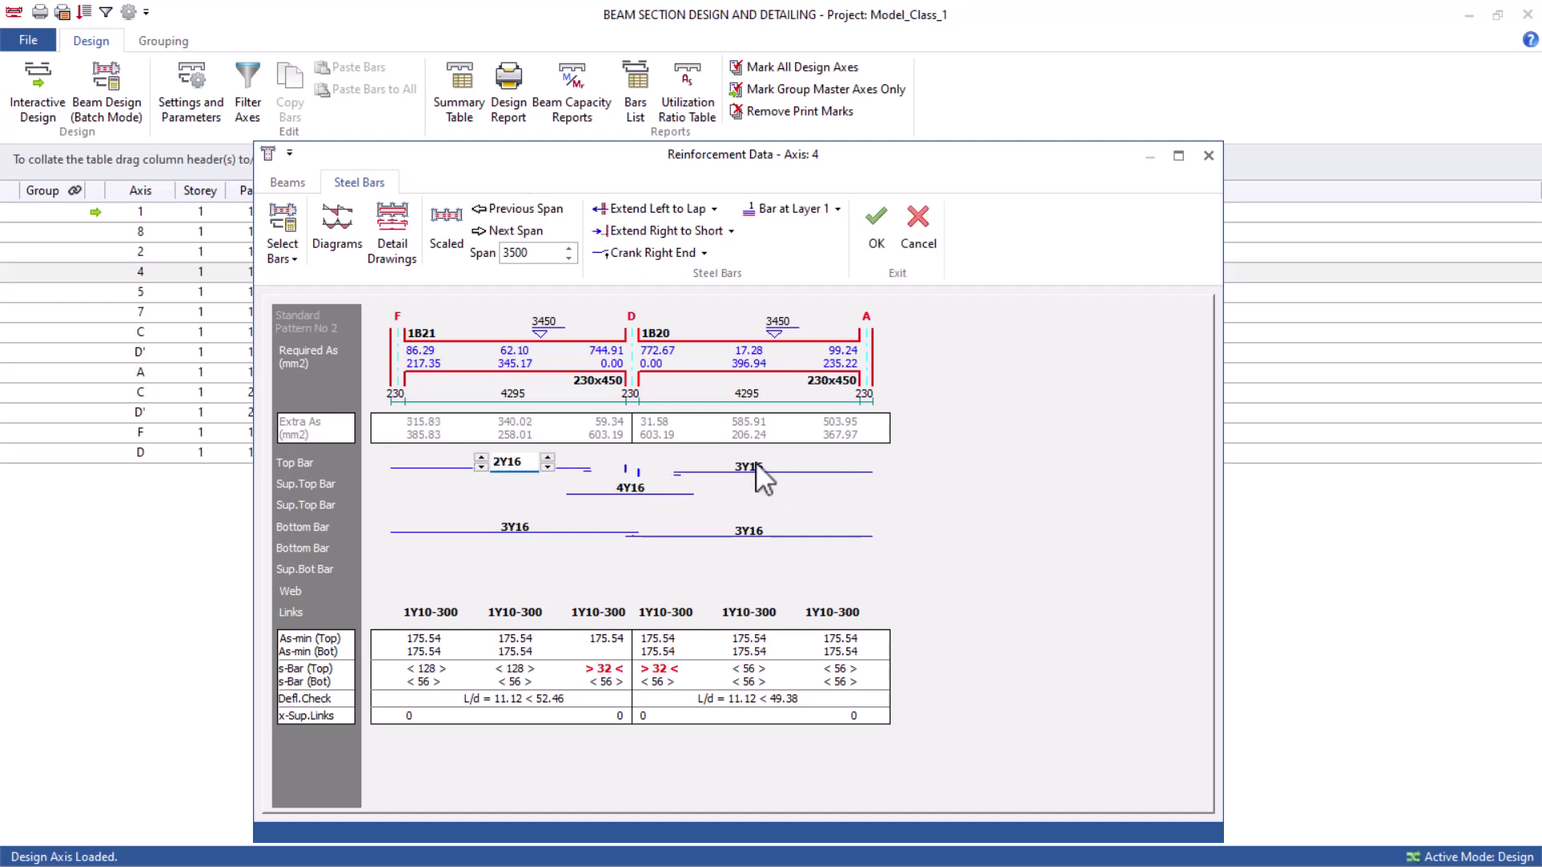
pyautogui.click(755, 470)
pyautogui.click(716, 471)
pyautogui.click(866, 237)
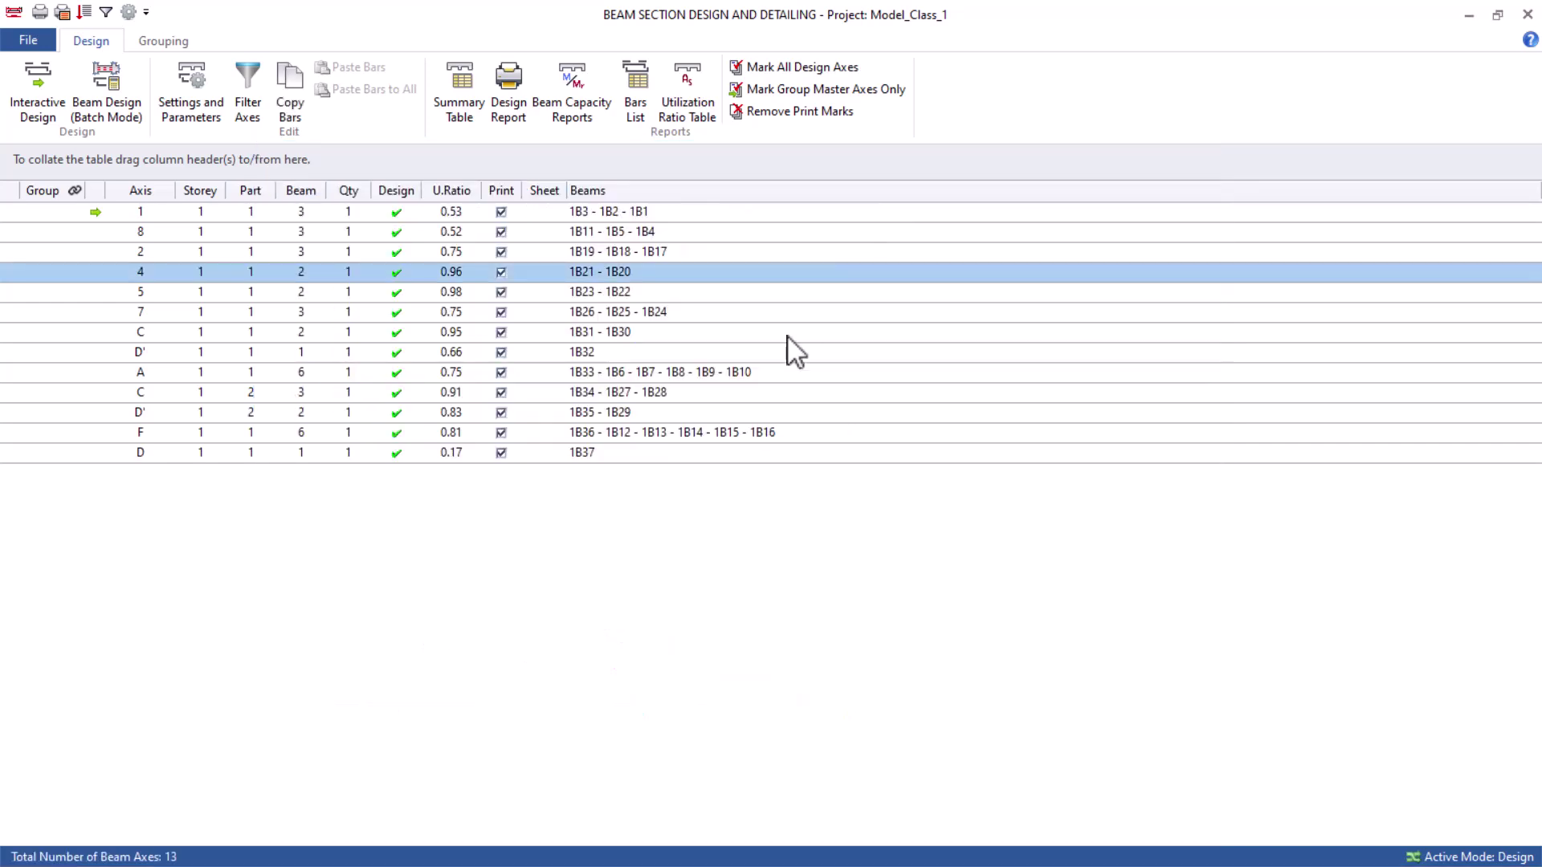
# Set the bottom bars of spans 1B21 and 1B20 on beam axis 4 to 2Y16 and accept the reinforcement.
pyautogui.doubleClick(488, 273)
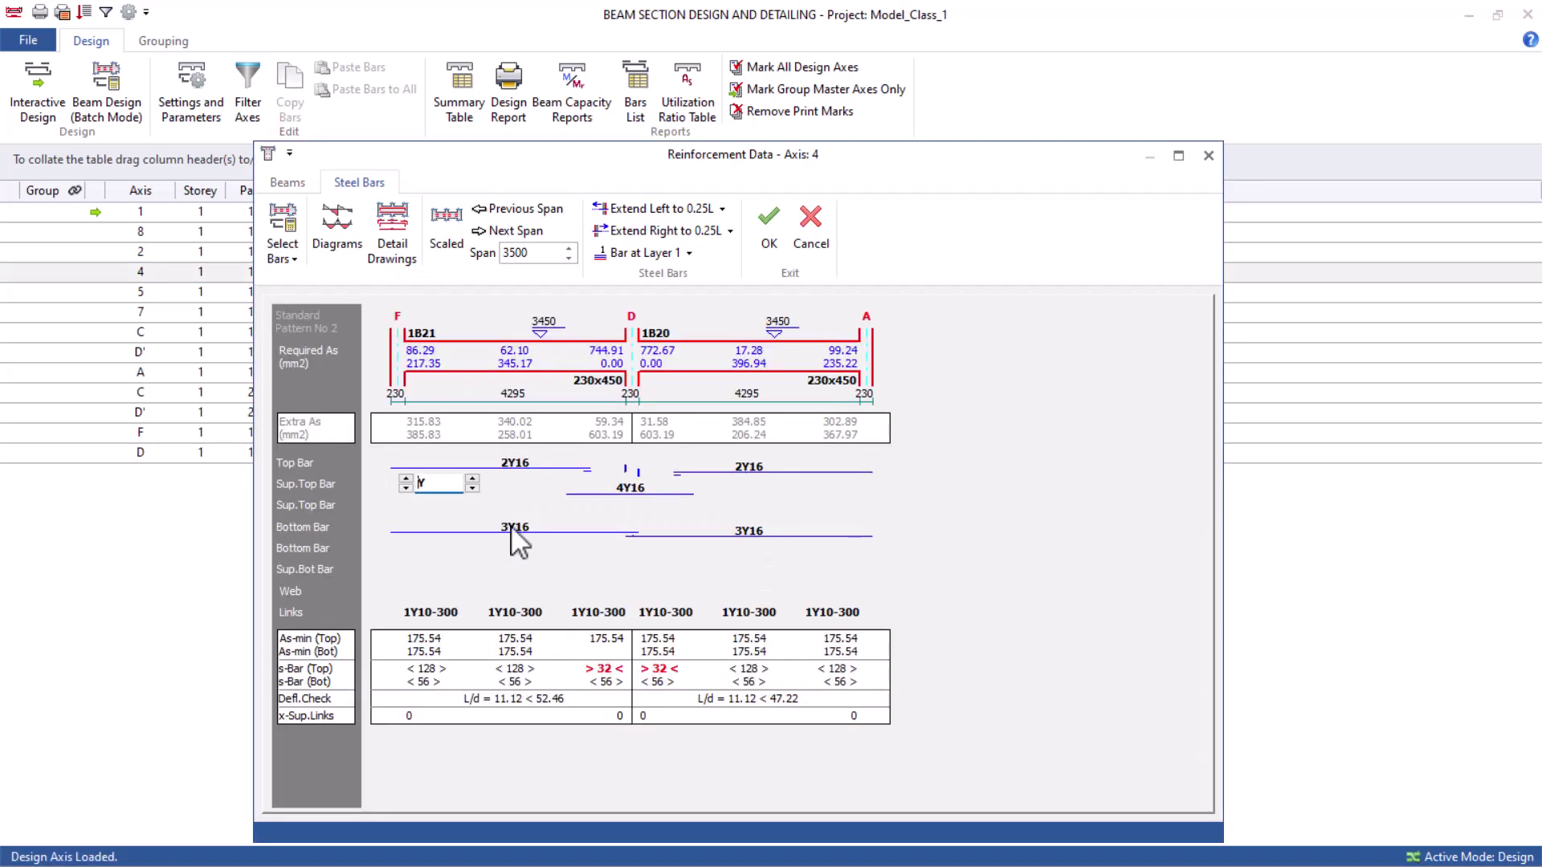
pyautogui.click(511, 529)
pyautogui.click(482, 534)
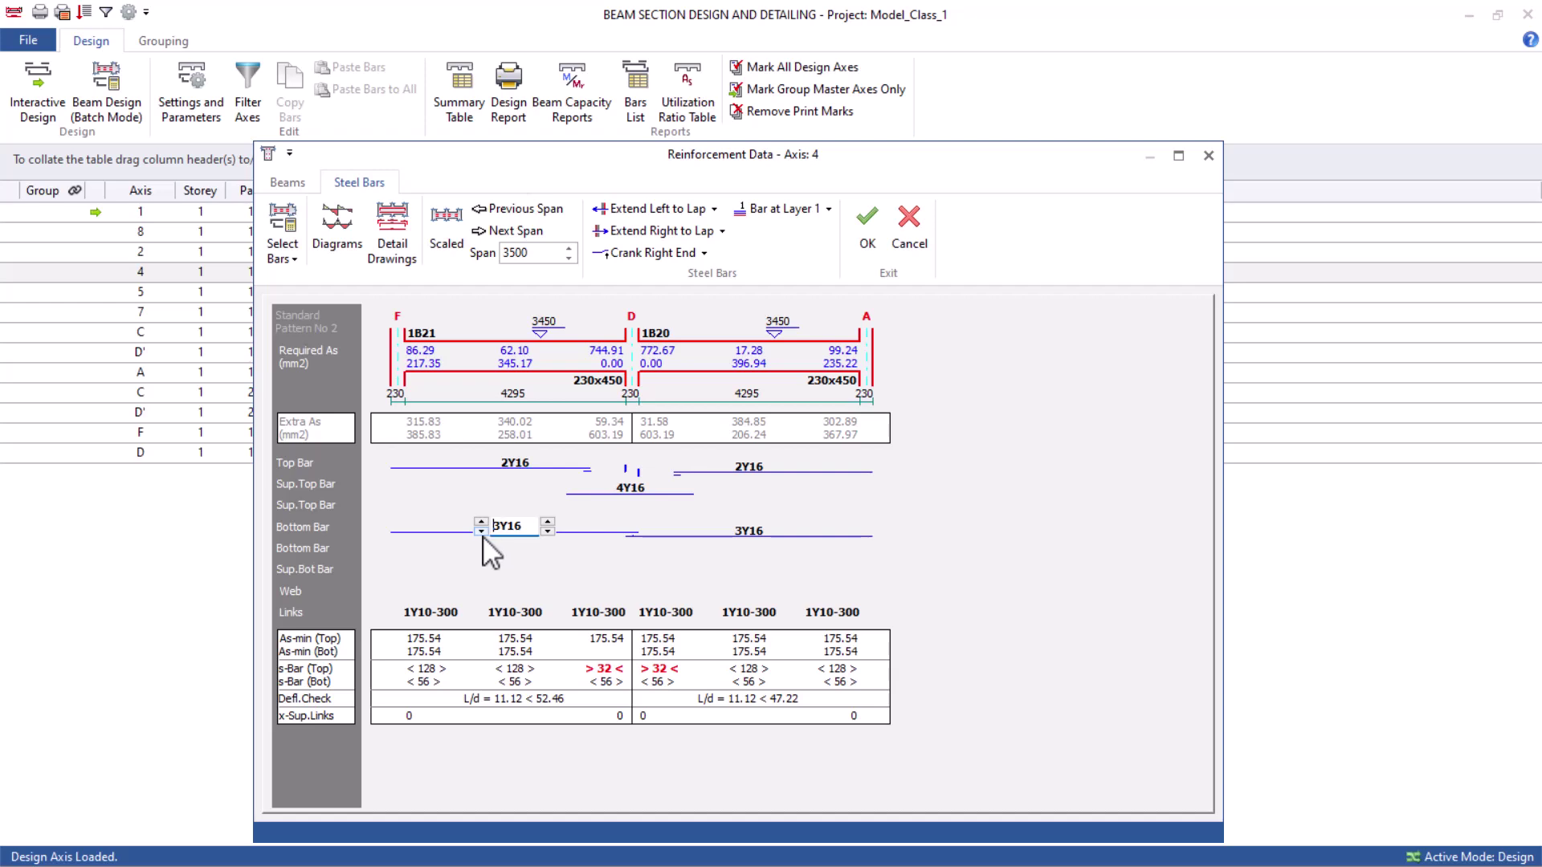
pyautogui.click(733, 543)
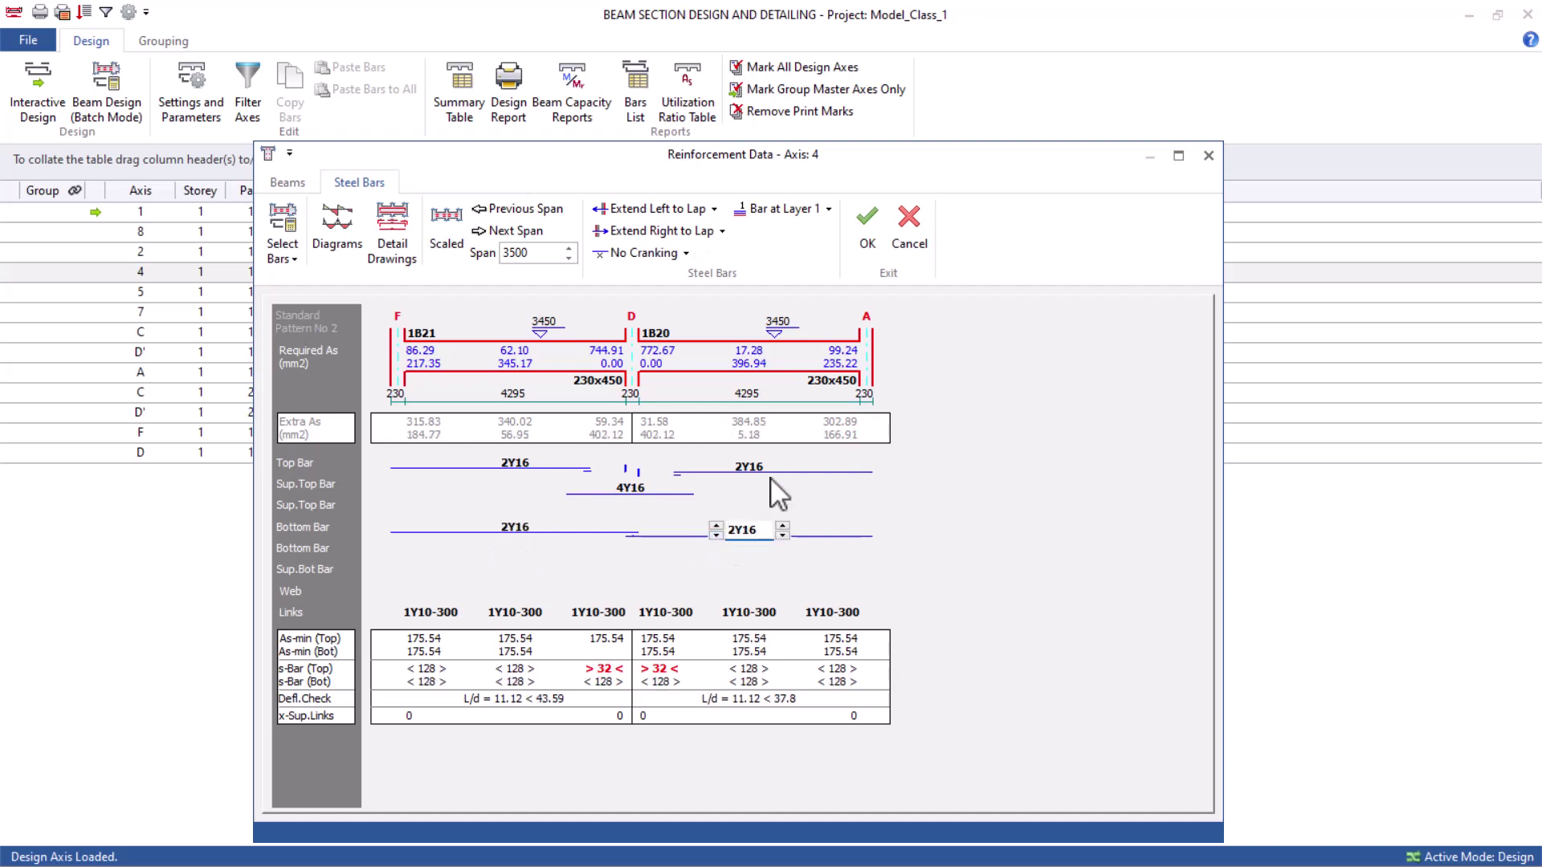
pyautogui.click(856, 233)
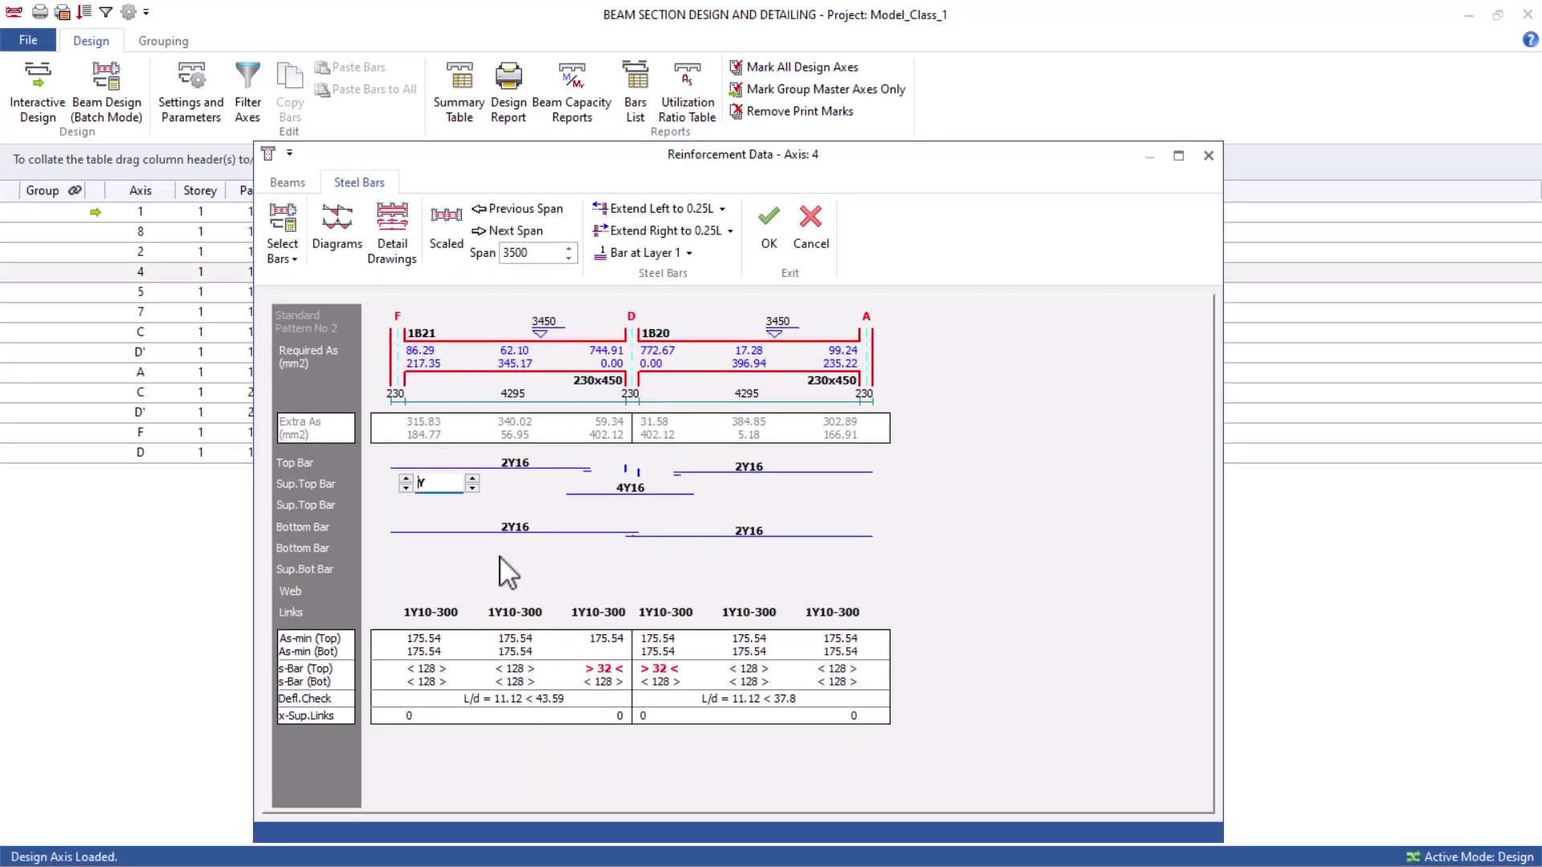
# Return the bottom bars of spans 1B21 and 1B20 on beam axis 4 to 3Y16 and accept the reinforcement.
pyautogui.click(508, 530)
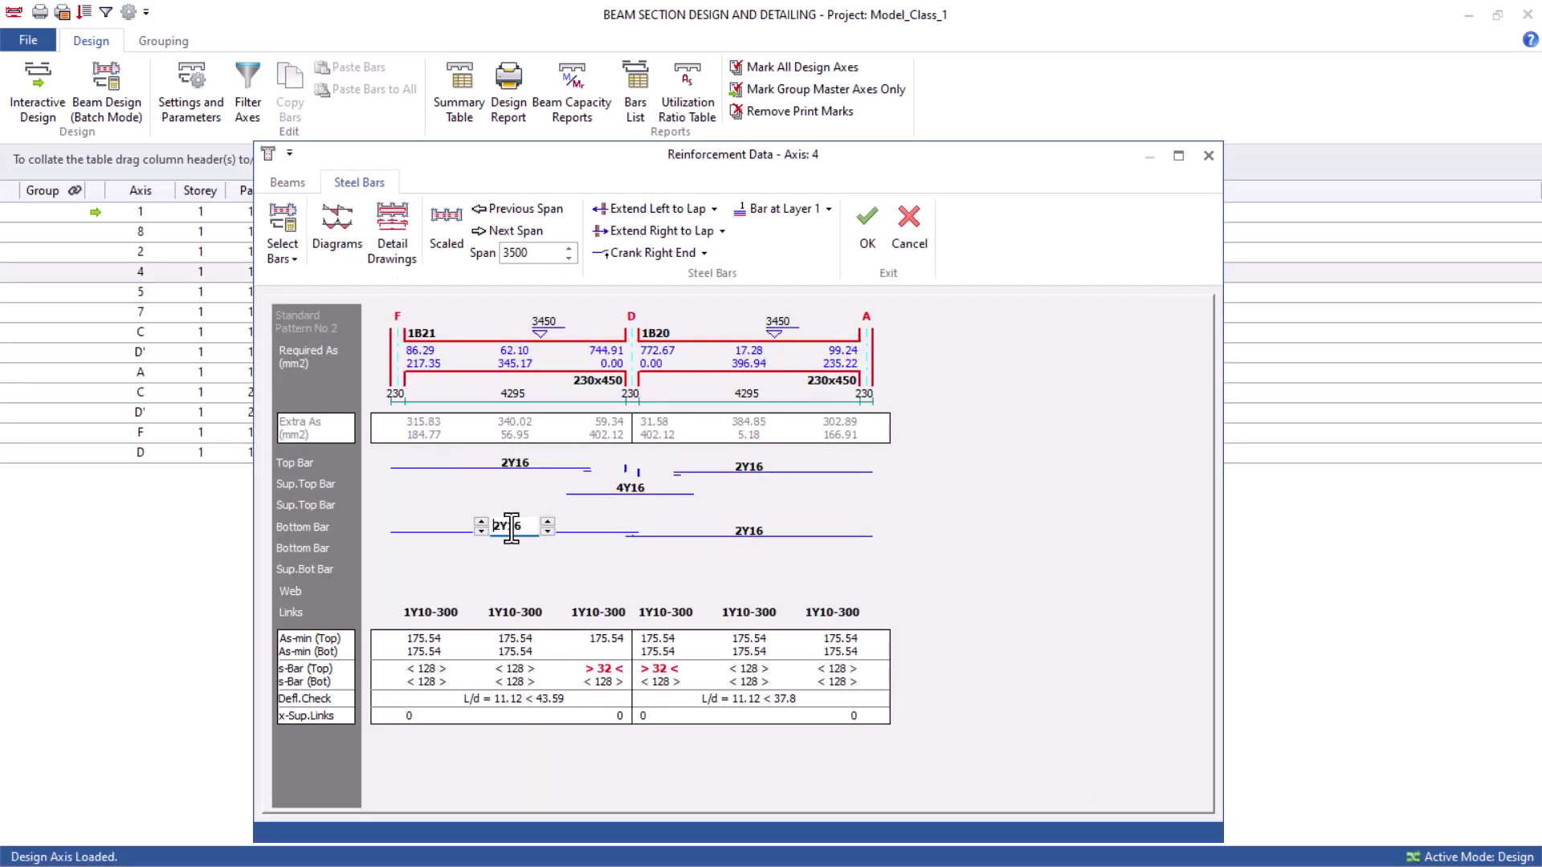
pyautogui.click(480, 521)
pyautogui.click(726, 534)
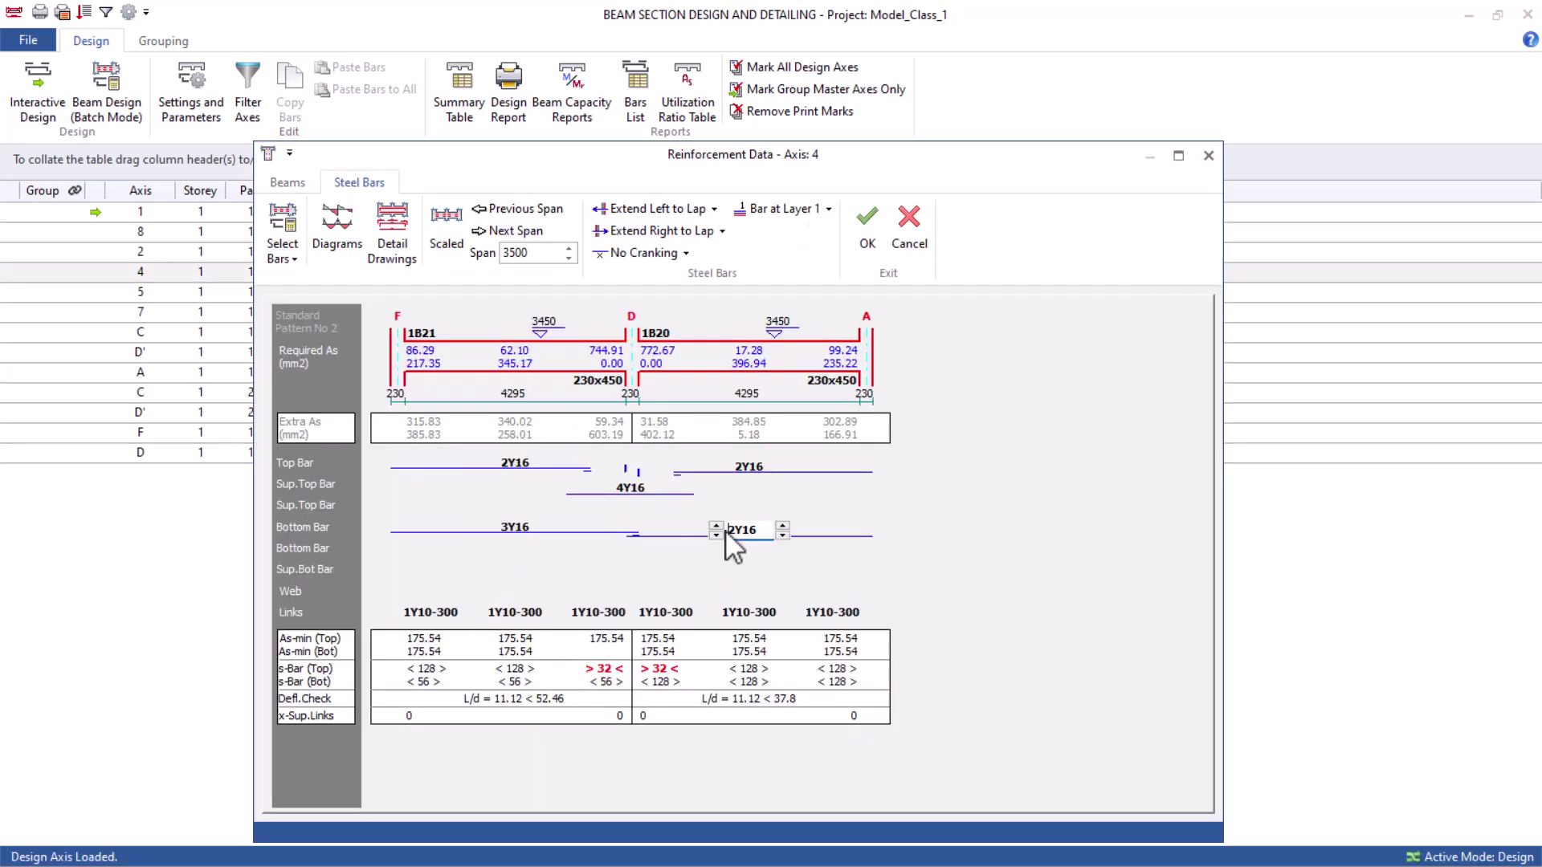
pyautogui.click(716, 526)
pyautogui.click(867, 216)
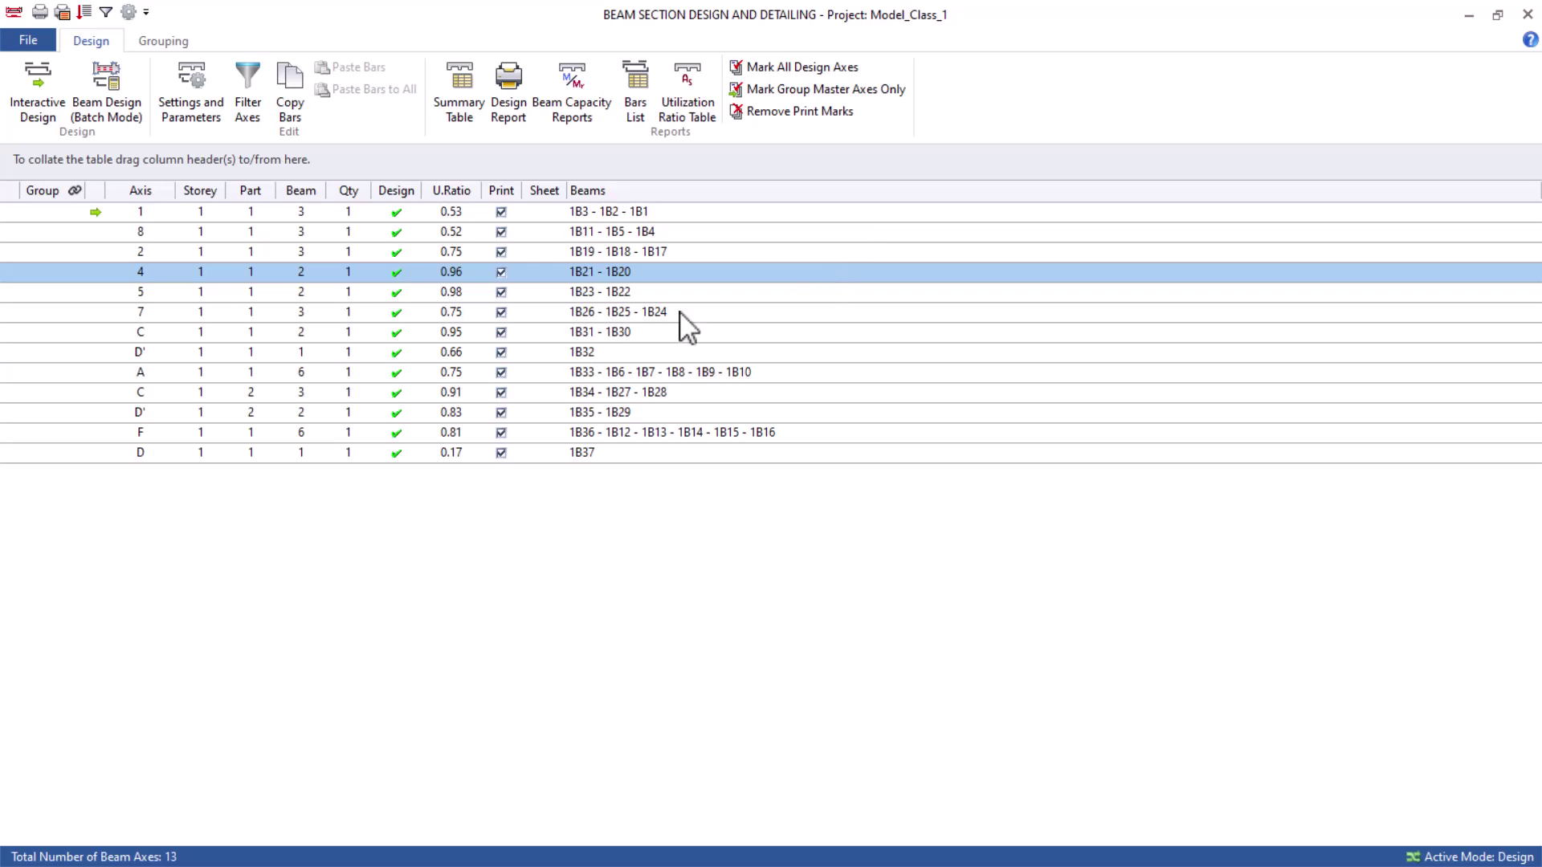
# Open the beam data of axis 4 and set the height h of beams 1B21 and 1B20 to 600 mm.
pyautogui.doubleClick(654, 273)
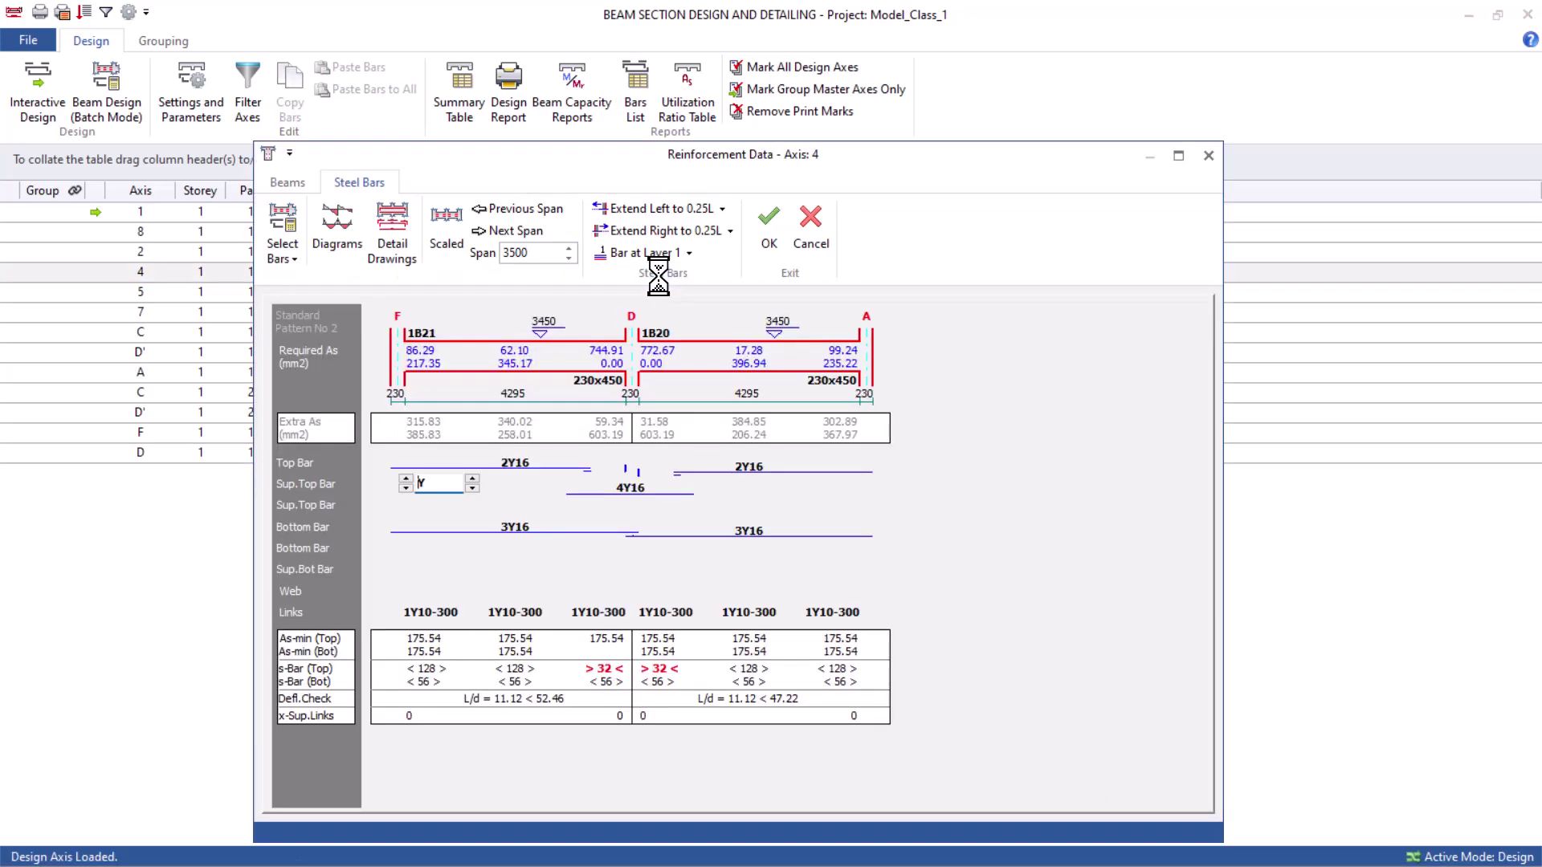
pyautogui.click(515, 463)
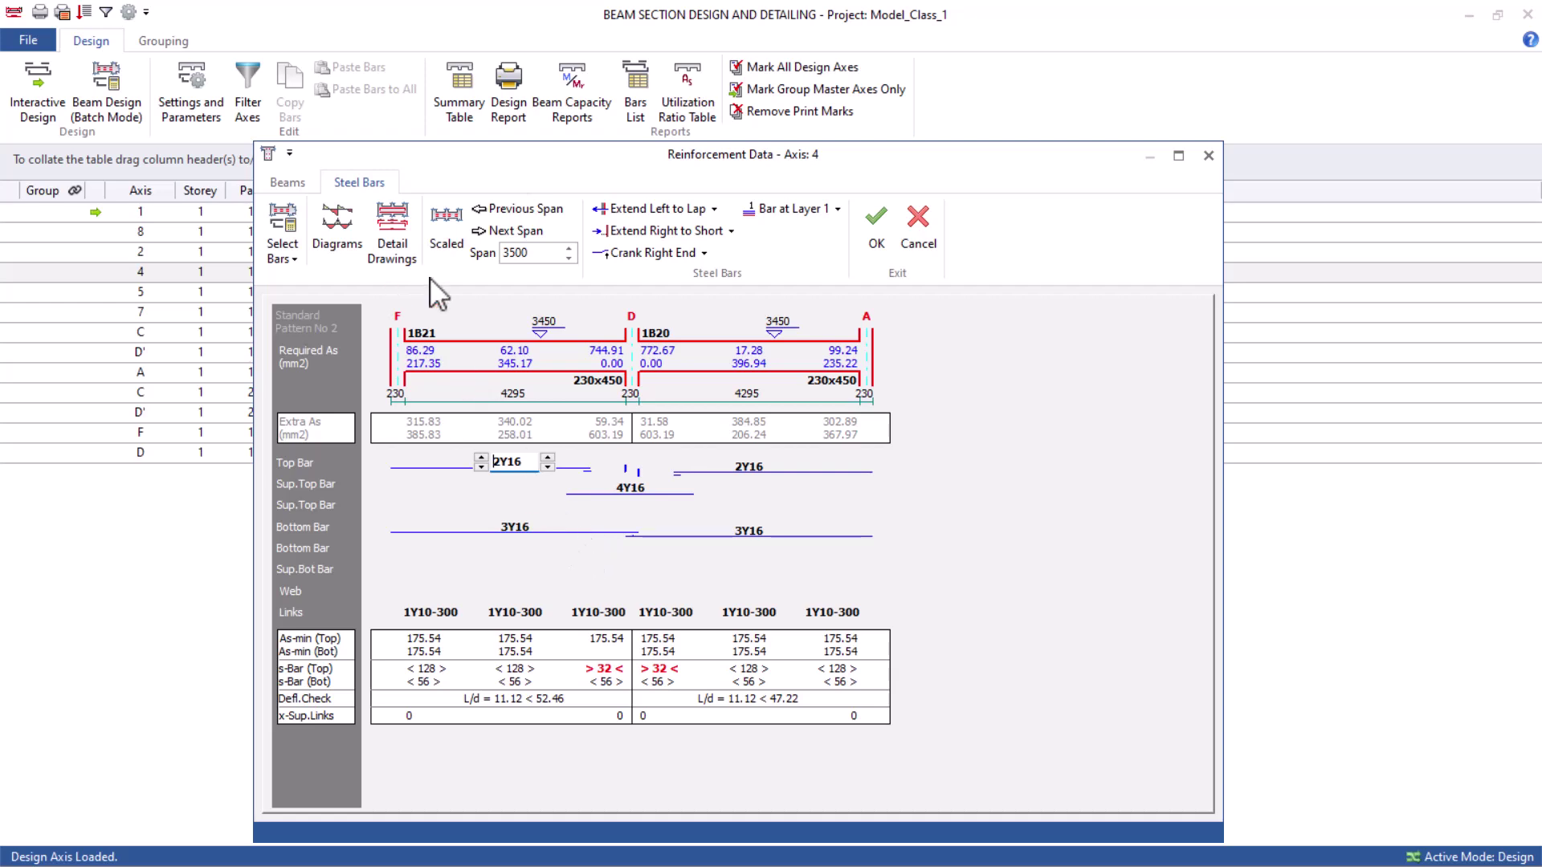
pyautogui.click(290, 183)
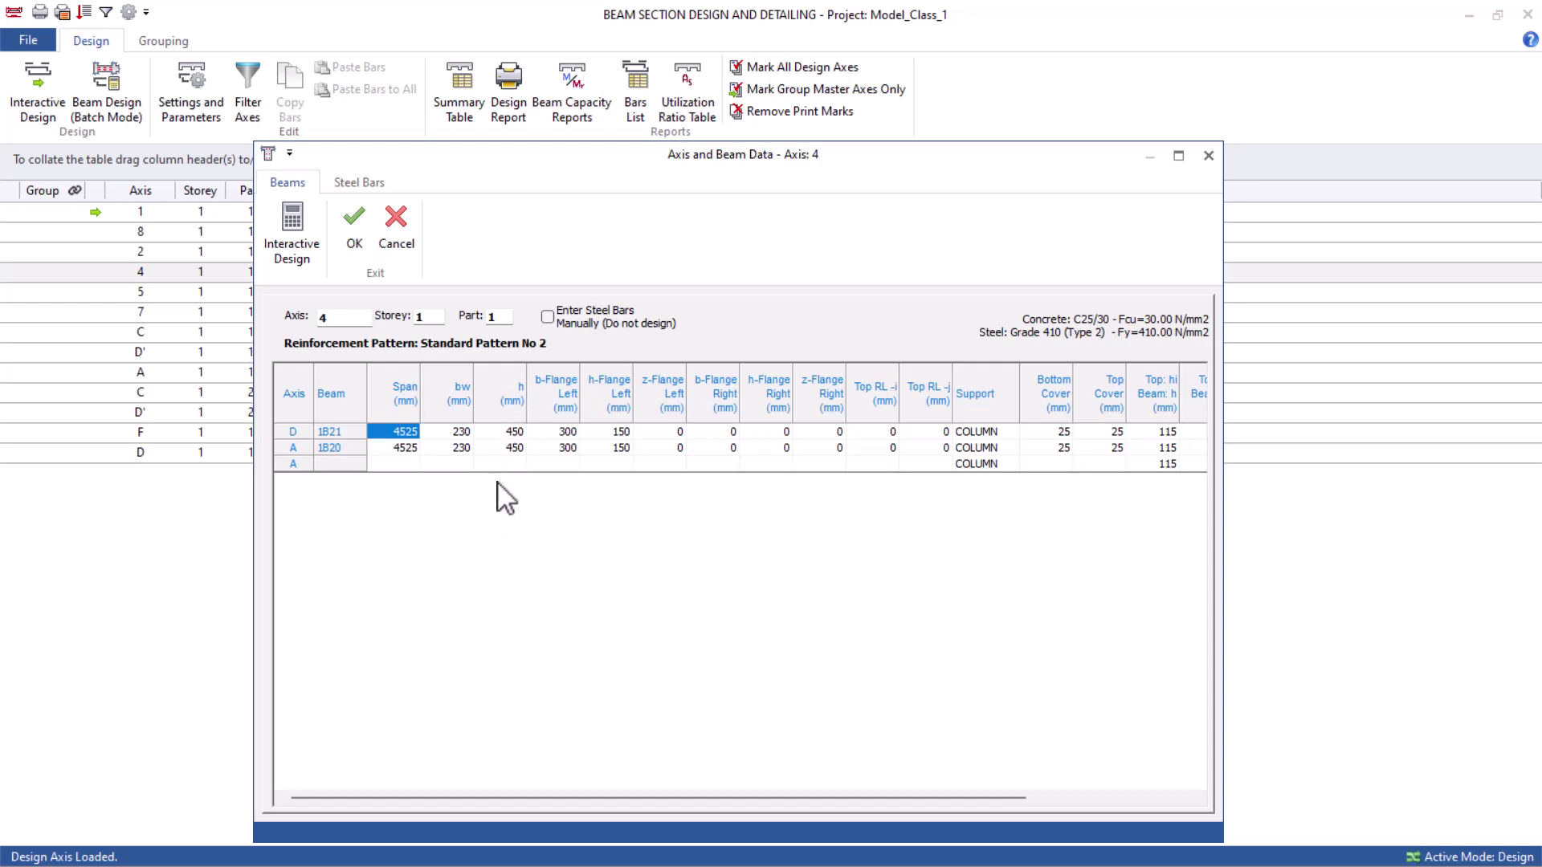
pyautogui.click(509, 436)
pyautogui.write('600')
pyautogui.click(507, 463)
pyautogui.write('600')
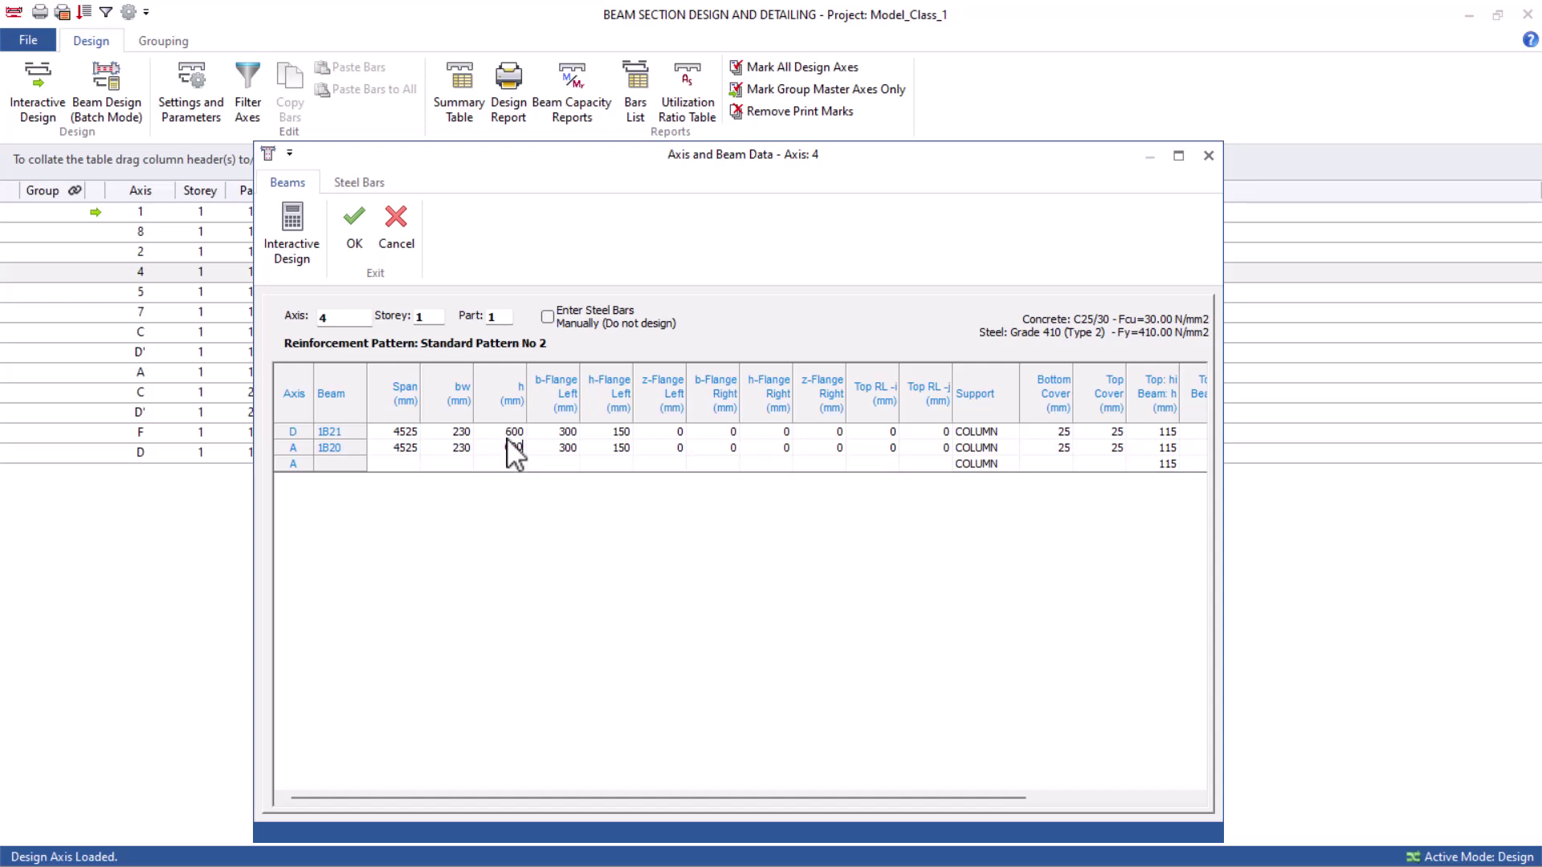
# Run the interactive design for beam 1B21, accept its reinforcement calculations, and confirm the axis 4 beam data.
pyautogui.click(511, 433)
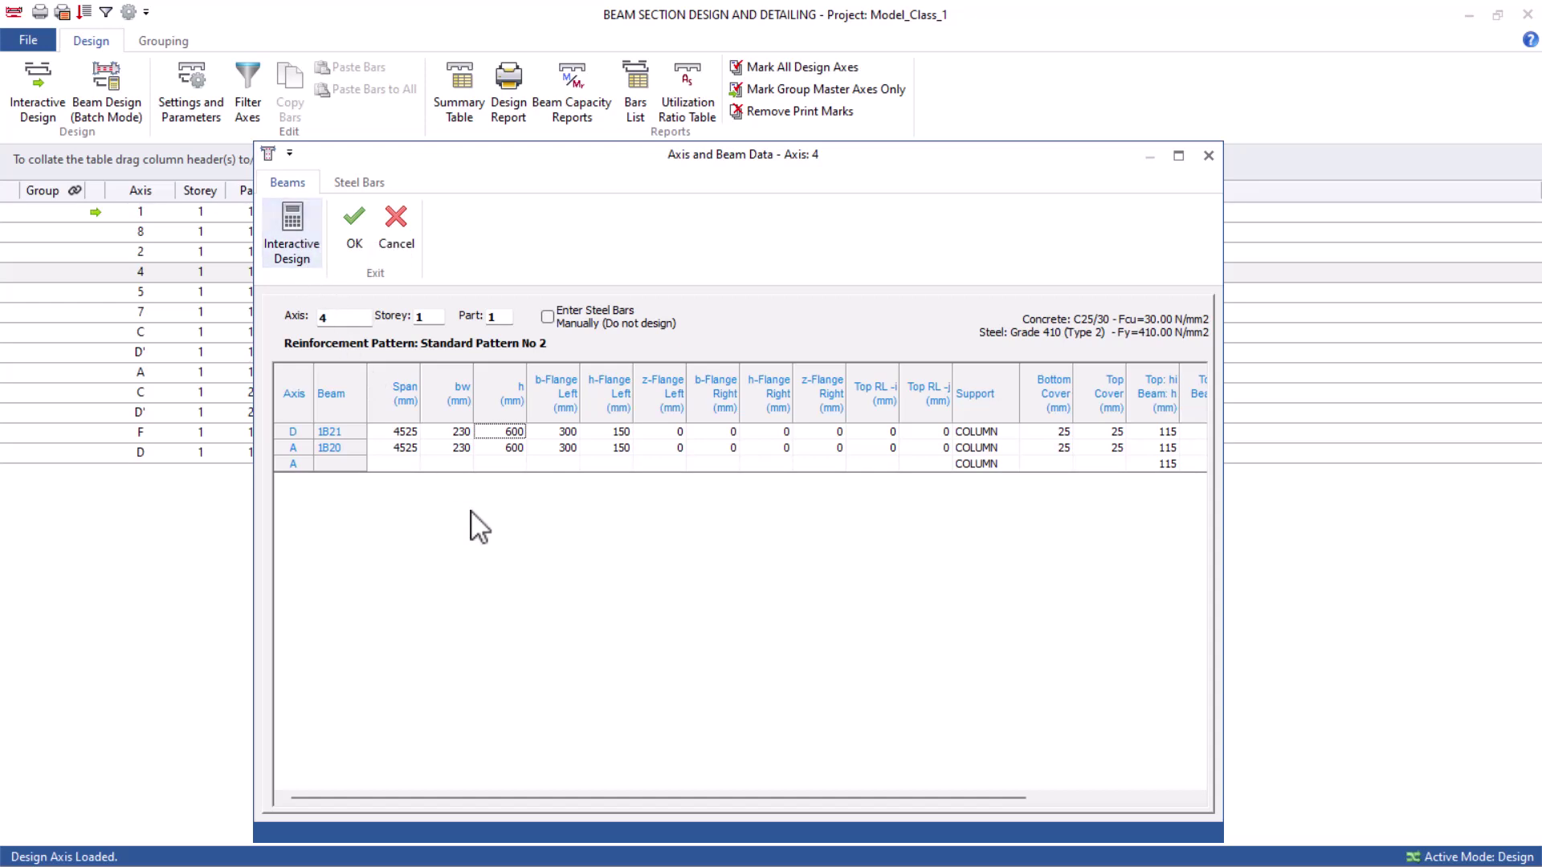
pyautogui.click(294, 238)
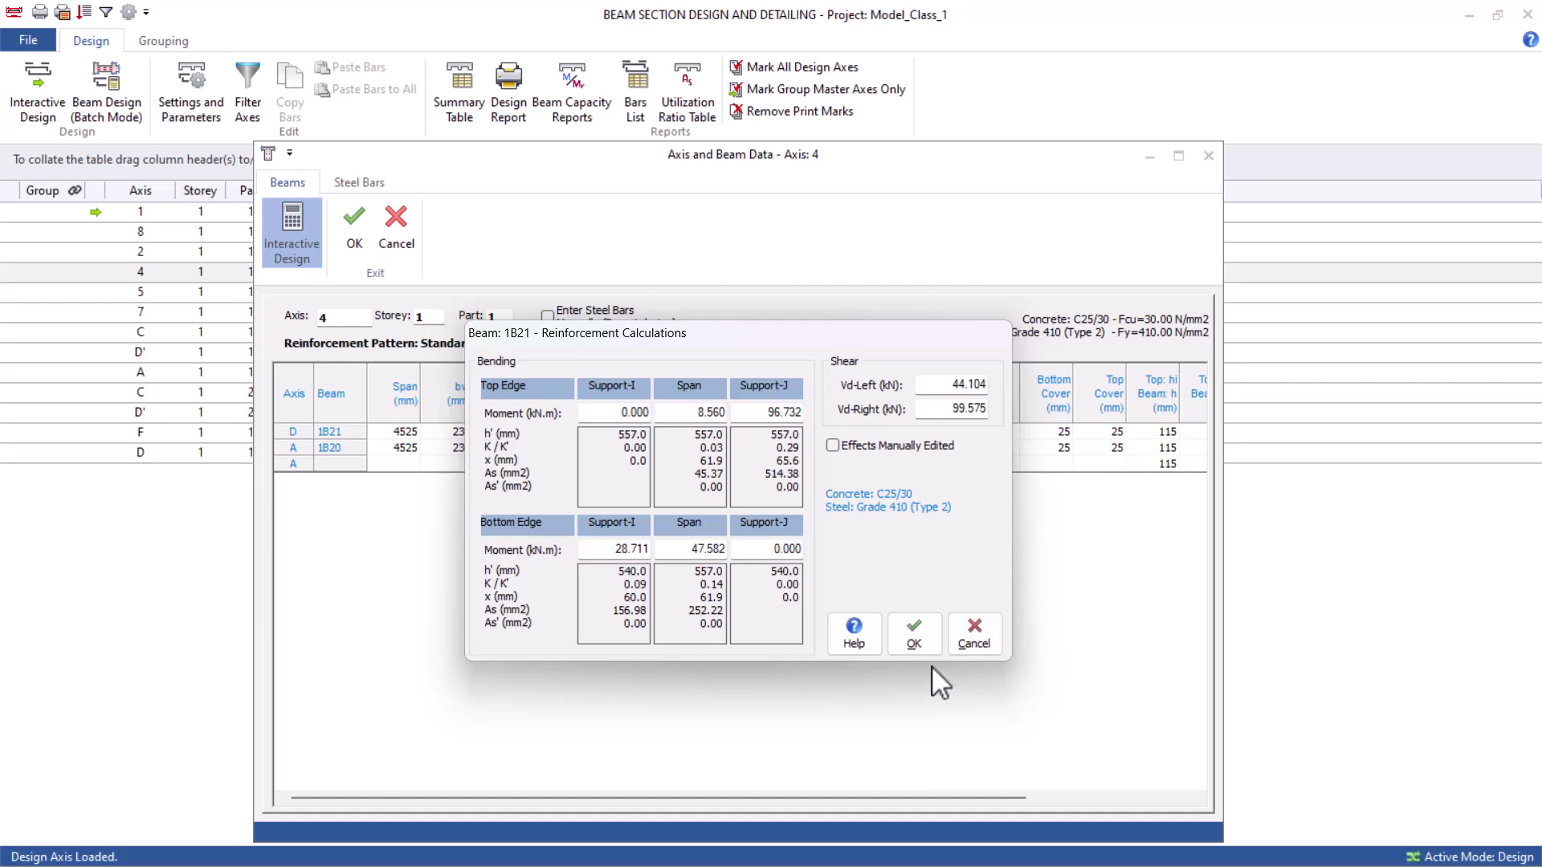
pyautogui.click(910, 631)
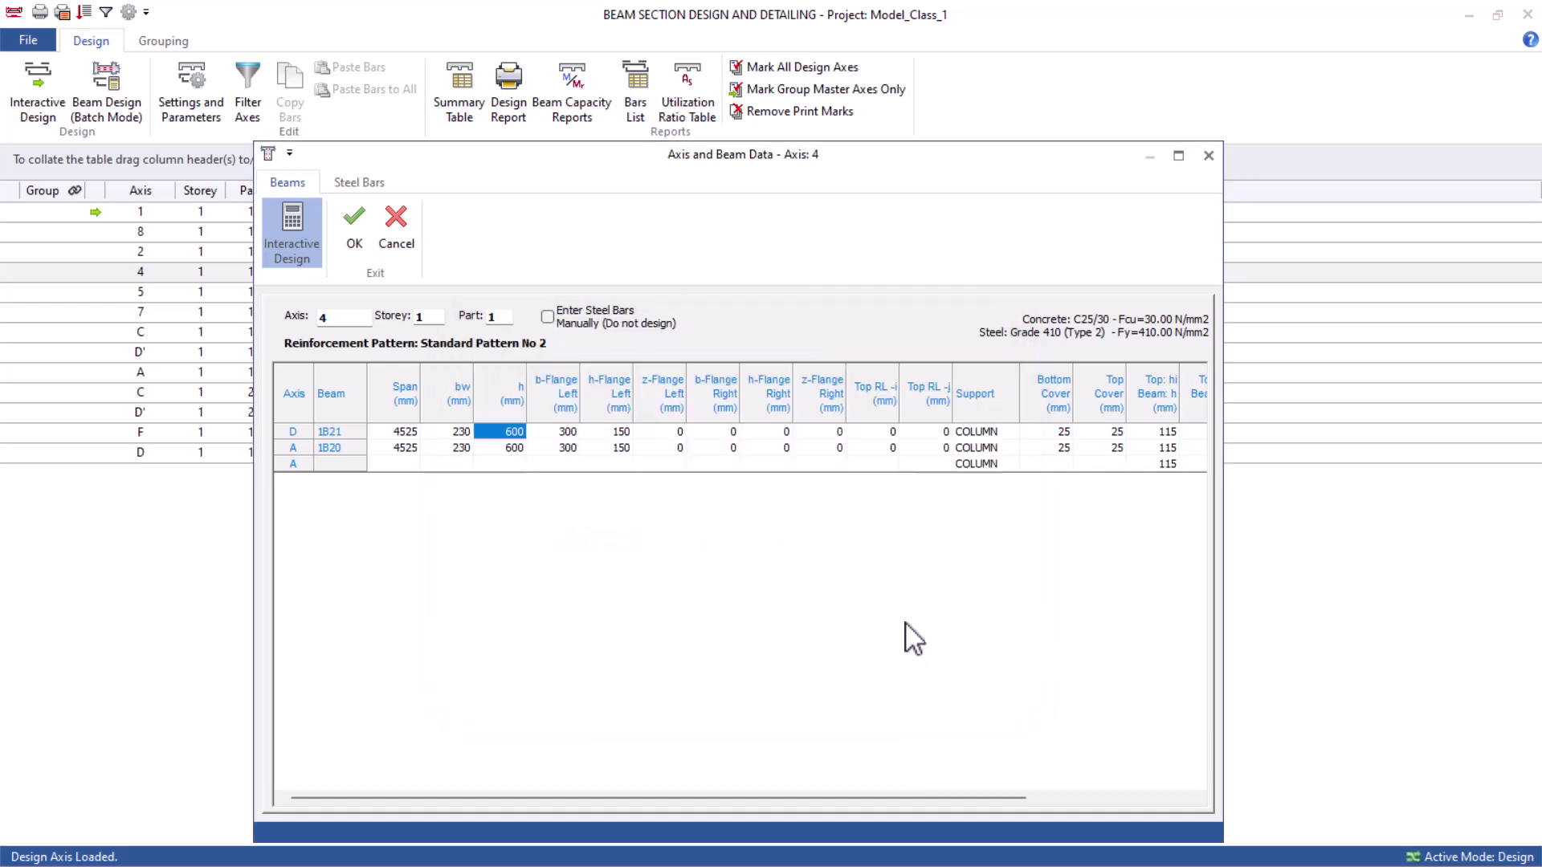
pyautogui.click(356, 240)
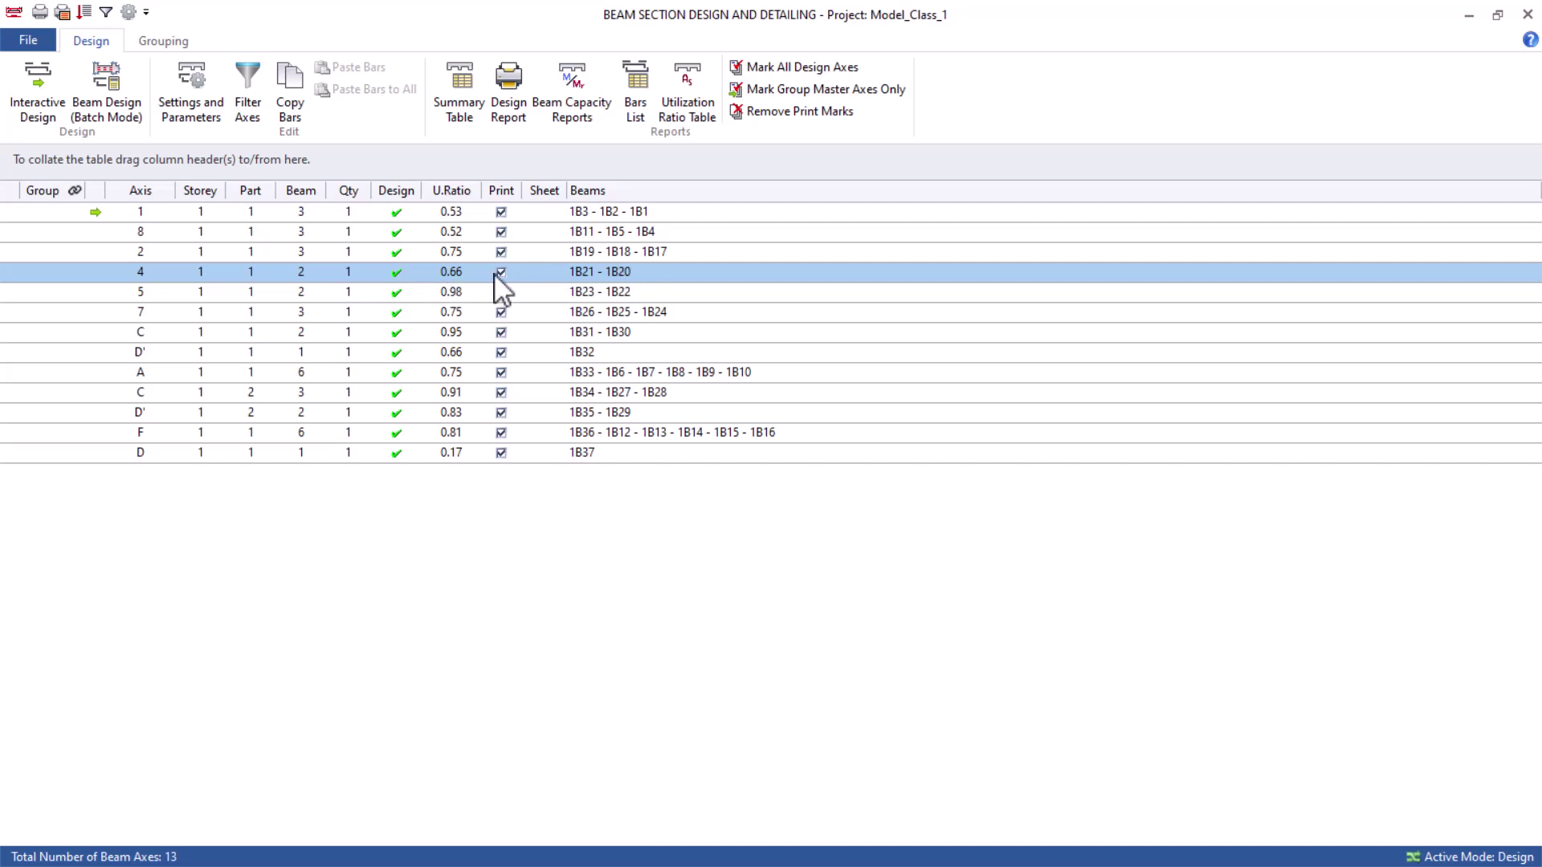
# Reopen the reinforcement data of beam axis 4 and examine the support top bar and both spans' top and bottom bars.
pyautogui.doubleClick(560, 272)
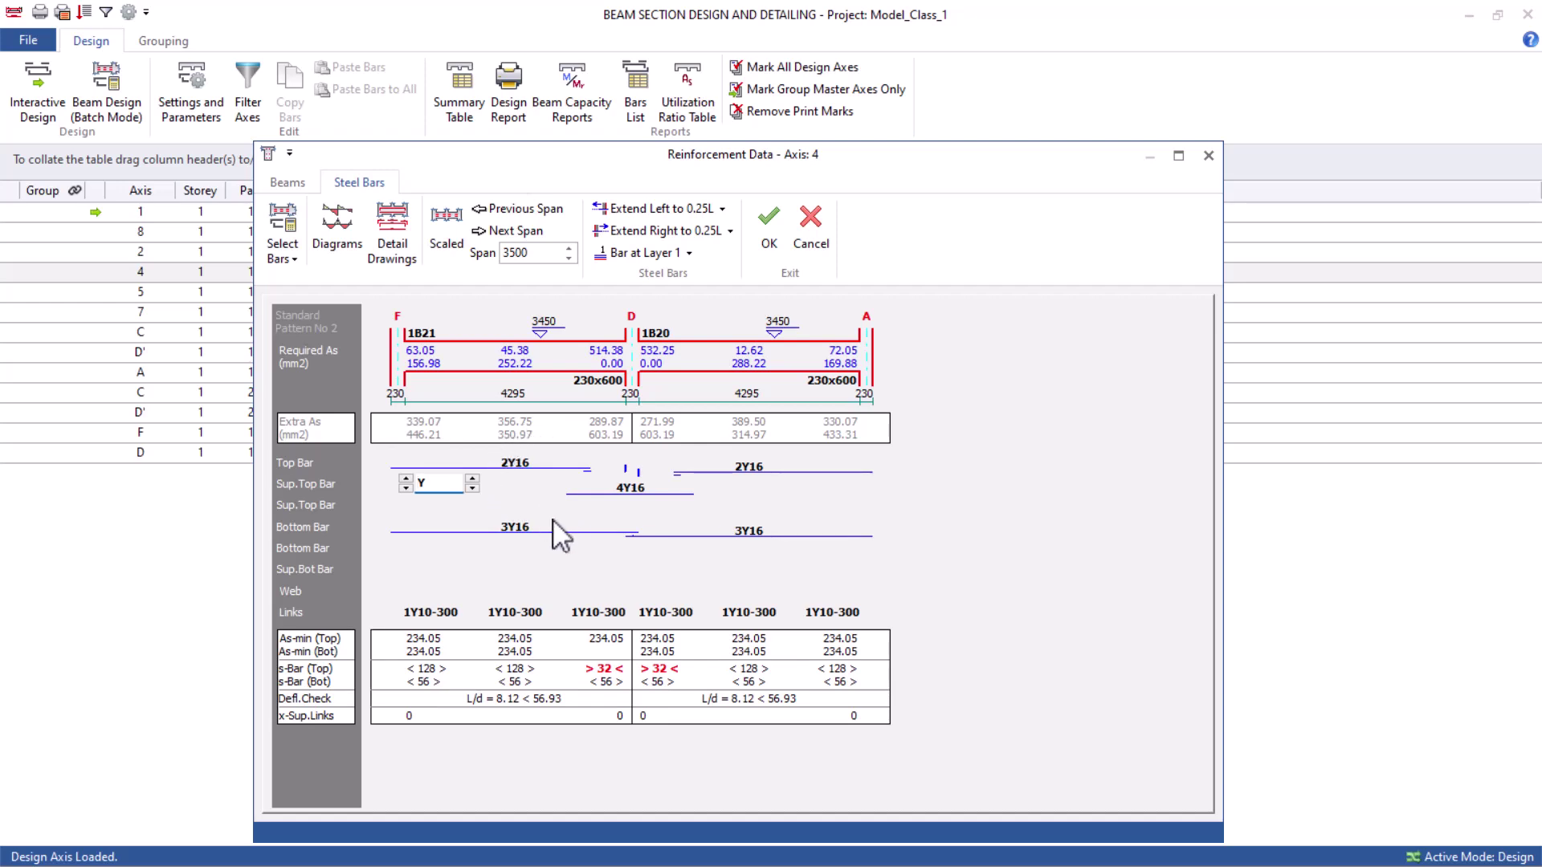
pyautogui.click(514, 463)
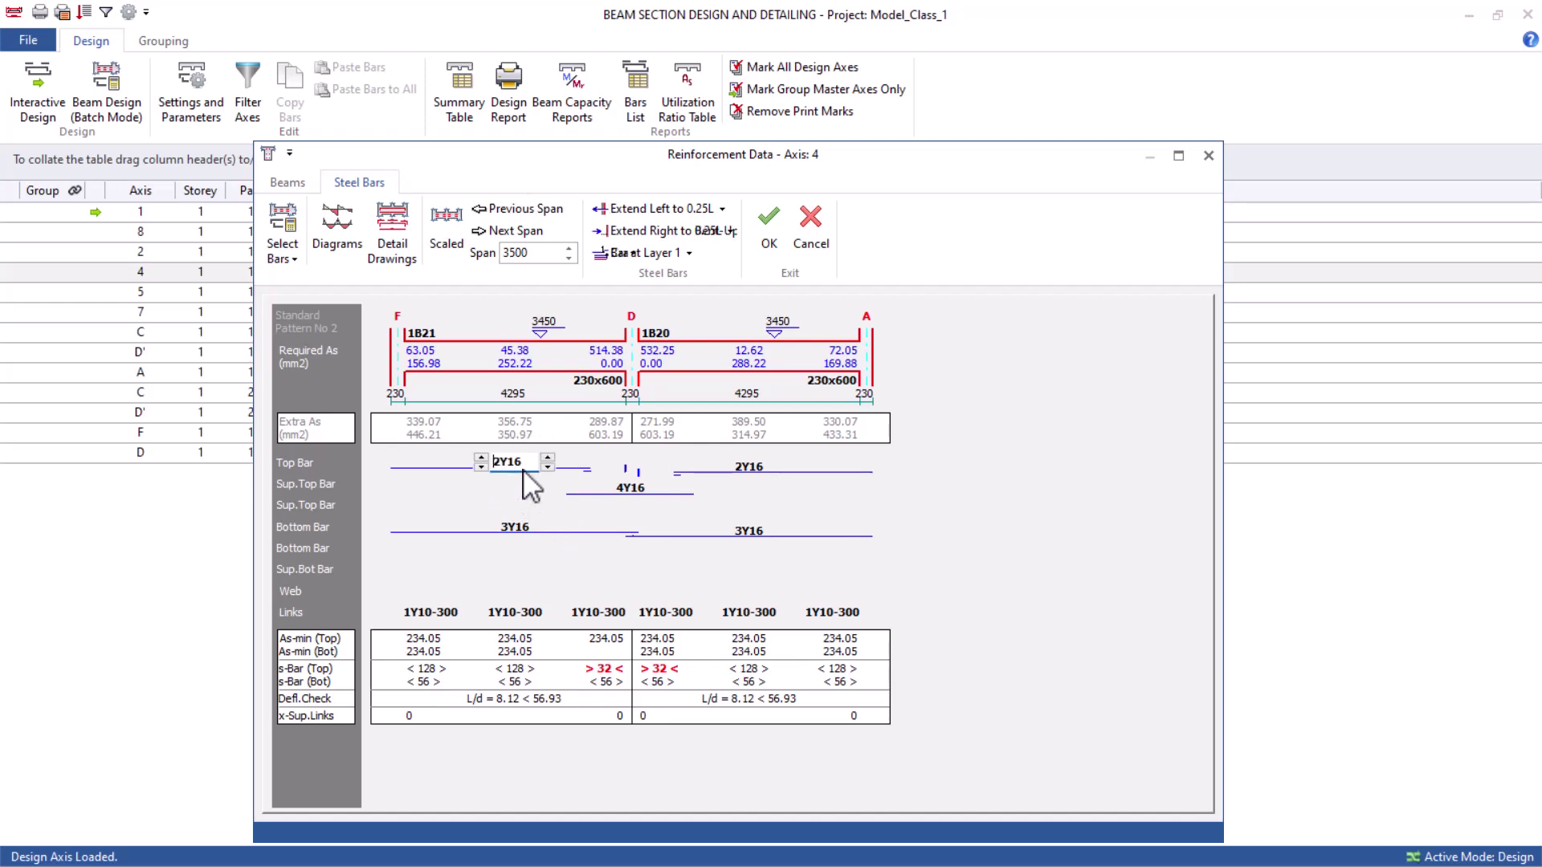
pyautogui.click(631, 489)
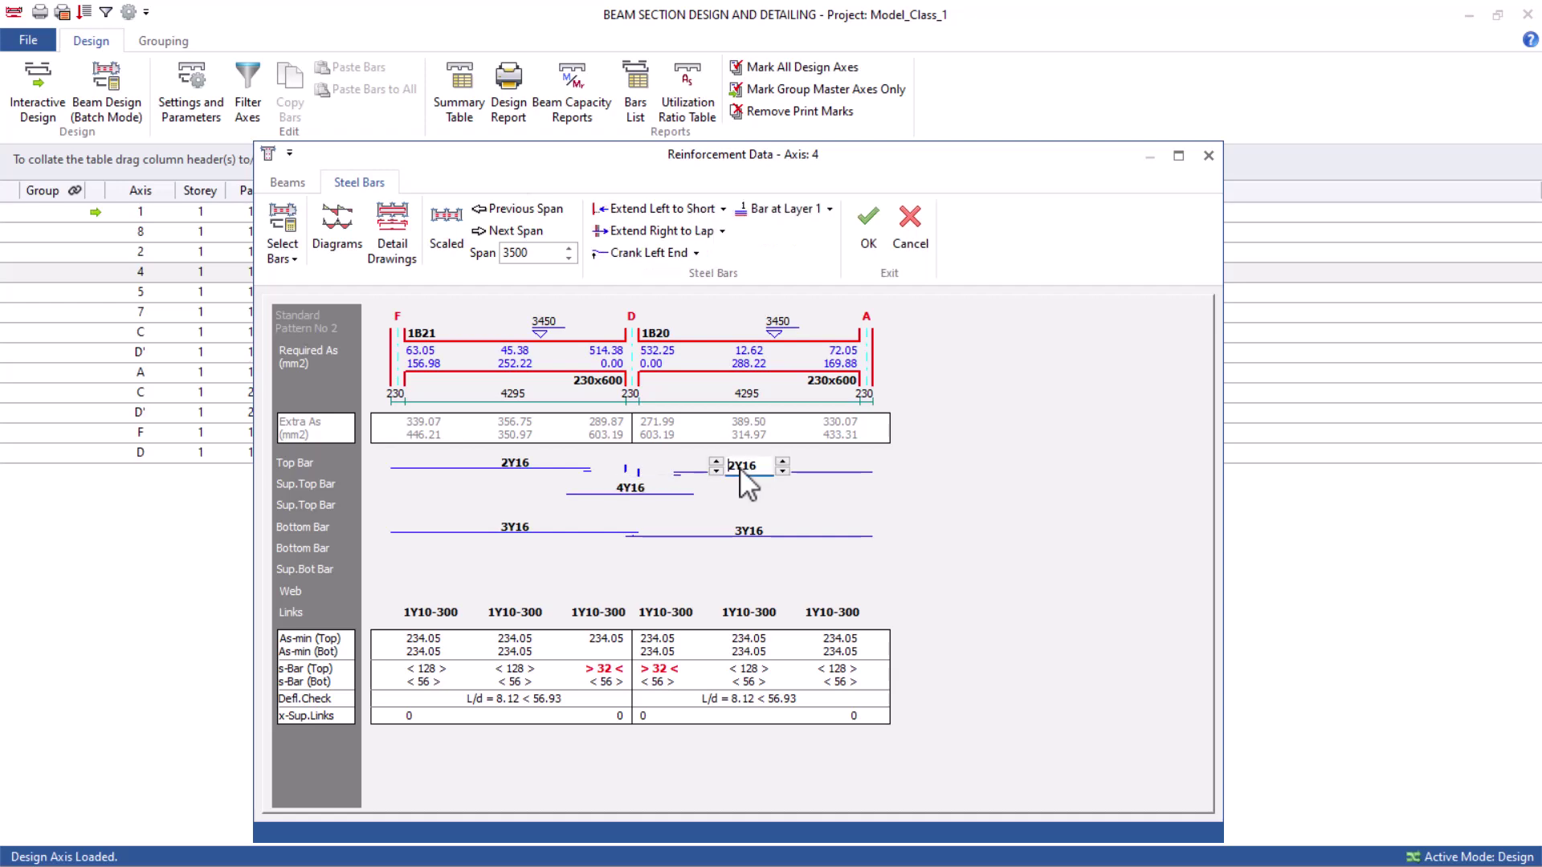
pyautogui.click(512, 530)
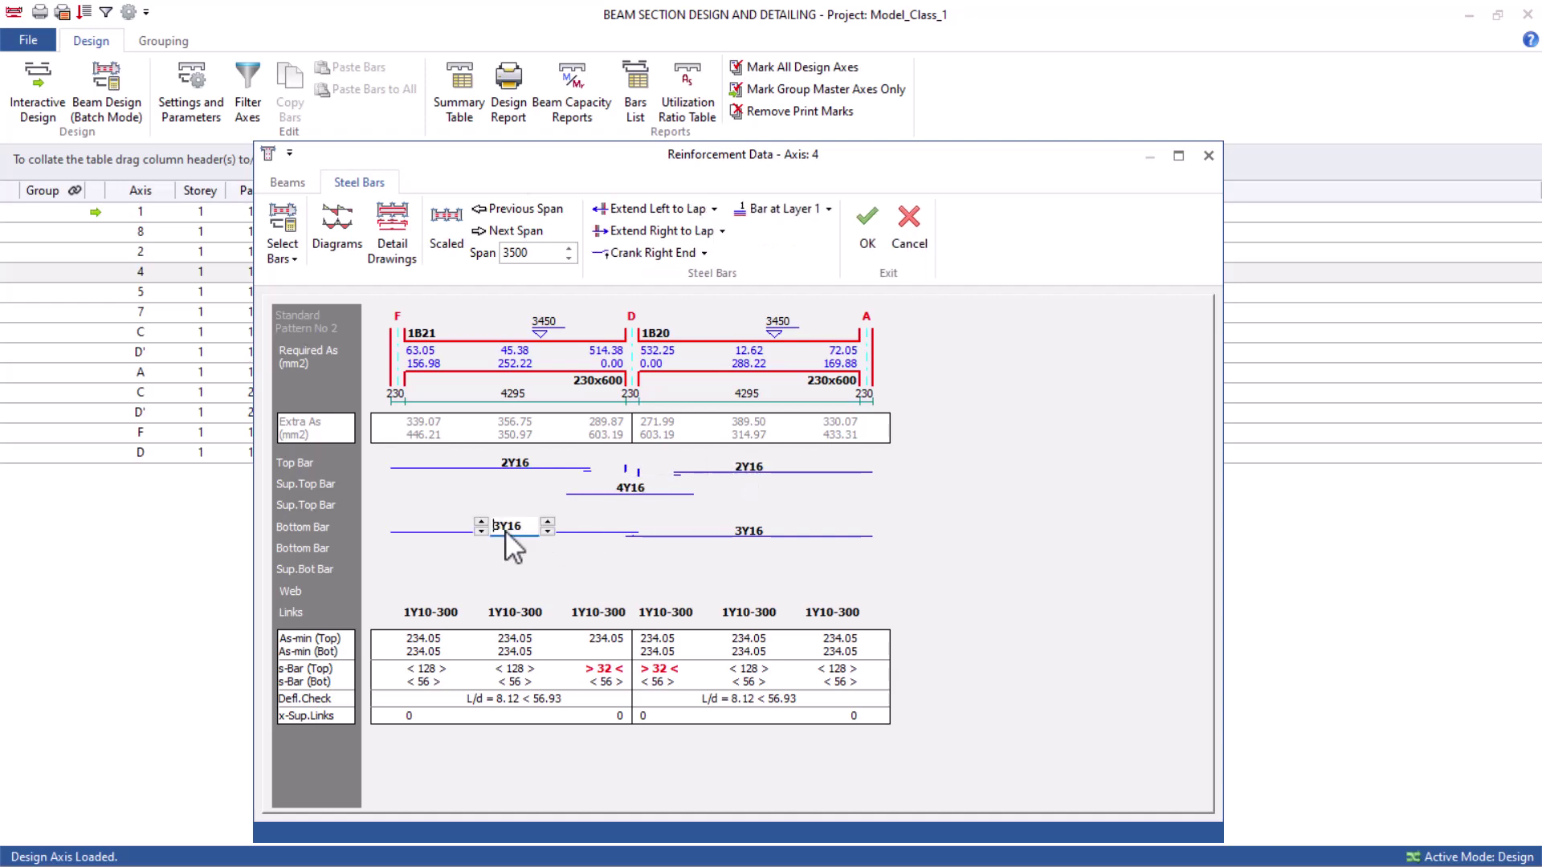
pyautogui.click(764, 545)
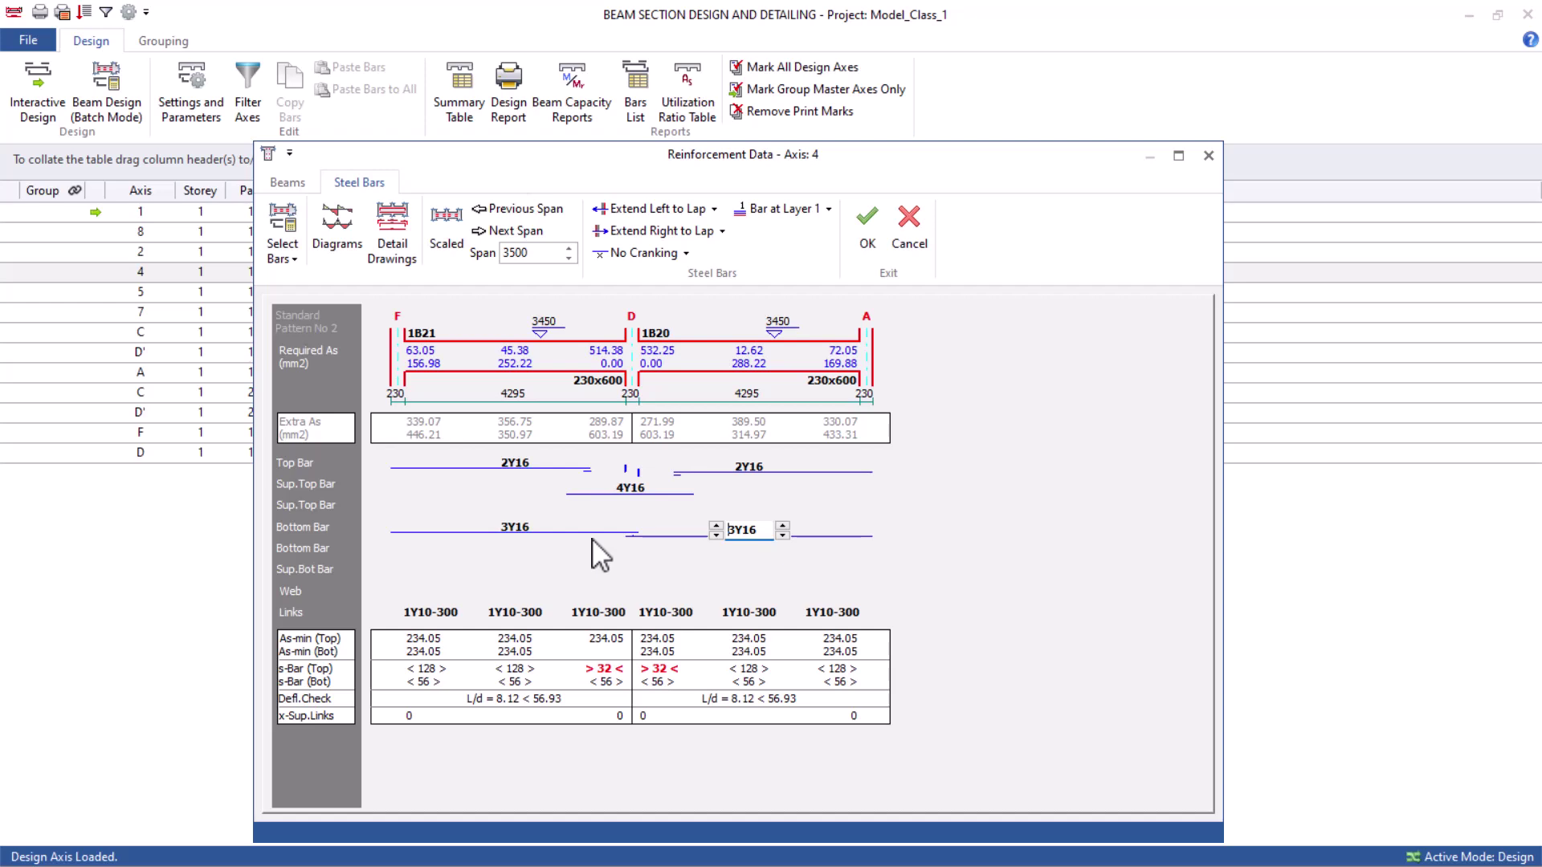
# Set the bottom bars of spans 1B21 and 1B20 on beam axis 4 to 2Y16 and accept the reinforcement.
pyautogui.click(515, 466)
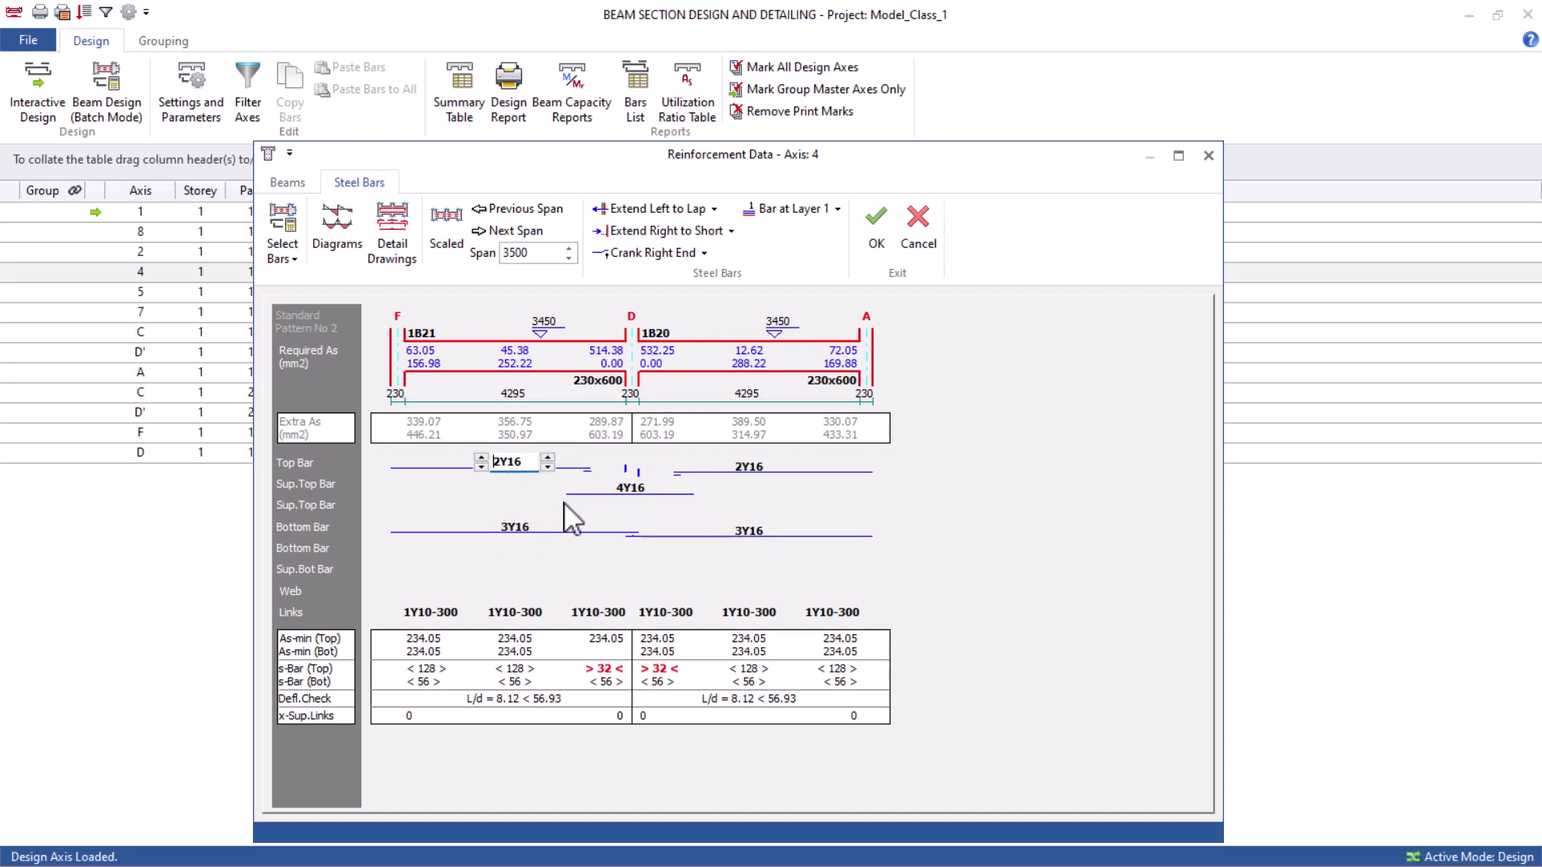
pyautogui.click(512, 529)
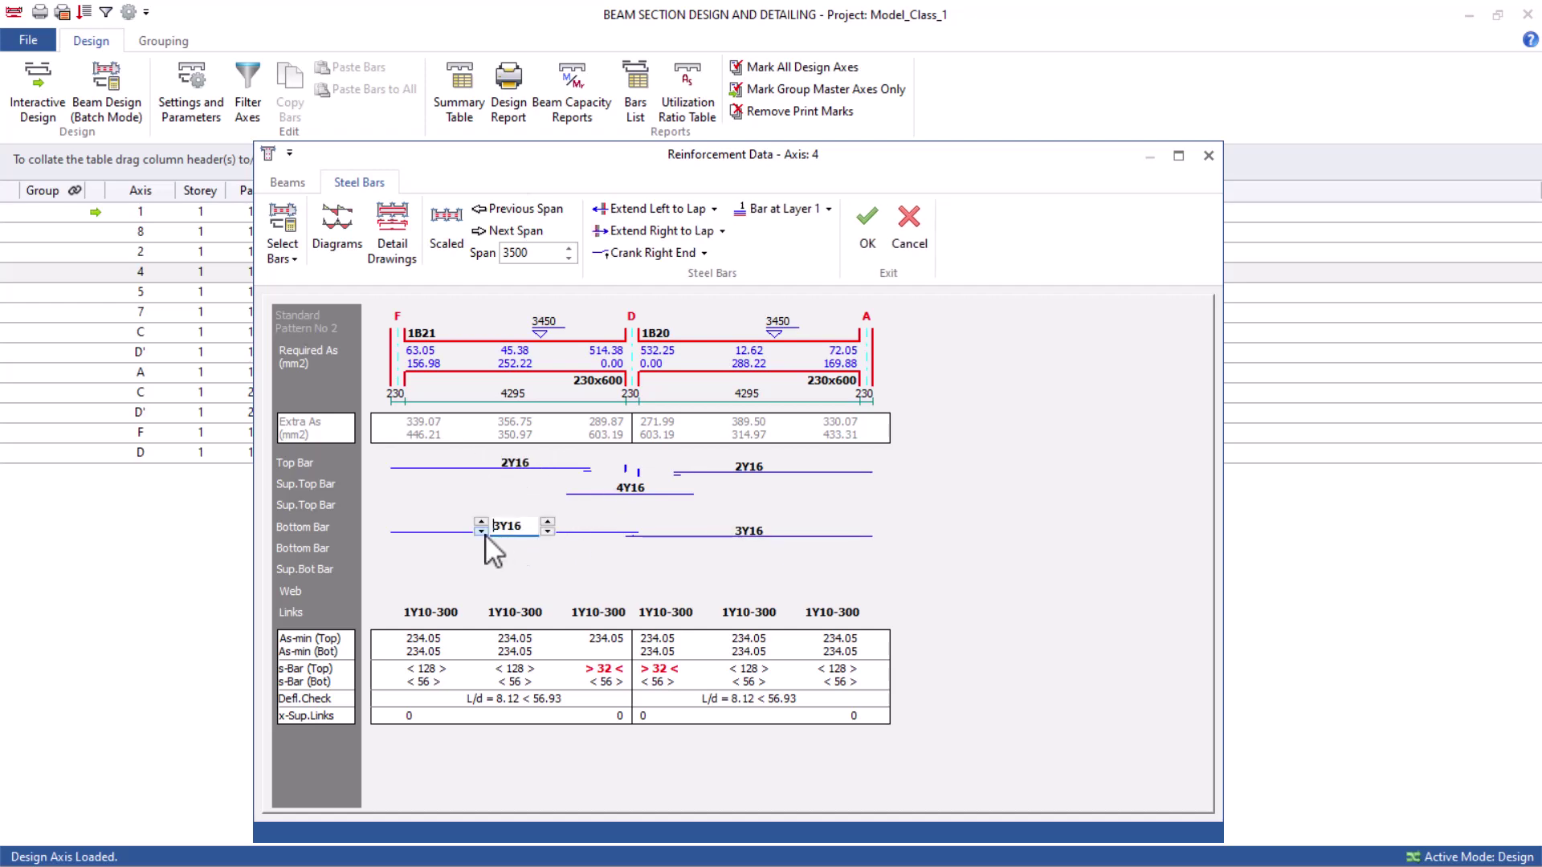
pyautogui.click(482, 532)
pyautogui.click(727, 532)
pyautogui.click(715, 534)
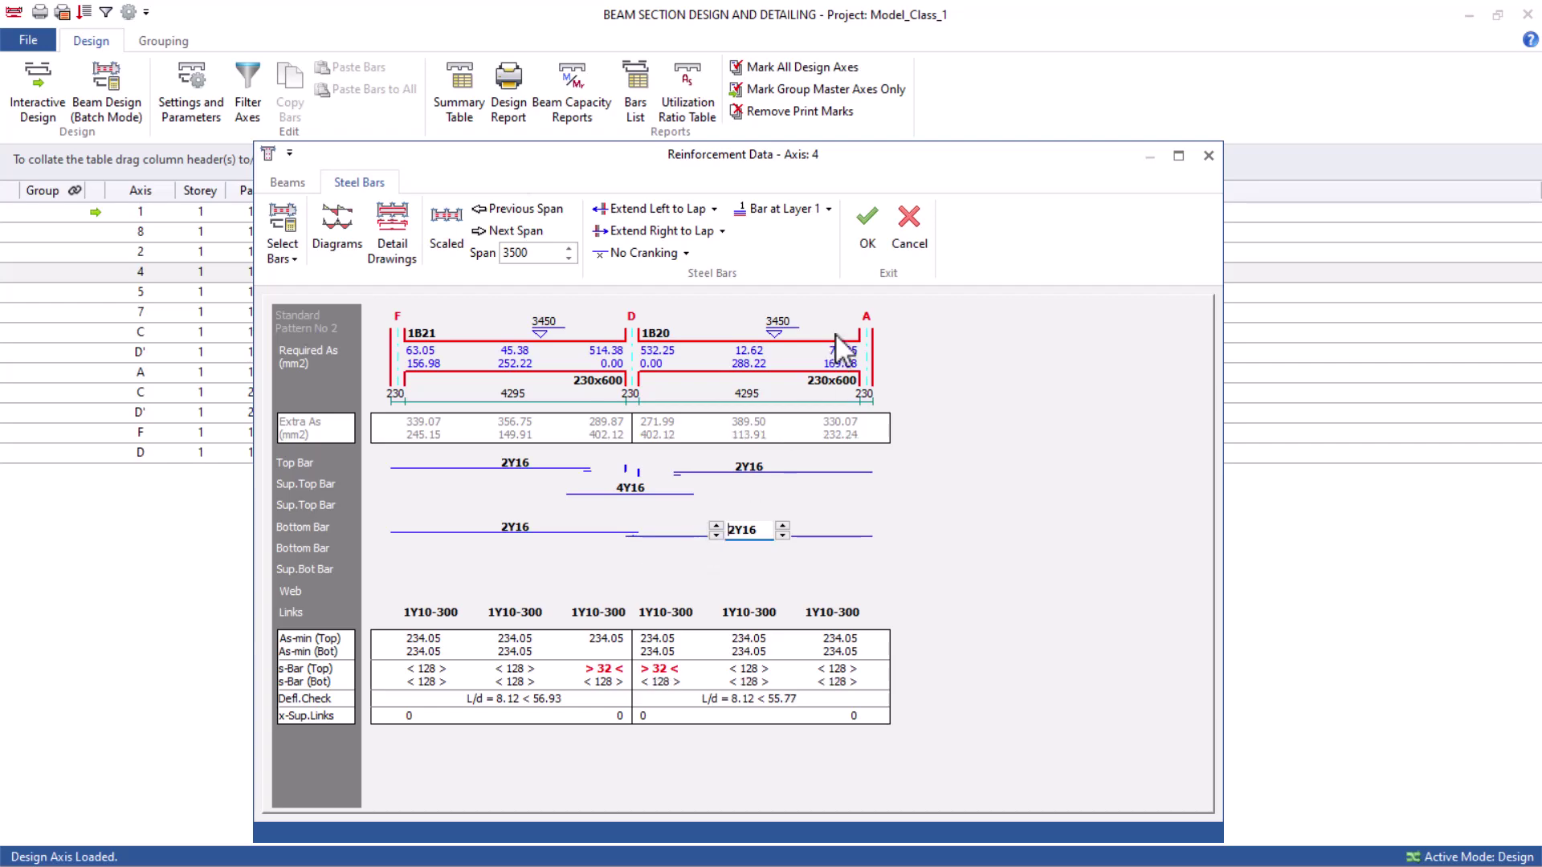
pyautogui.click(875, 233)
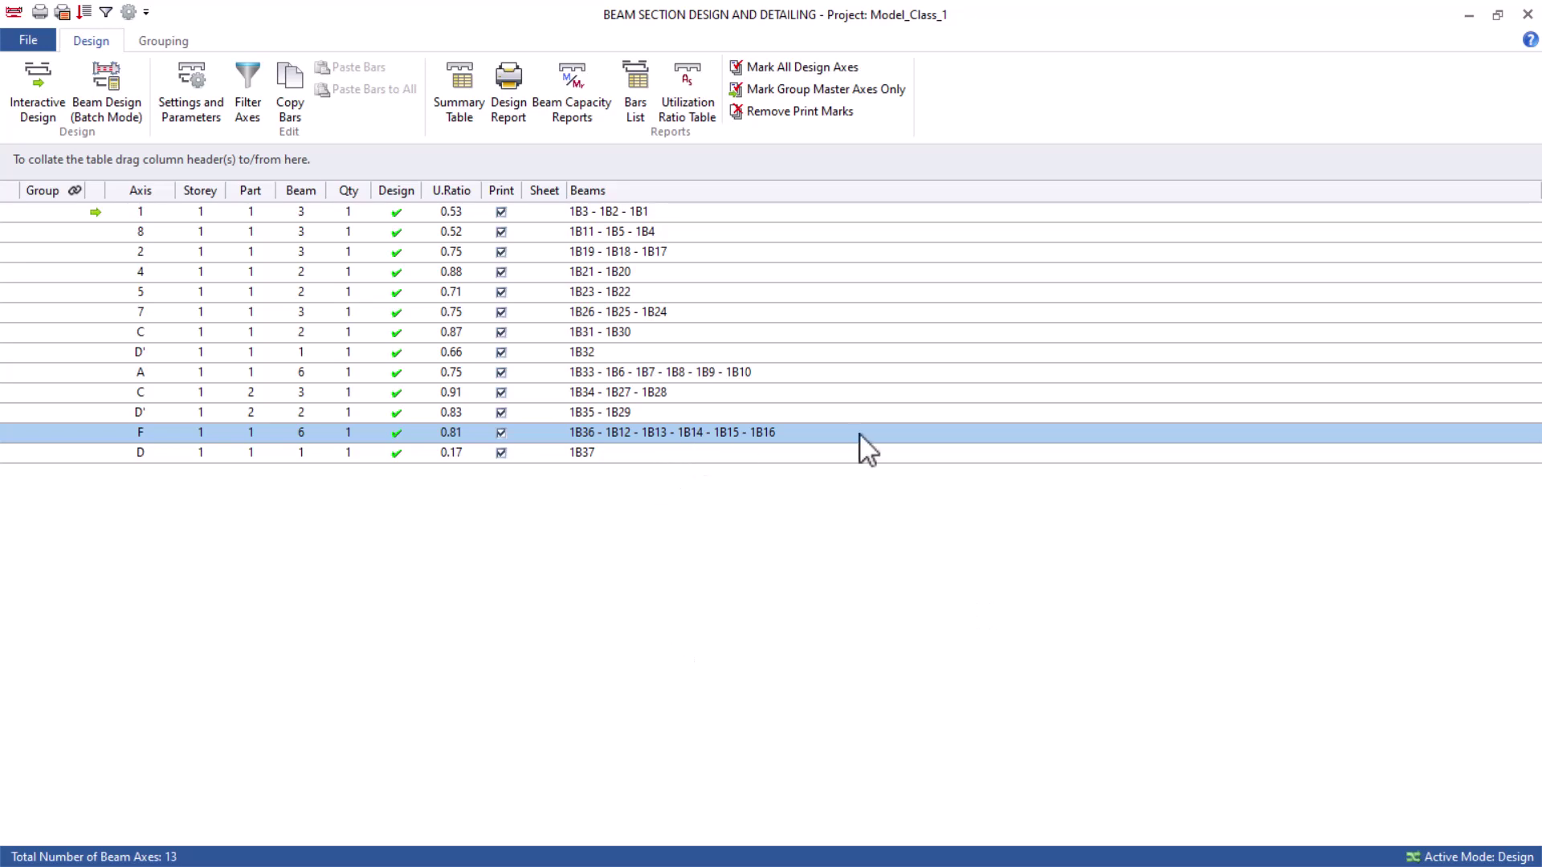
# Look through the beam axes in the list and open the reinforcement data of axis F.
pyautogui.click(643, 331)
pyautogui.click(620, 235)
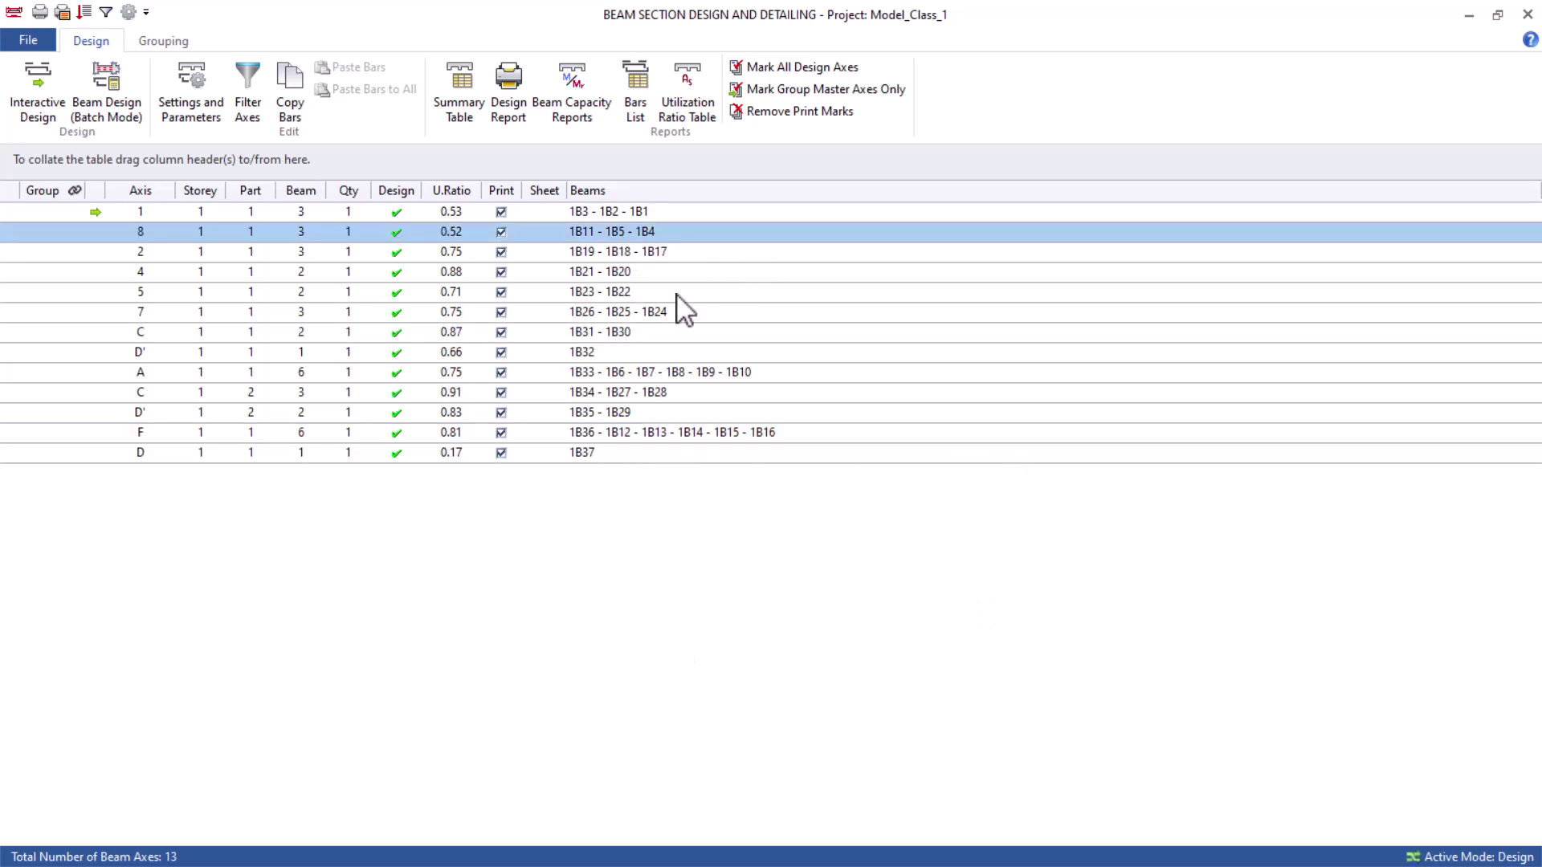
pyautogui.click(615, 372)
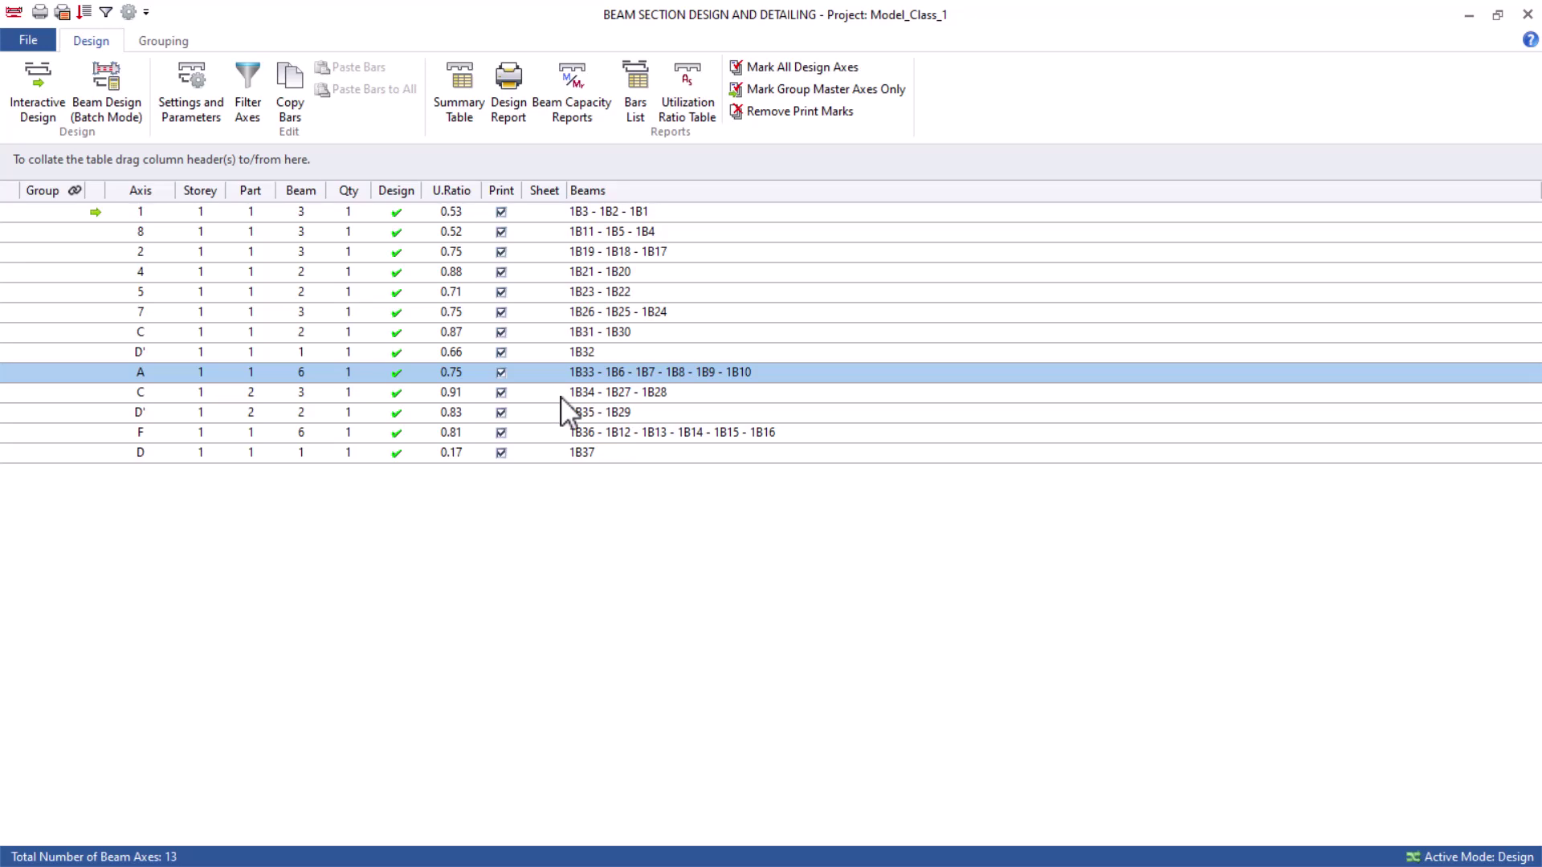
pyautogui.click(562, 396)
pyautogui.click(576, 416)
pyautogui.doubleClick(596, 432)
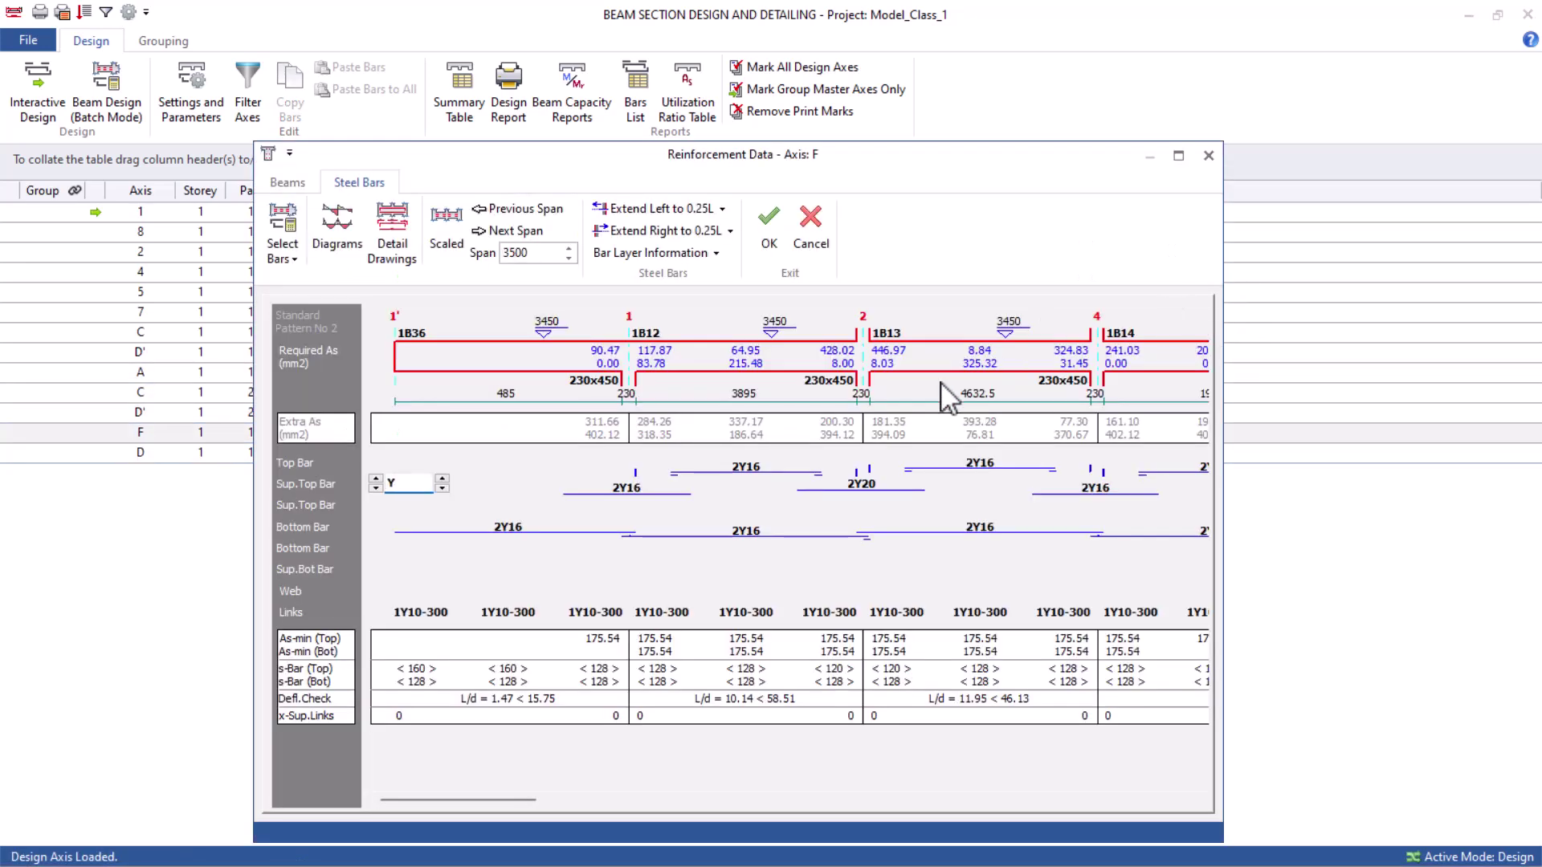
# Check the axis F top bars near support 1 and set the support top bar at support 2 to 3Y16.
pyautogui.click(678, 494)
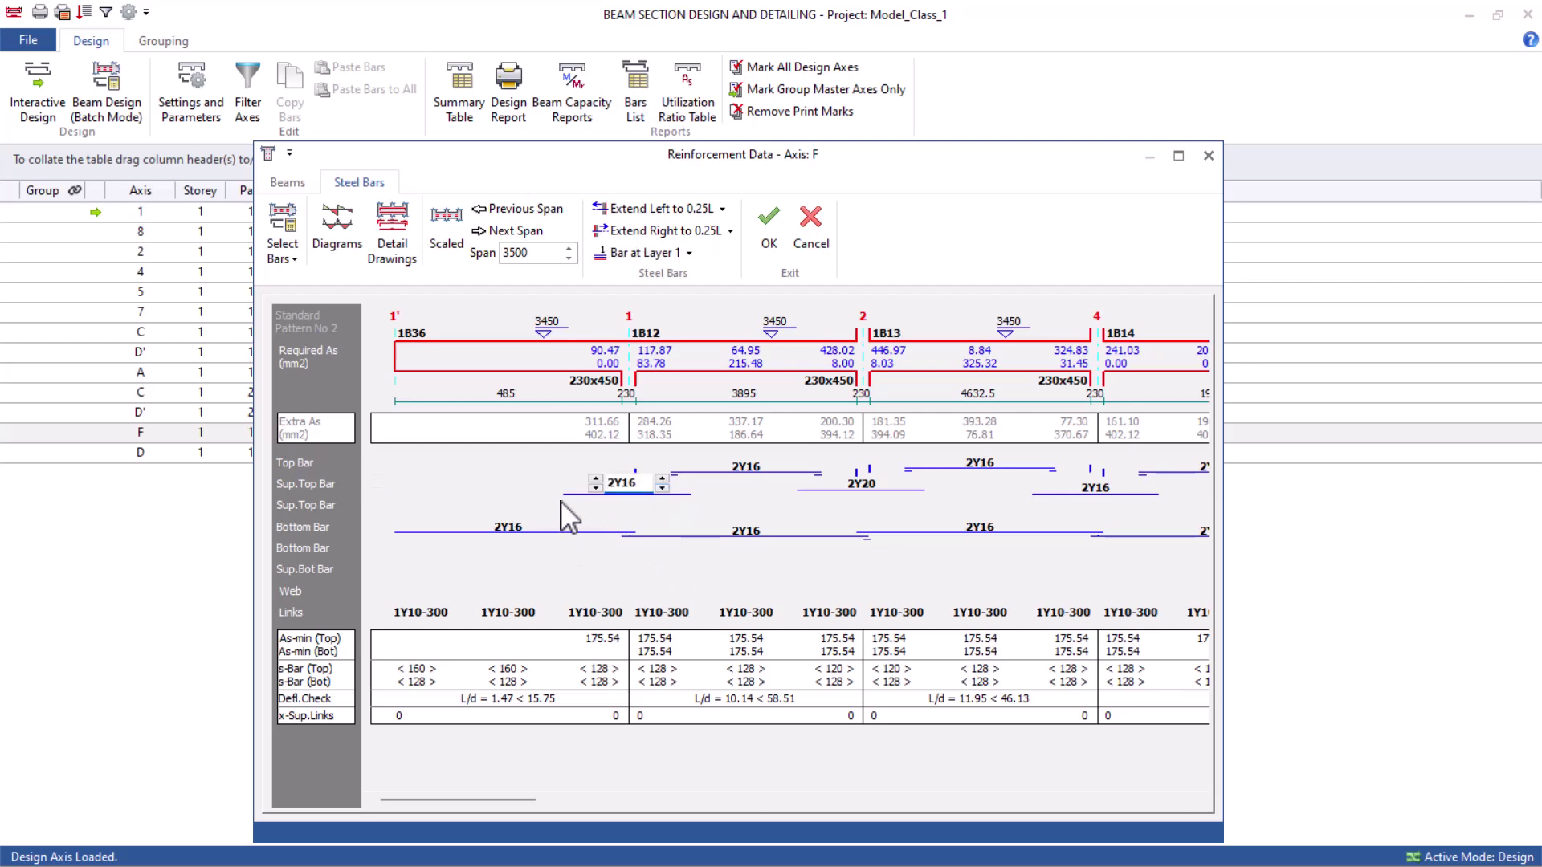
pyautogui.click(765, 474)
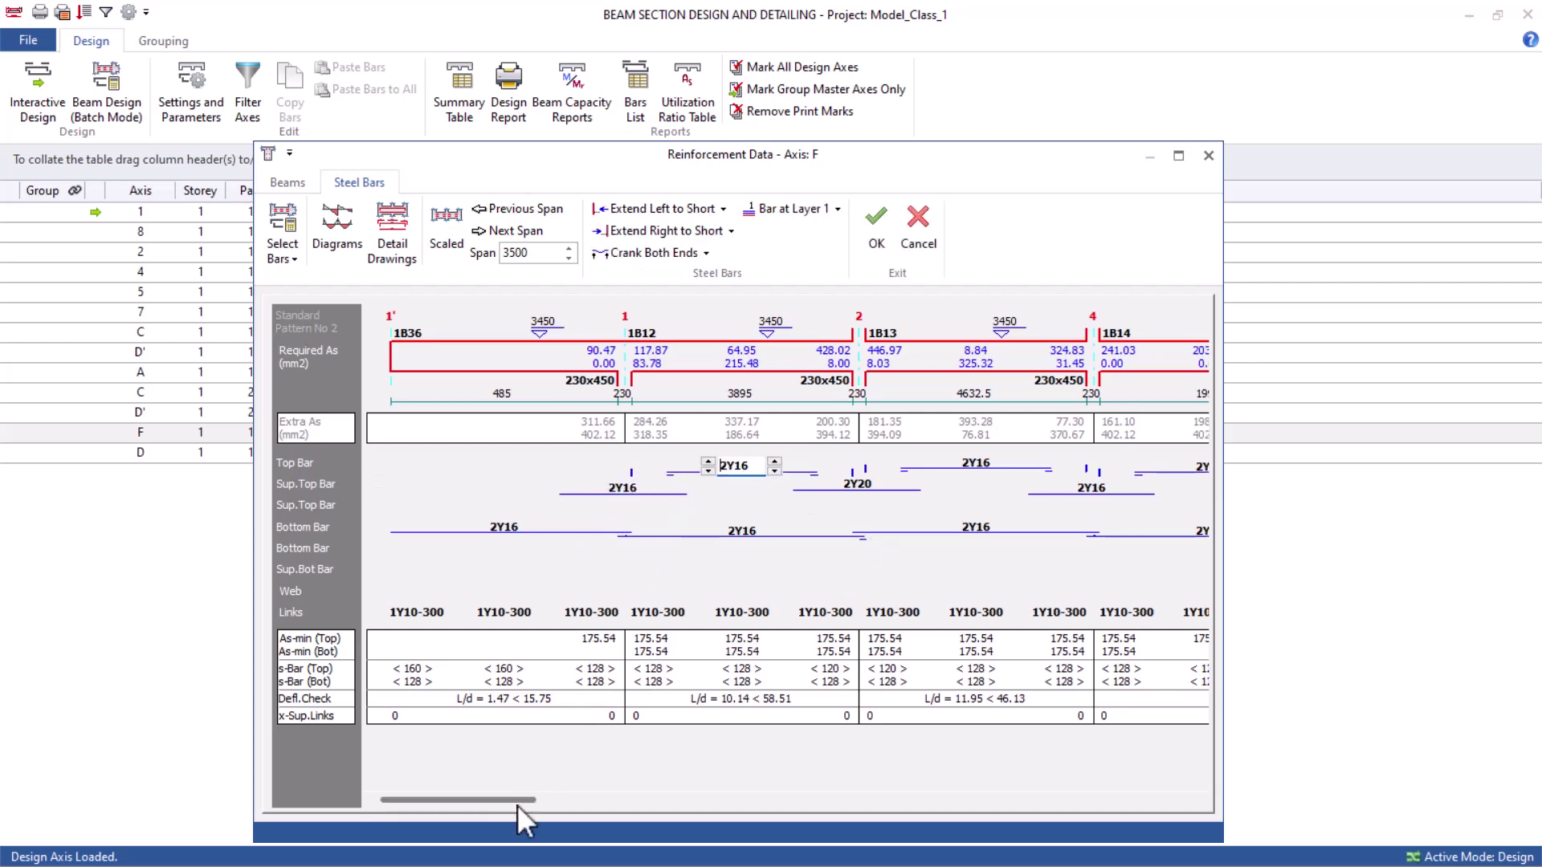
pyautogui.moveTo(517, 800); pyautogui.dragTo(592, 751)
pyautogui.click(589, 487)
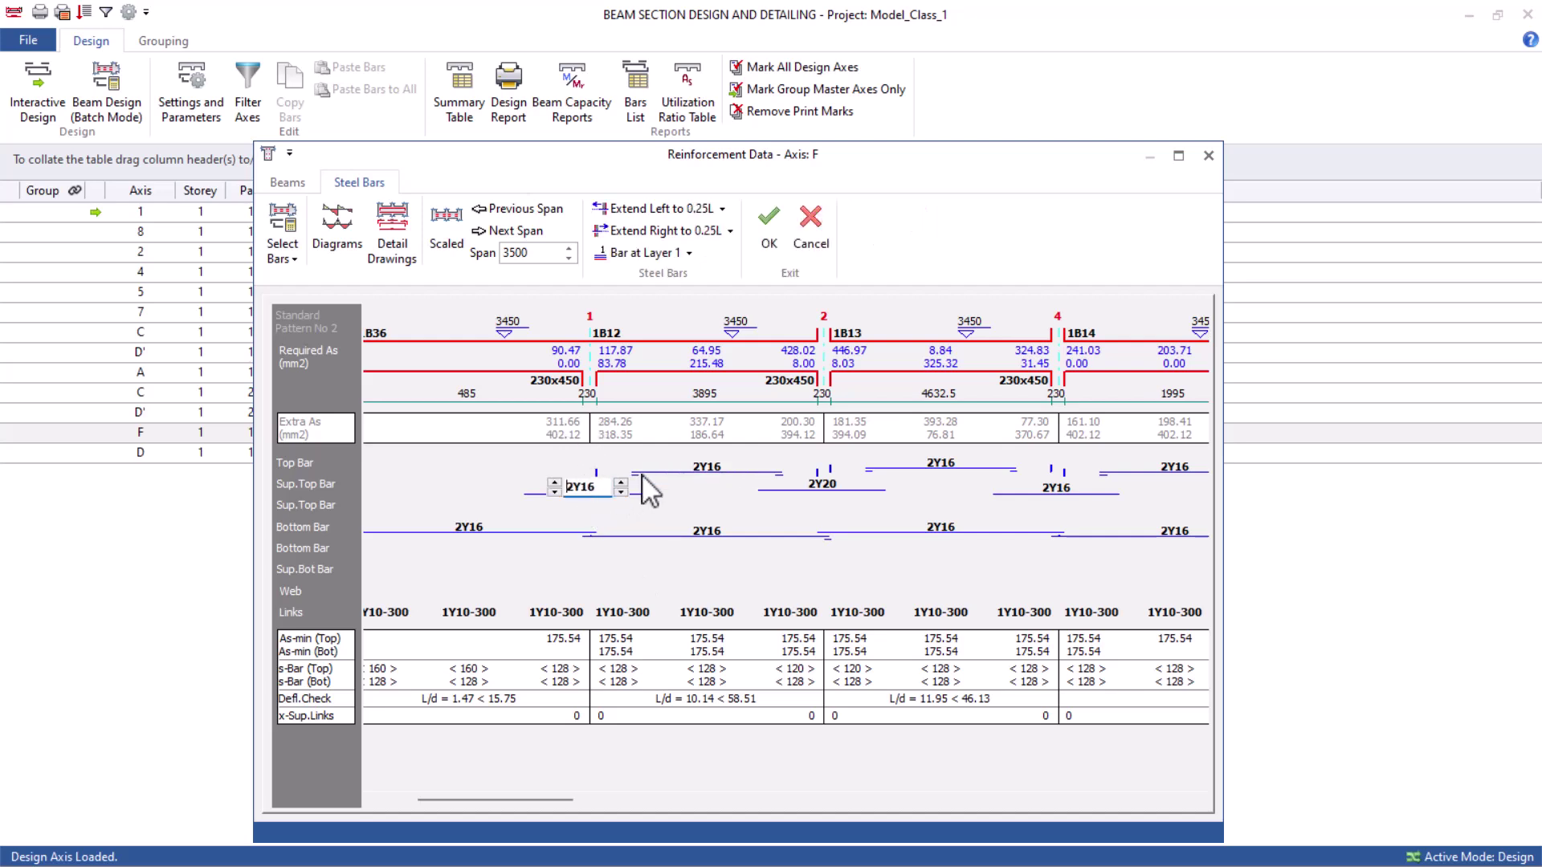
pyautogui.click(707, 466)
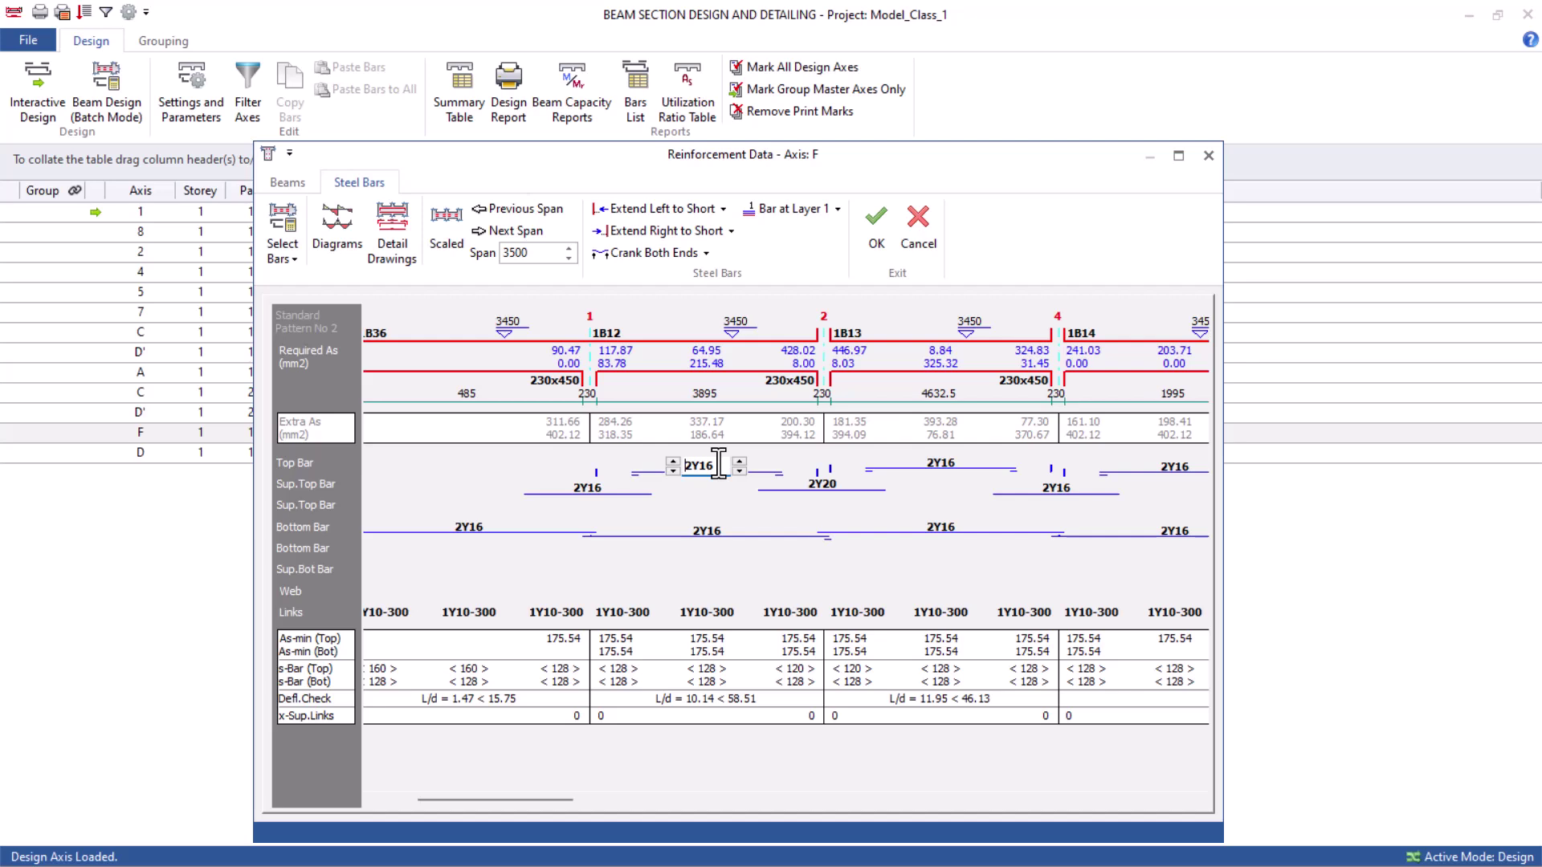
pyautogui.click(822, 484)
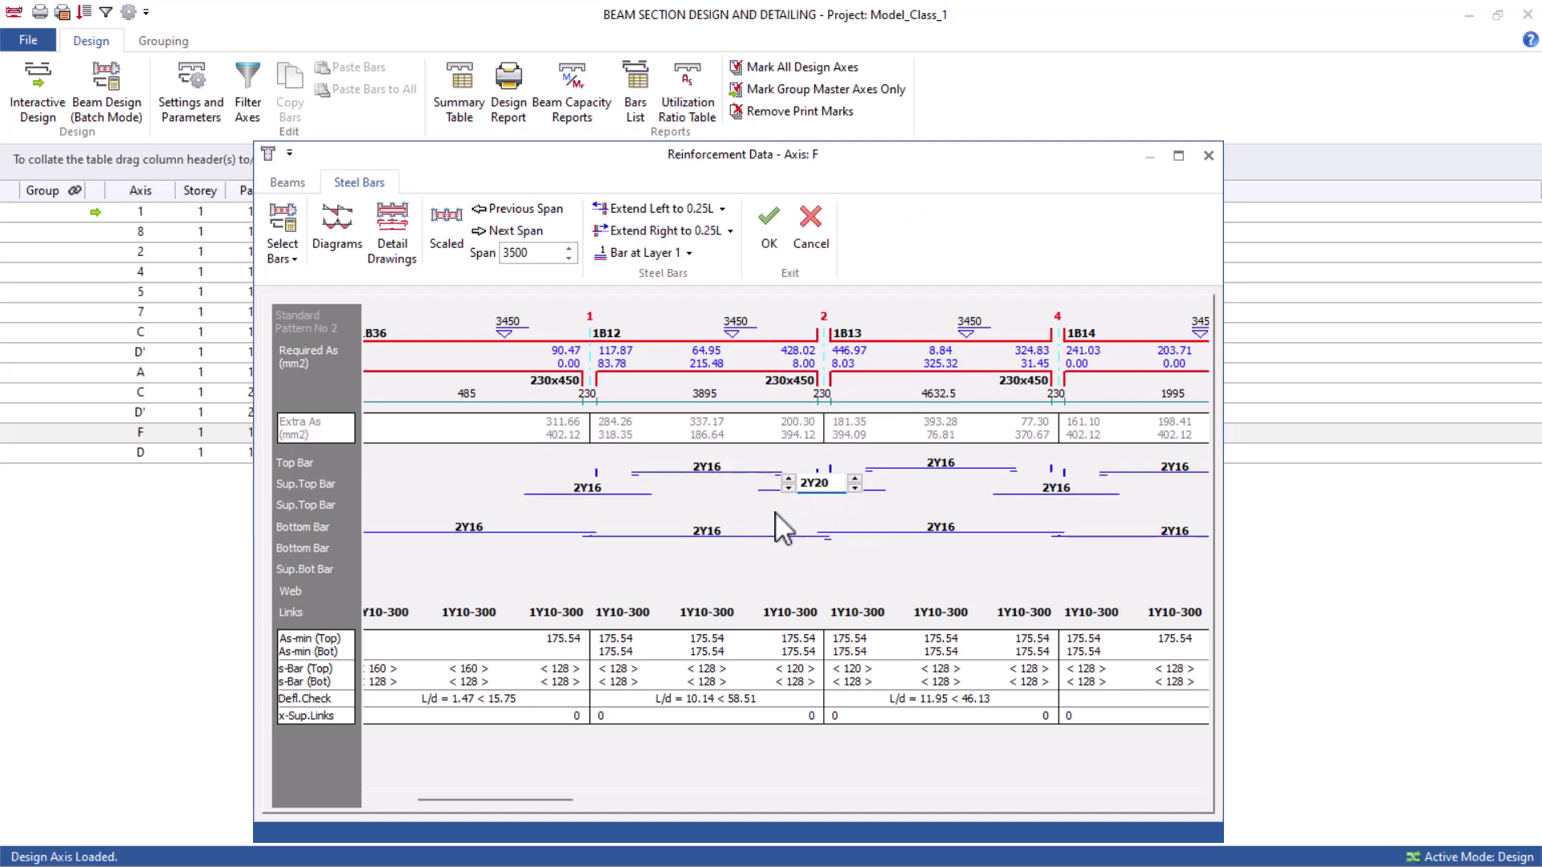
pyautogui.click(854, 489)
pyautogui.click(789, 478)
pyautogui.moveTo(946, 163); pyautogui.dragTo(960, 125)
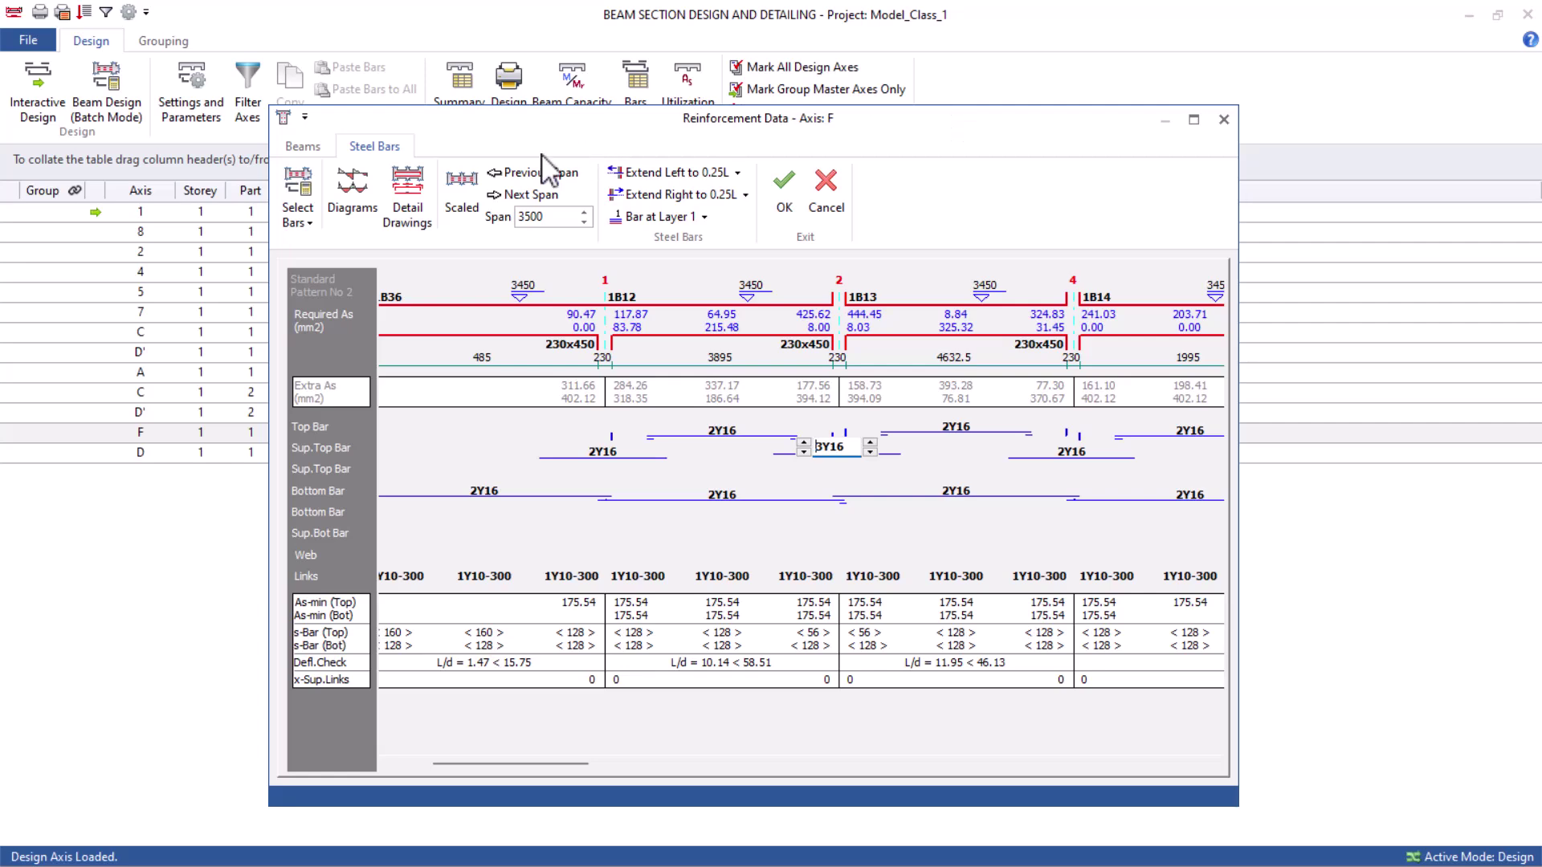
# View the bending moment envelope of axis F and examine its top bars from support 1 through support 7.
pyautogui.click(367, 204)
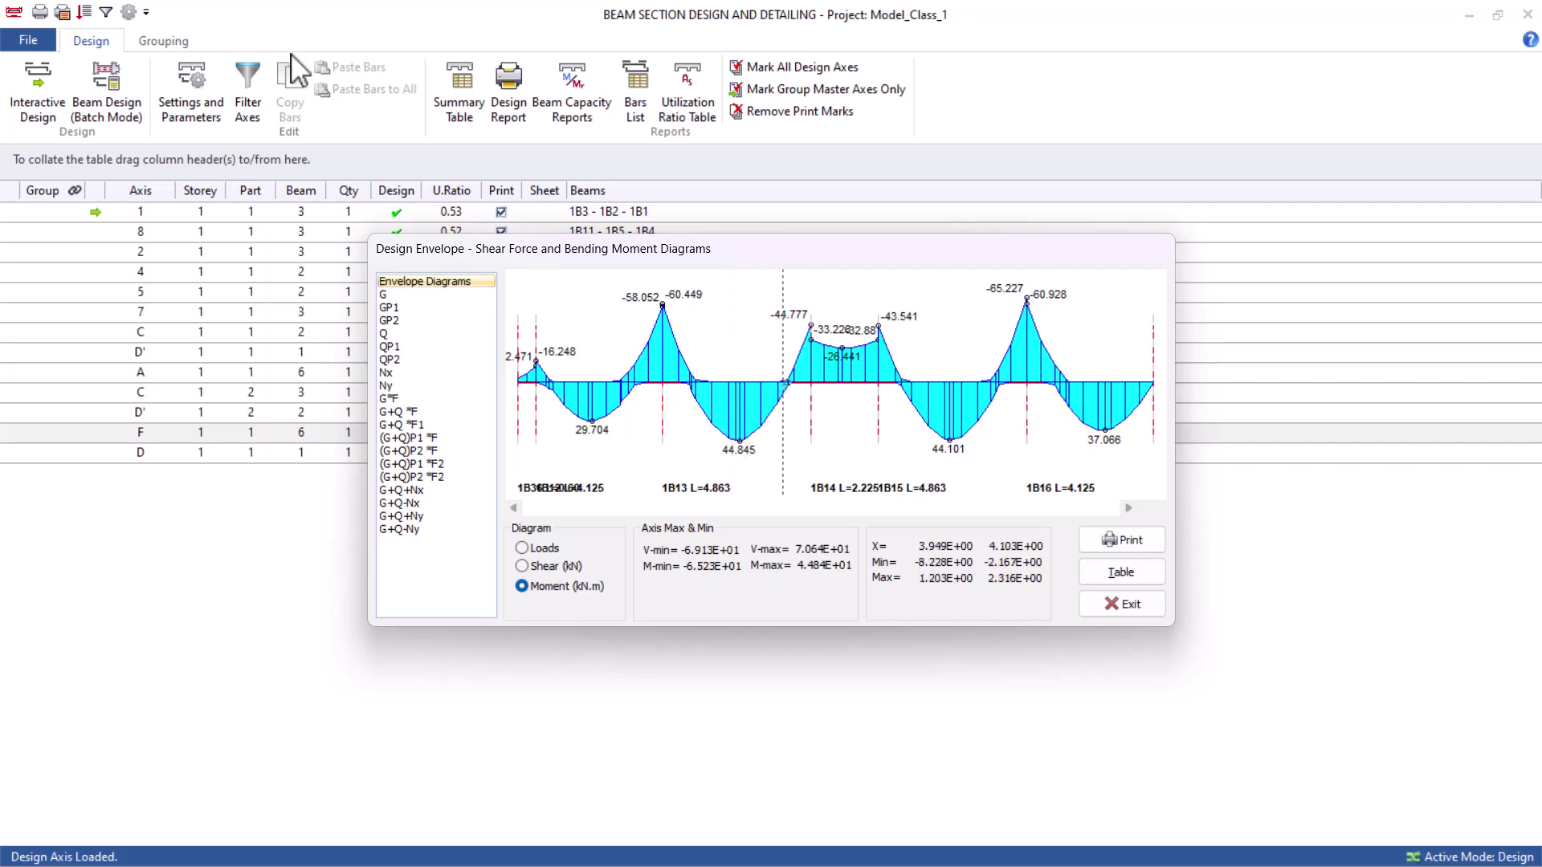
pyautogui.click(1111, 606)
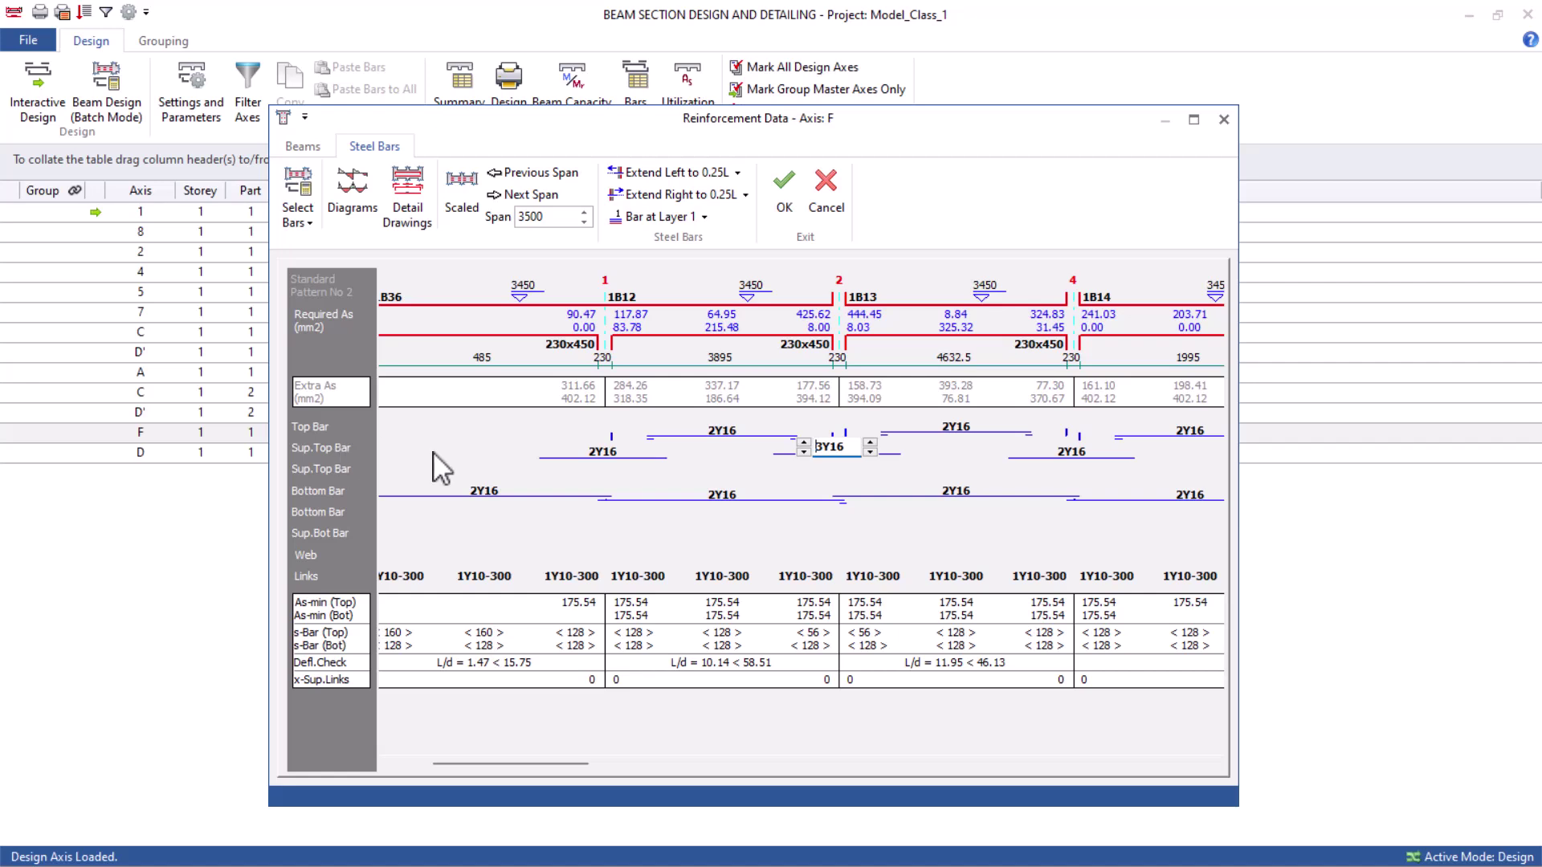
pyautogui.click(604, 452)
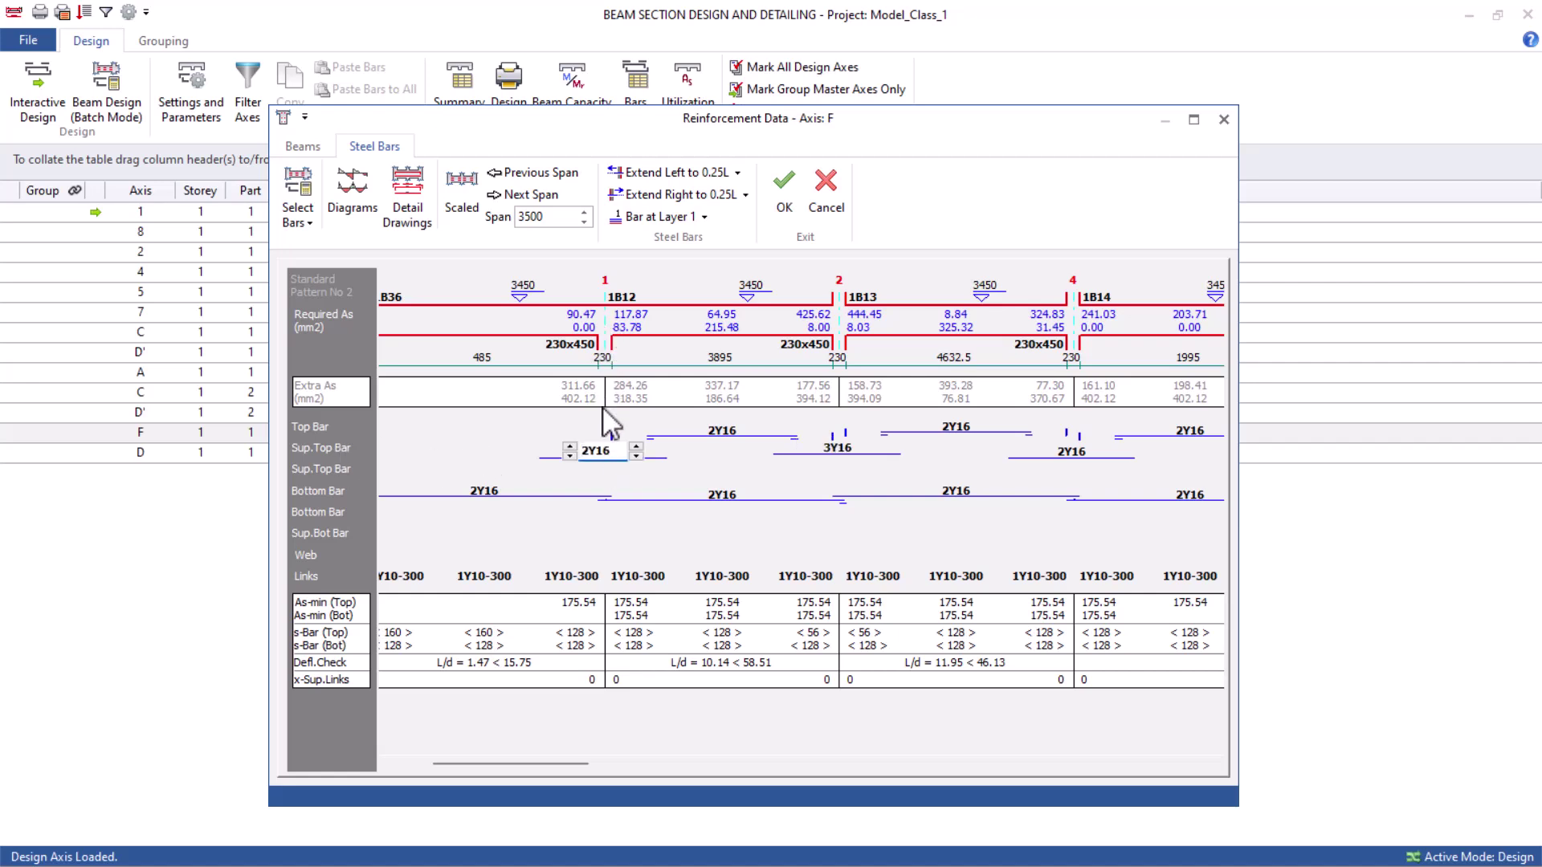
pyautogui.click(712, 434)
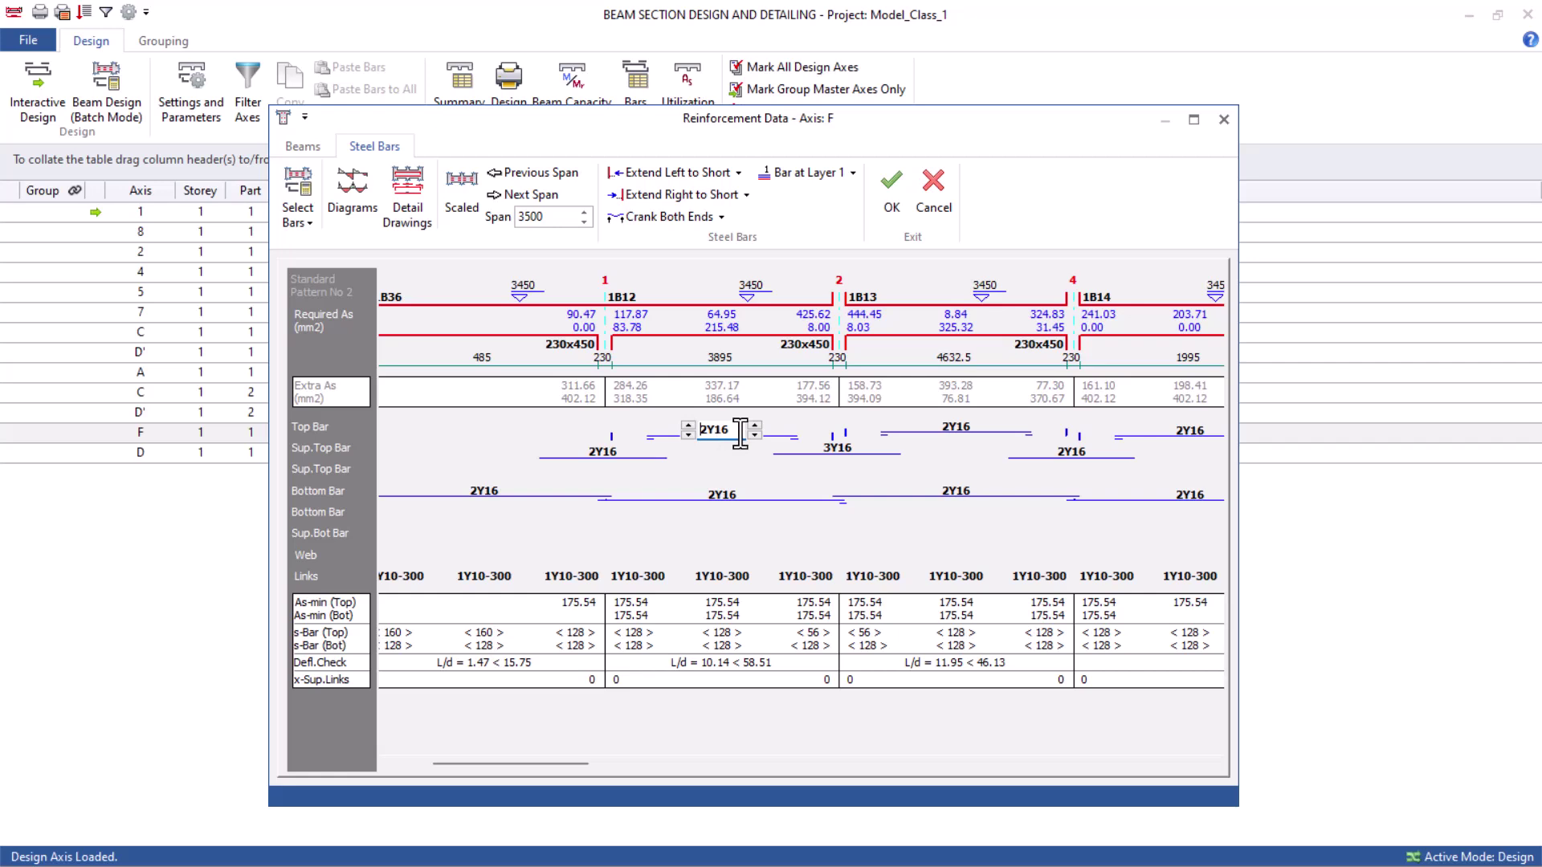
pyautogui.click(836, 447)
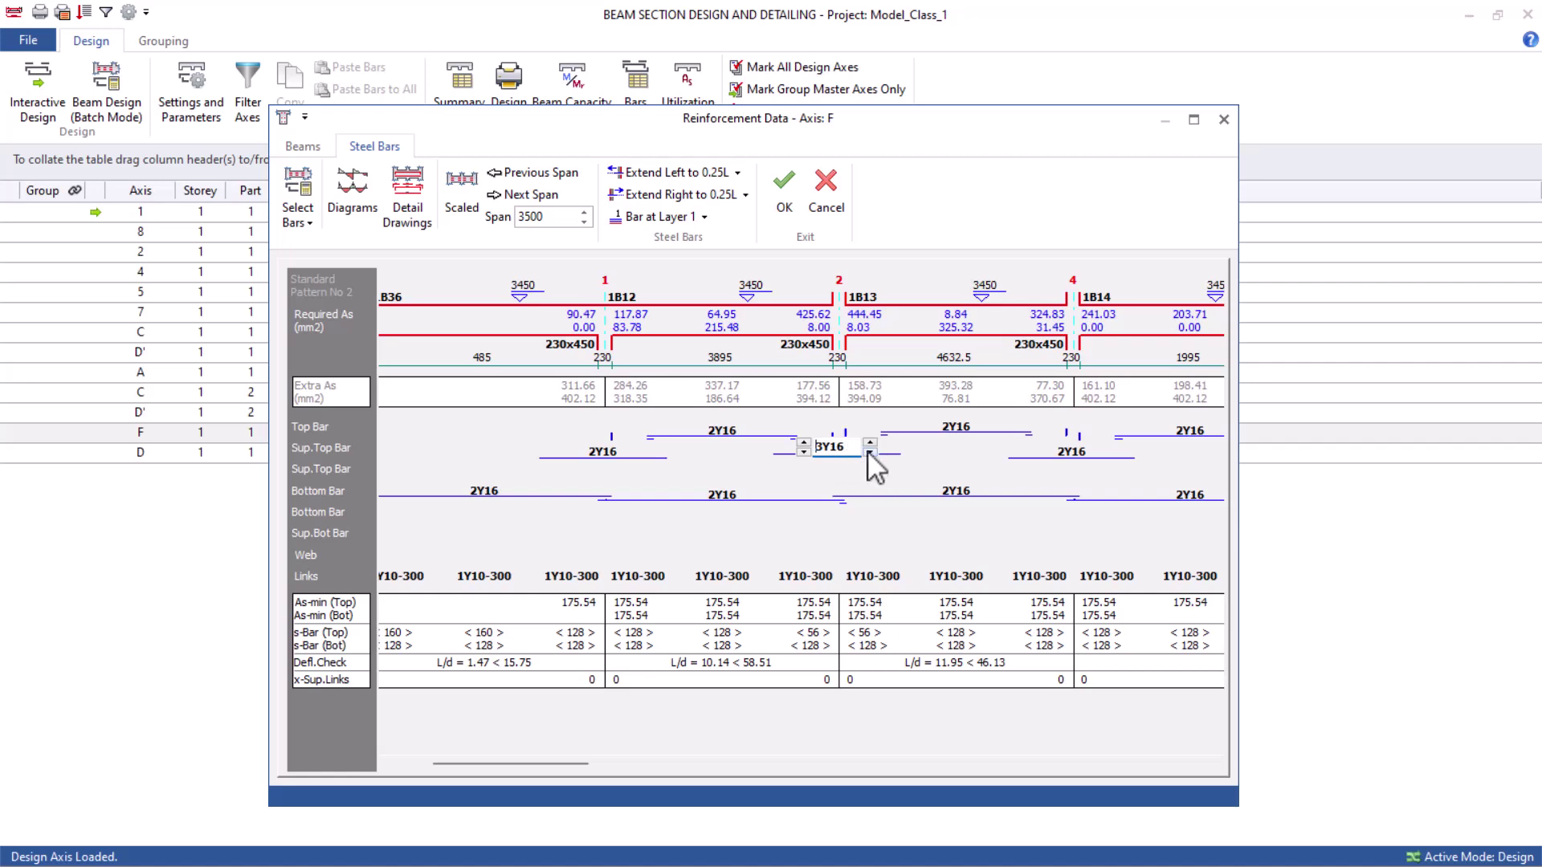
pyautogui.click(803, 452)
pyautogui.click(759, 762)
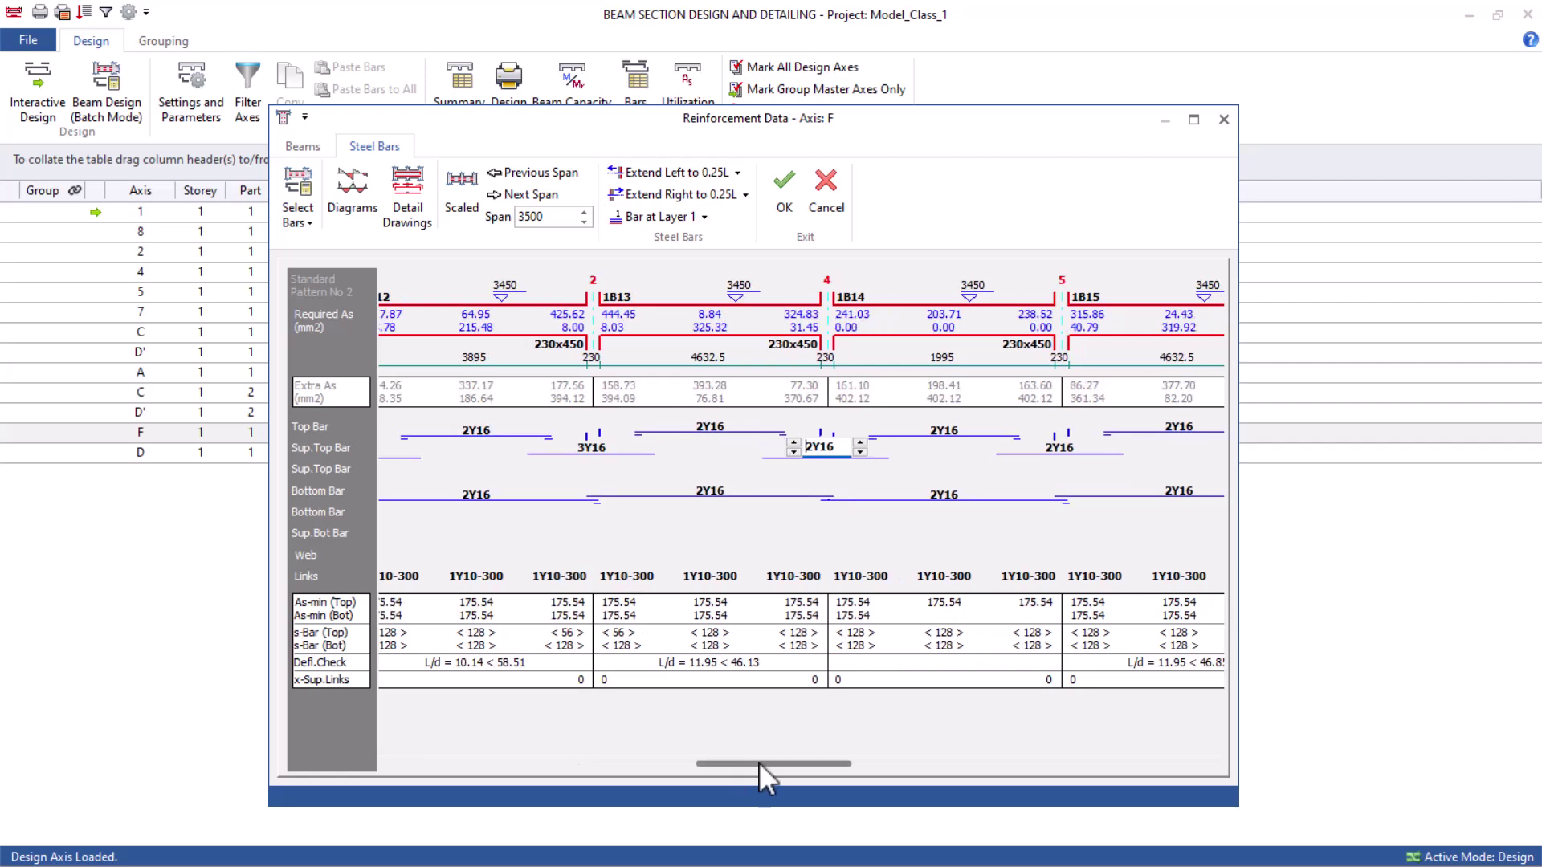
pyautogui.moveTo(759, 763); pyautogui.dragTo(1147, 769)
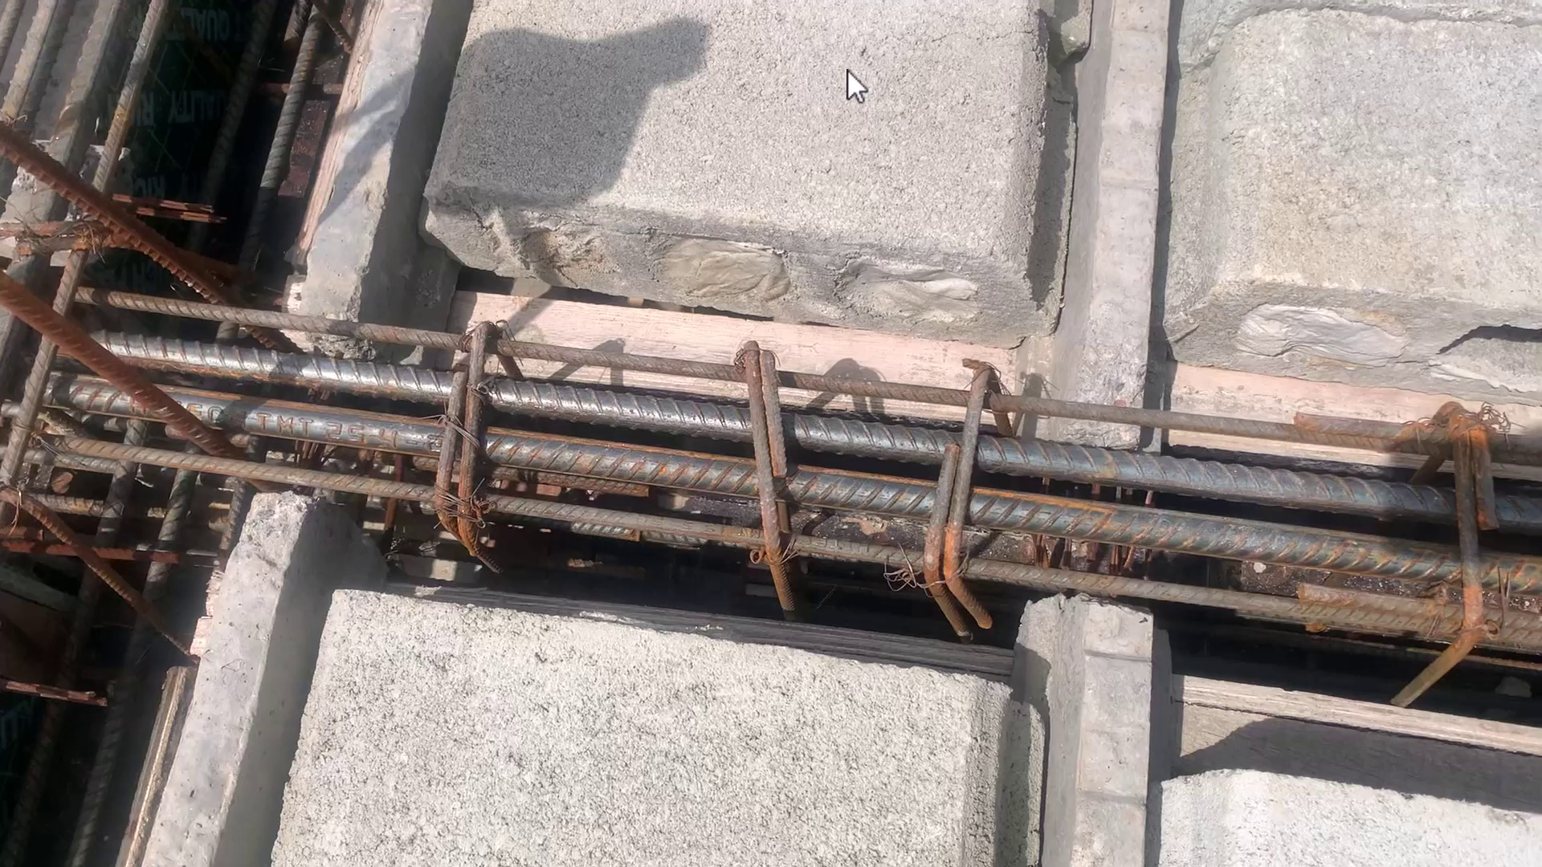
pyautogui.moveTo(480, 282)
pyautogui.moveTo(228, 355)
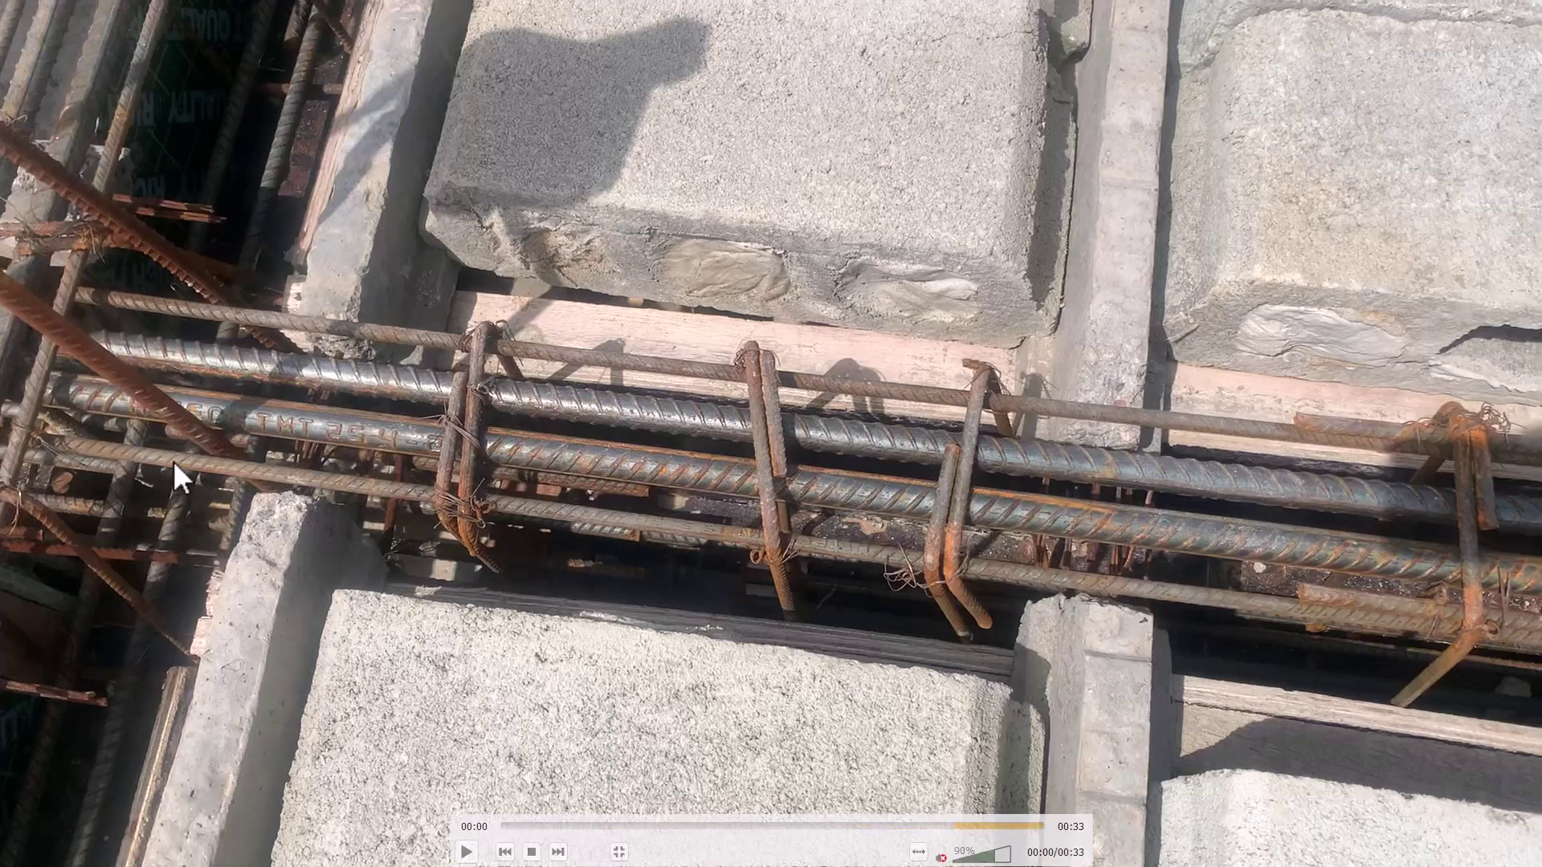
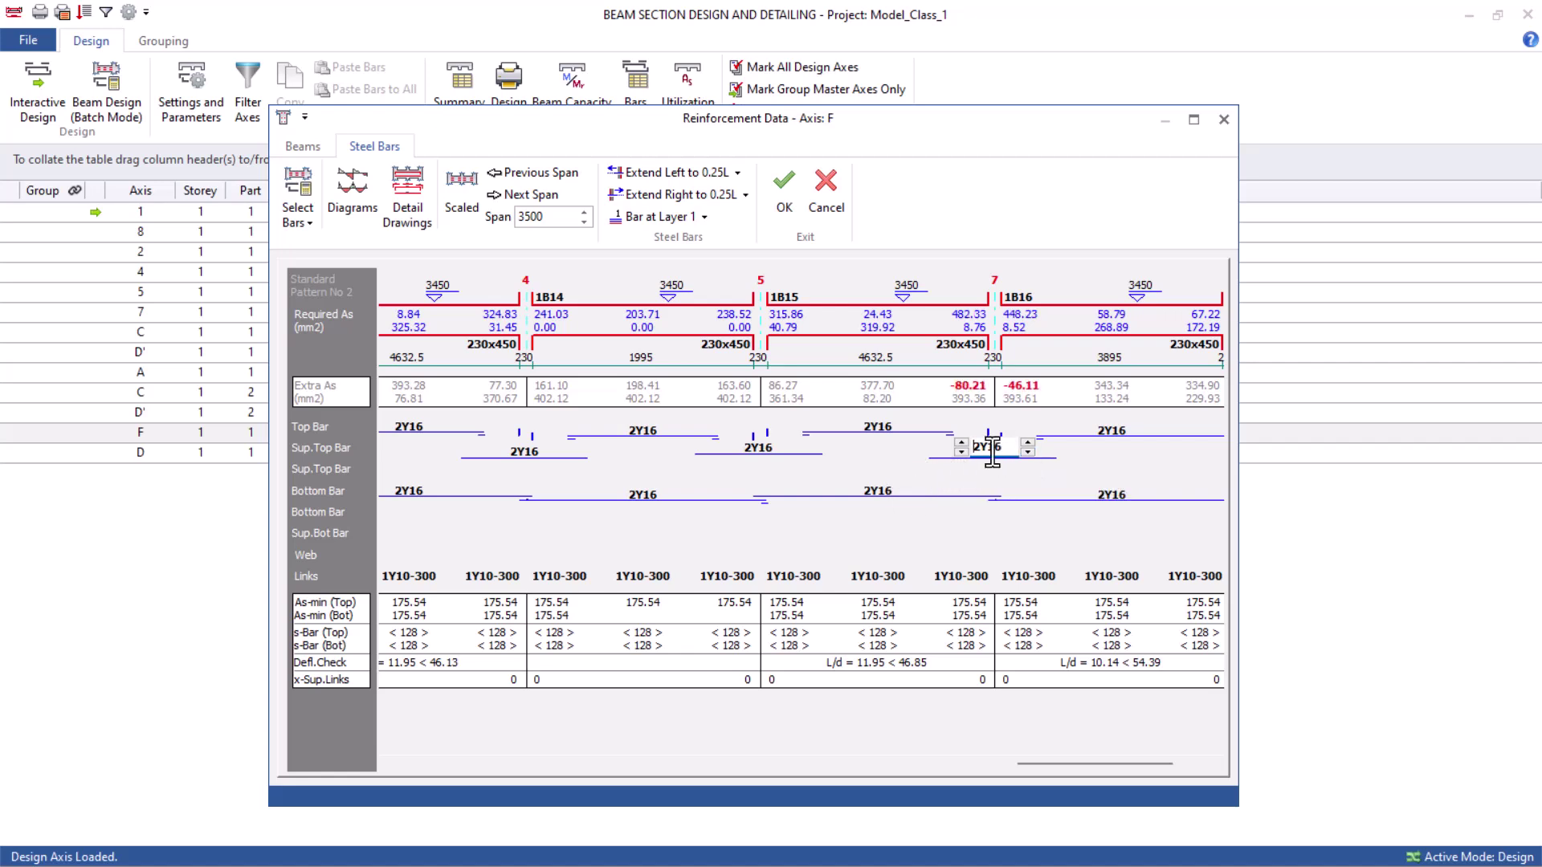
# Set the support top bar at support 7 and the top bars of spans 1B15 and 1B16 on axis F to 3Y16.
pyautogui.click(961, 442)
pyautogui.moveTo(1065, 765)
pyautogui.mouseDown()
pyautogui.moveTo(1191, 769)
pyautogui.moveTo(1063, 762)
pyautogui.moveTo(1175, 763)
pyautogui.mouseUp()
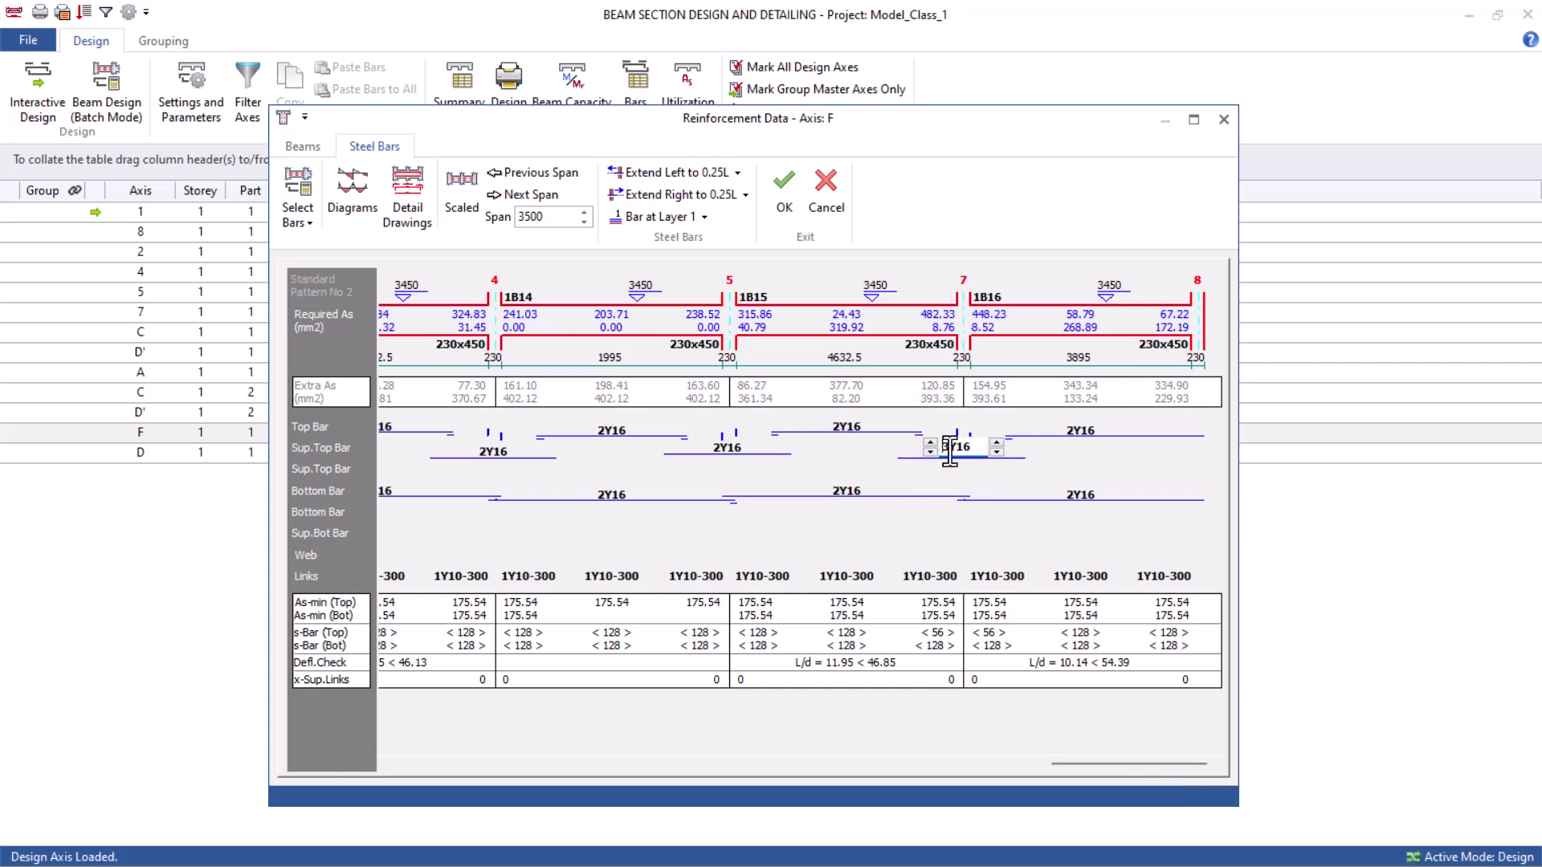
pyautogui.click(839, 438)
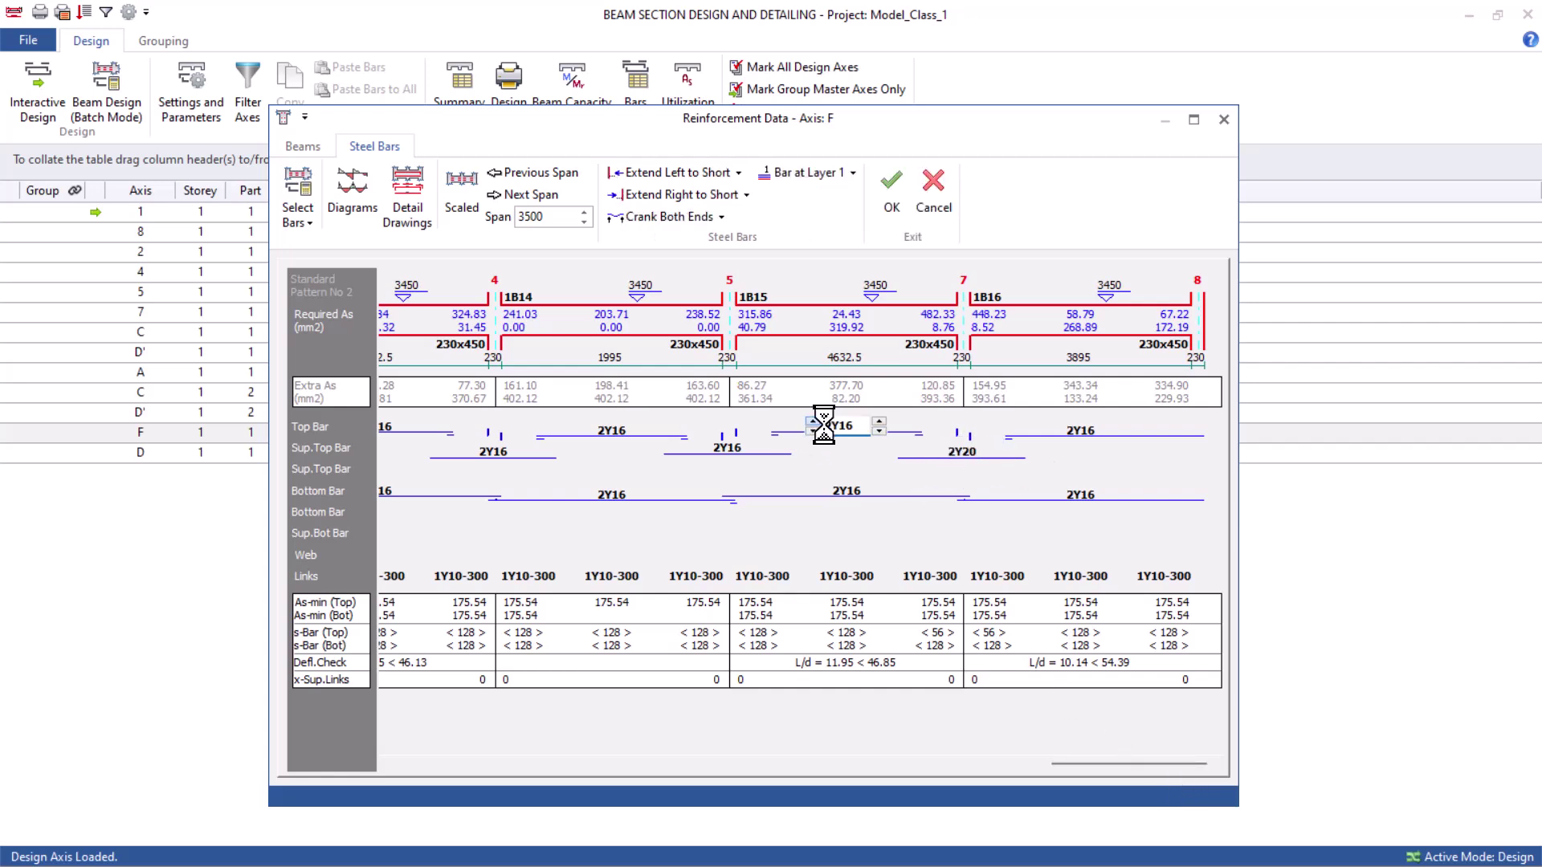
pyautogui.click(1072, 433)
pyautogui.click(1047, 426)
pyautogui.click(959, 456)
# Set the support top bar at support 5 and the top bar of span 1B14 on axis F to 3Y16.
pyautogui.click(695, 450)
pyautogui.click(695, 446)
pyautogui.click(634, 431)
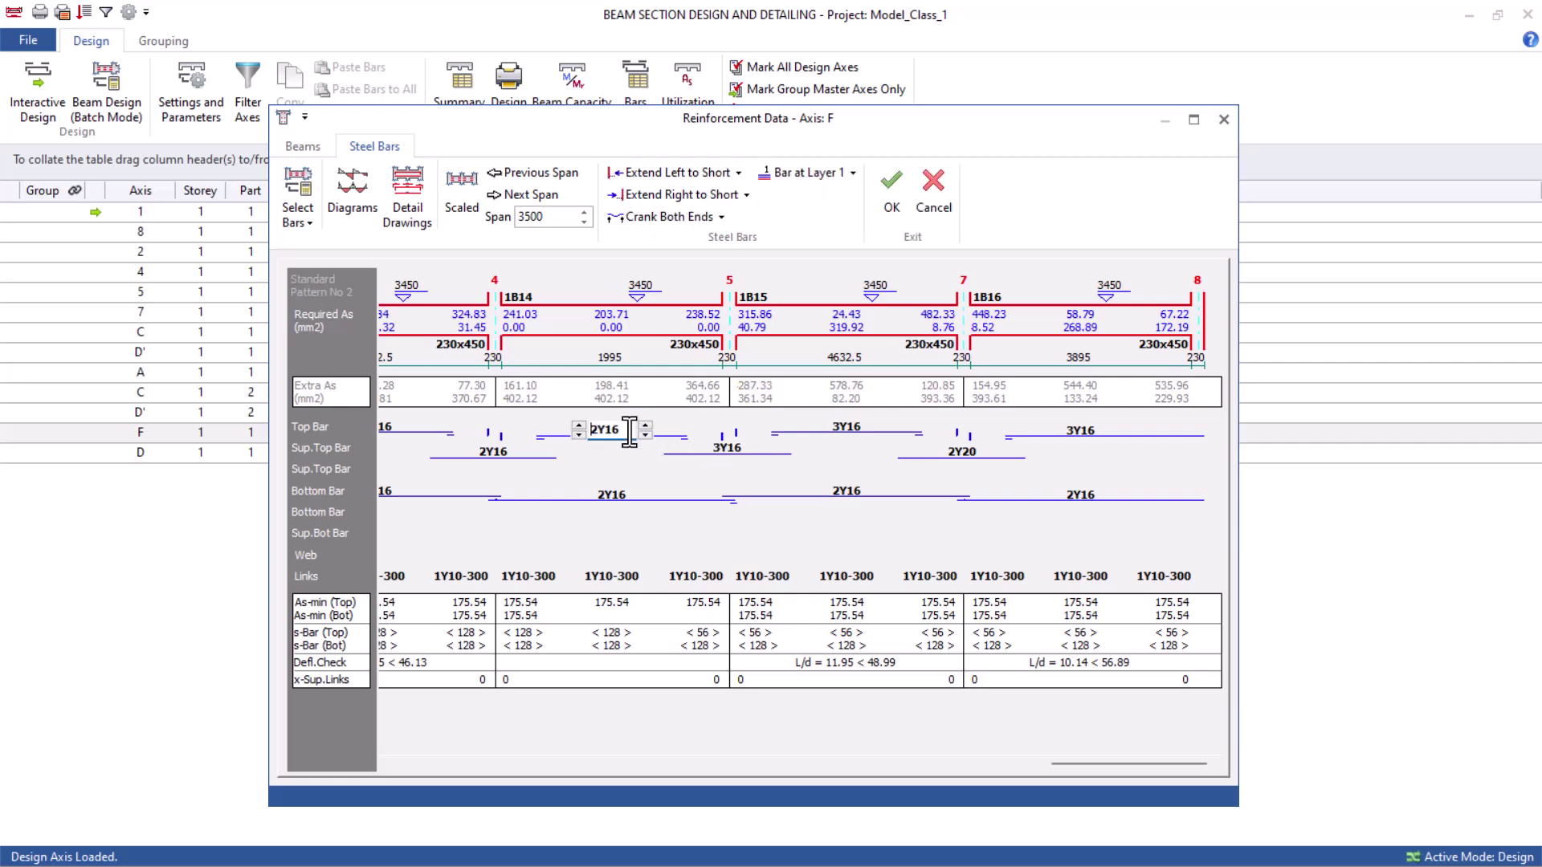
pyautogui.click(578, 424)
# Examine the top bars at supports 1, 2 and 4 and in span 1B12, and accept the axis F reinforcement.
pyautogui.click(514, 454)
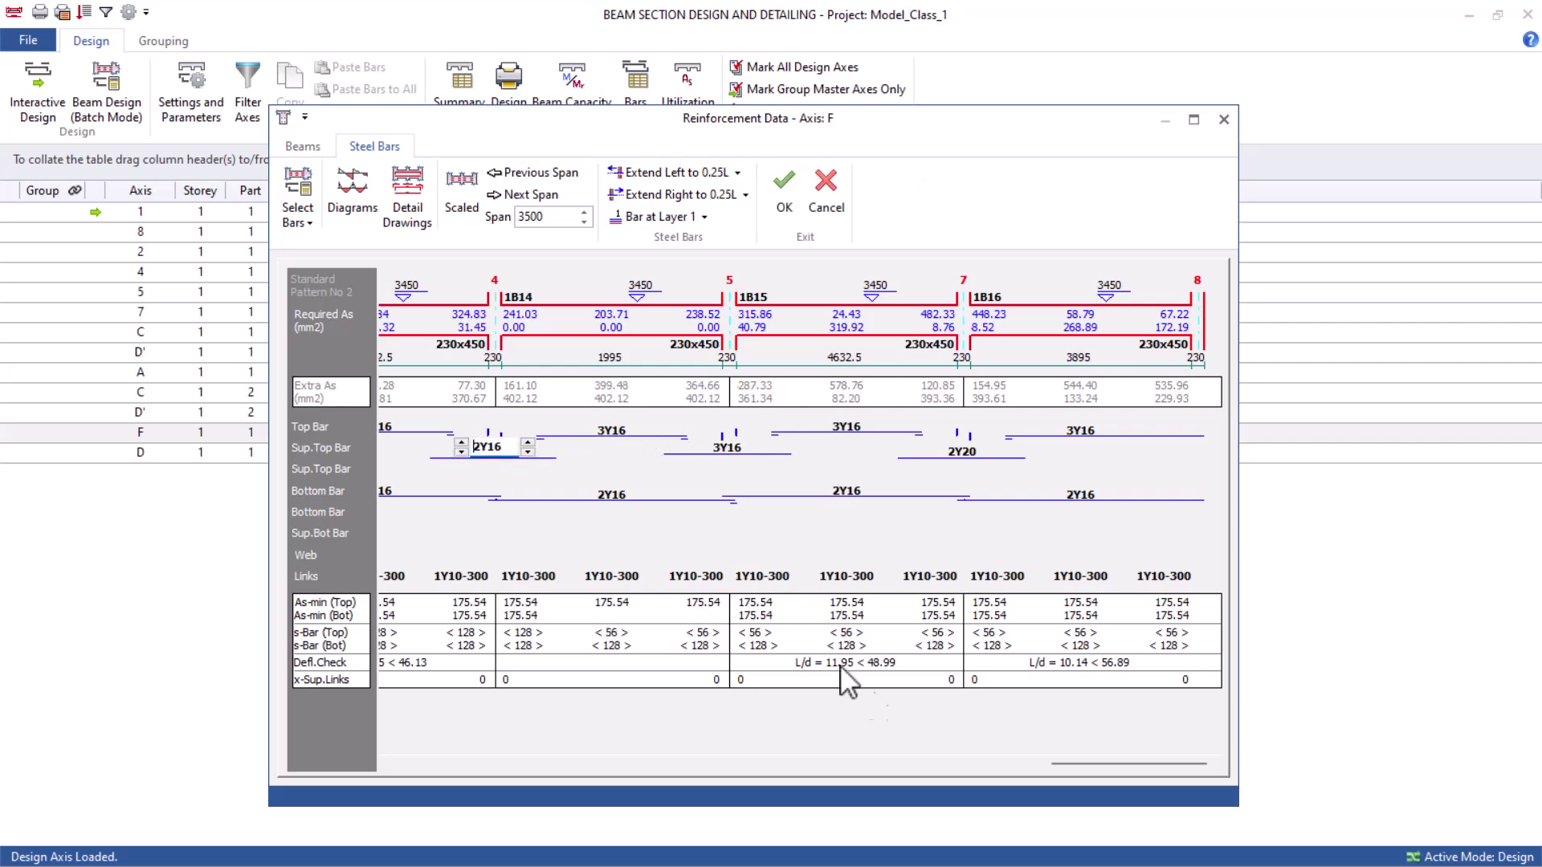
pyautogui.moveTo(1053, 761)
pyautogui.mouseDown()
pyautogui.moveTo(835, 729)
pyautogui.moveTo(634, 731)
pyautogui.mouseUp()
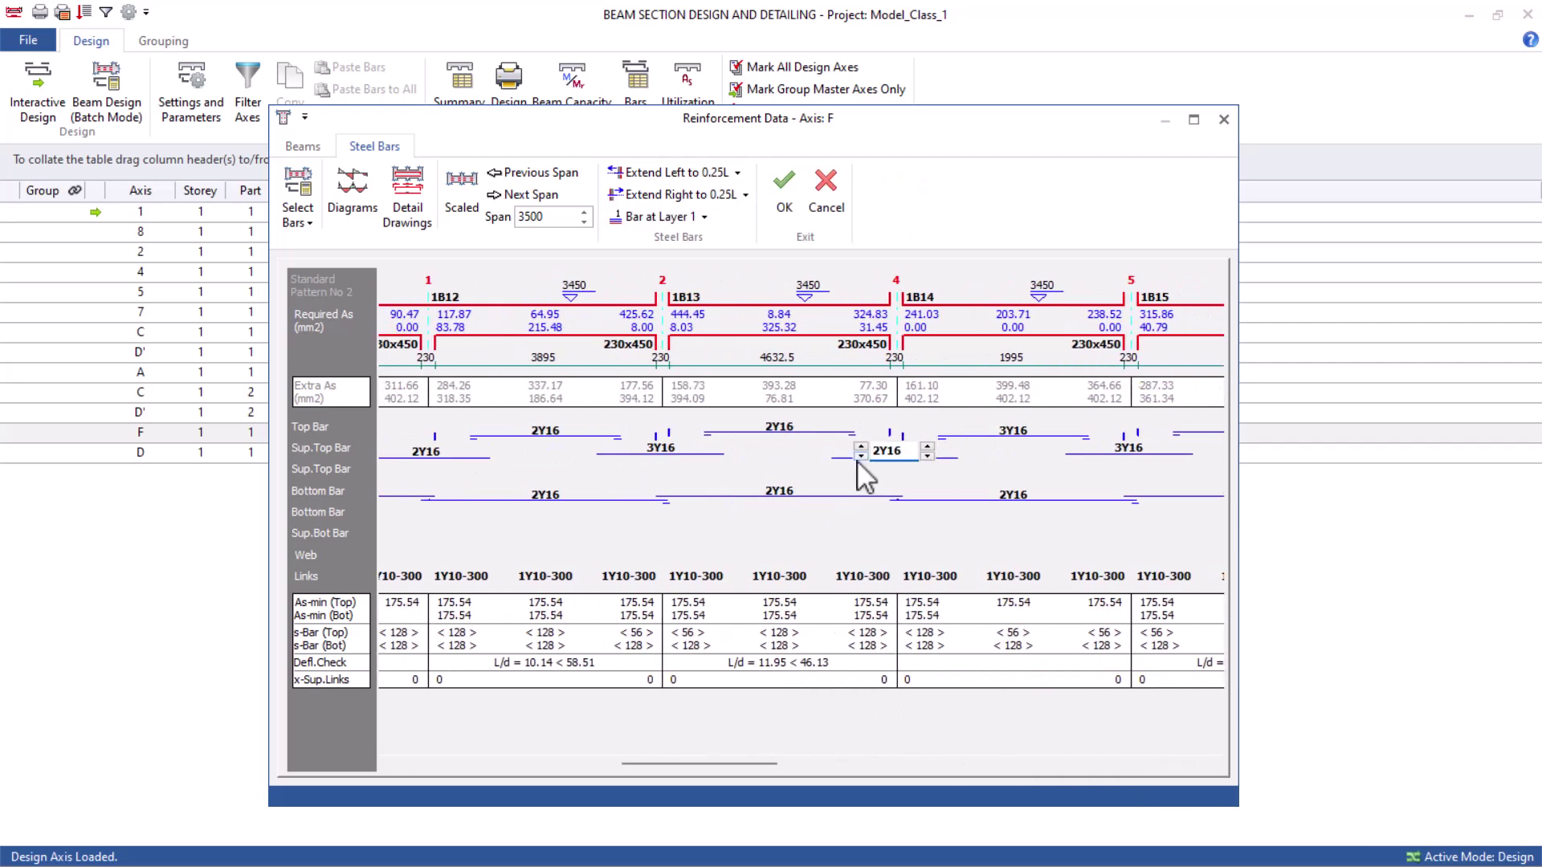
pyautogui.click(661, 455)
pyautogui.click(545, 431)
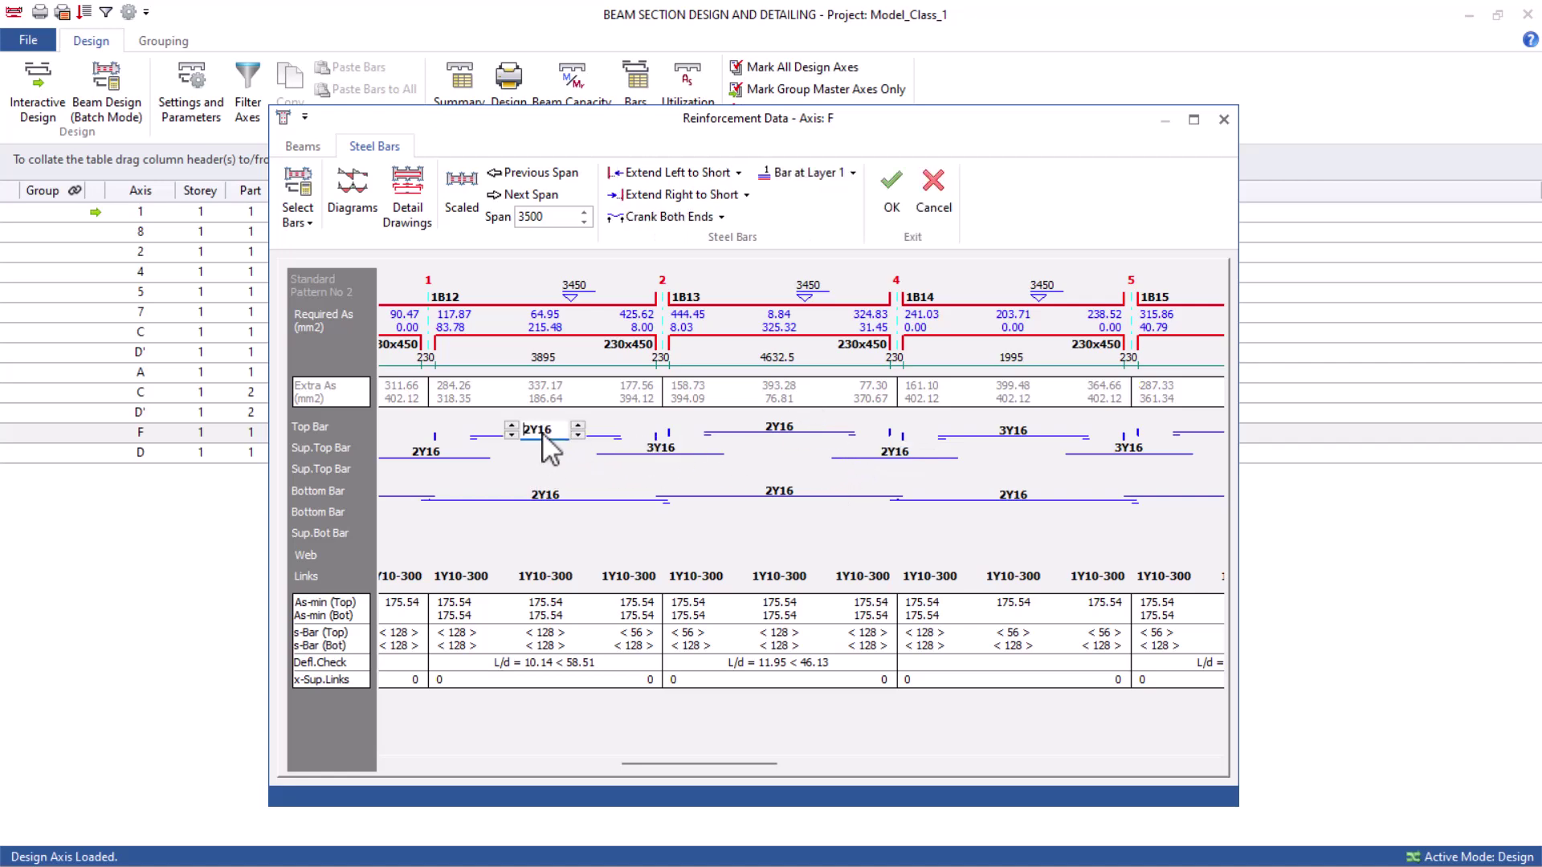
pyautogui.moveTo(706, 764); pyautogui.dragTo(541, 764)
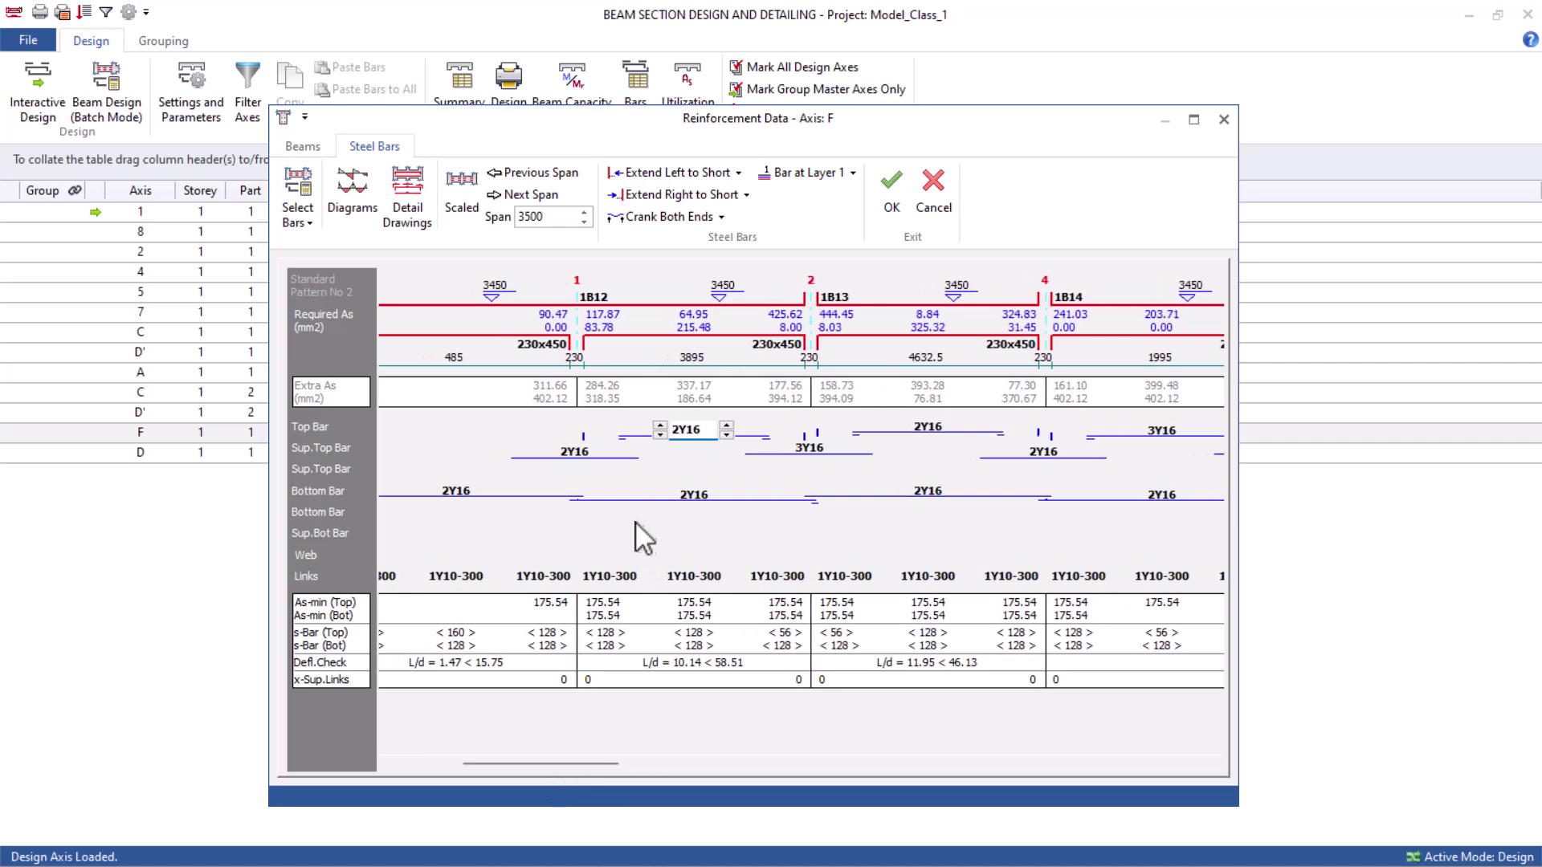
pyautogui.click(585, 458)
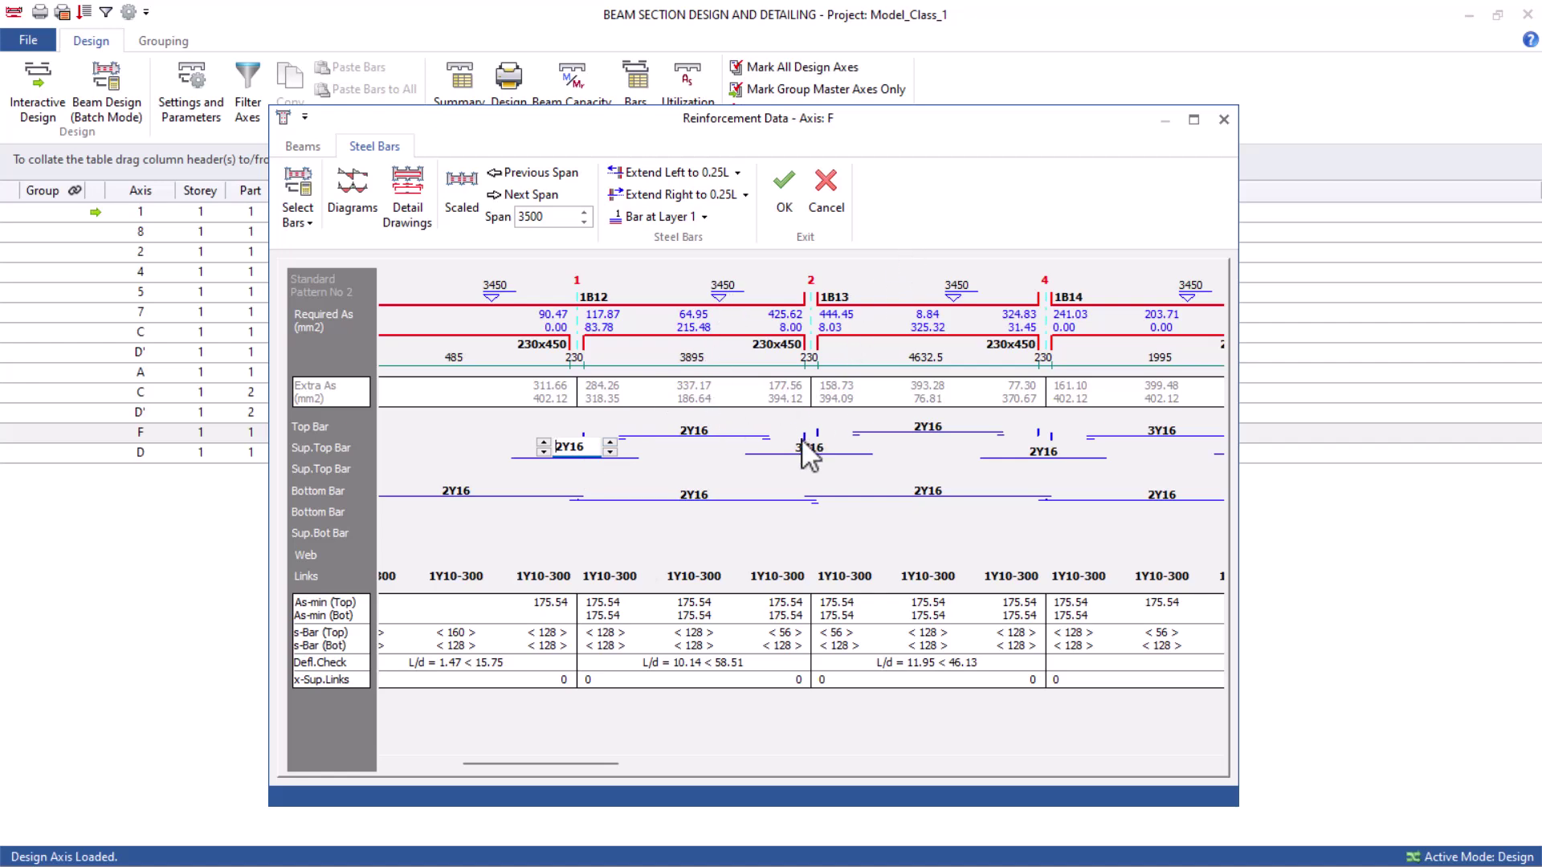
pyautogui.click(705, 436)
pyautogui.click(835, 454)
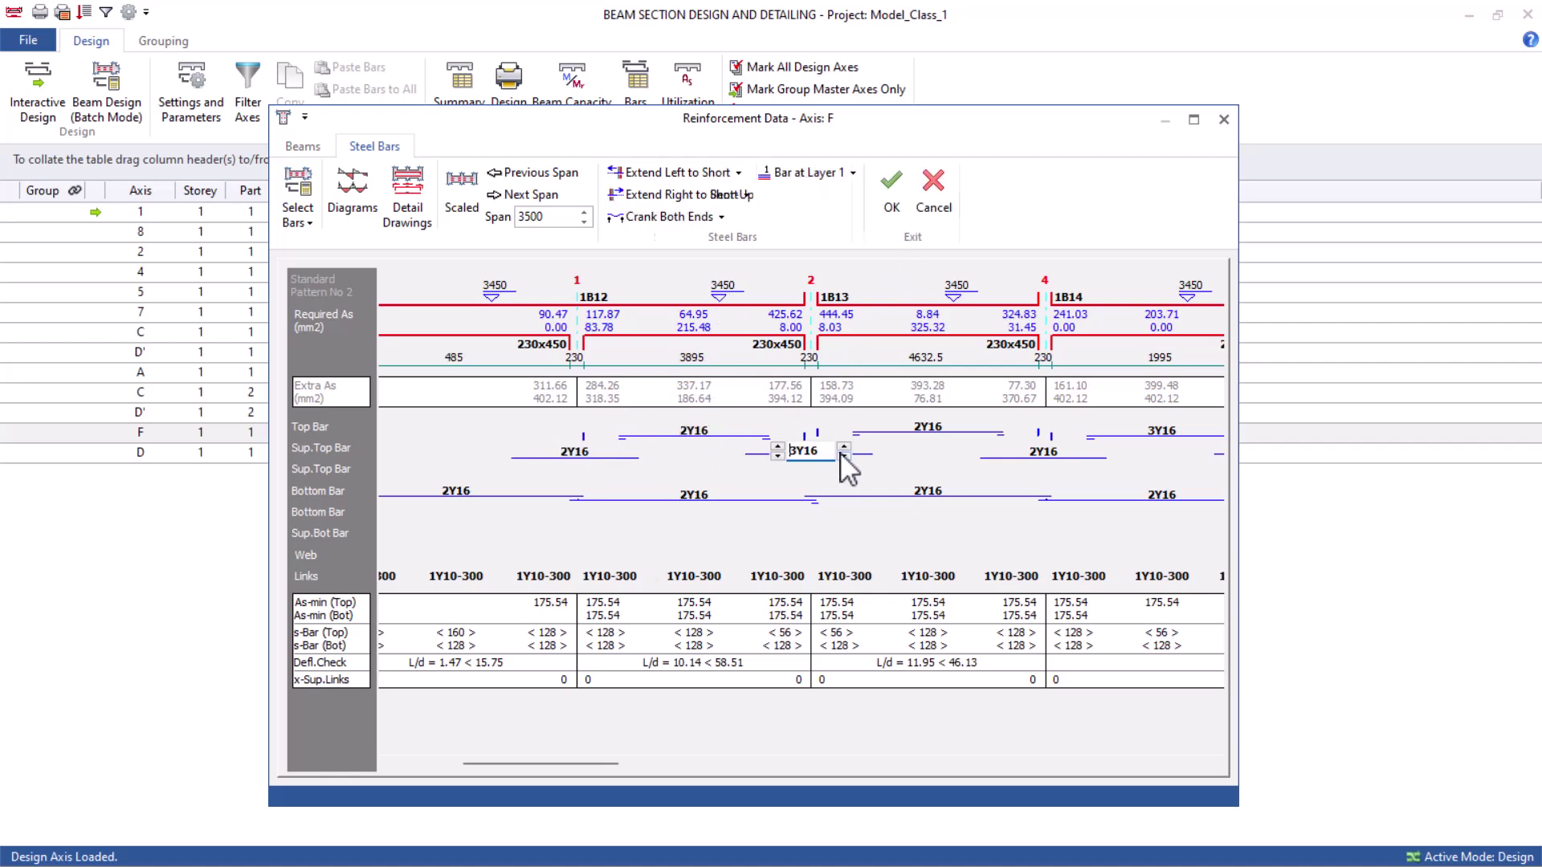
pyautogui.moveTo(604, 763); pyautogui.dragTo(690, 763)
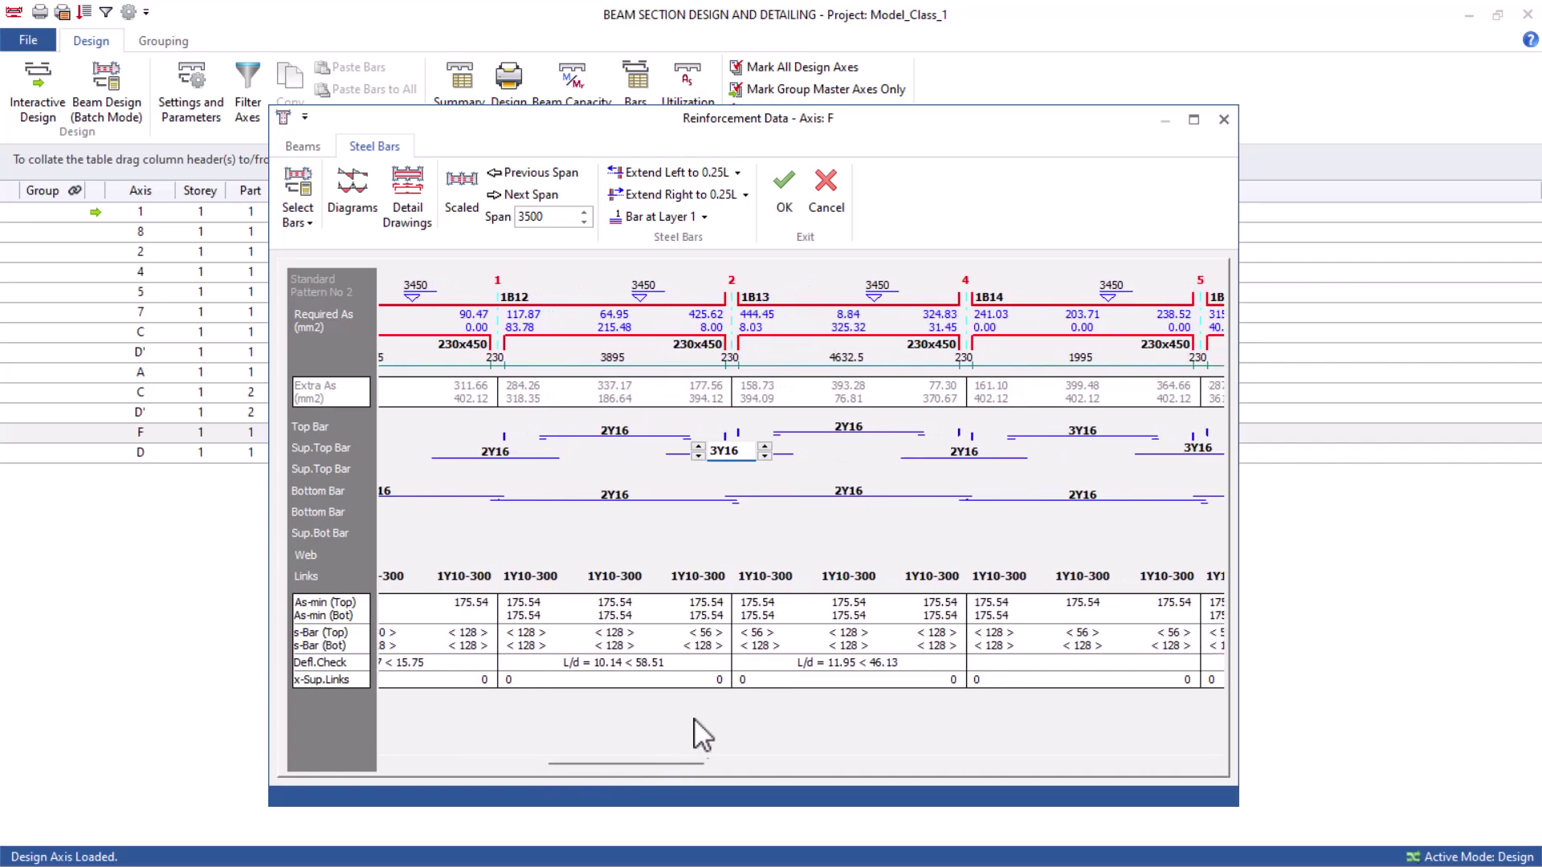
pyautogui.click(785, 201)
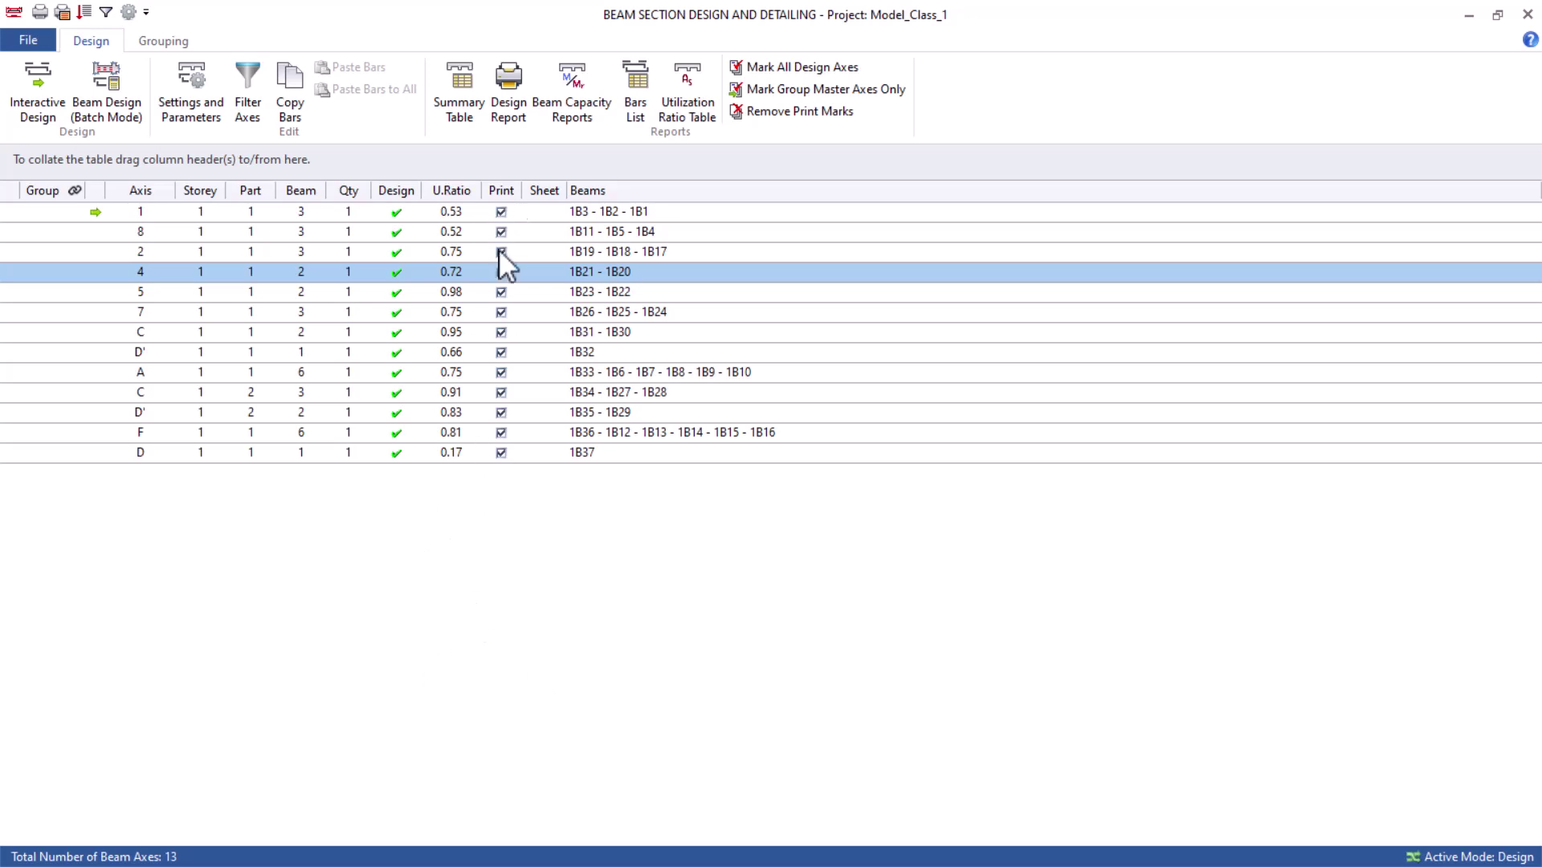
# Reopen the reinforcement data of beam axis 4 and inspect the bottom bar of span 1B21.
pyautogui.doubleClick(649, 277)
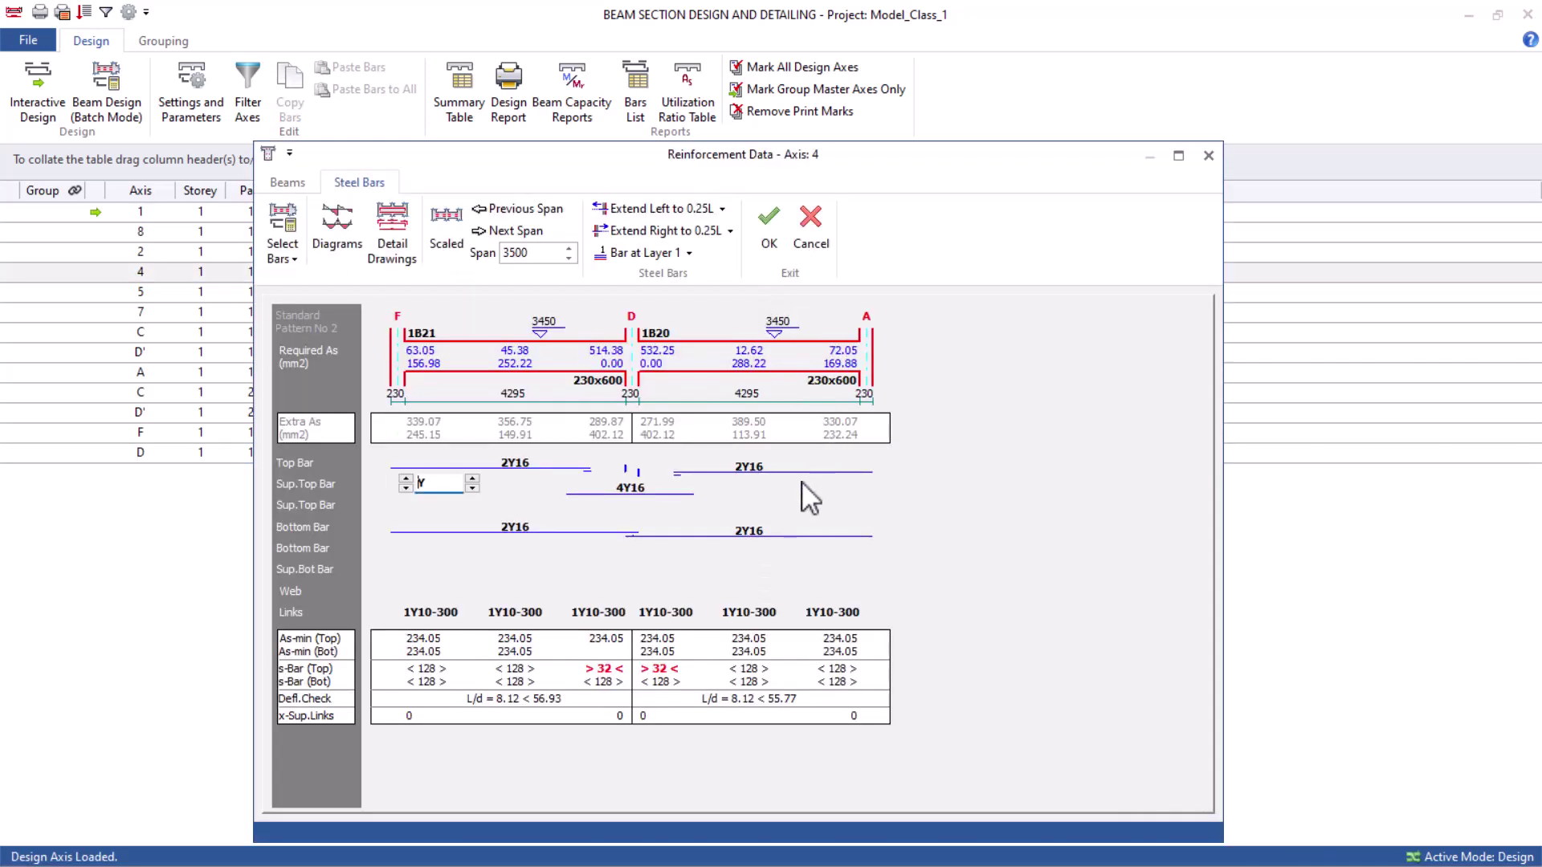
pyautogui.click(526, 526)
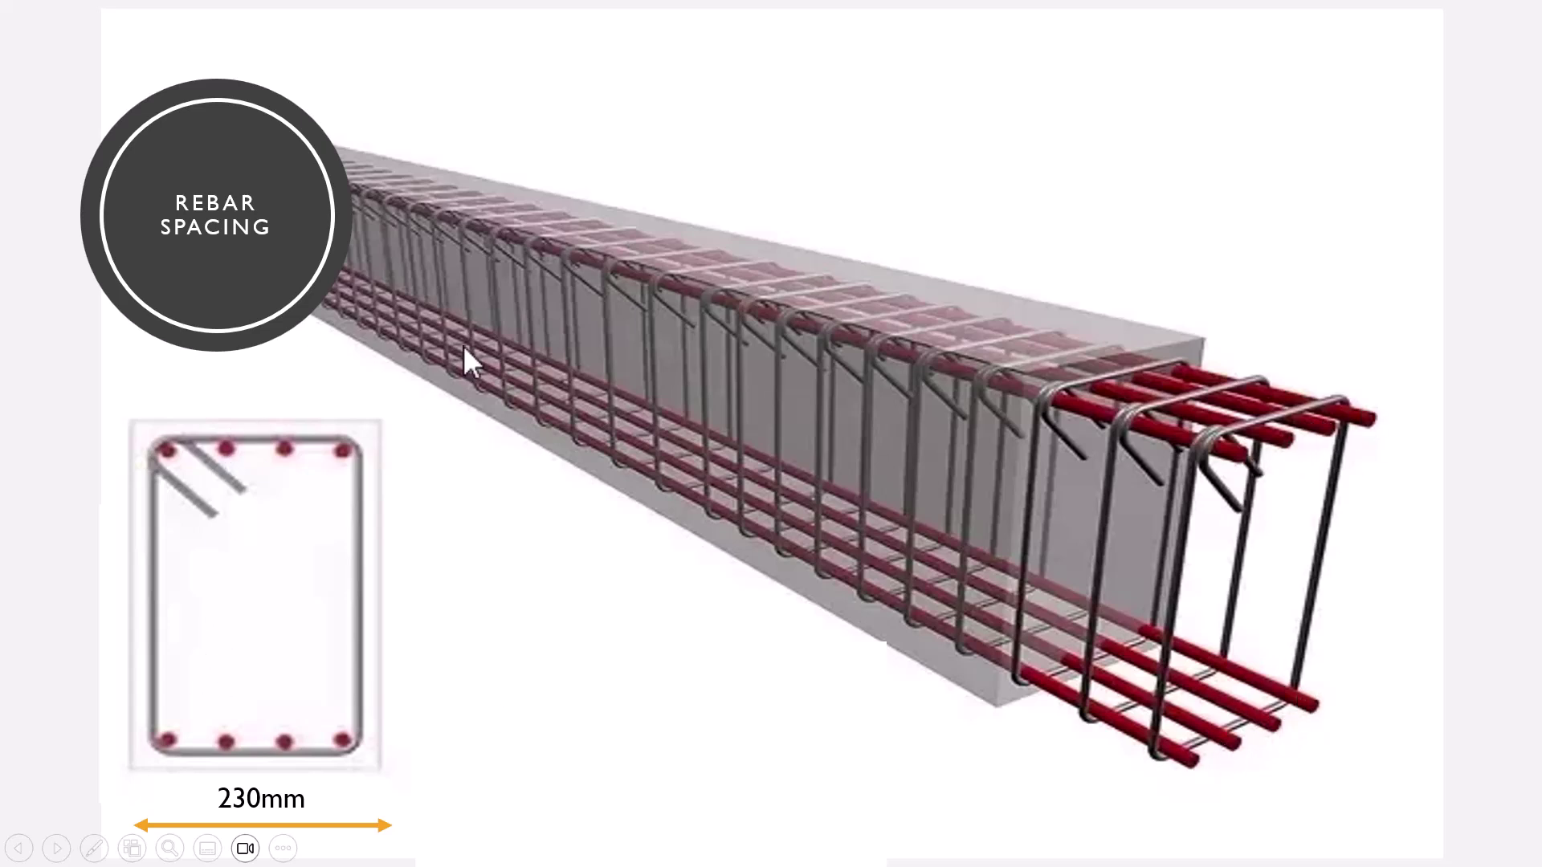
pyautogui.click(322, 450)
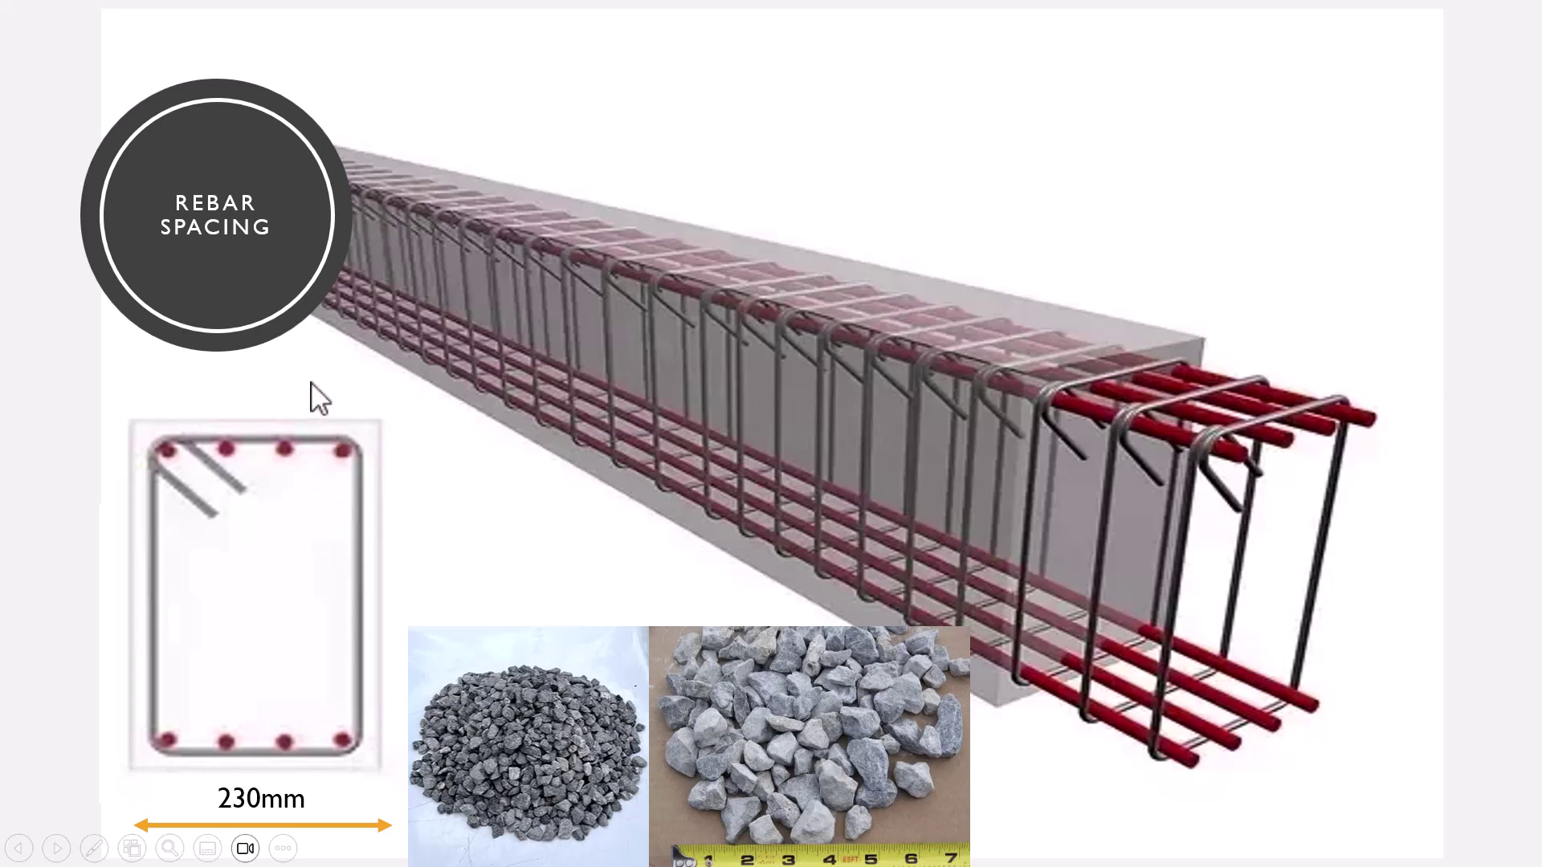
pyautogui.click(377, 514)
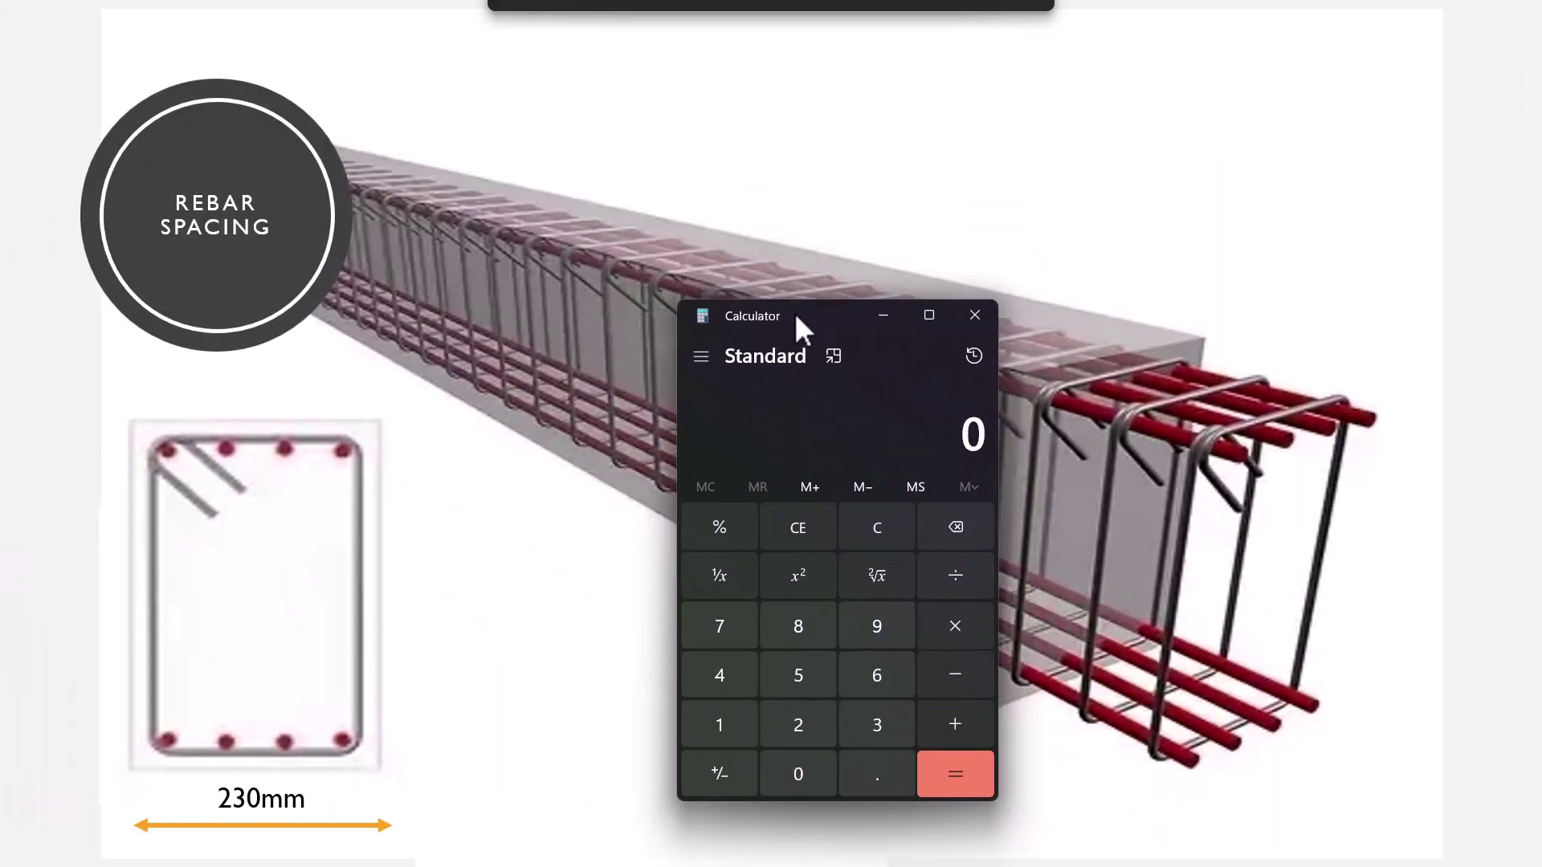
# In Calculator, subtract 50 and another 20 from the 230 mm beam width.
pyautogui.moveTo(793, 313); pyautogui.dragTo(695, 309)
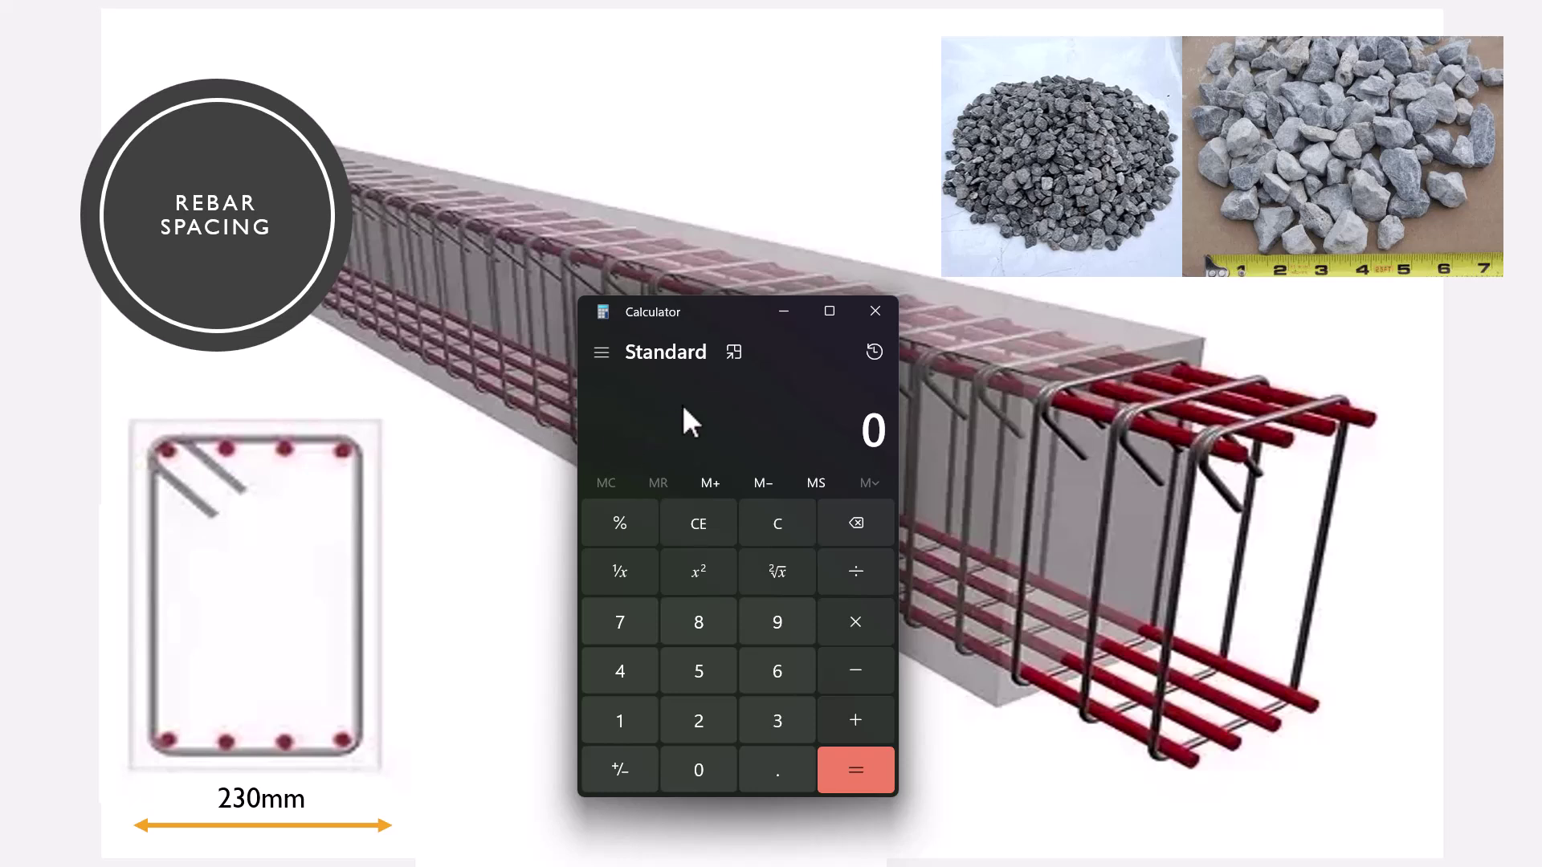
pyautogui.write('230')
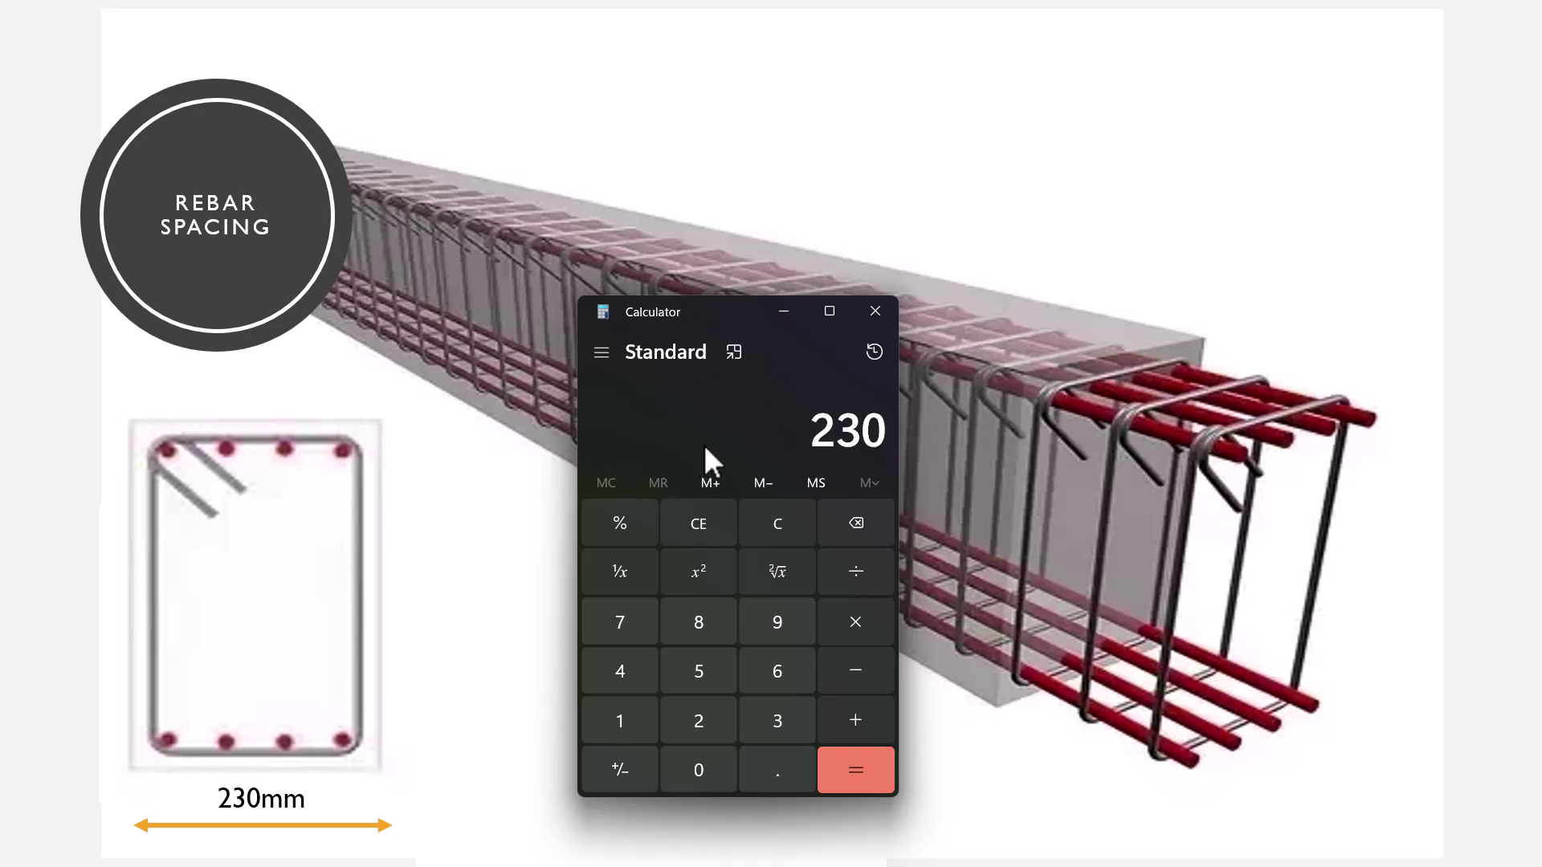
pyautogui.press('-')
pyautogui.write('50')
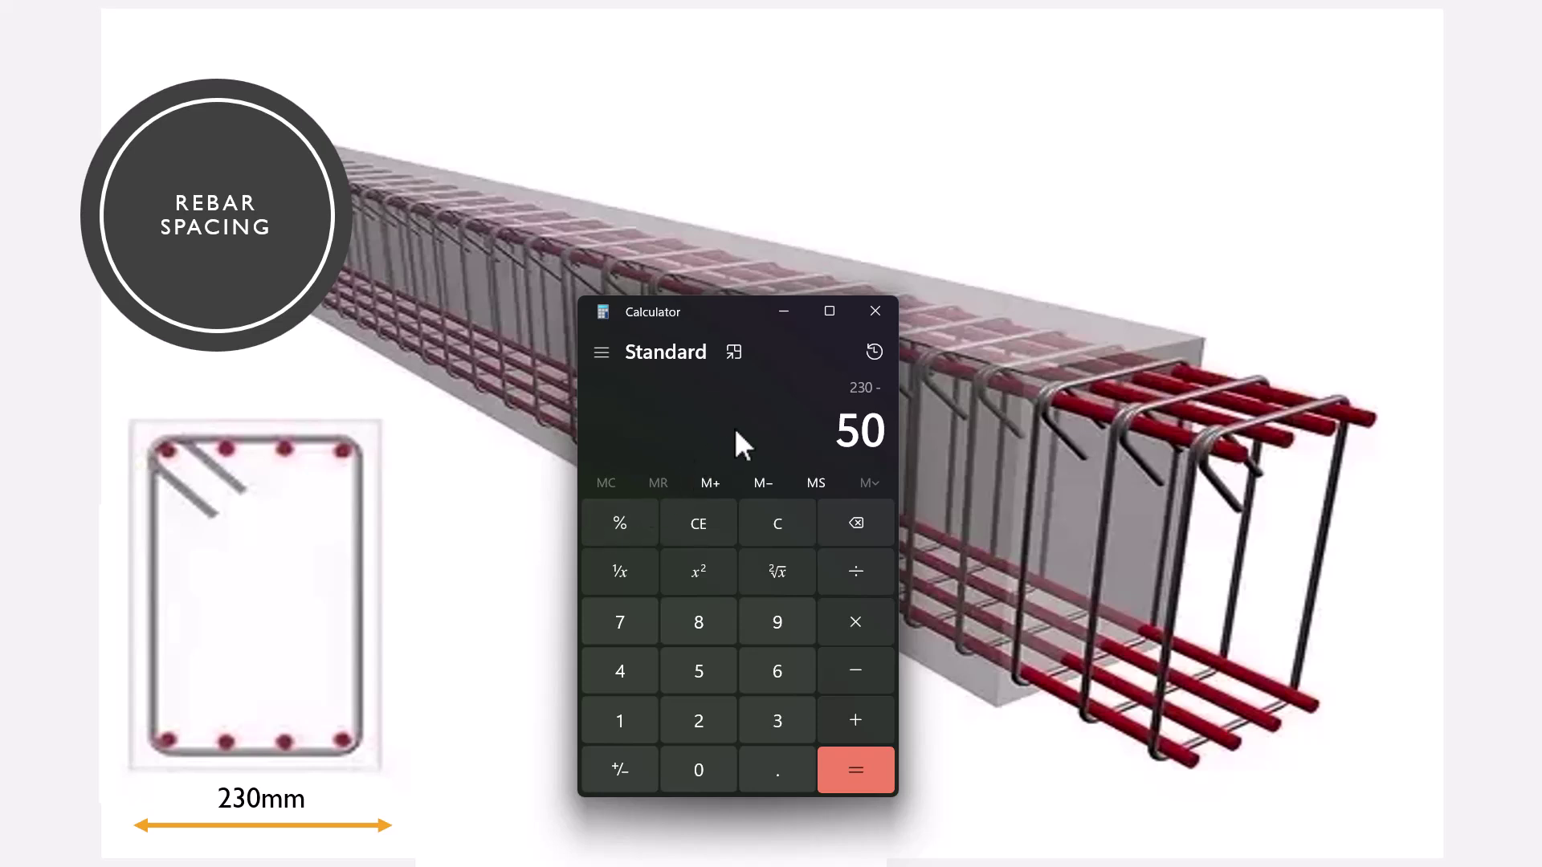
pyautogui.press('Return')
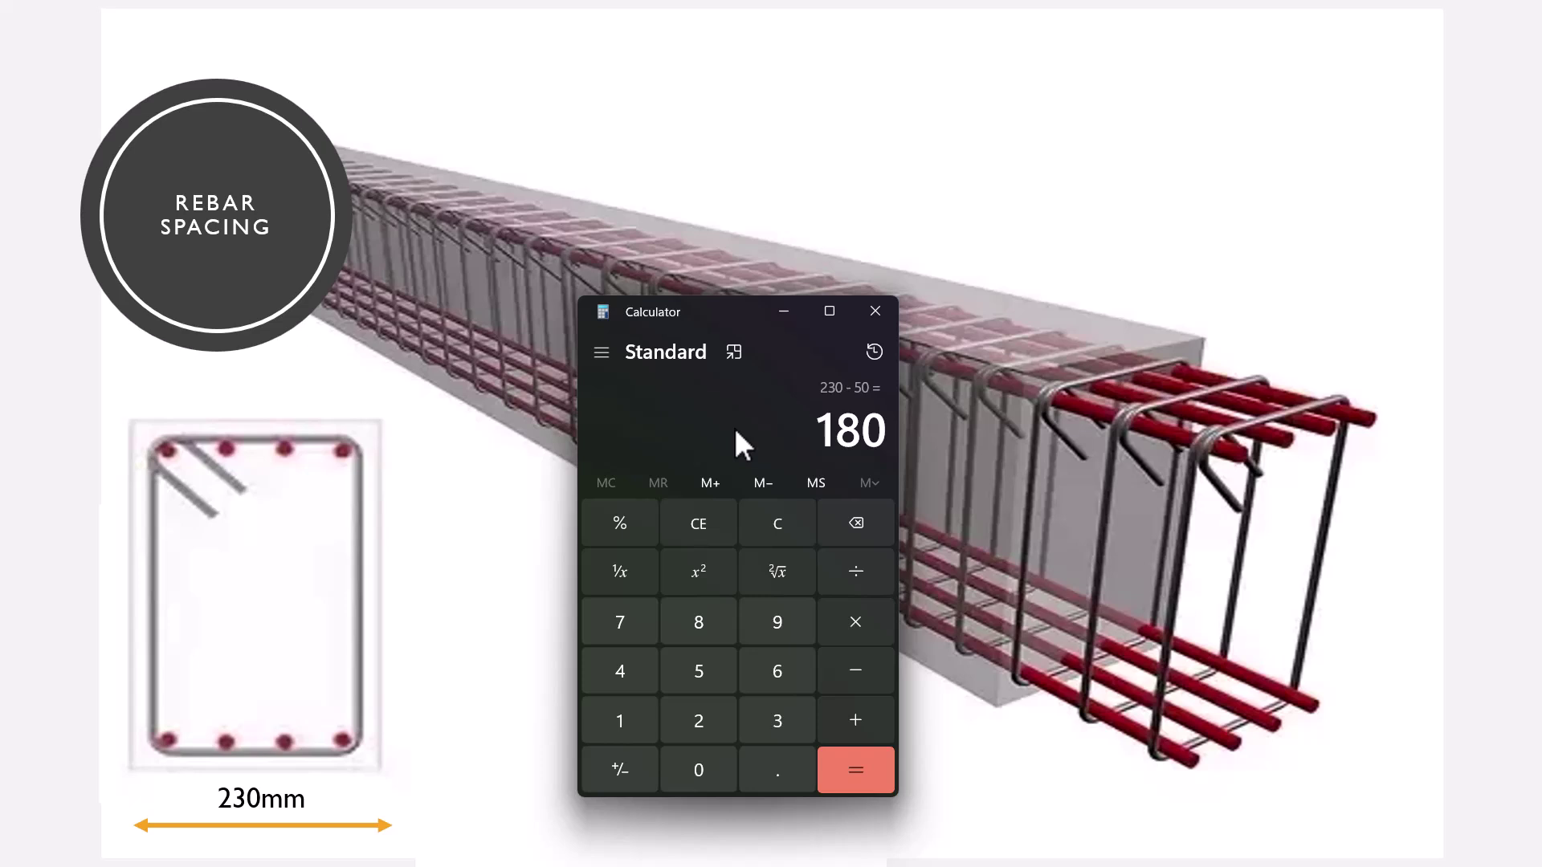
pyautogui.press('-')
pyautogui.write('20')
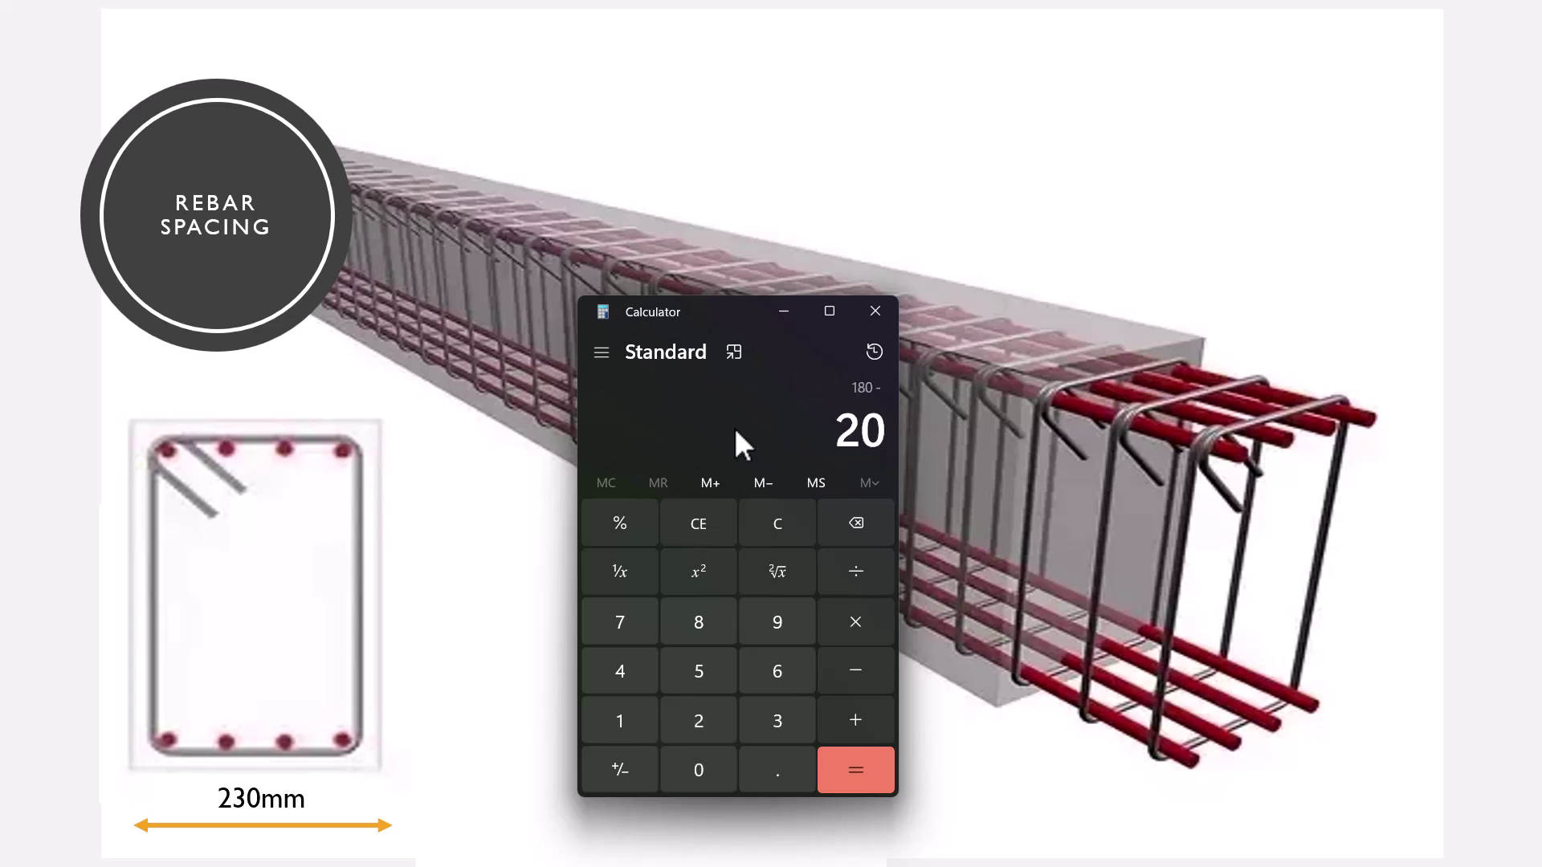
pyautogui.press('Return')
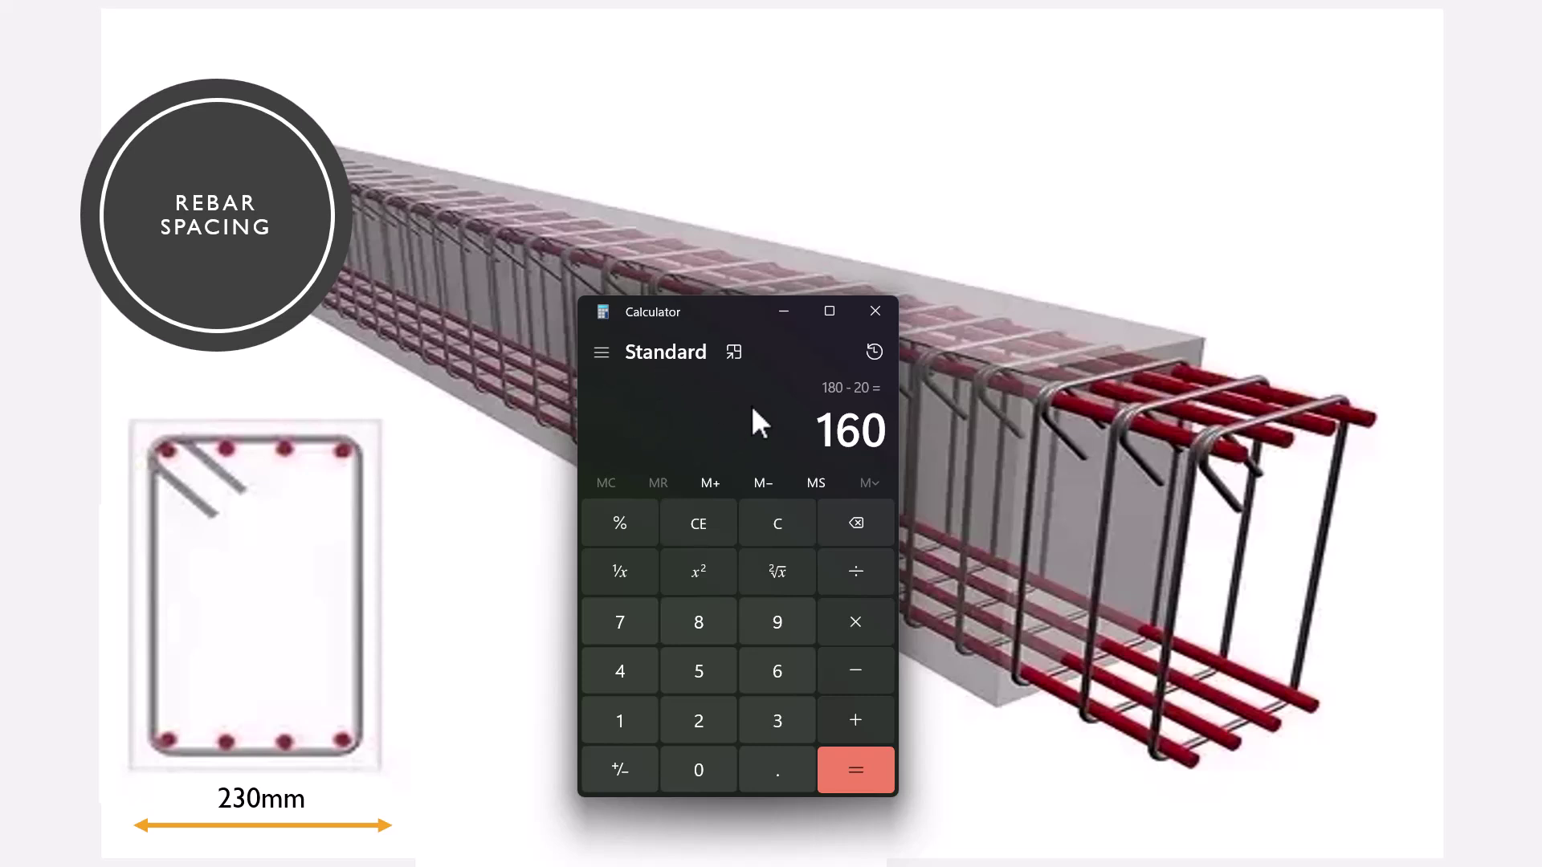
# Subtract 80 from the remaining width, divide the result by 3 to get the clear bar spacing, and put the calculator away.
pyautogui.press('-')
pyautogui.press('8')
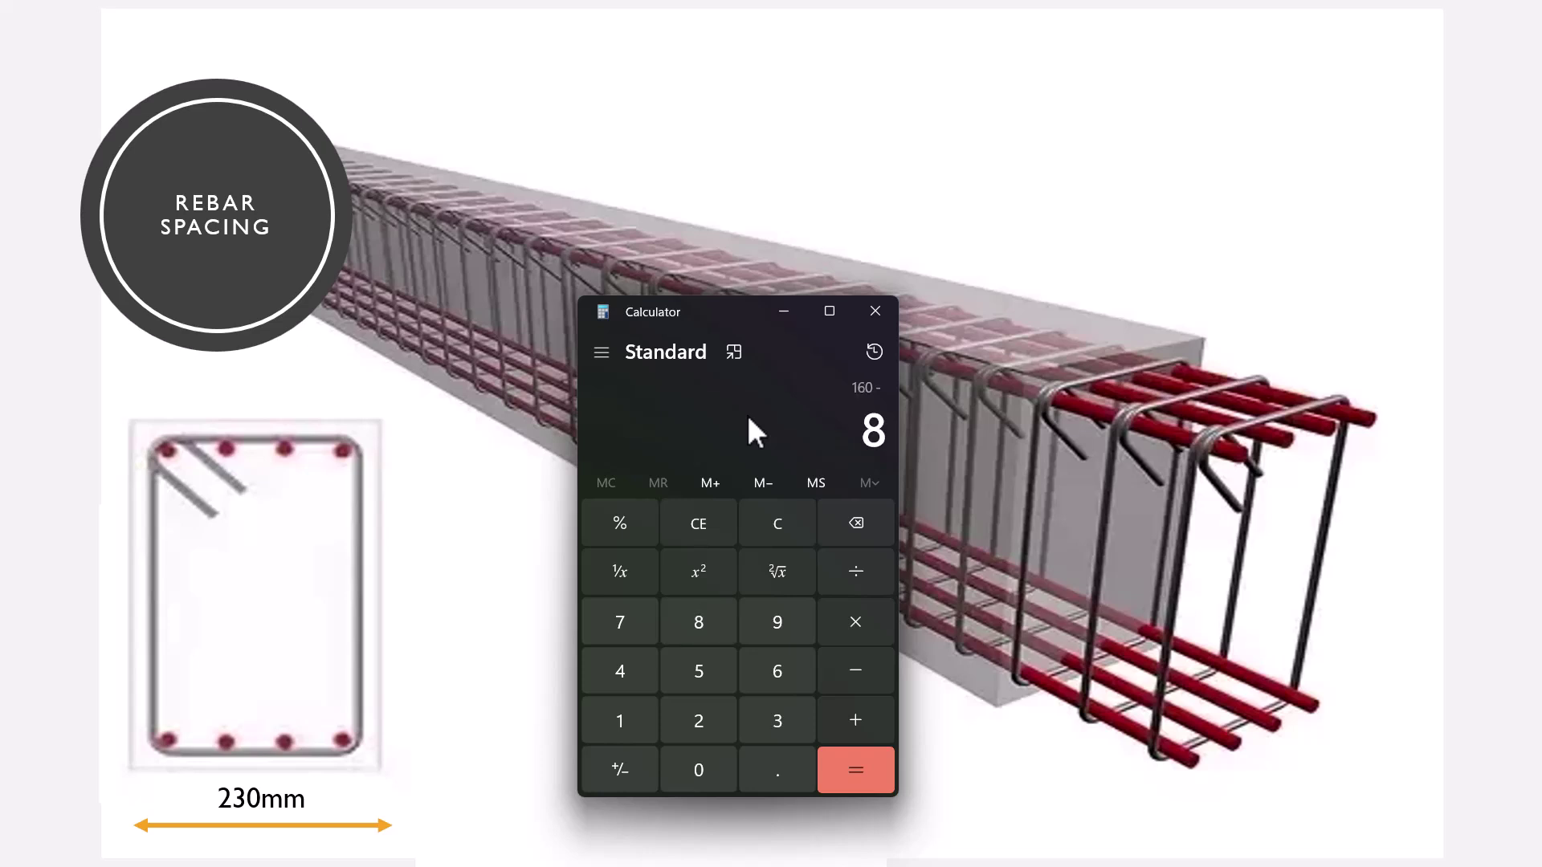
pyautogui.press('0')
pyautogui.press('Return')
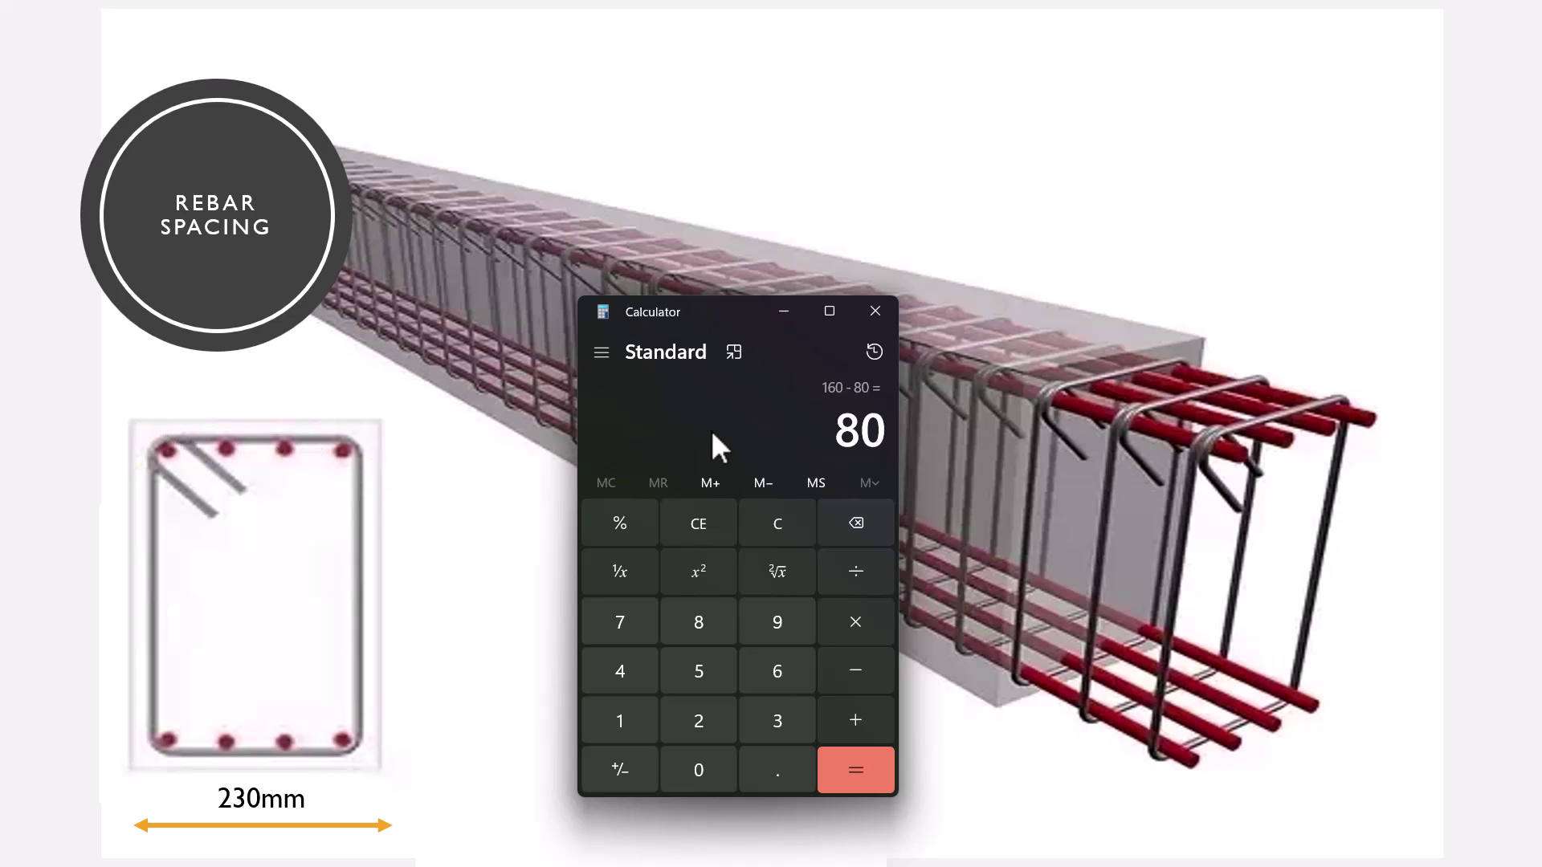
pyautogui.press('/')
pyautogui.press('3')
pyautogui.press('Return')
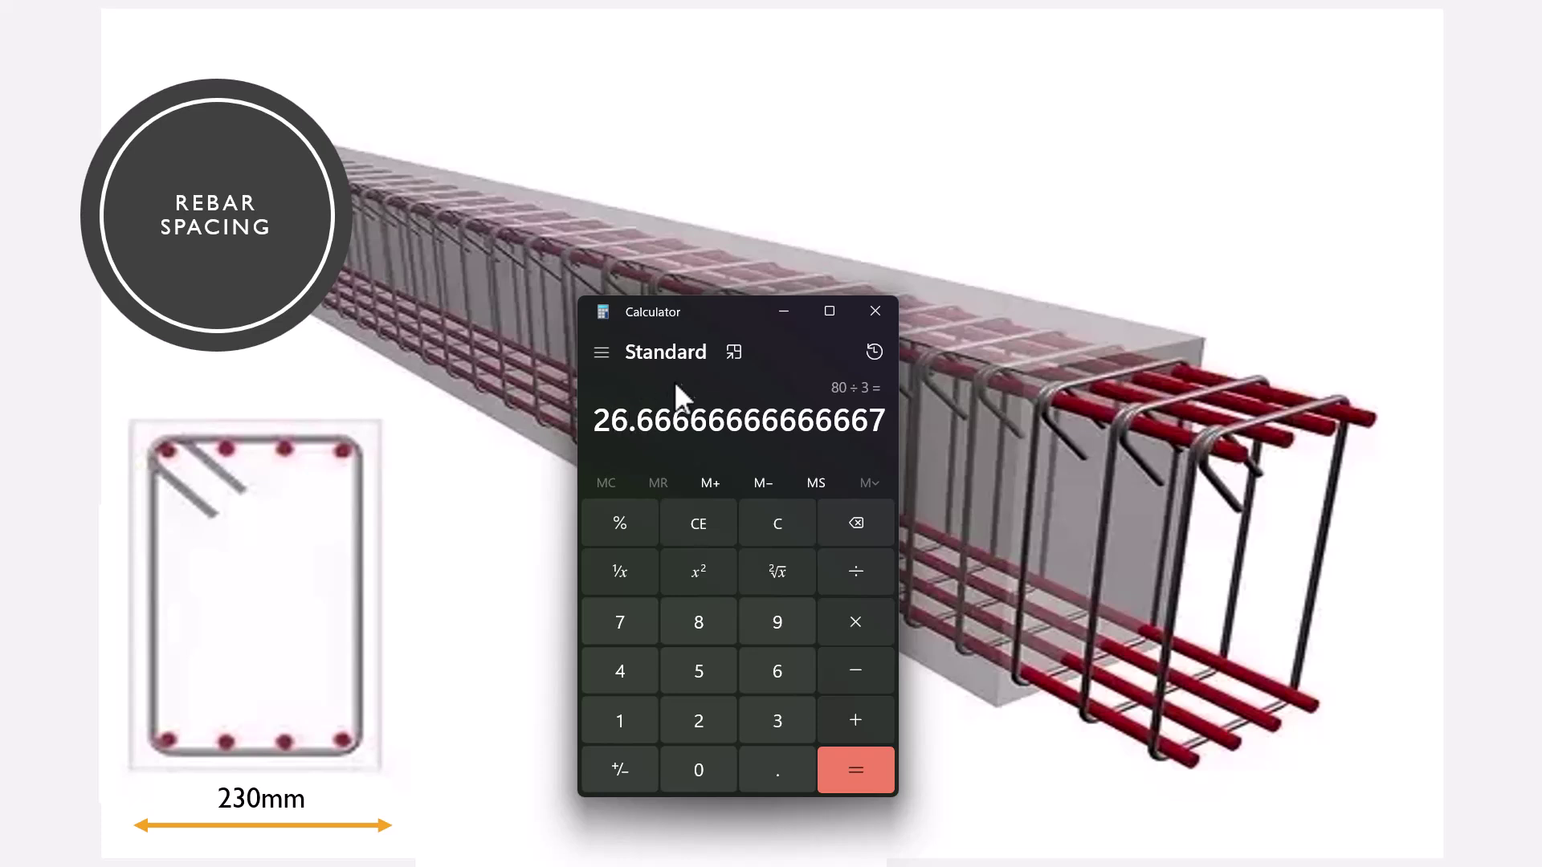
pyautogui.click(777, 313)
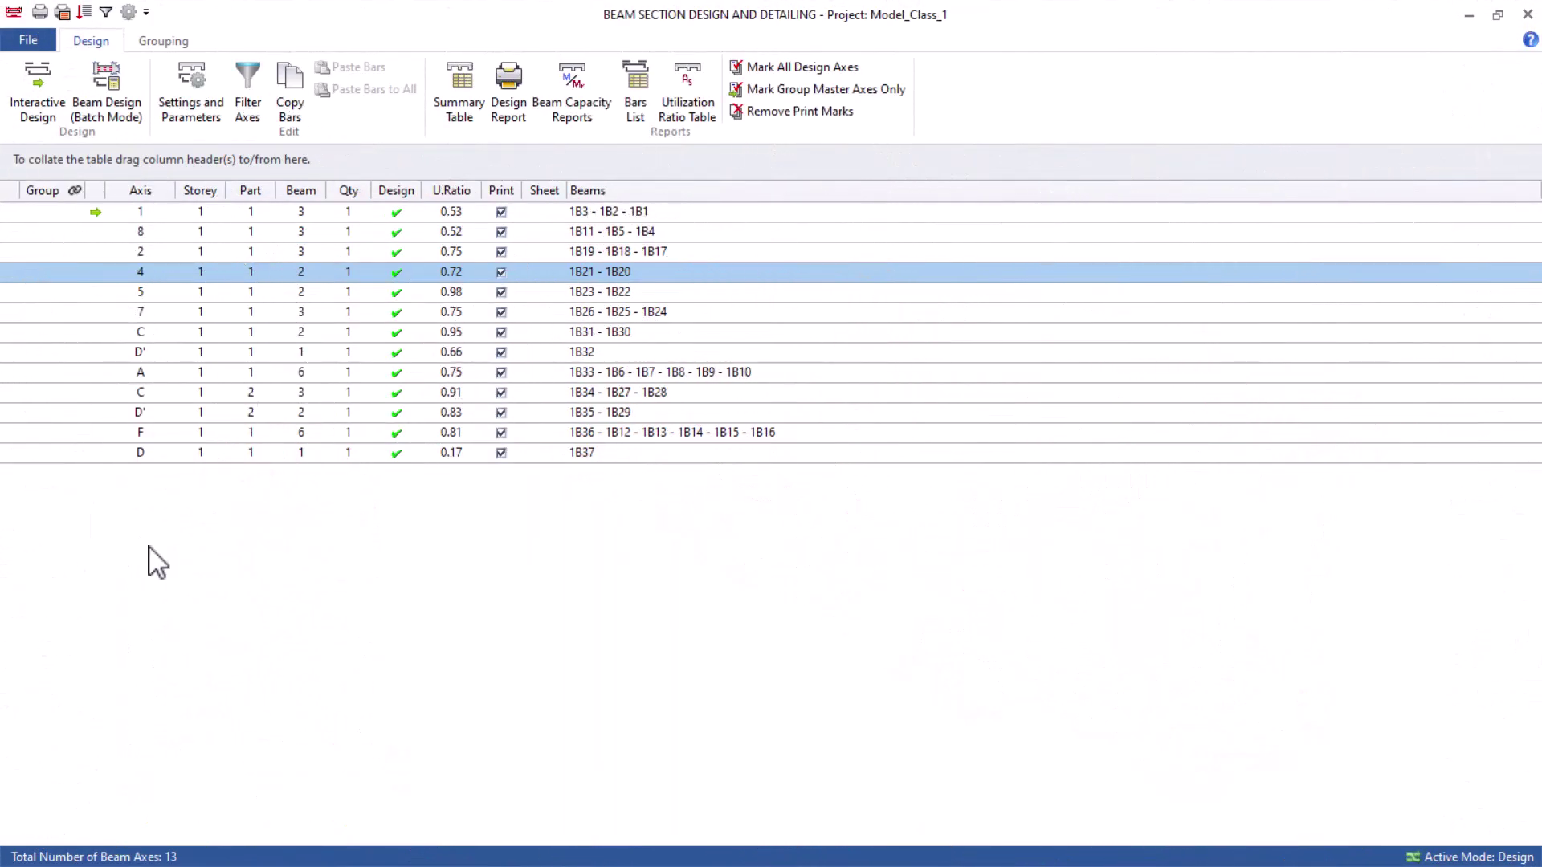
# Reopen the reinforcement data of axis 4, try 5Y20 as the top bar of span 1B21, and set it to 4Y20.
pyautogui.doubleClick(609, 271)
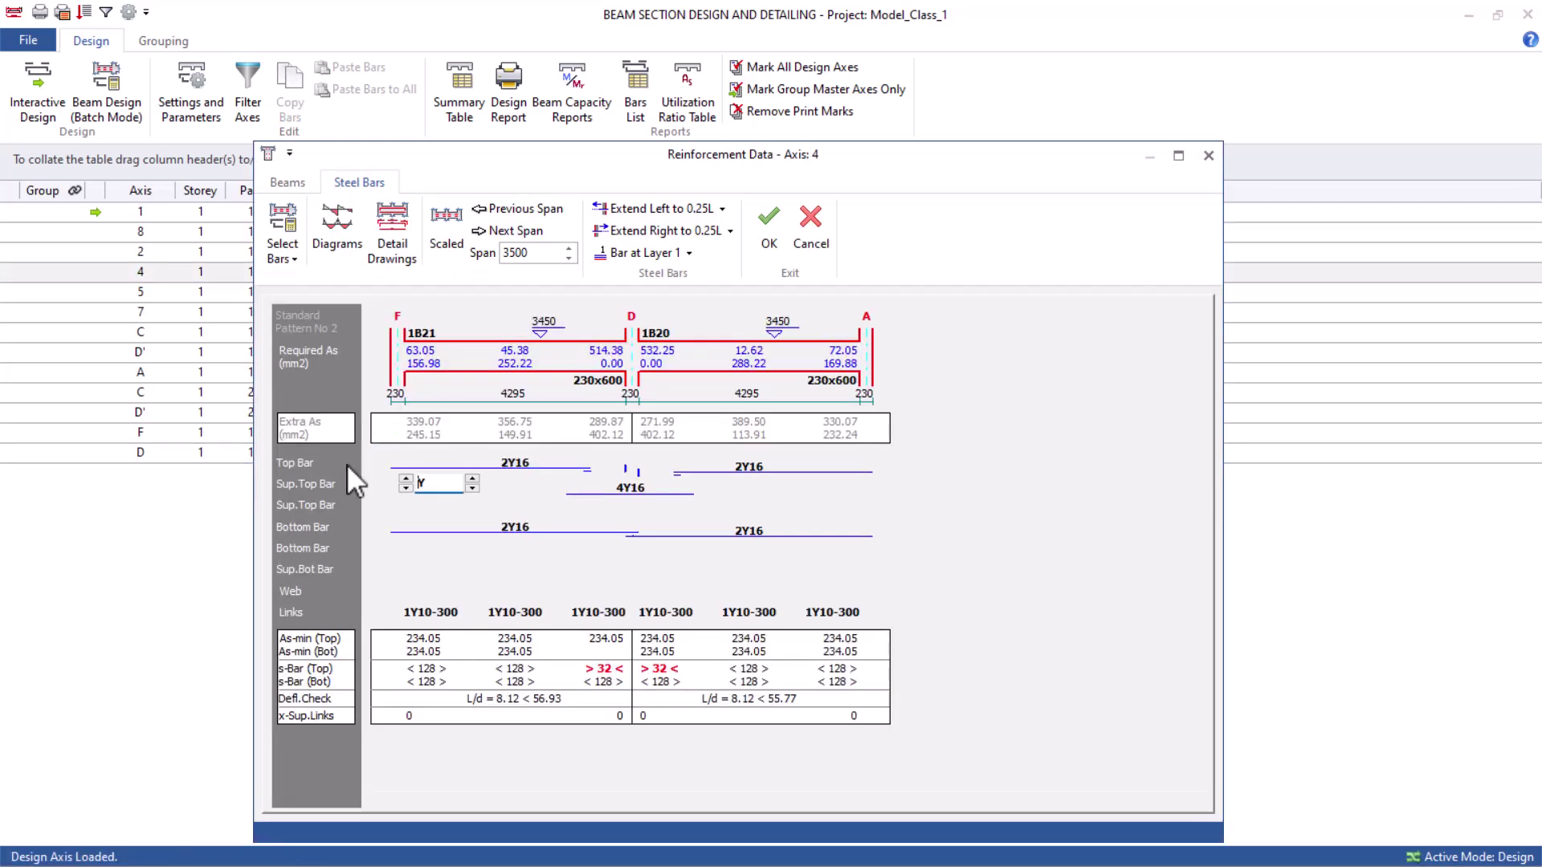
pyautogui.click(526, 464)
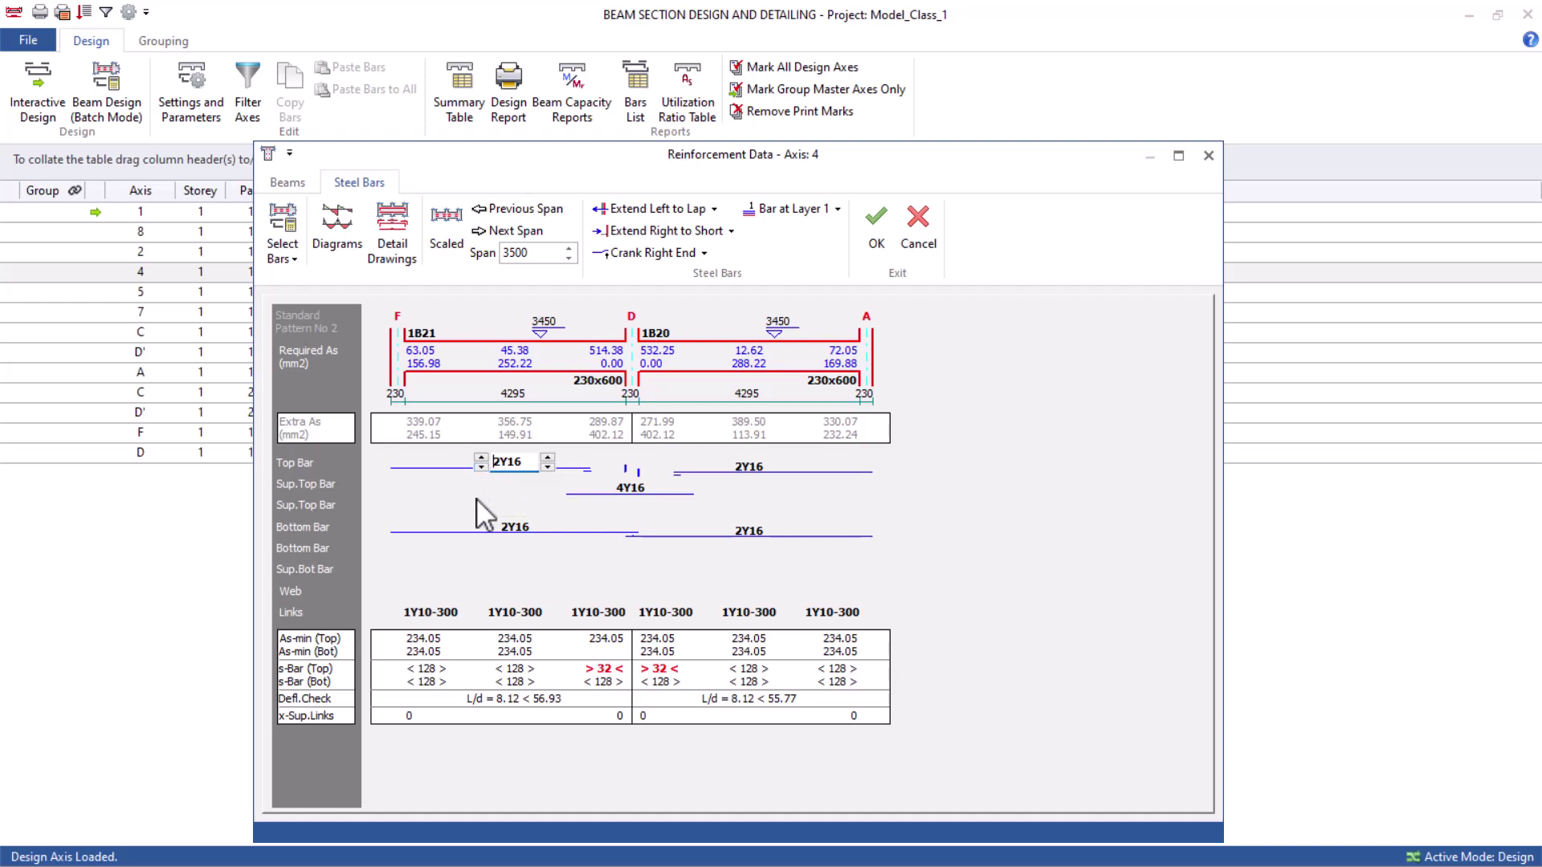
pyautogui.click(547, 458)
pyautogui.click(546, 466)
pyautogui.click(547, 458)
pyautogui.click(481, 458)
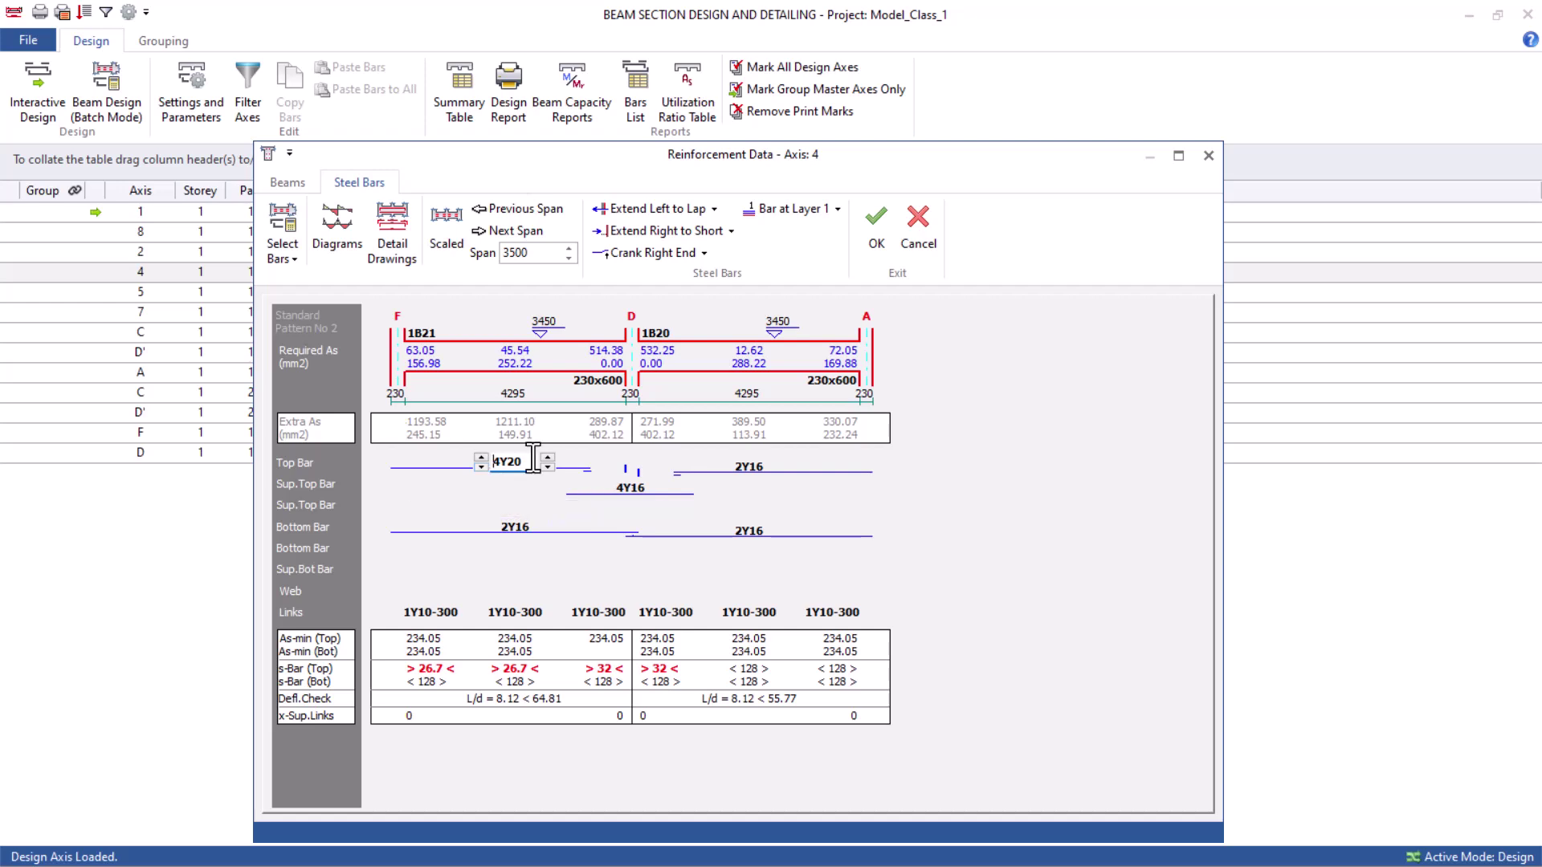
pyautogui.click(481, 456)
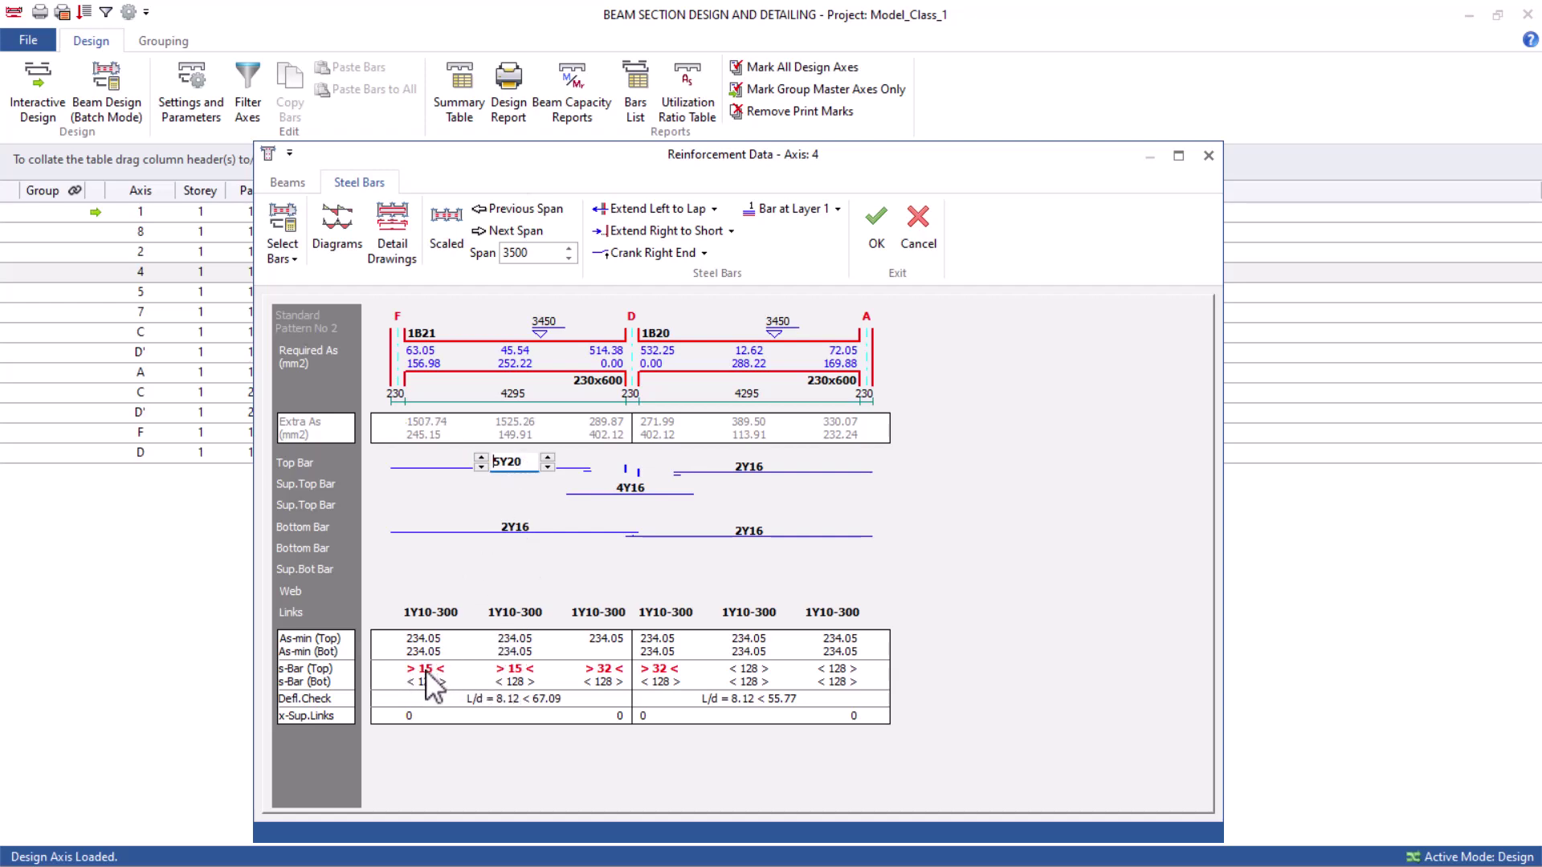
pyautogui.click(481, 466)
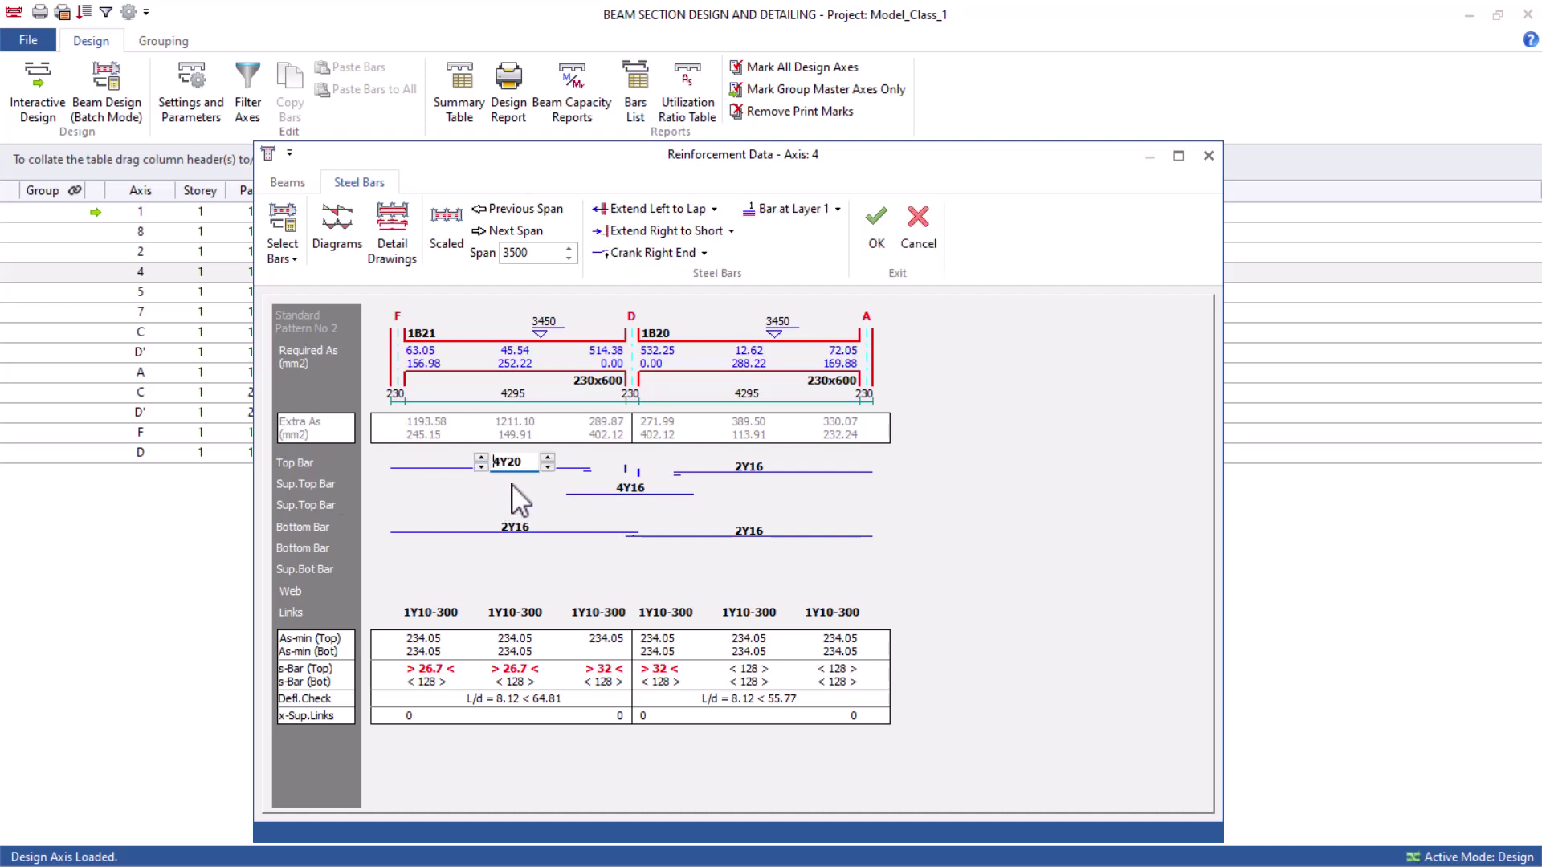
# Add a 2Y16 support top bar at support F of axis 4 and place it at layer 2.
pyautogui.click(448, 488)
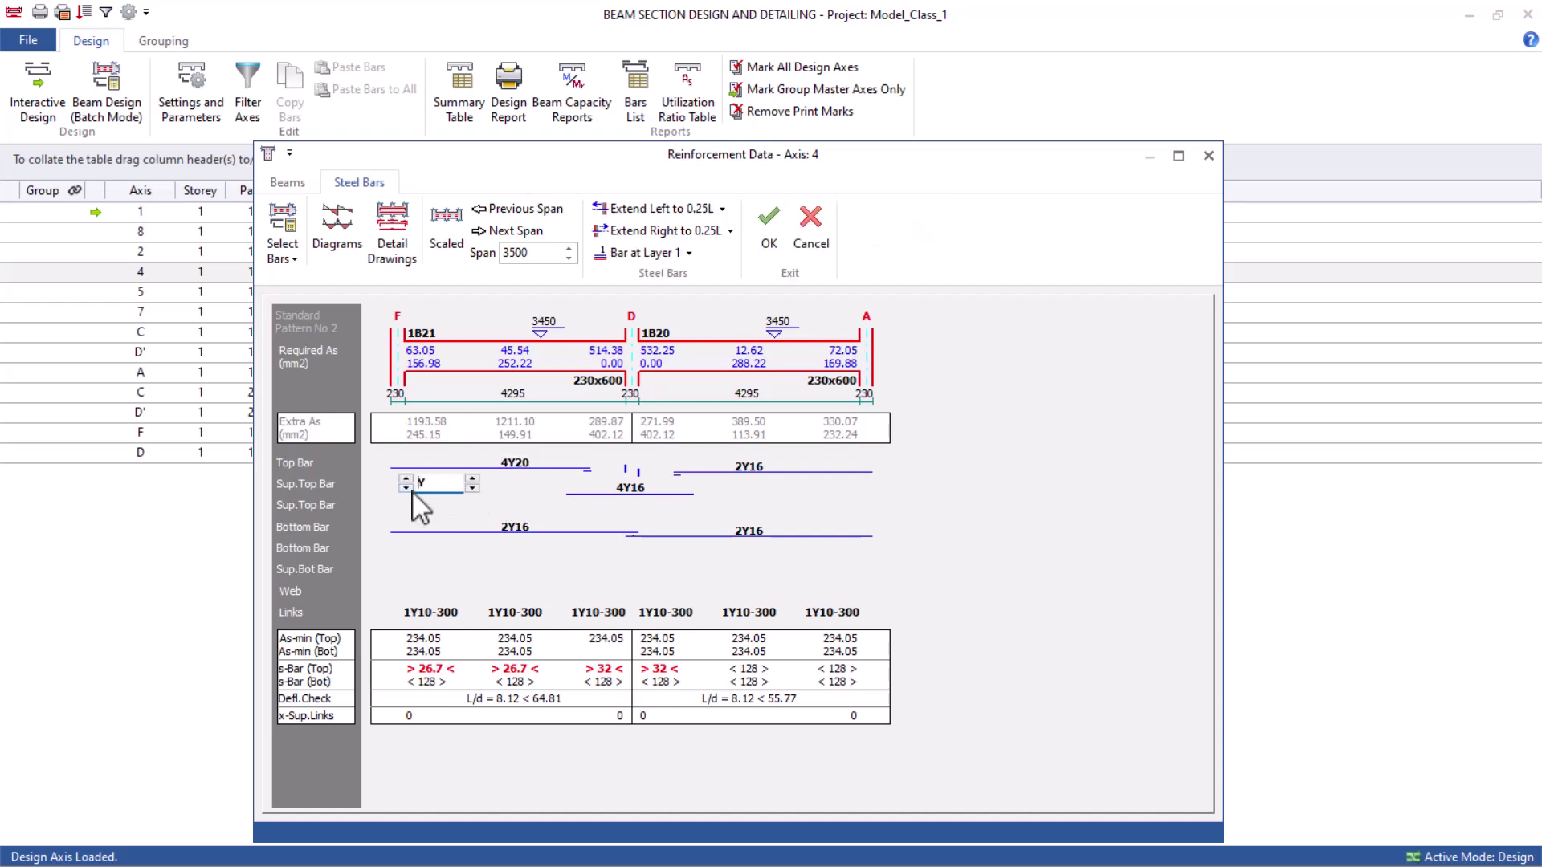
pyautogui.click(406, 479)
pyautogui.click(405, 478)
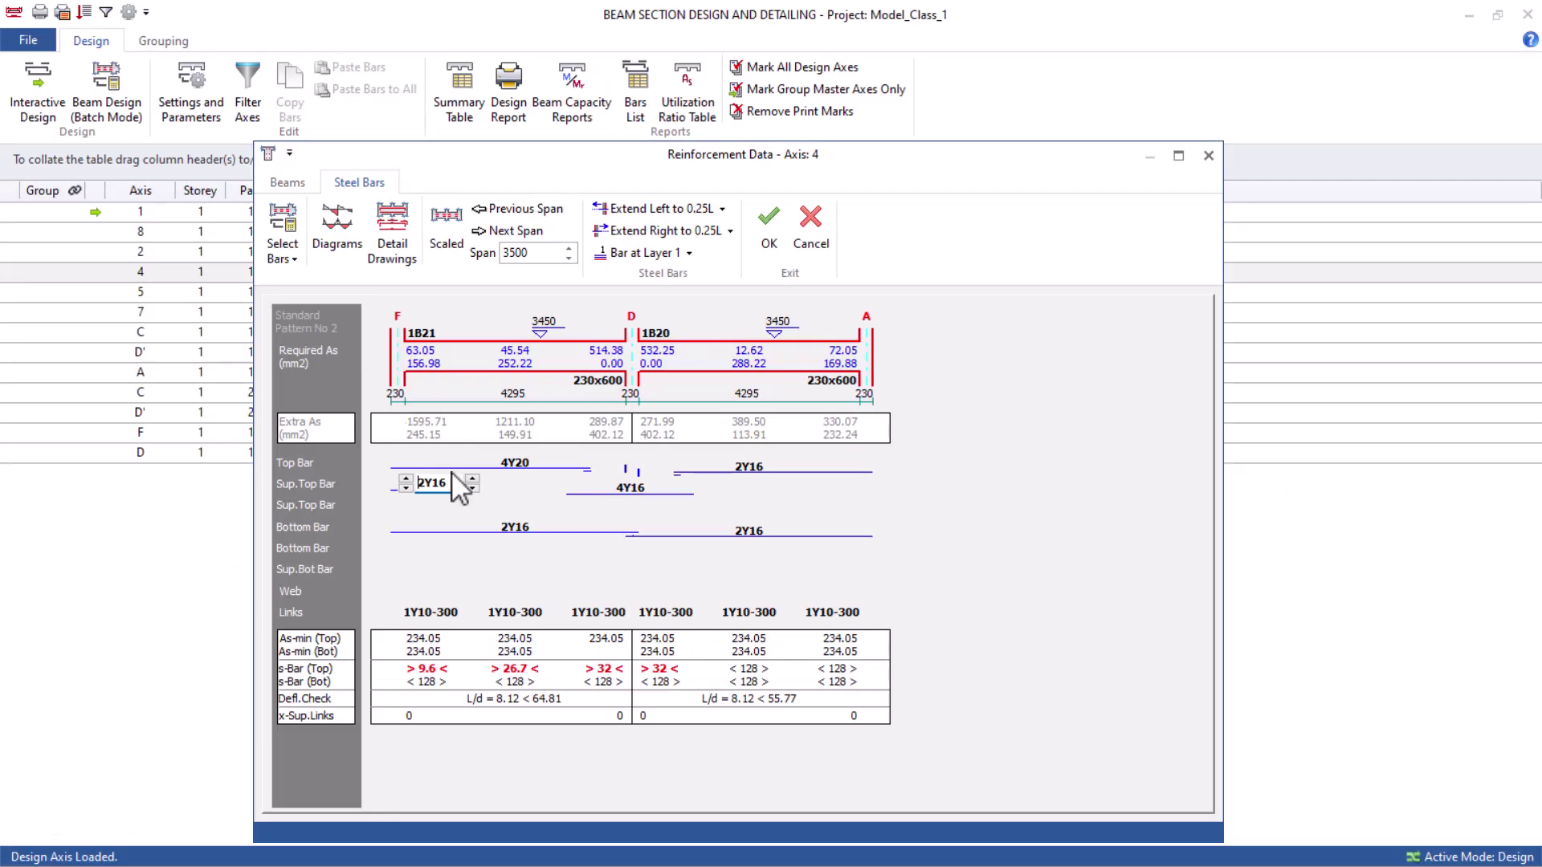
pyautogui.click(689, 254)
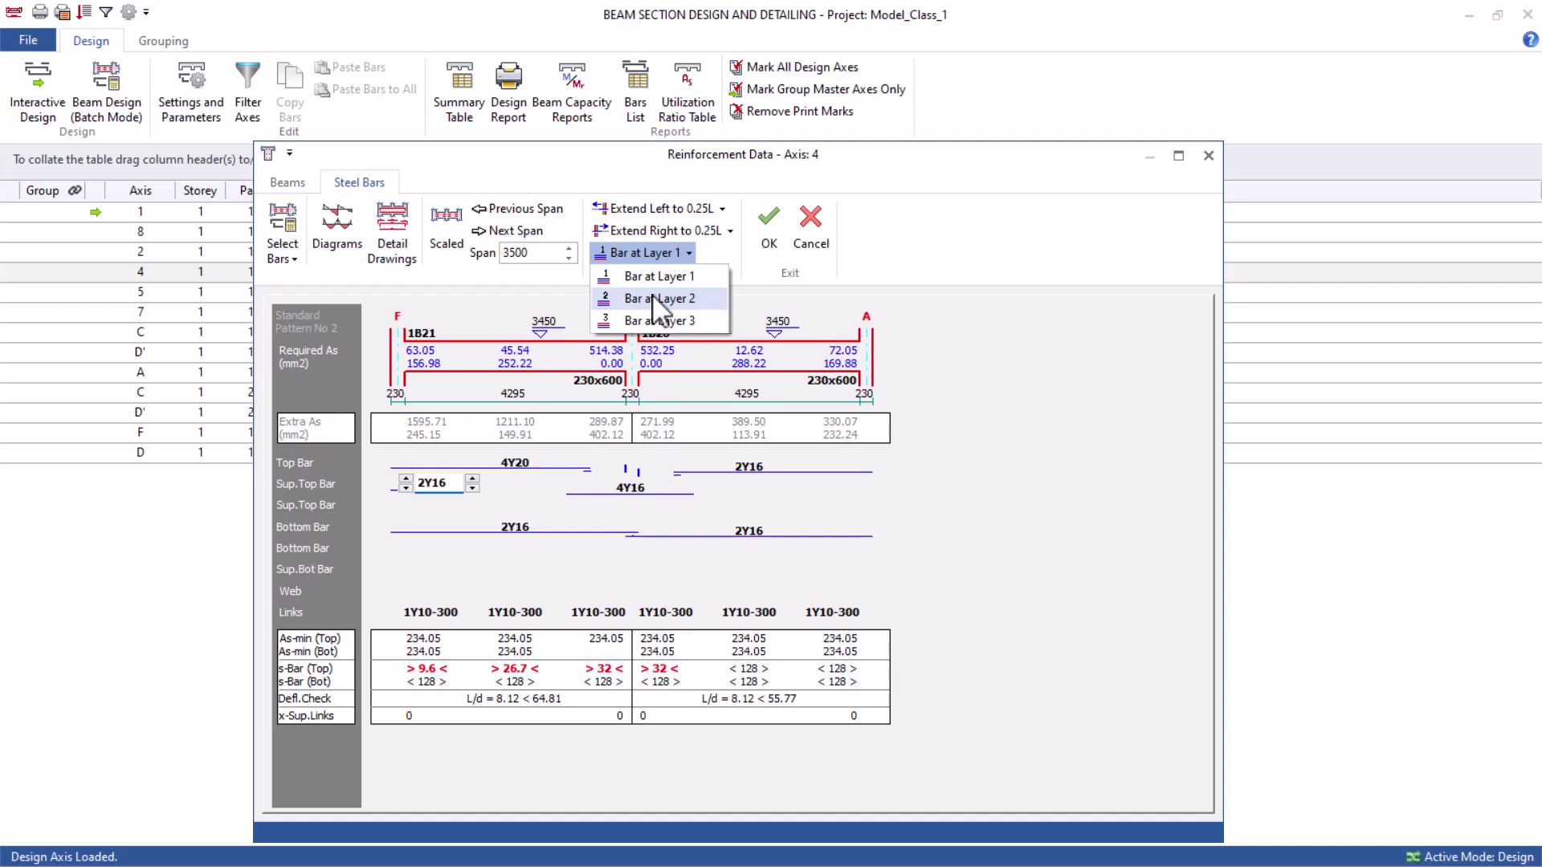
pyautogui.click(653, 298)
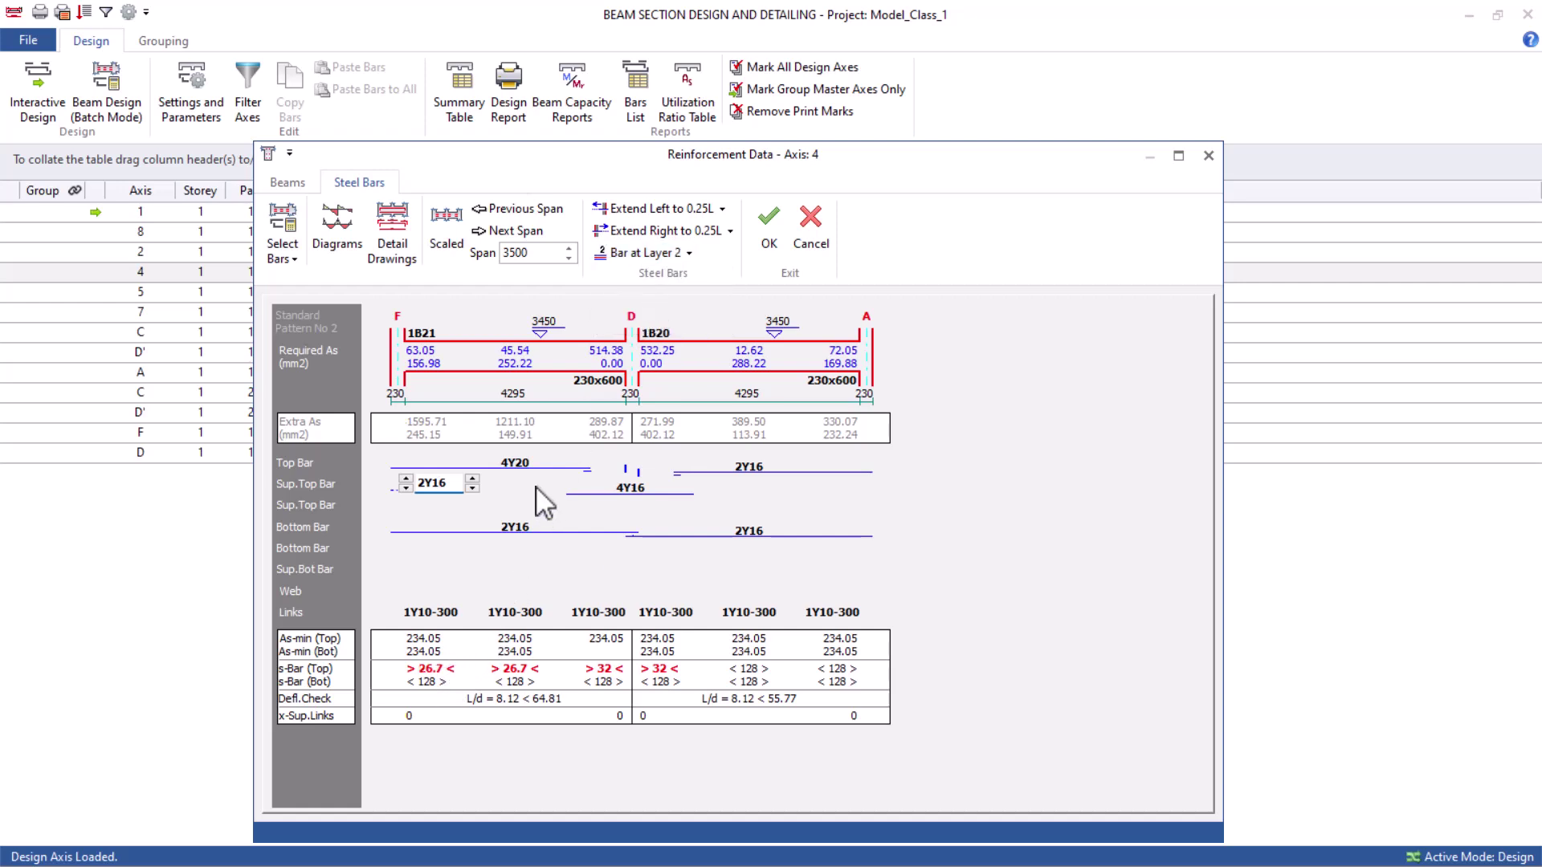
# Compare the layer assignments of the span 1B21 top bar and the support top bar at F.
pyautogui.click(525, 462)
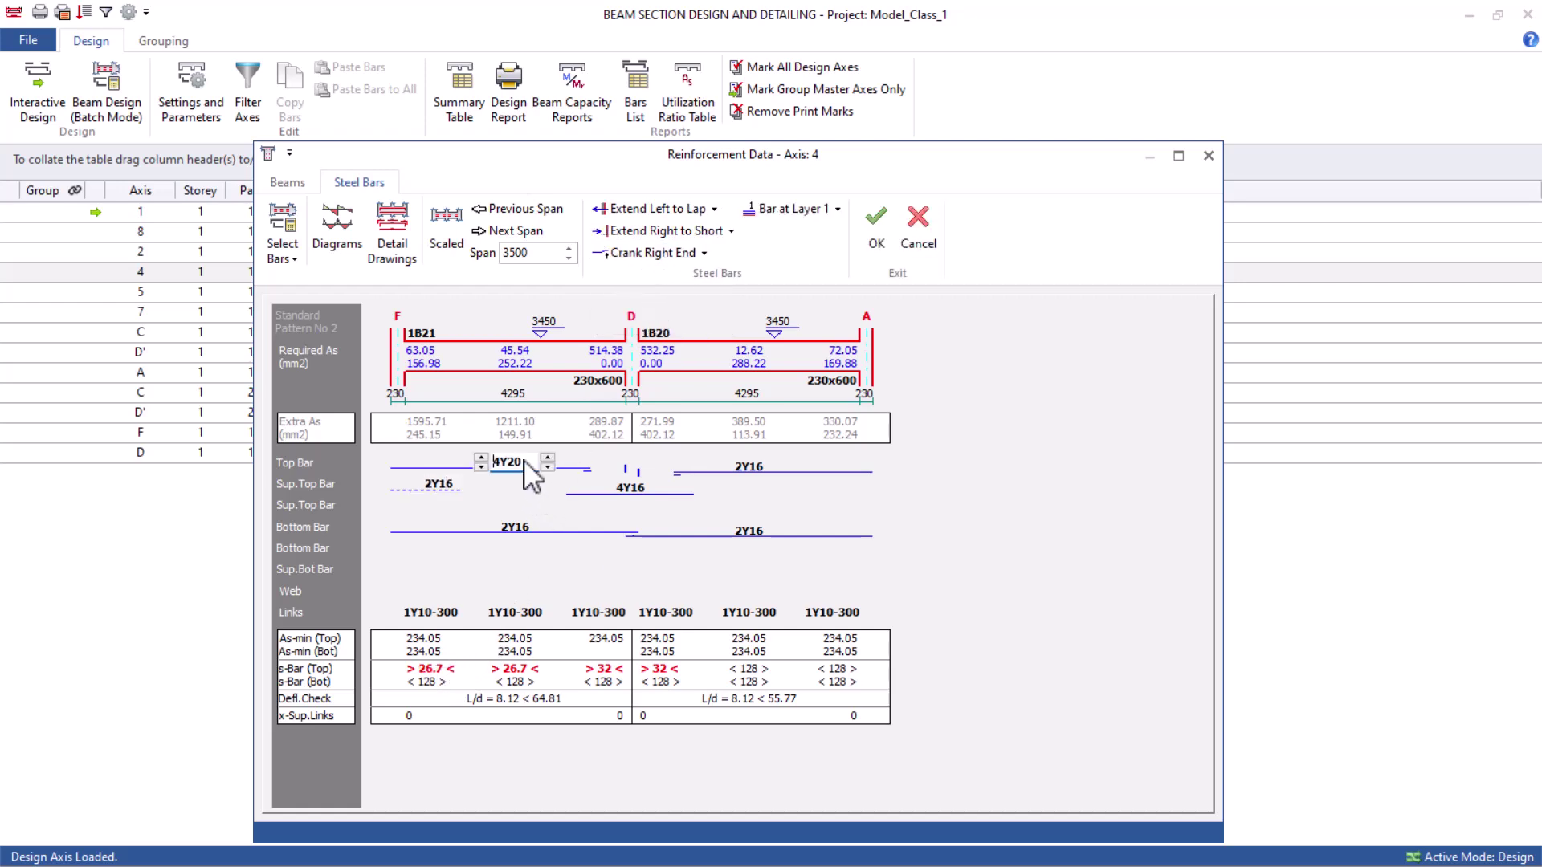
pyautogui.click(440, 486)
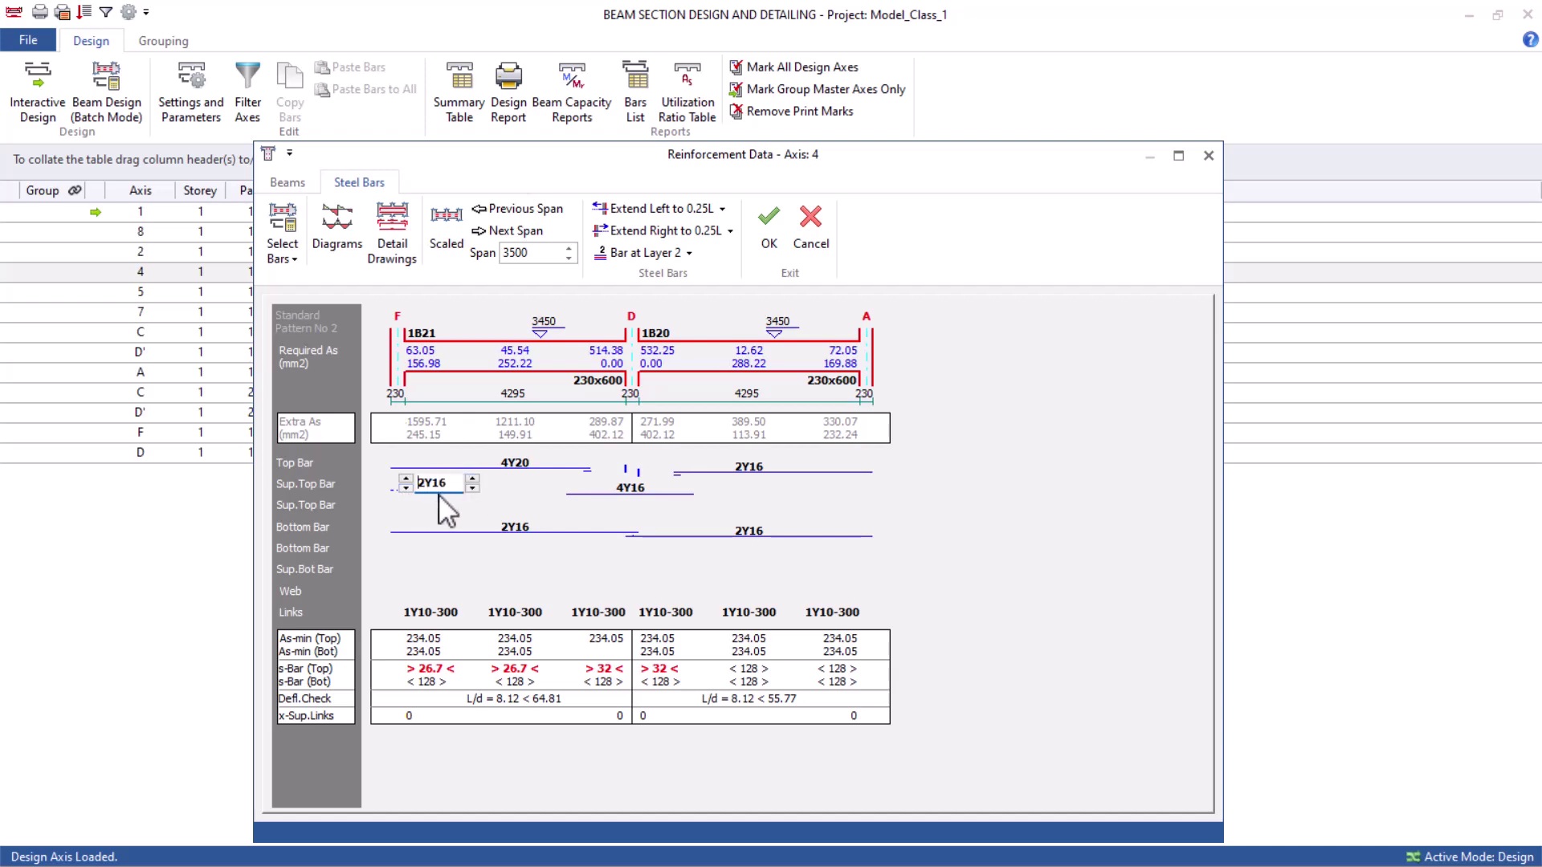
pyautogui.click(517, 466)
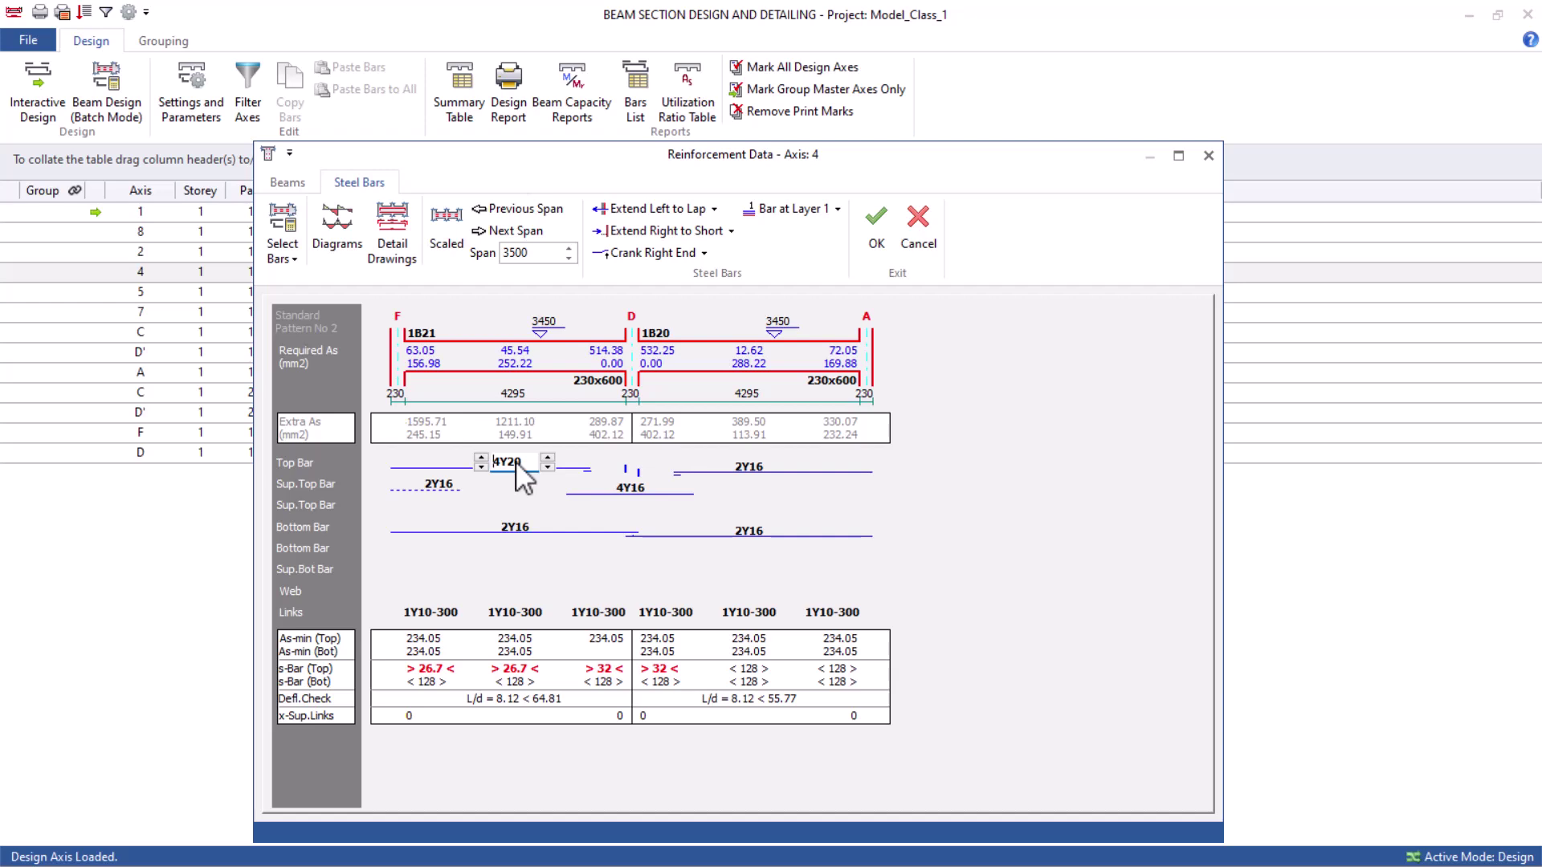
pyautogui.click(434, 484)
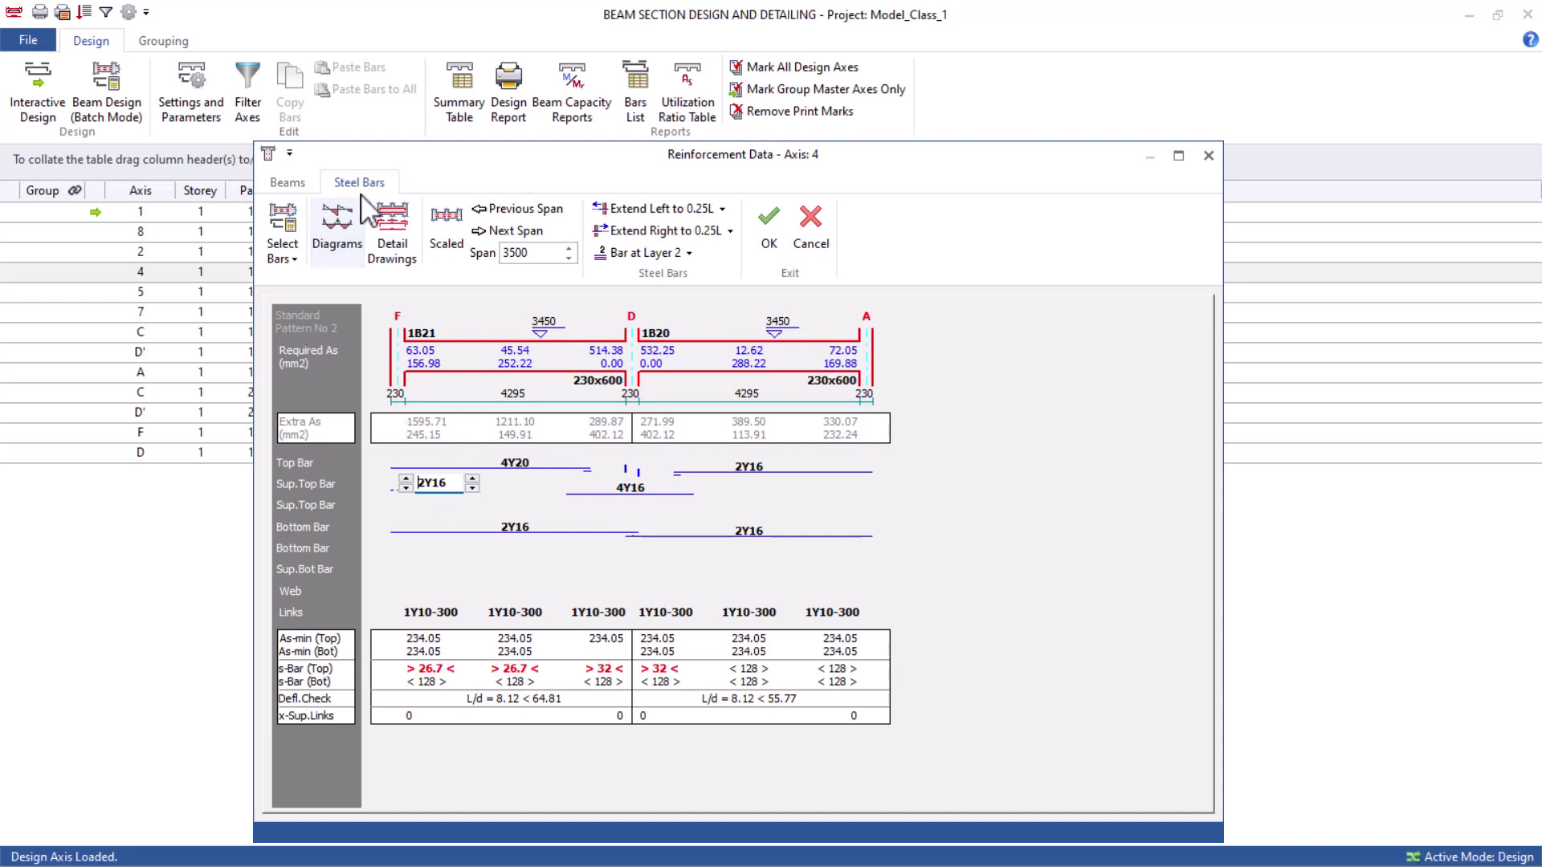
# Generate the detail drawings of axis 4 and examine how the two layers of top bars are arranged in section 1-1.
pyautogui.click(387, 229)
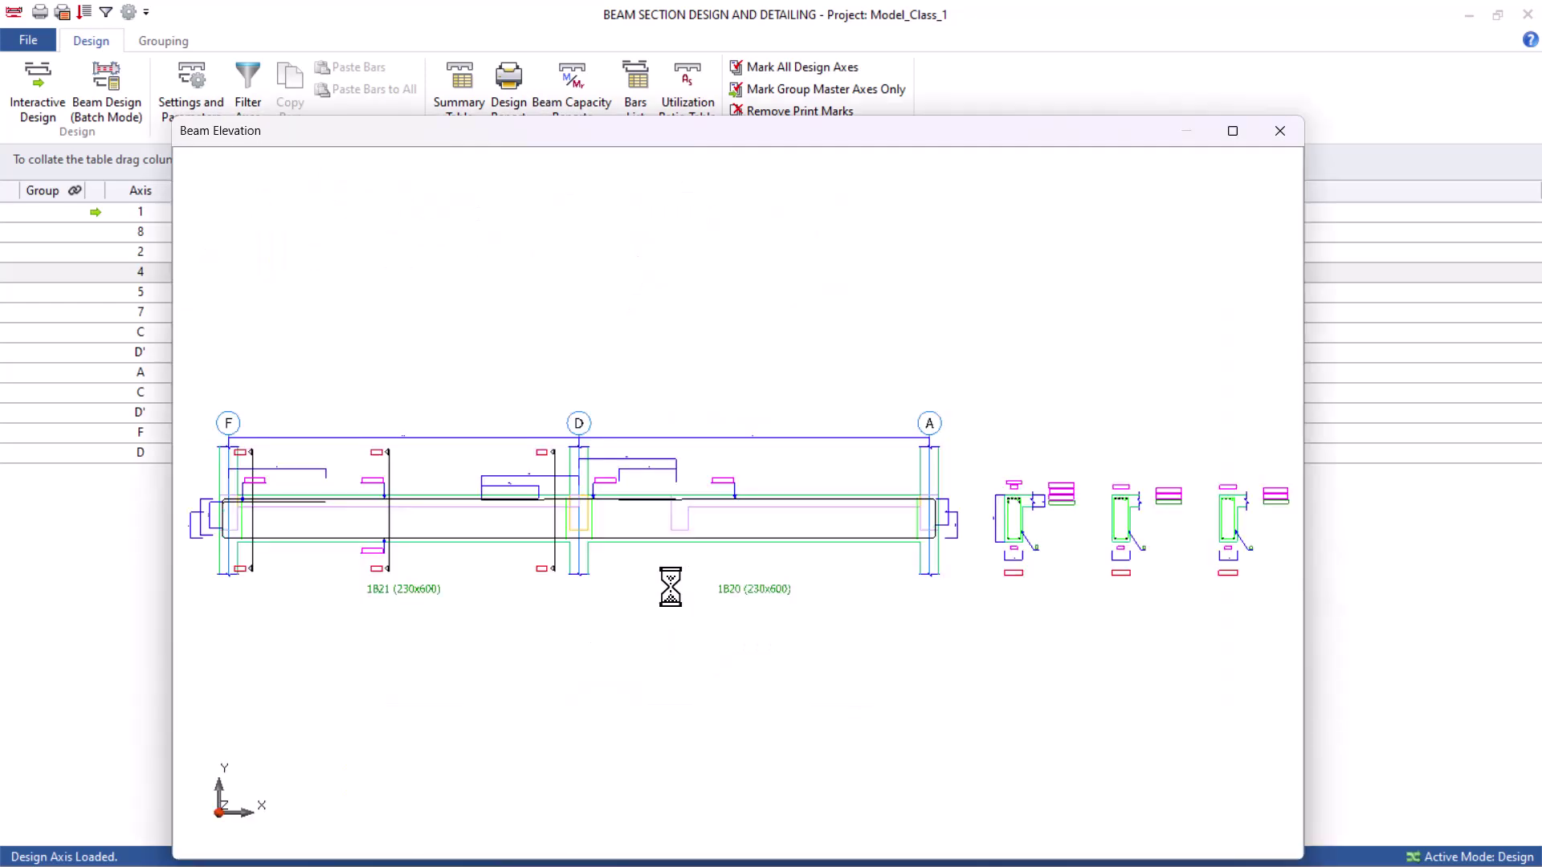
pyautogui.scroll(3, 996, 482)
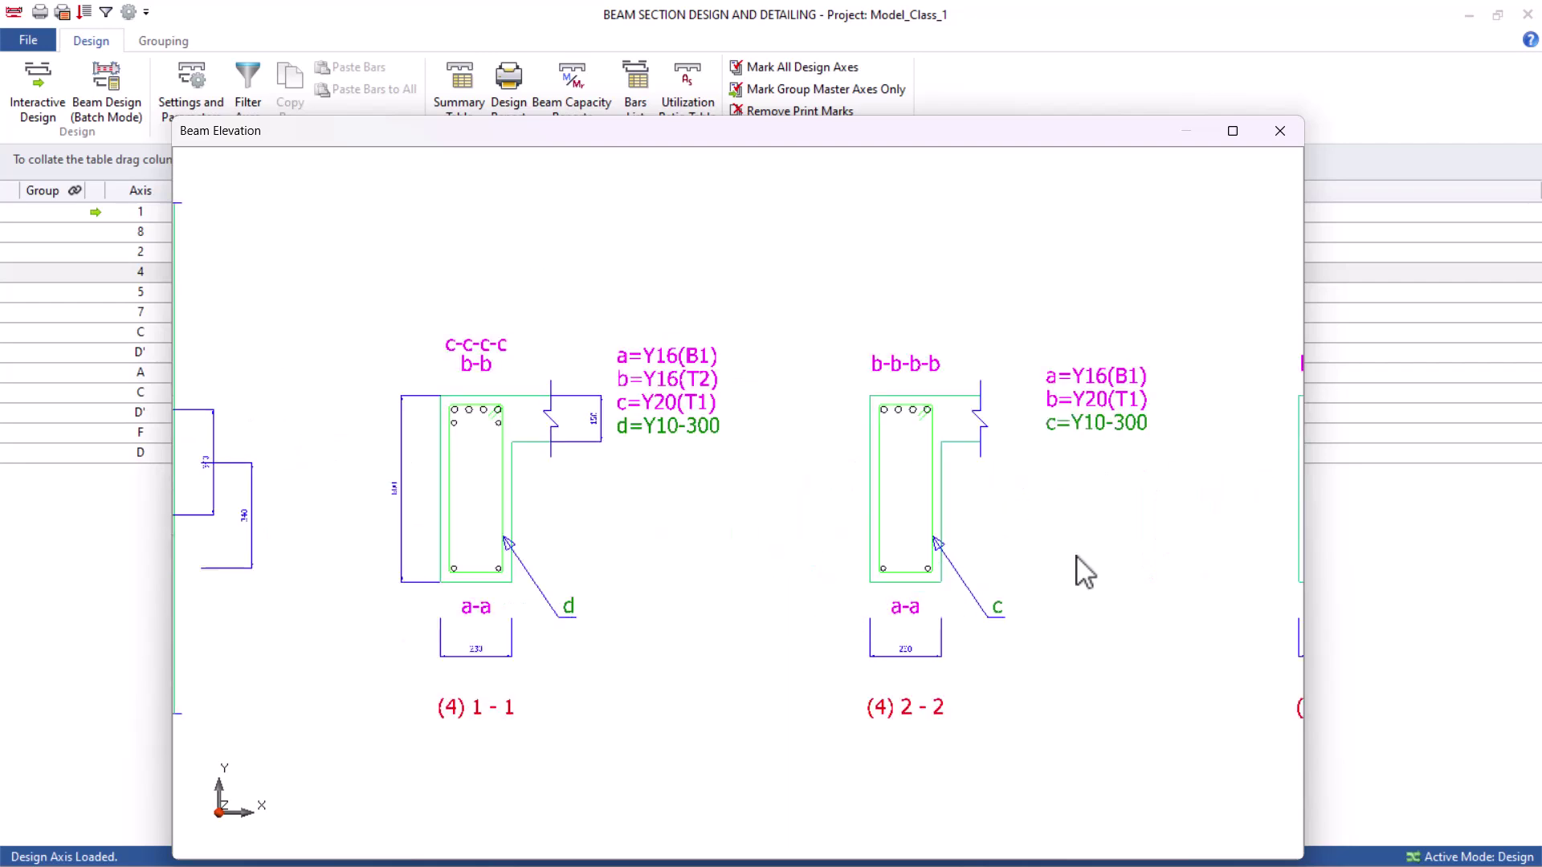
pyautogui.scroll(-2, 803, 466)
pyautogui.scroll(2, 722, 449)
pyautogui.scroll(3, 650, 453)
pyautogui.scroll(-3, 679, 370)
pyautogui.scroll(3, 672, 371)
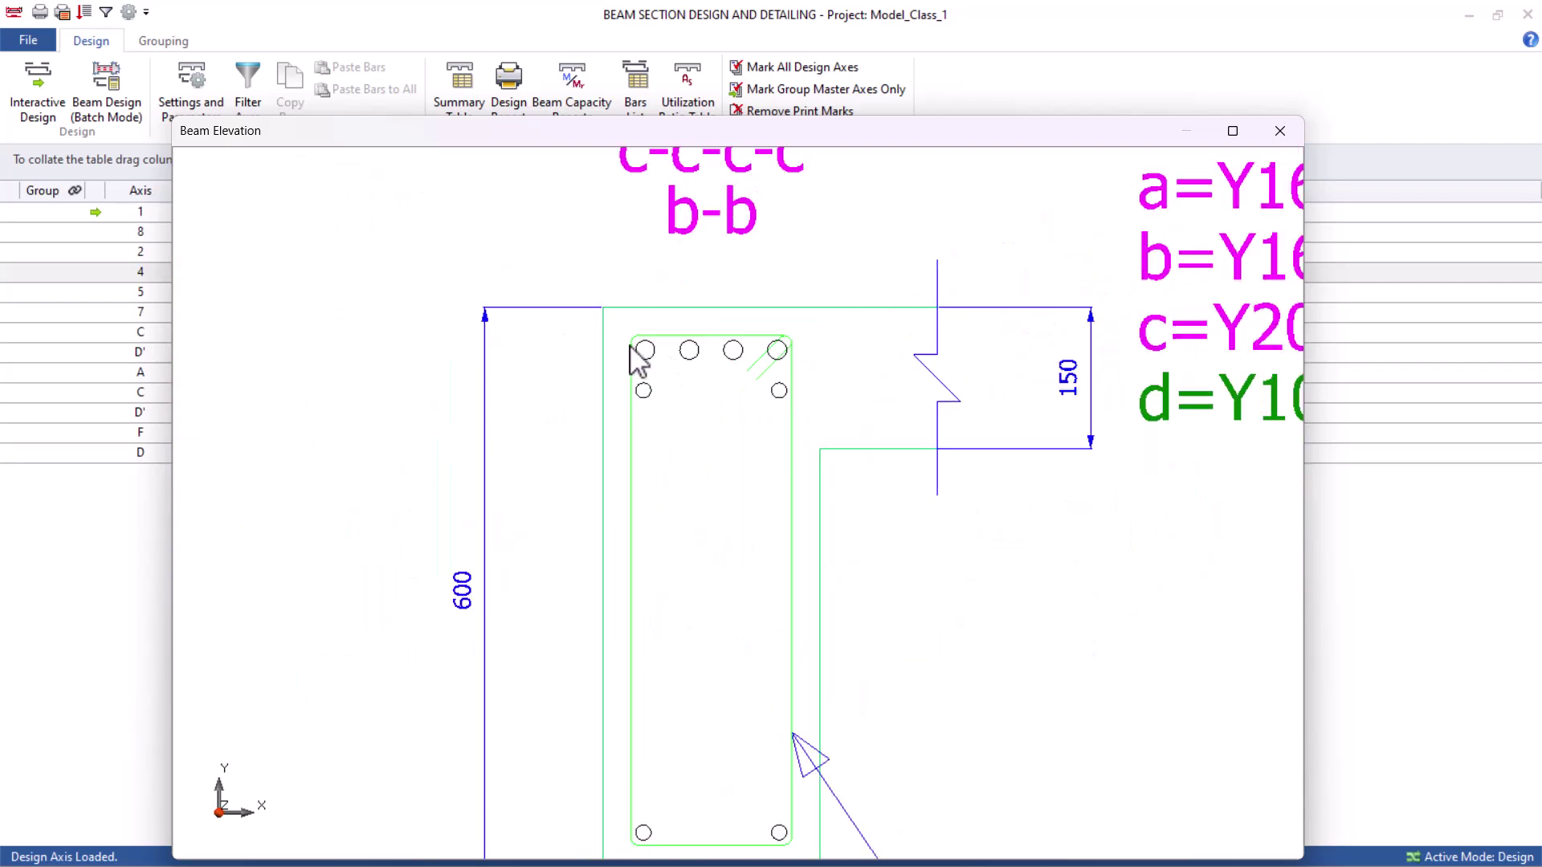
pyautogui.scroll(-3, 666, 357)
pyautogui.scroll(3, 638, 418)
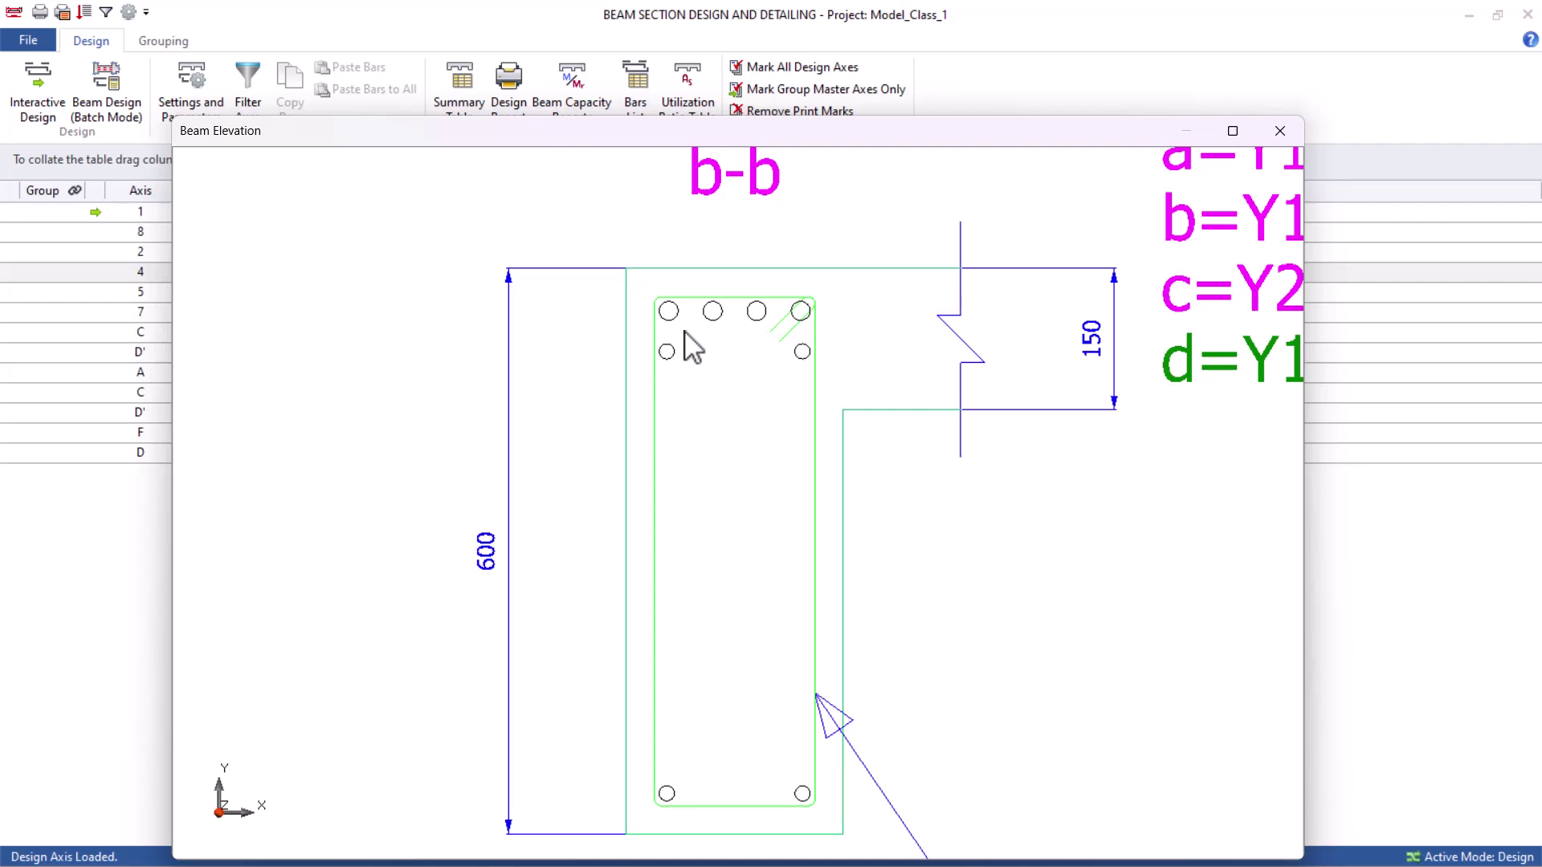
pyautogui.click(1280, 130)
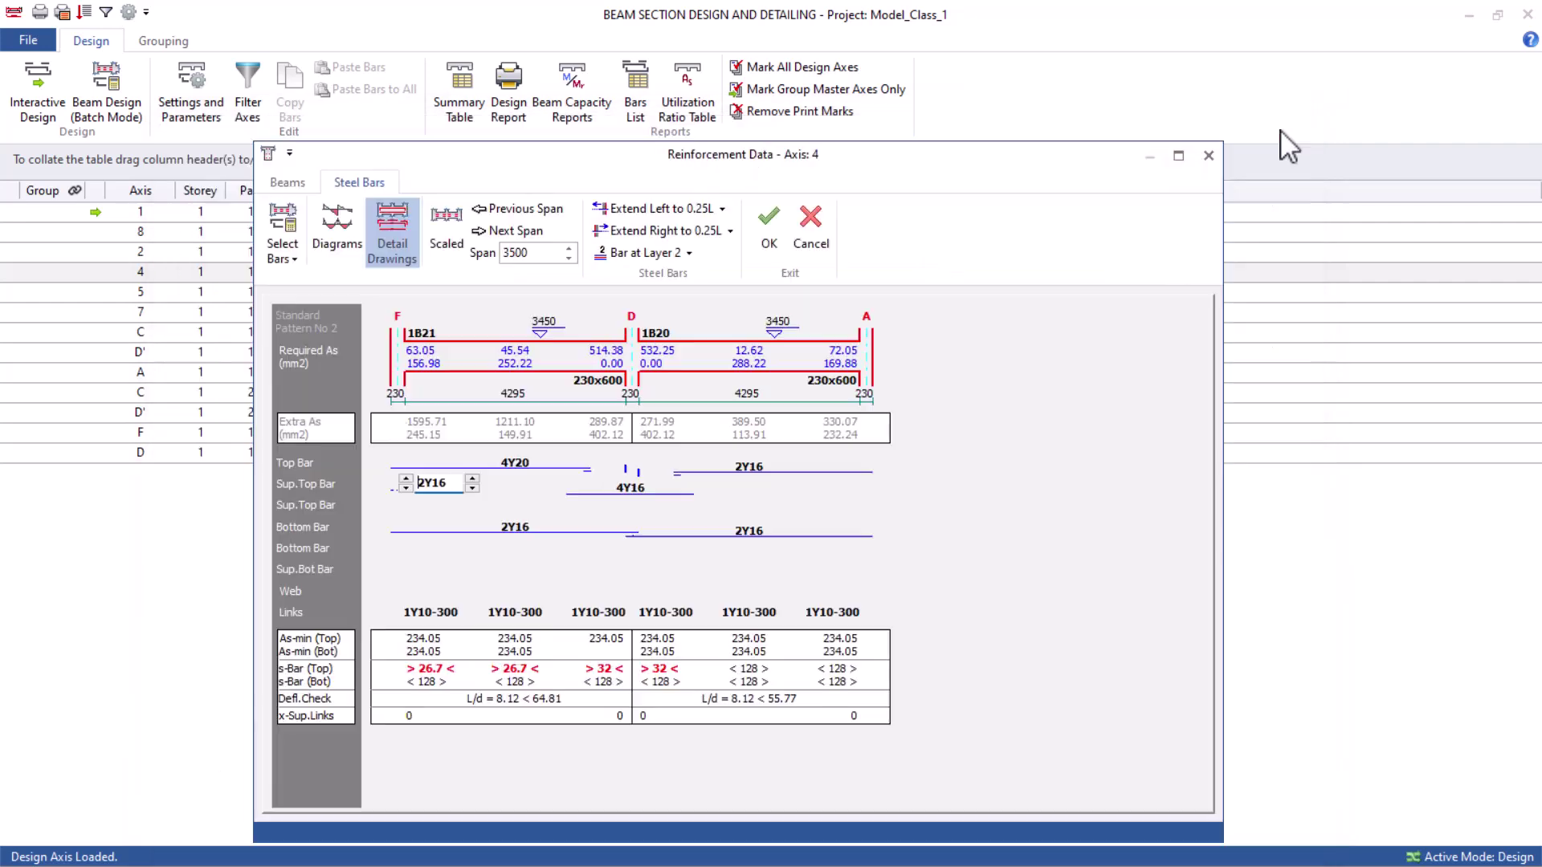
# Re-enter the support top bar at F as 2Y16 and assign it to layer 1.
pyautogui.click(405, 488)
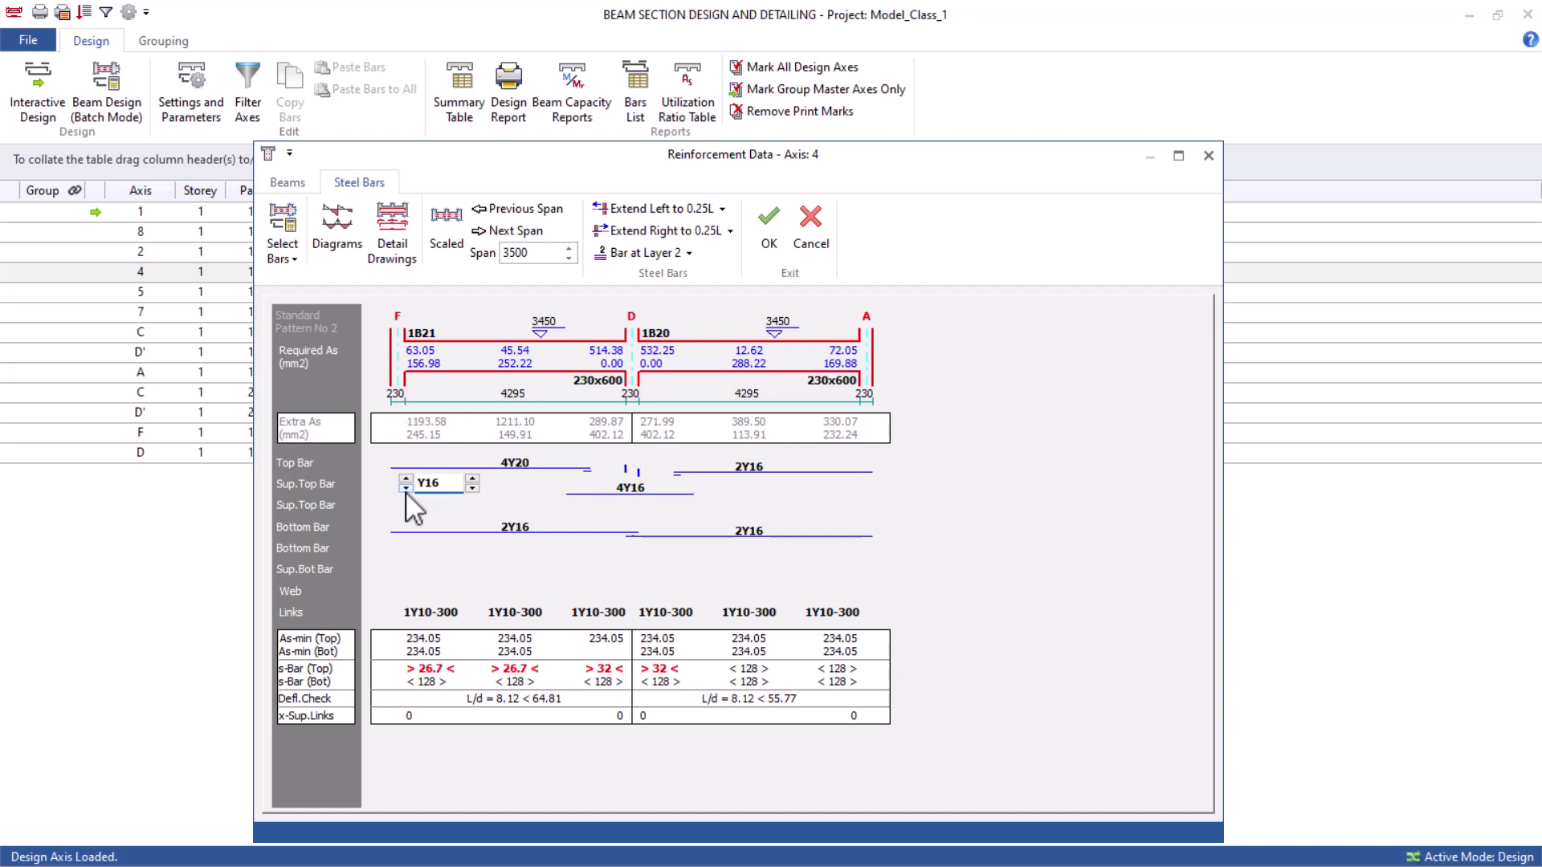
pyautogui.click(405, 479)
pyautogui.click(688, 253)
pyautogui.click(654, 275)
pyautogui.click(688, 253)
pyautogui.click(659, 276)
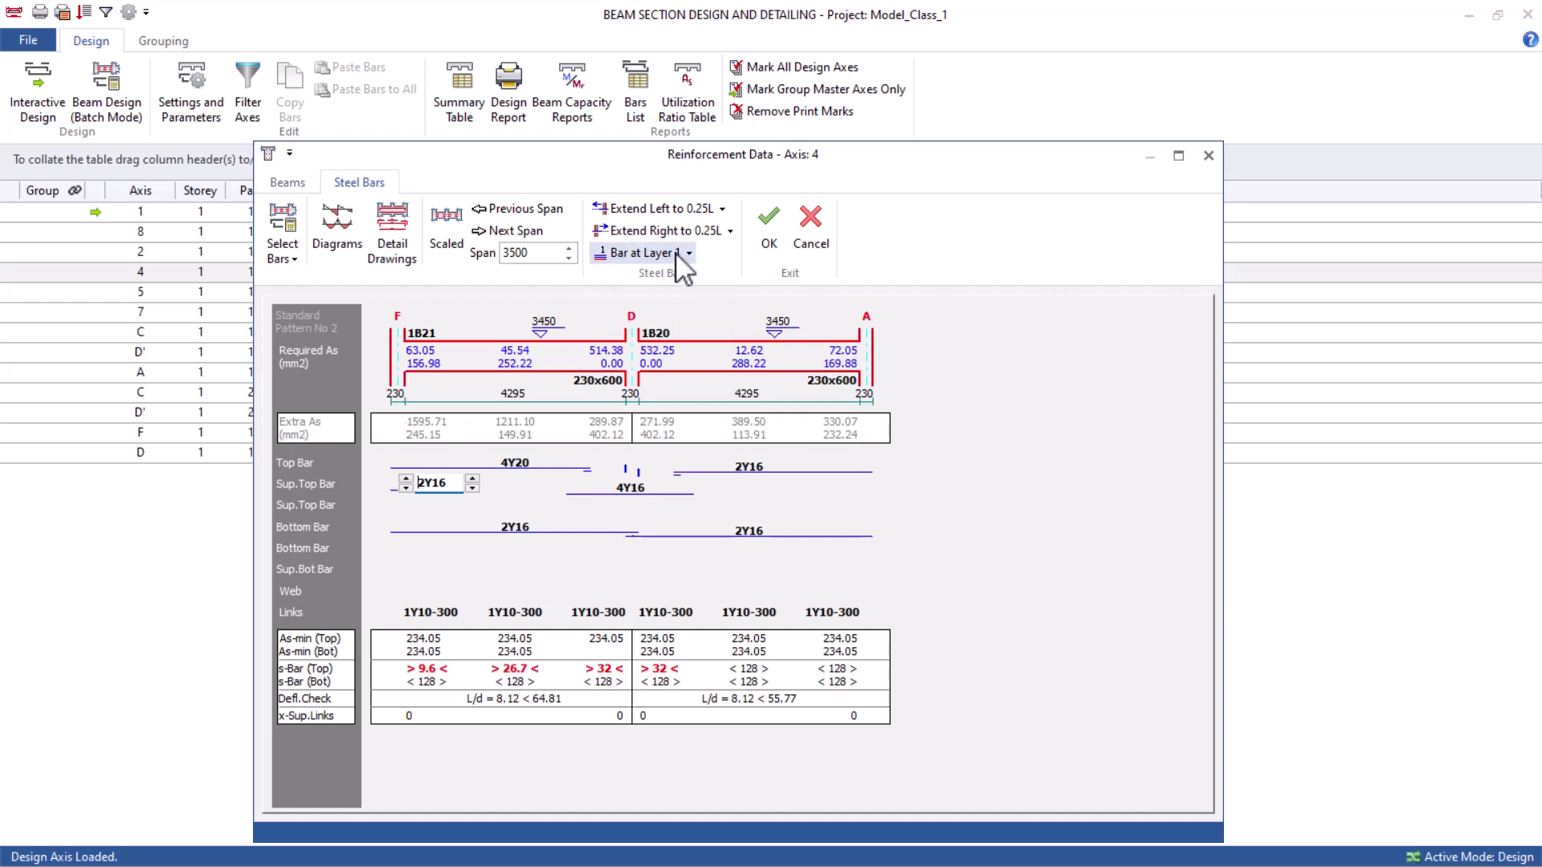
# Reopen the detail drawings of axis 4 and examine the arrangement and spacing of the single-layer top bars in section 1-1.
pyautogui.click(402, 225)
pyautogui.scroll(10, 1181, 673)
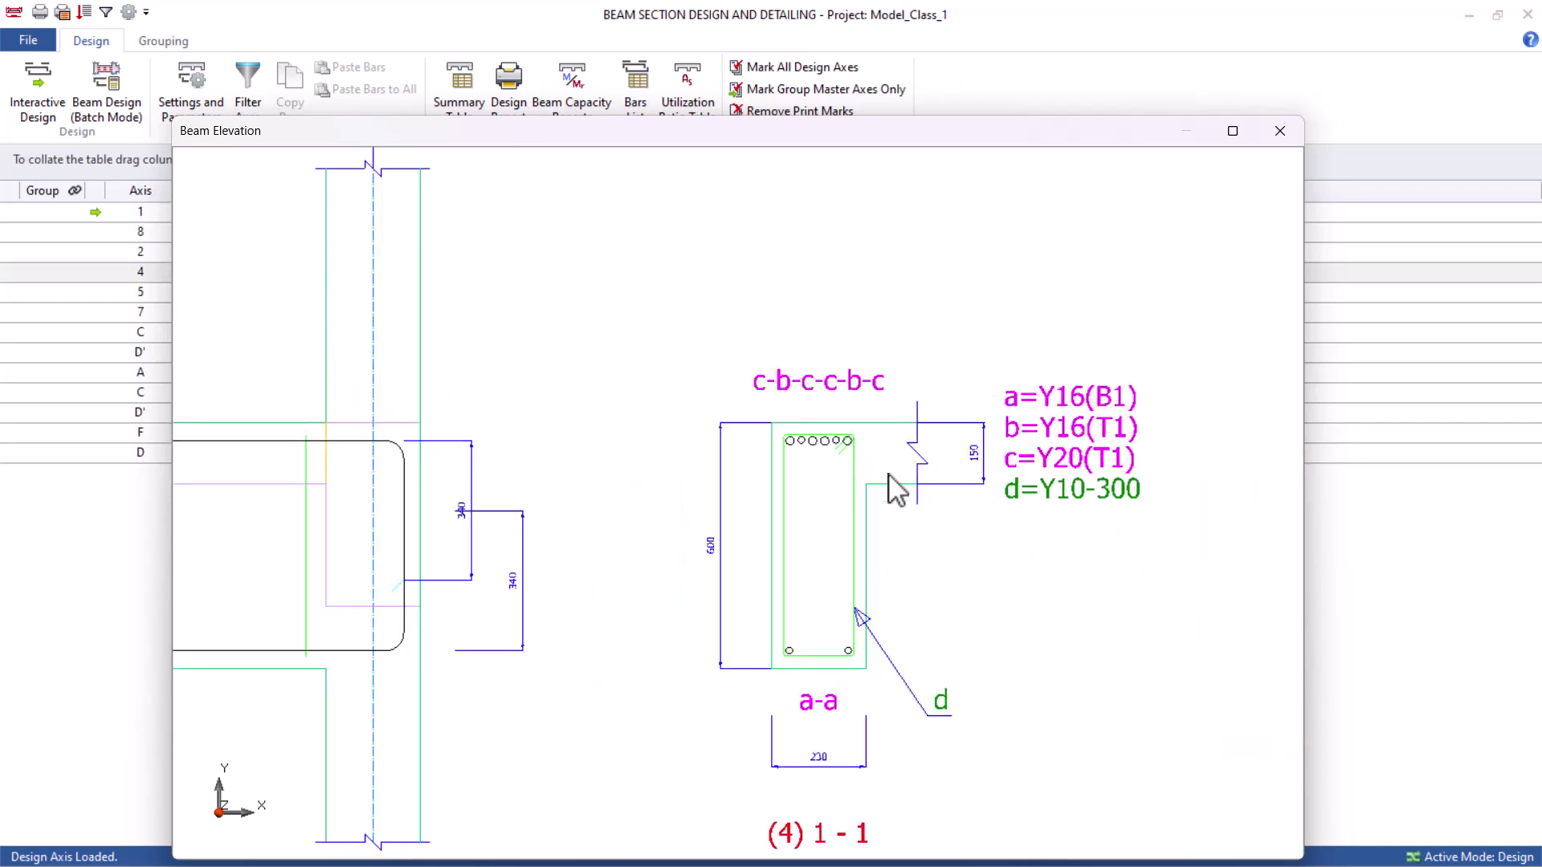
pyautogui.scroll(3, 1078, 514)
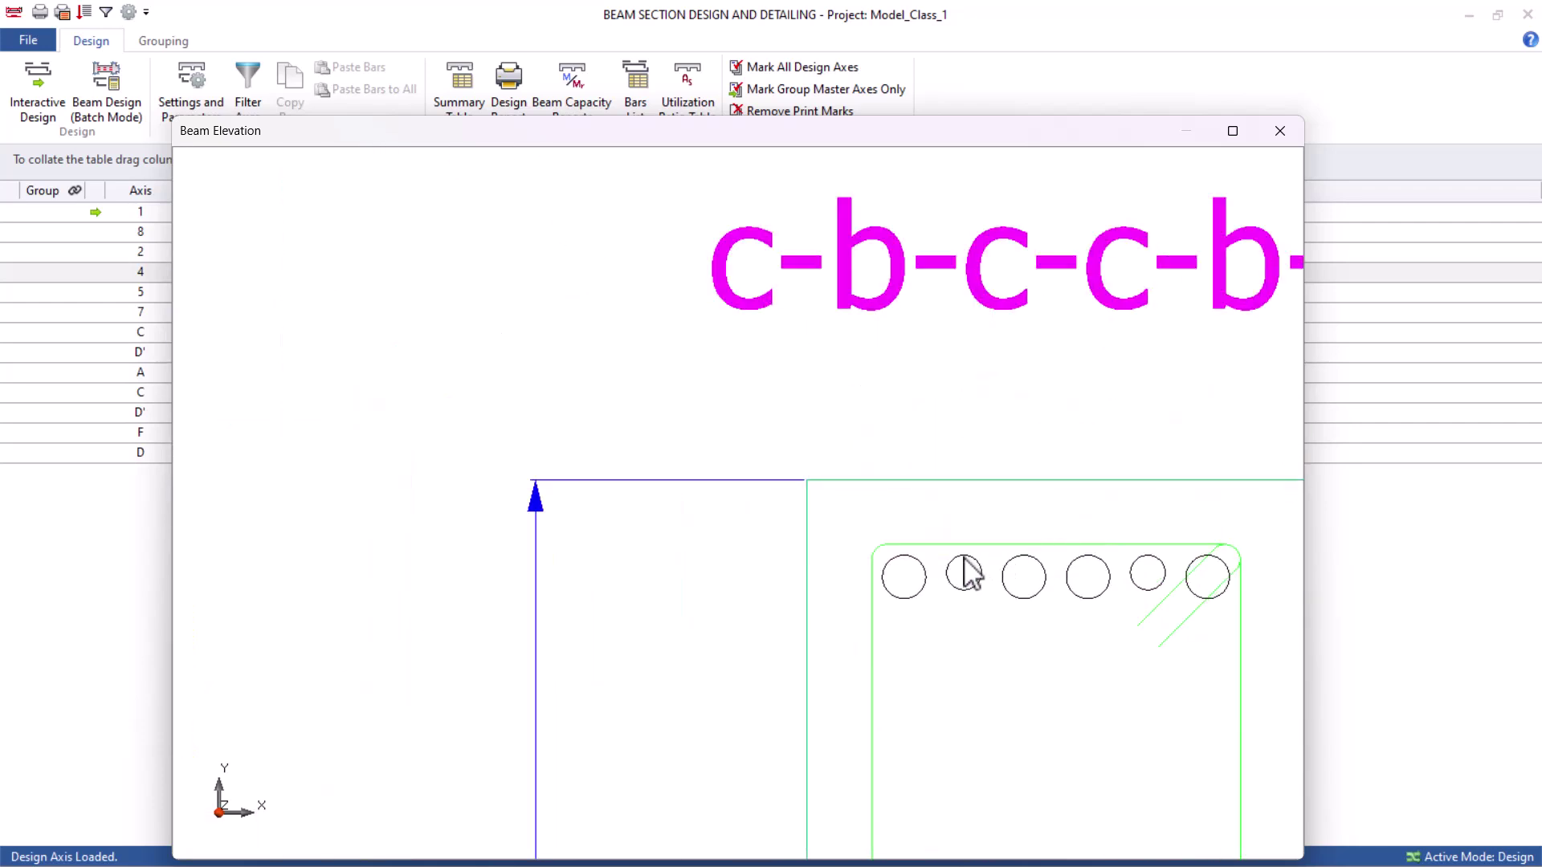
pyautogui.scroll(-3, 819, 571)
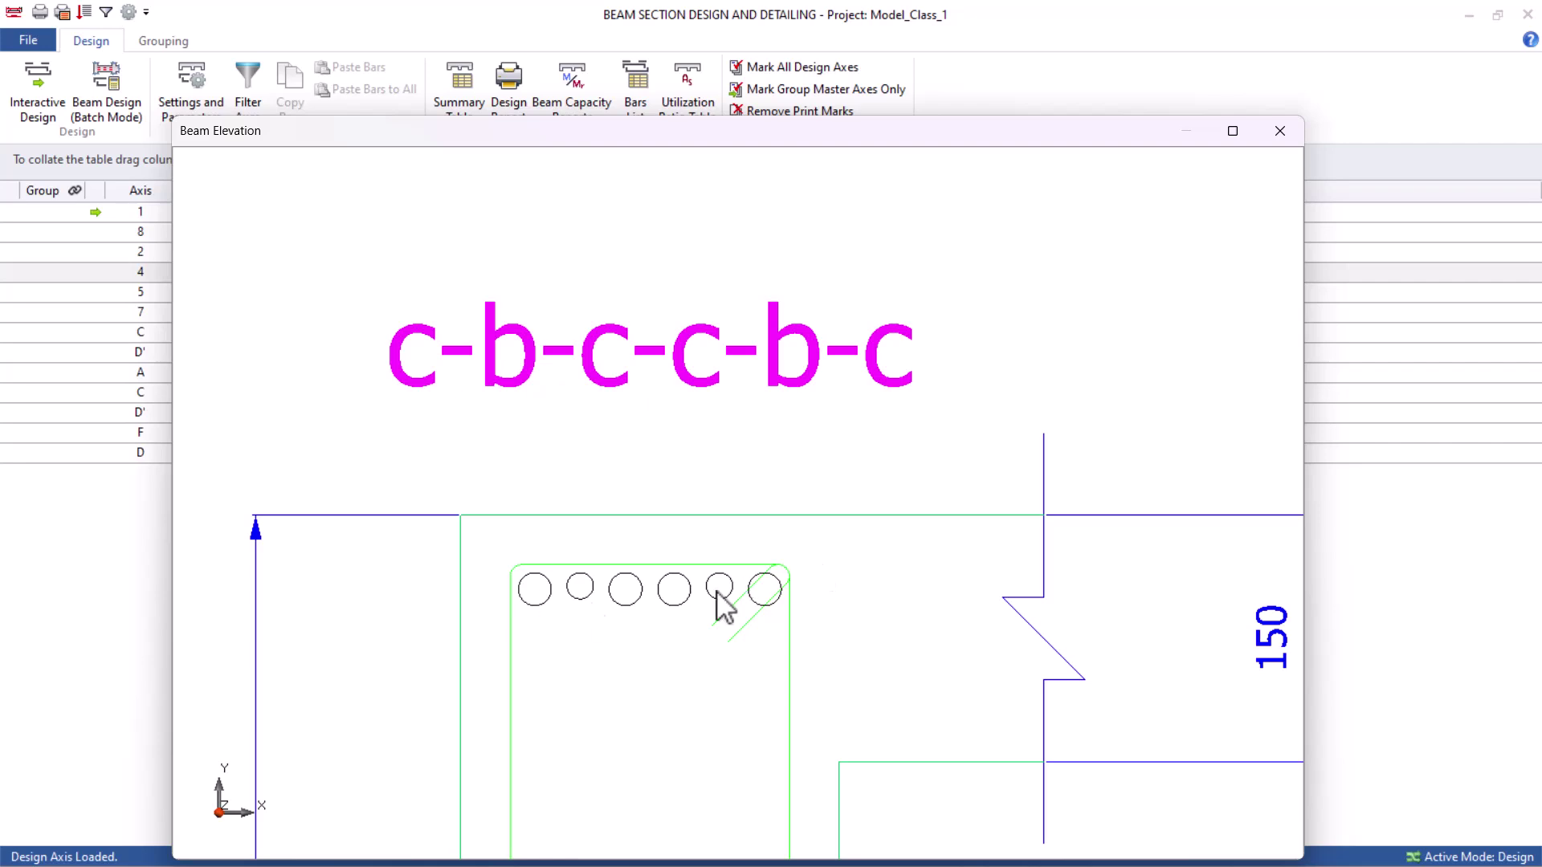
# Inspect the c-b-c-c-b-c top bar arrangement in axis 4's section drawing and close the beam elevation.
pyautogui.scroll(-1, 645, 546)
pyautogui.scroll(-3, 676, 558)
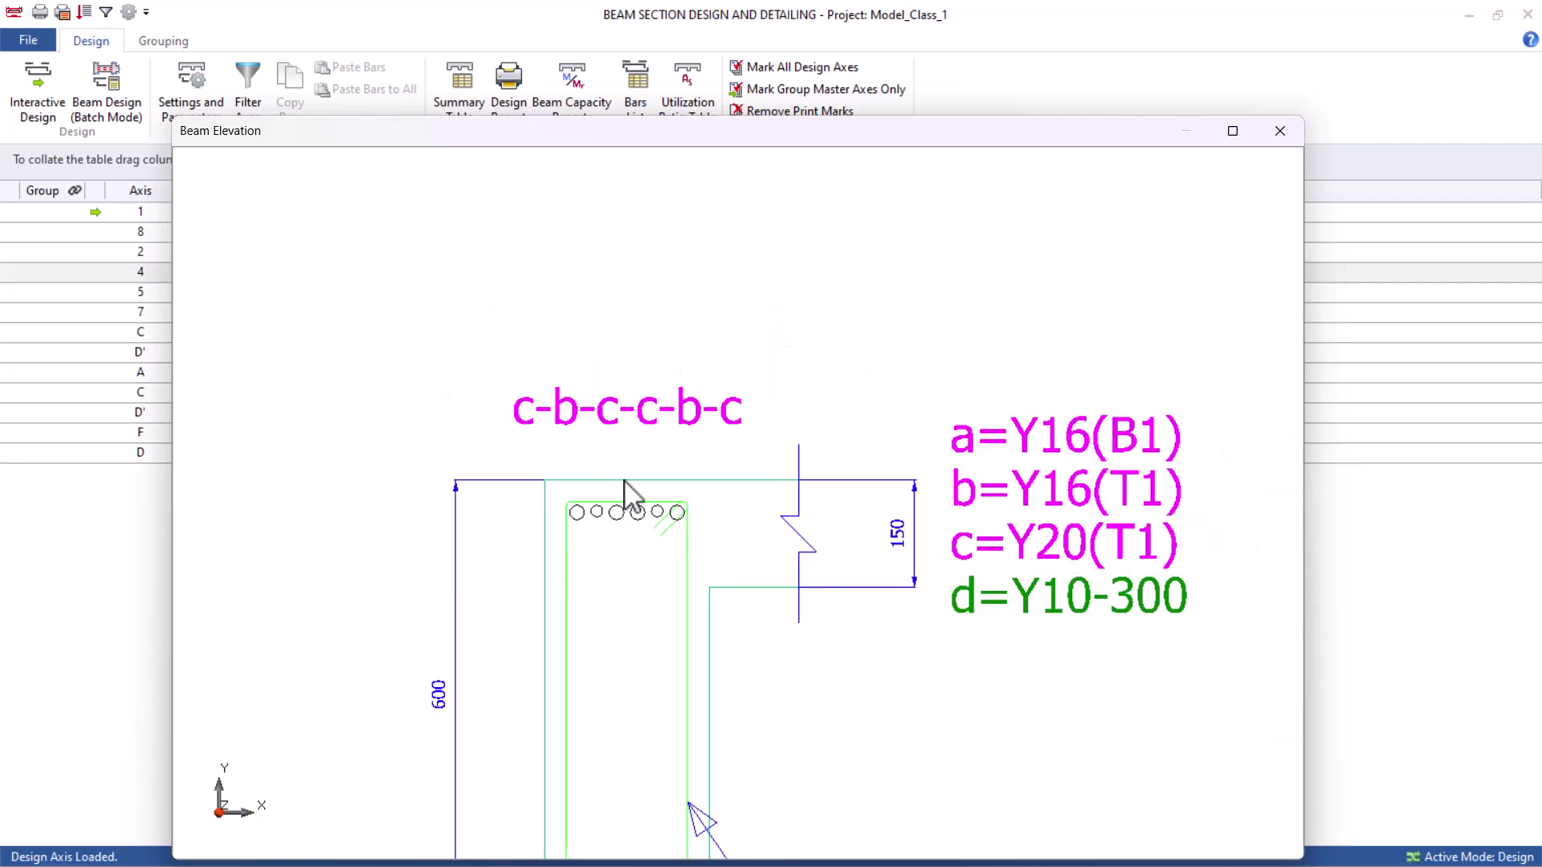
pyautogui.scroll(3, 630, 498)
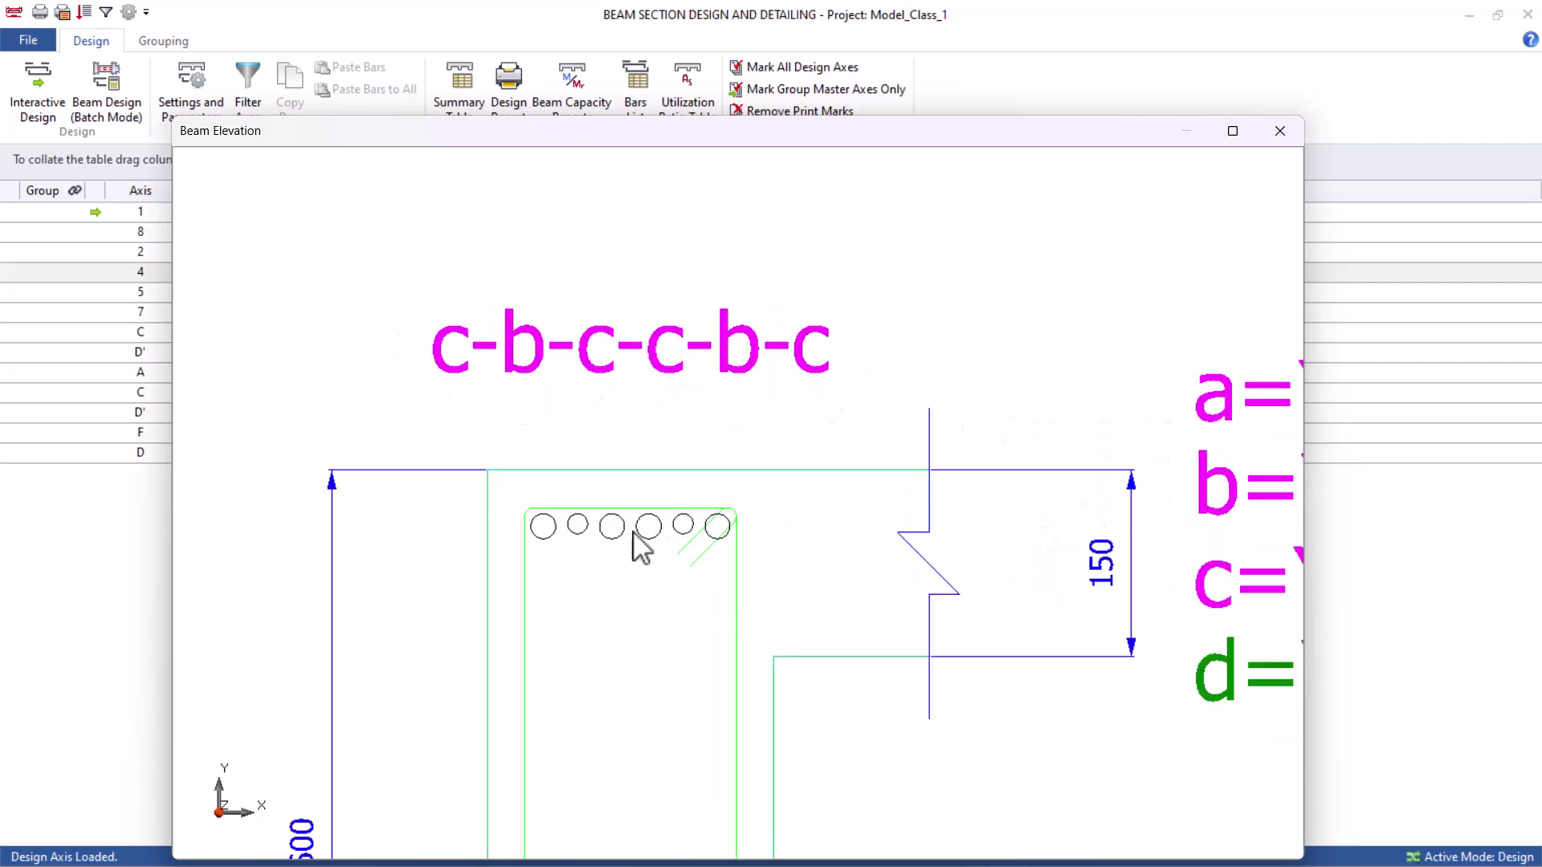
pyautogui.click(1279, 131)
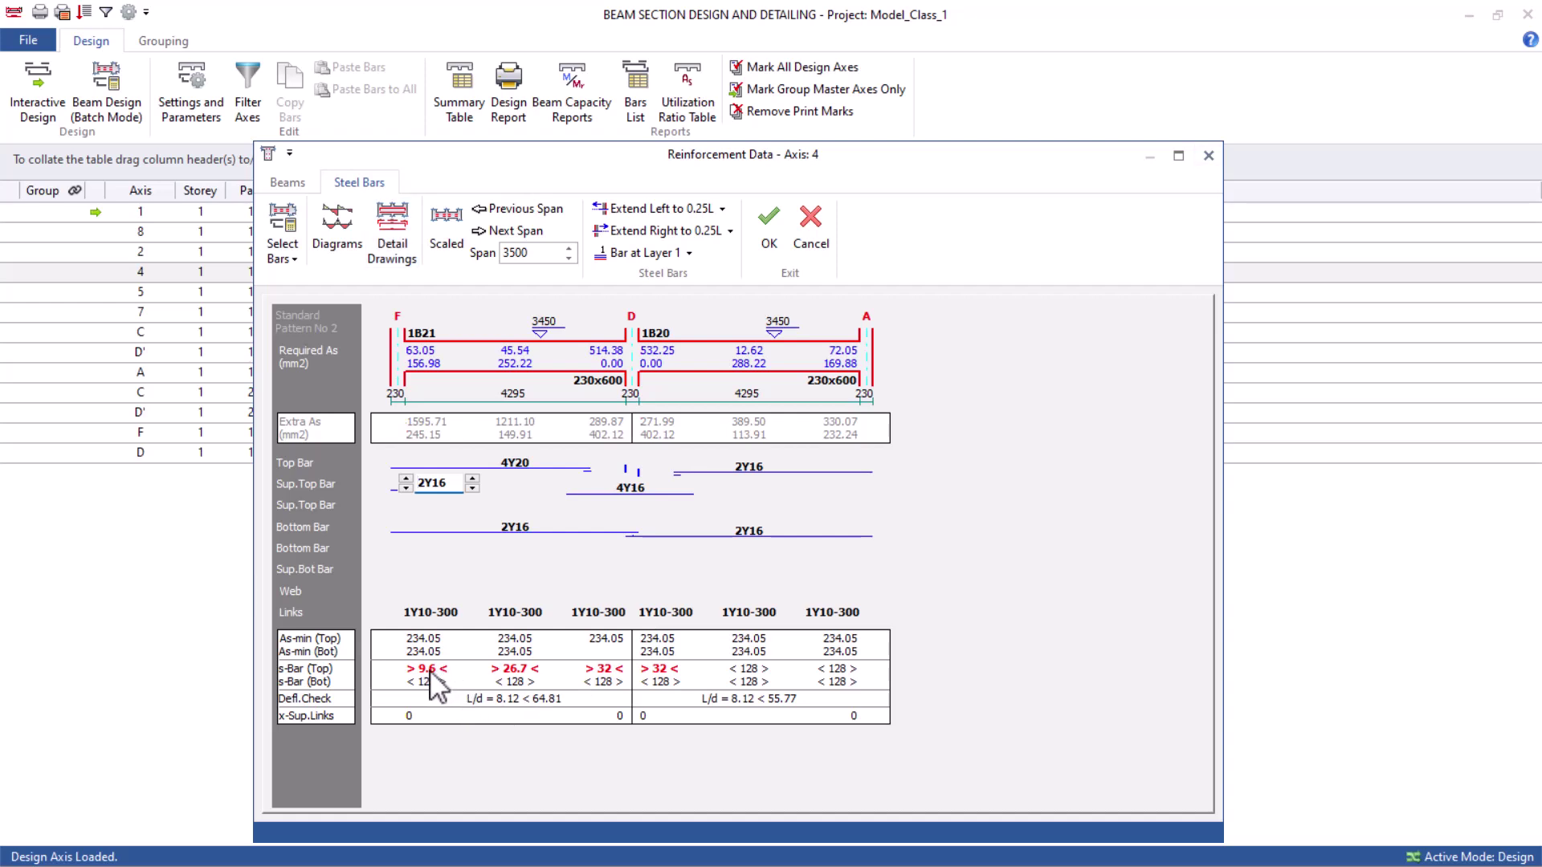
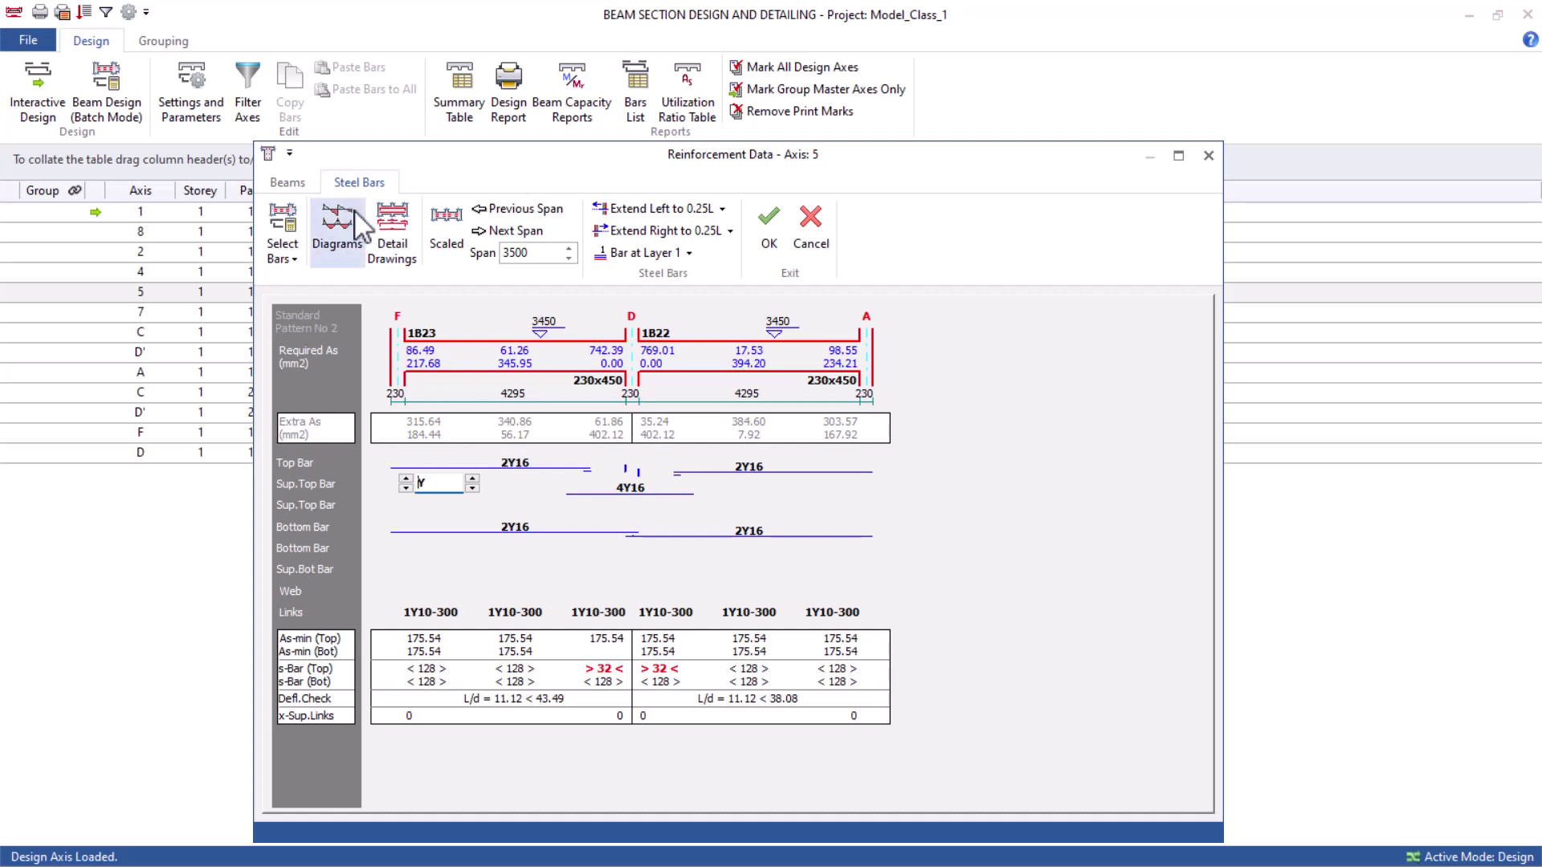
# Set the depth of axis 5 beams 1B23 and 1B22 to 600 mm, redesign the axis and save it.
pyautogui.click(289, 183)
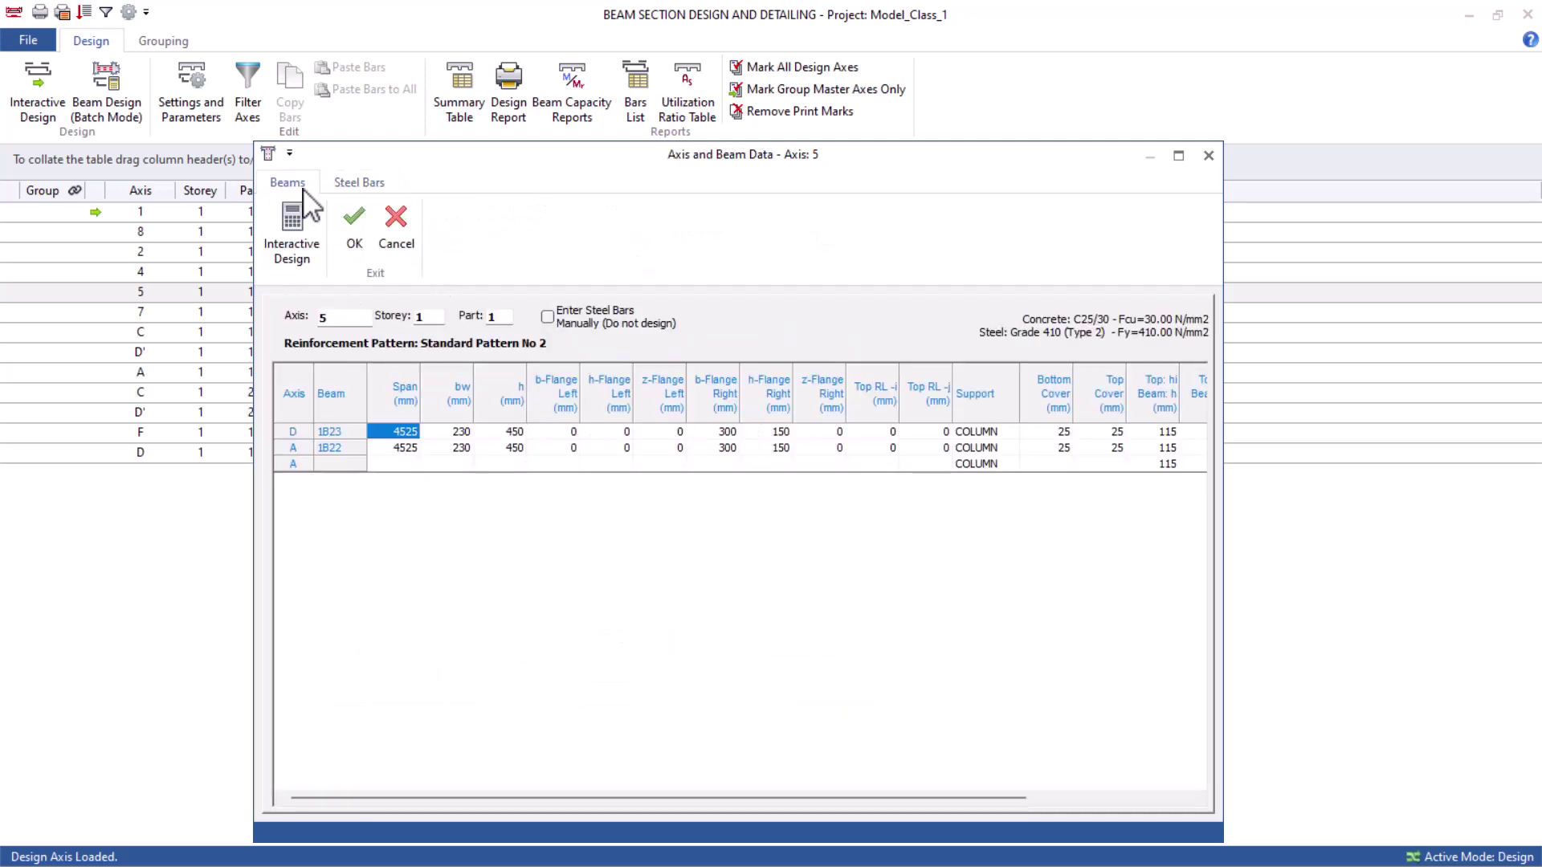
pyautogui.click(514, 434)
pyautogui.write('6000')
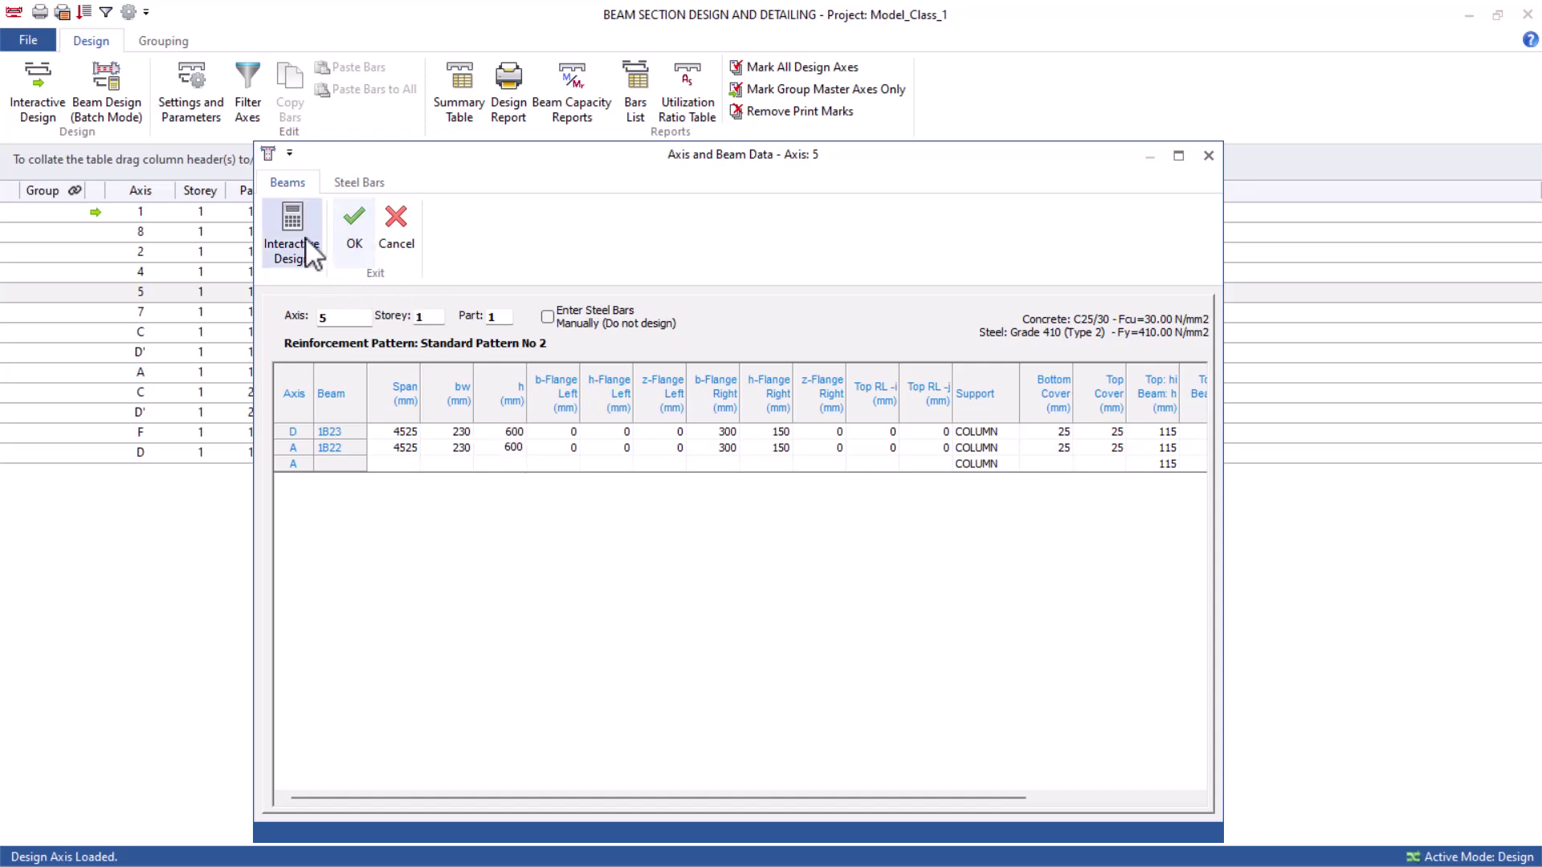
pyautogui.click(301, 253)
pyautogui.click(913, 635)
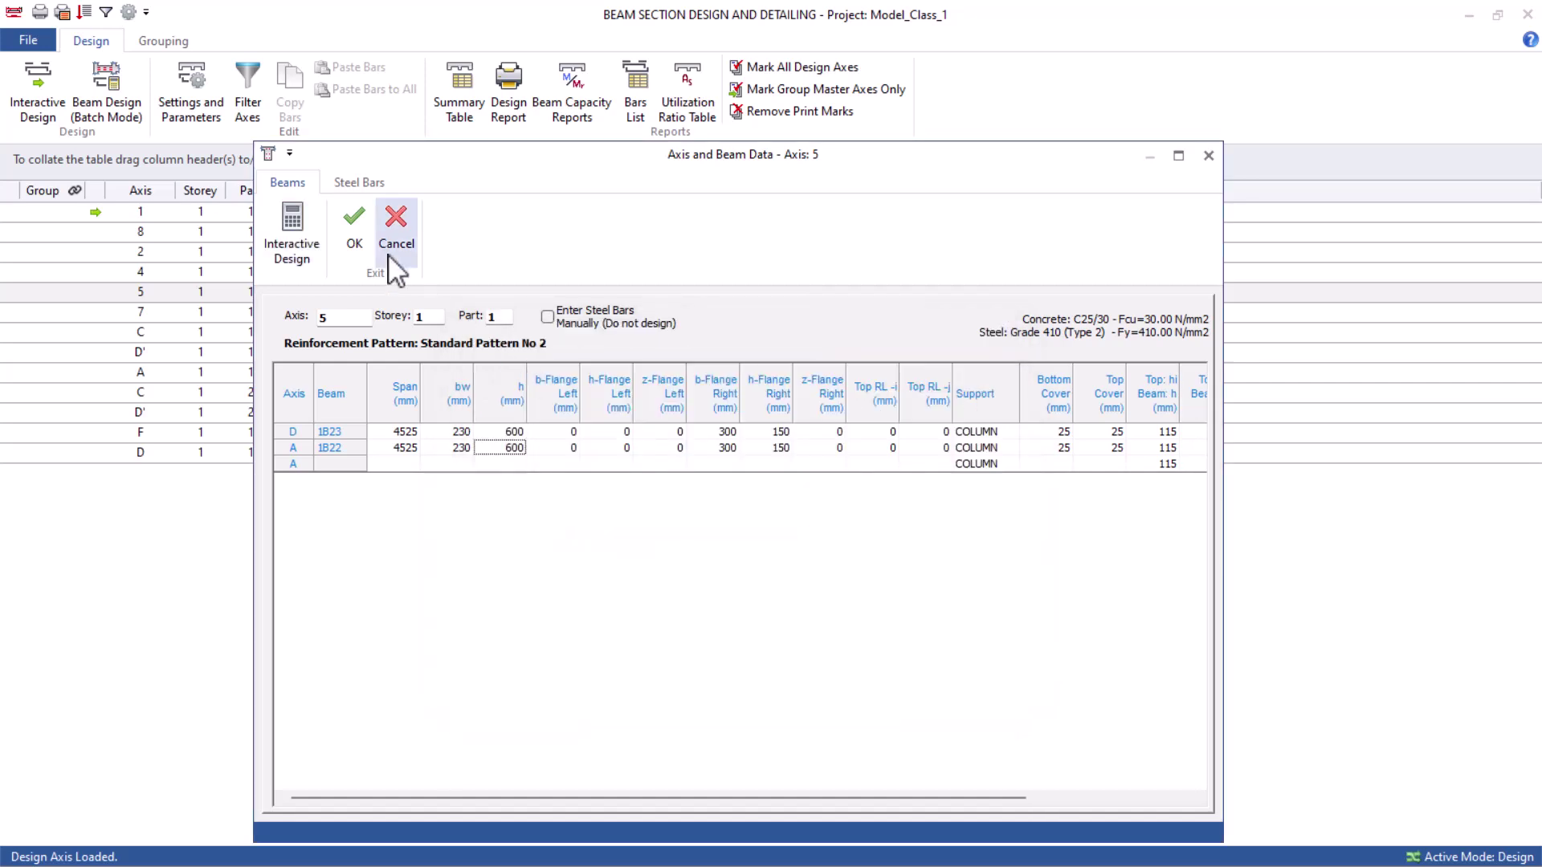
pyautogui.click(354, 229)
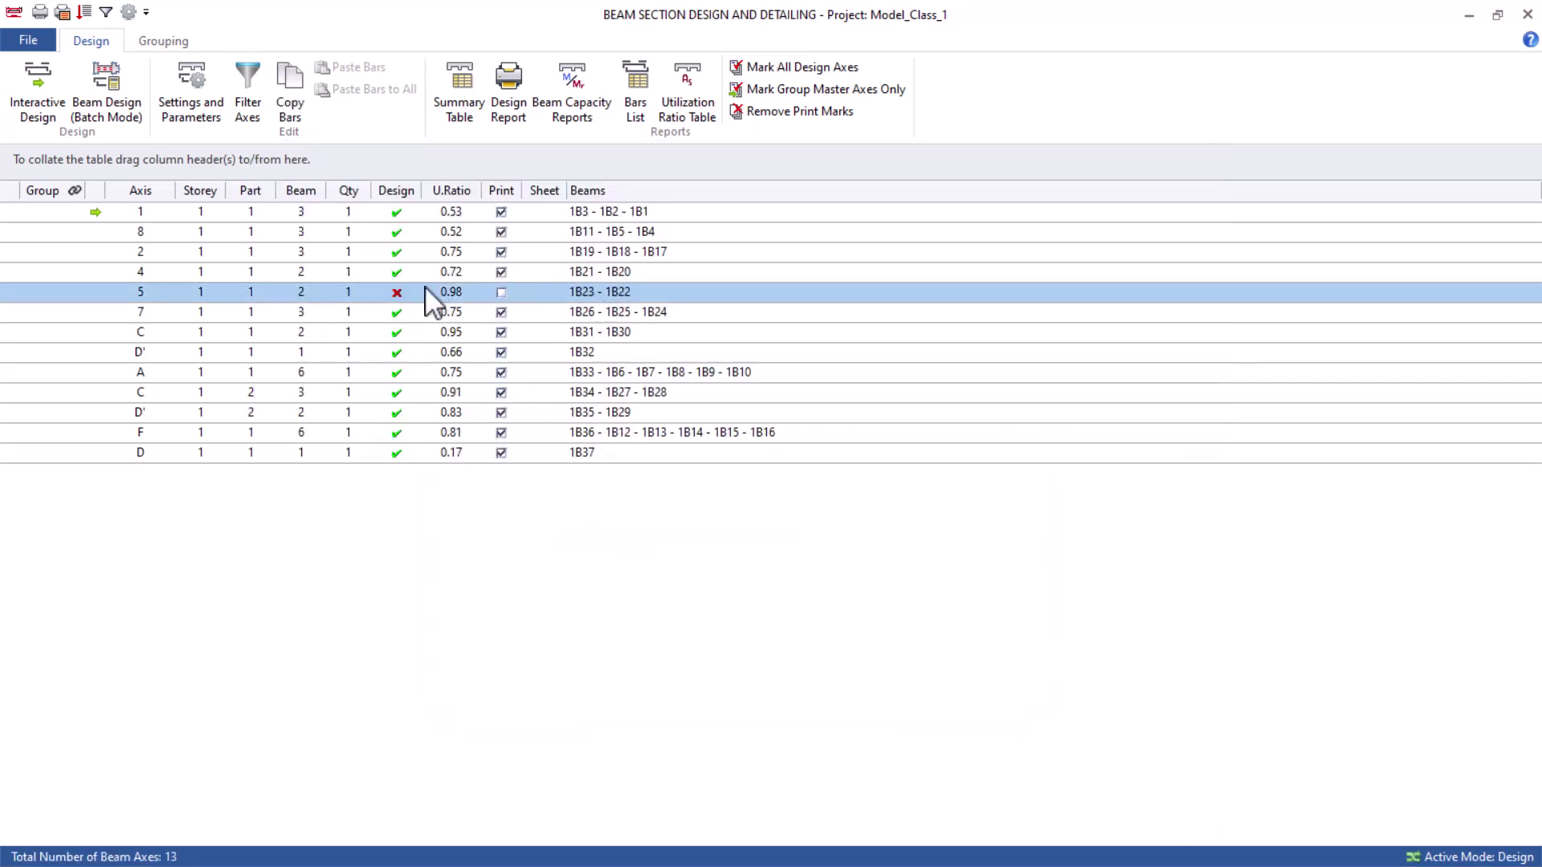
# Reopen axis 5, review the reinforcement of the 230x600 beams and accept the design.
pyautogui.doubleClick(465, 293)
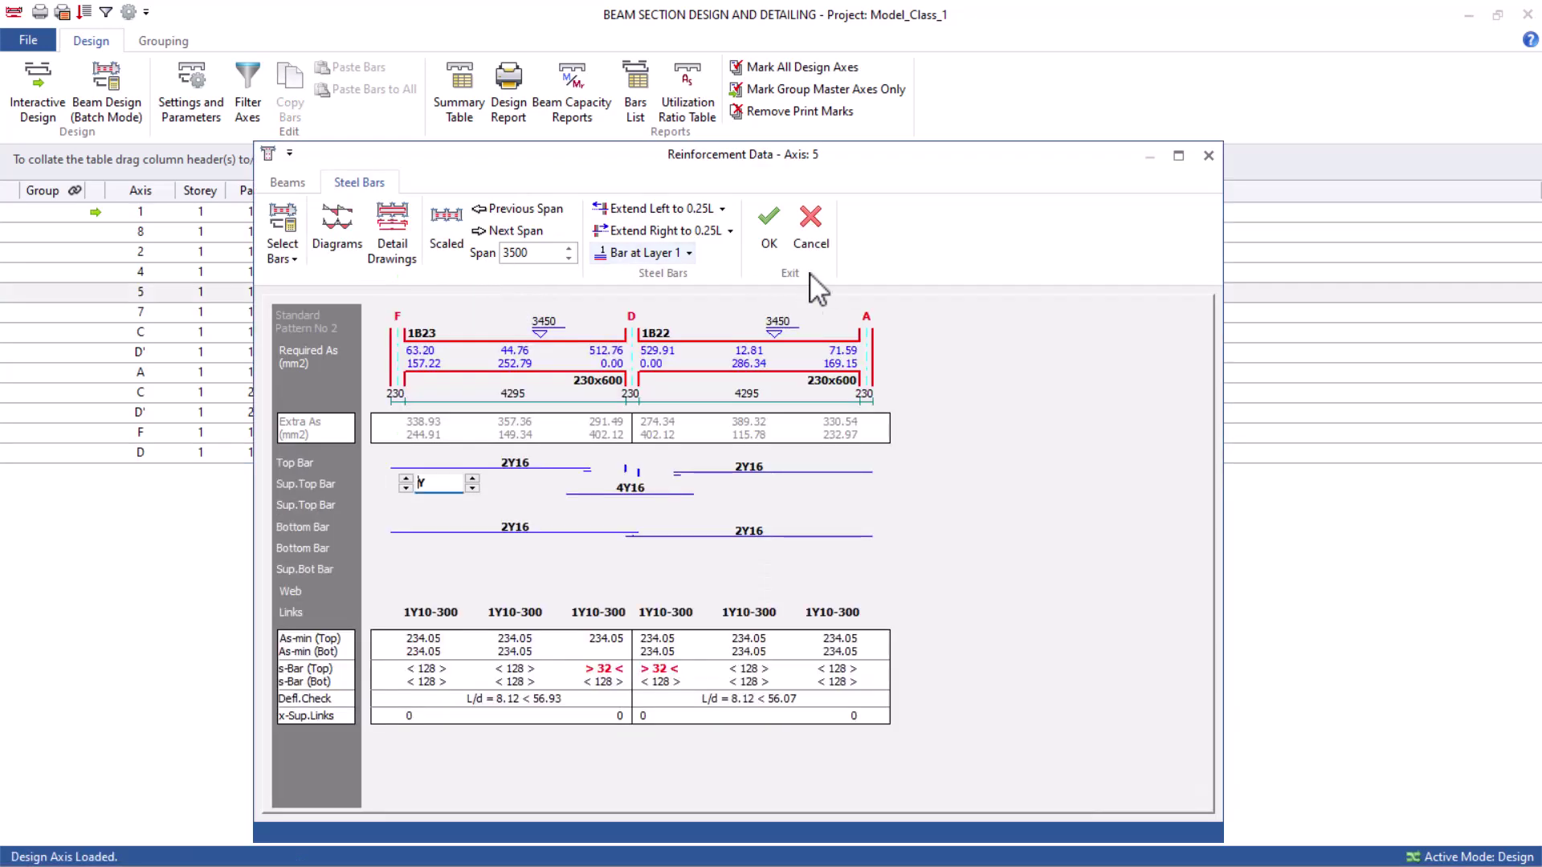
pyautogui.click(769, 229)
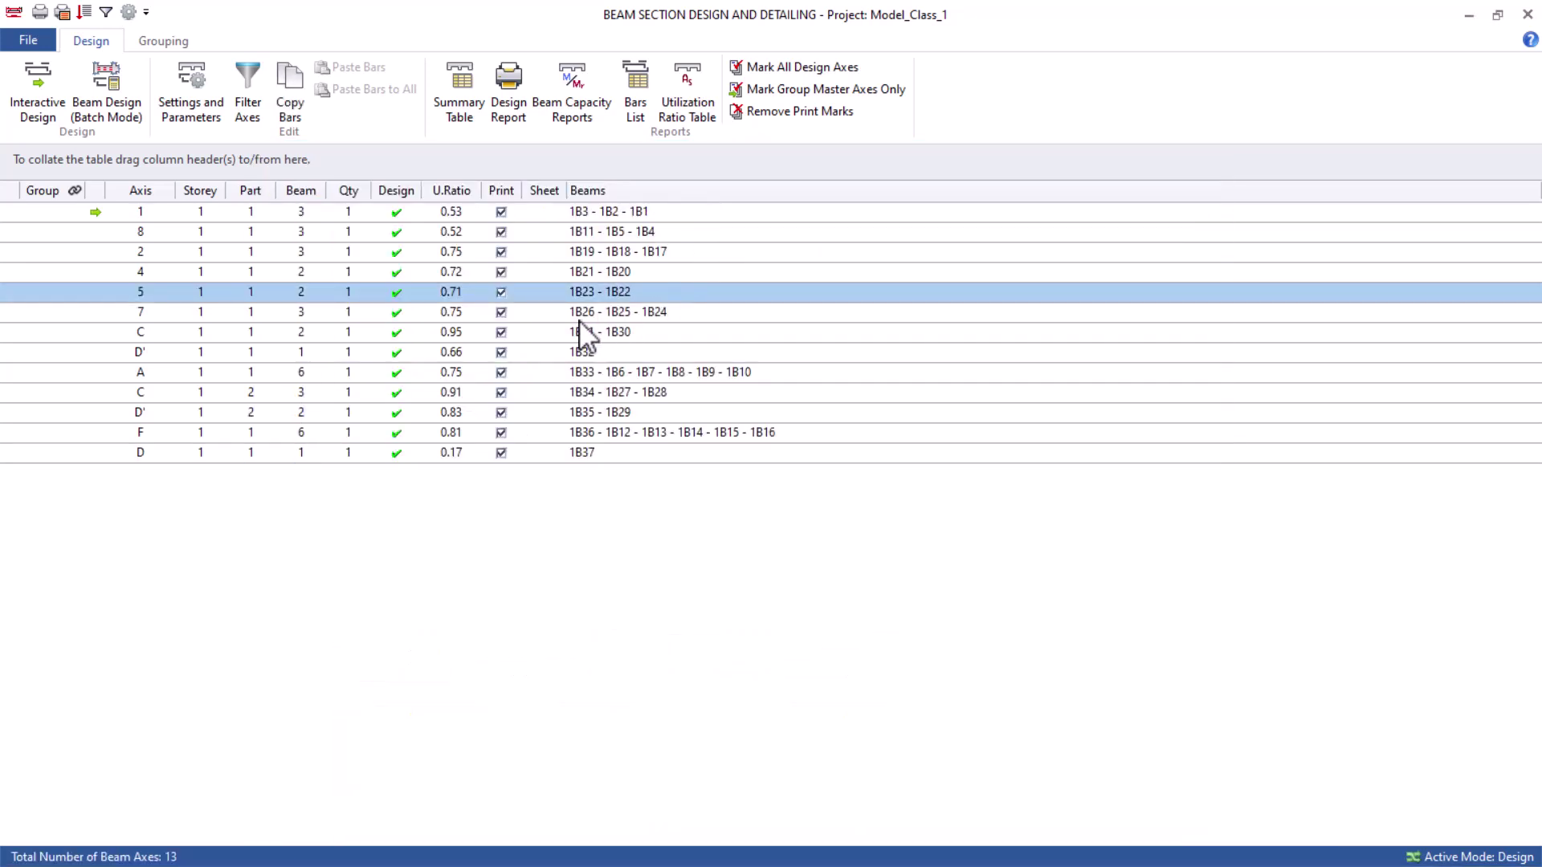
pyautogui.doubleClick(661, 293)
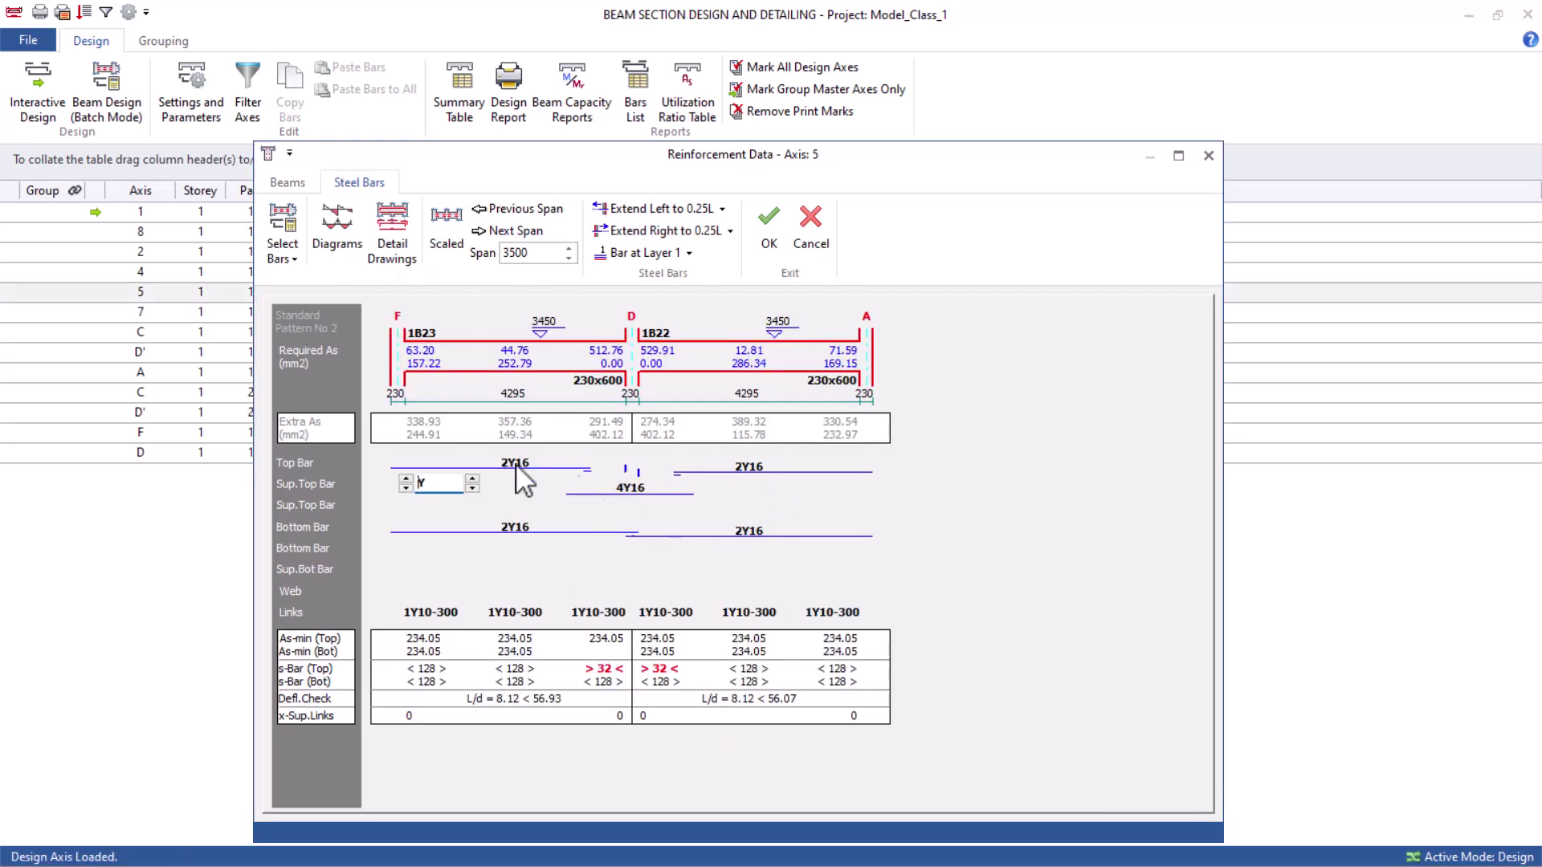
pyautogui.click(769, 225)
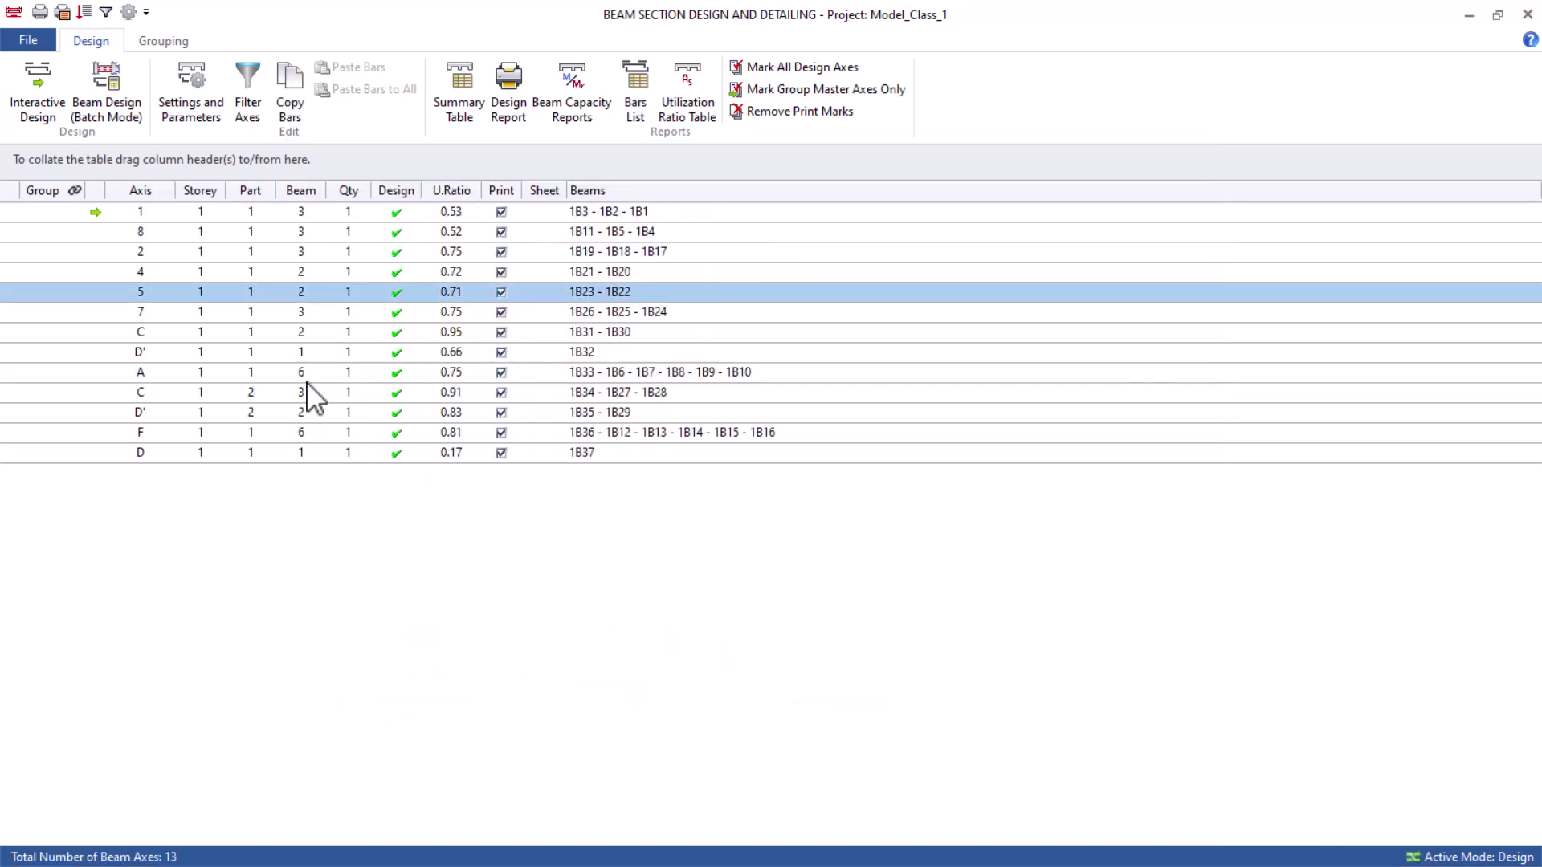
# Close the beam design and open column section design and detailing for the current storey, Storey 1 (G.F).
pyautogui.click(472, 336)
pyautogui.click(1527, 14)
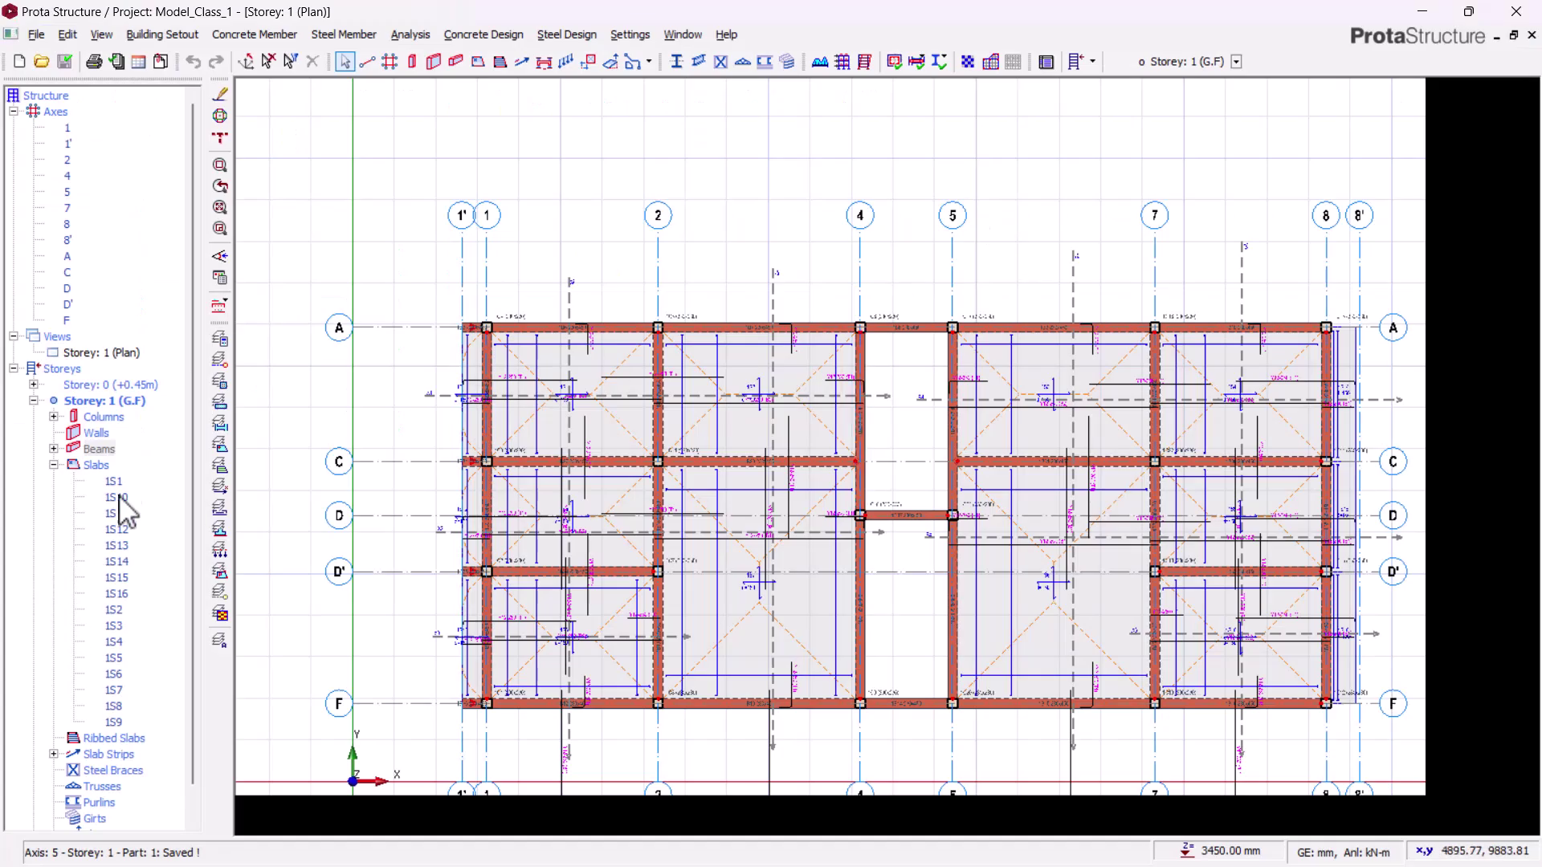
pyautogui.click(99, 448)
pyautogui.click(53, 465)
pyautogui.click(103, 417)
pyautogui.rightClick(102, 422)
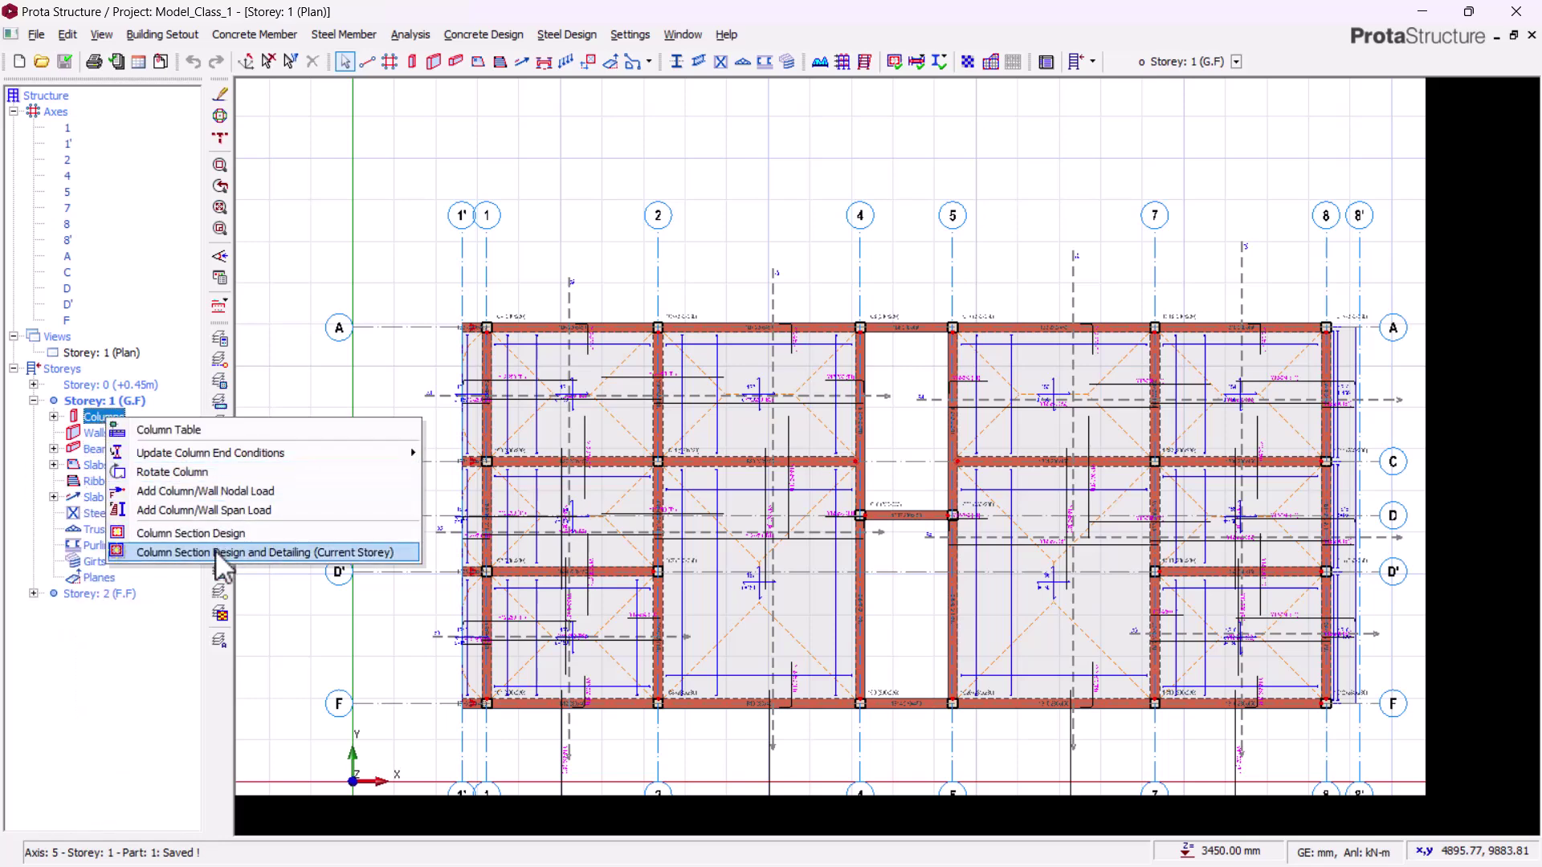
pyautogui.click(207, 553)
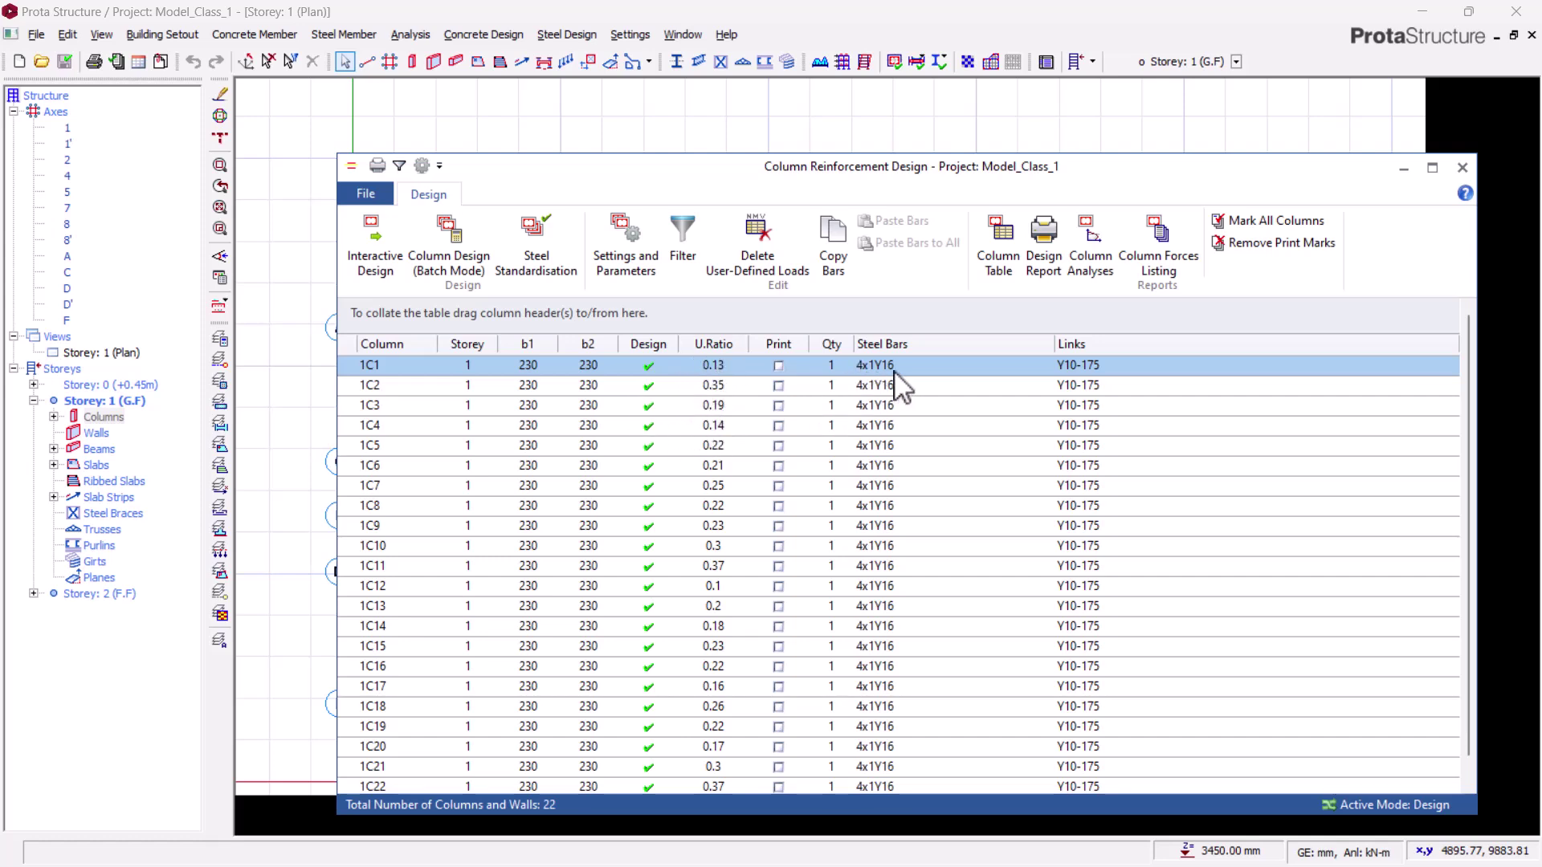
# Review the steel bars of the Storey 1 columns, and open and accept the reinforcement design of column 1C1.
pyautogui.scroll(-1, 907, 442)
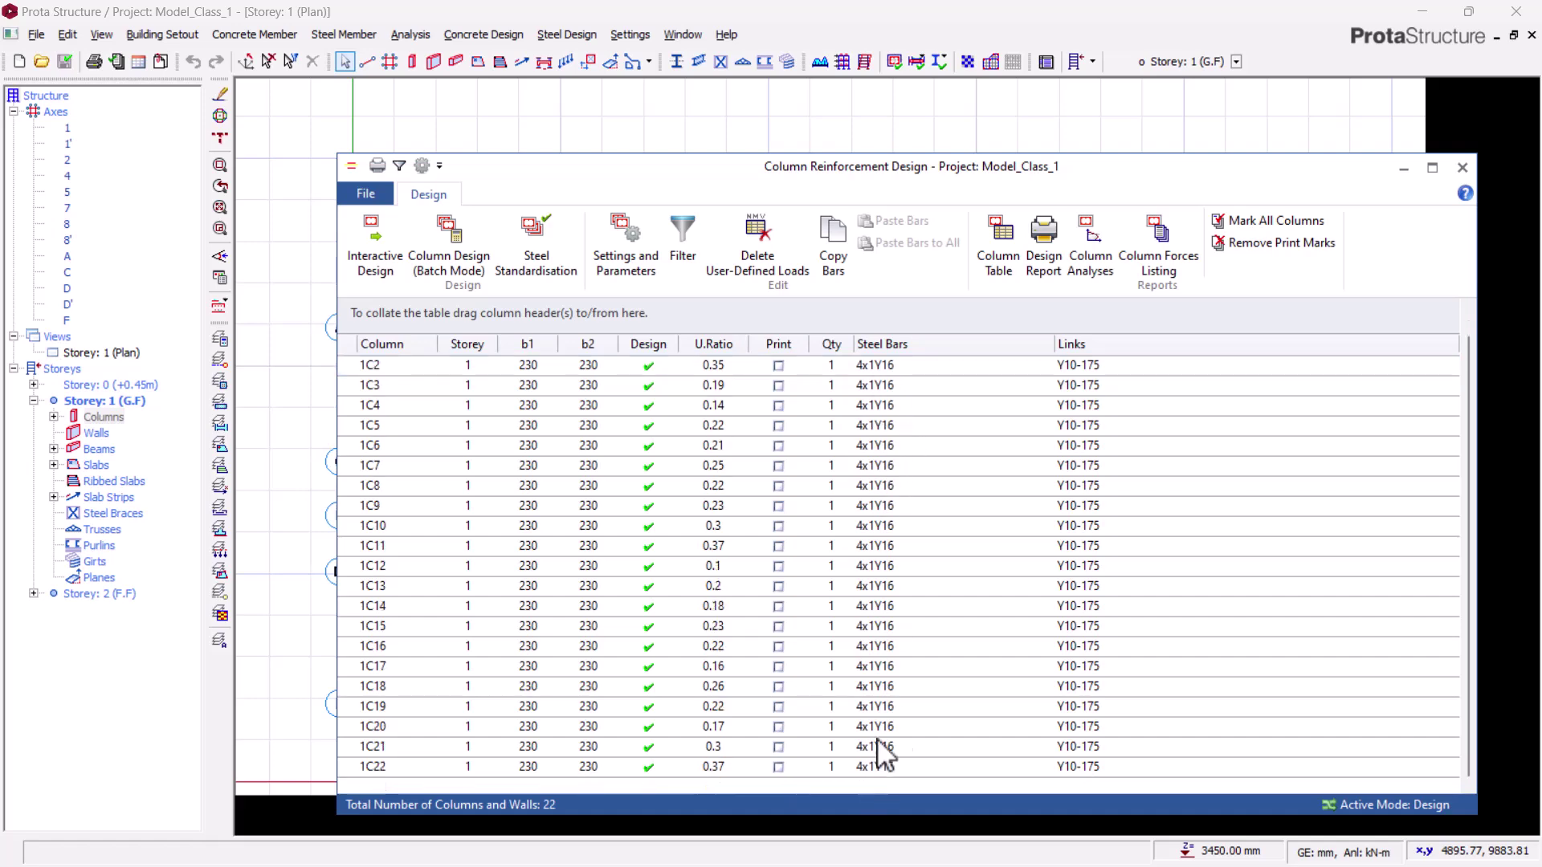
pyautogui.hotkey('ctrl', 'Home')
pyautogui.doubleClick(887, 369)
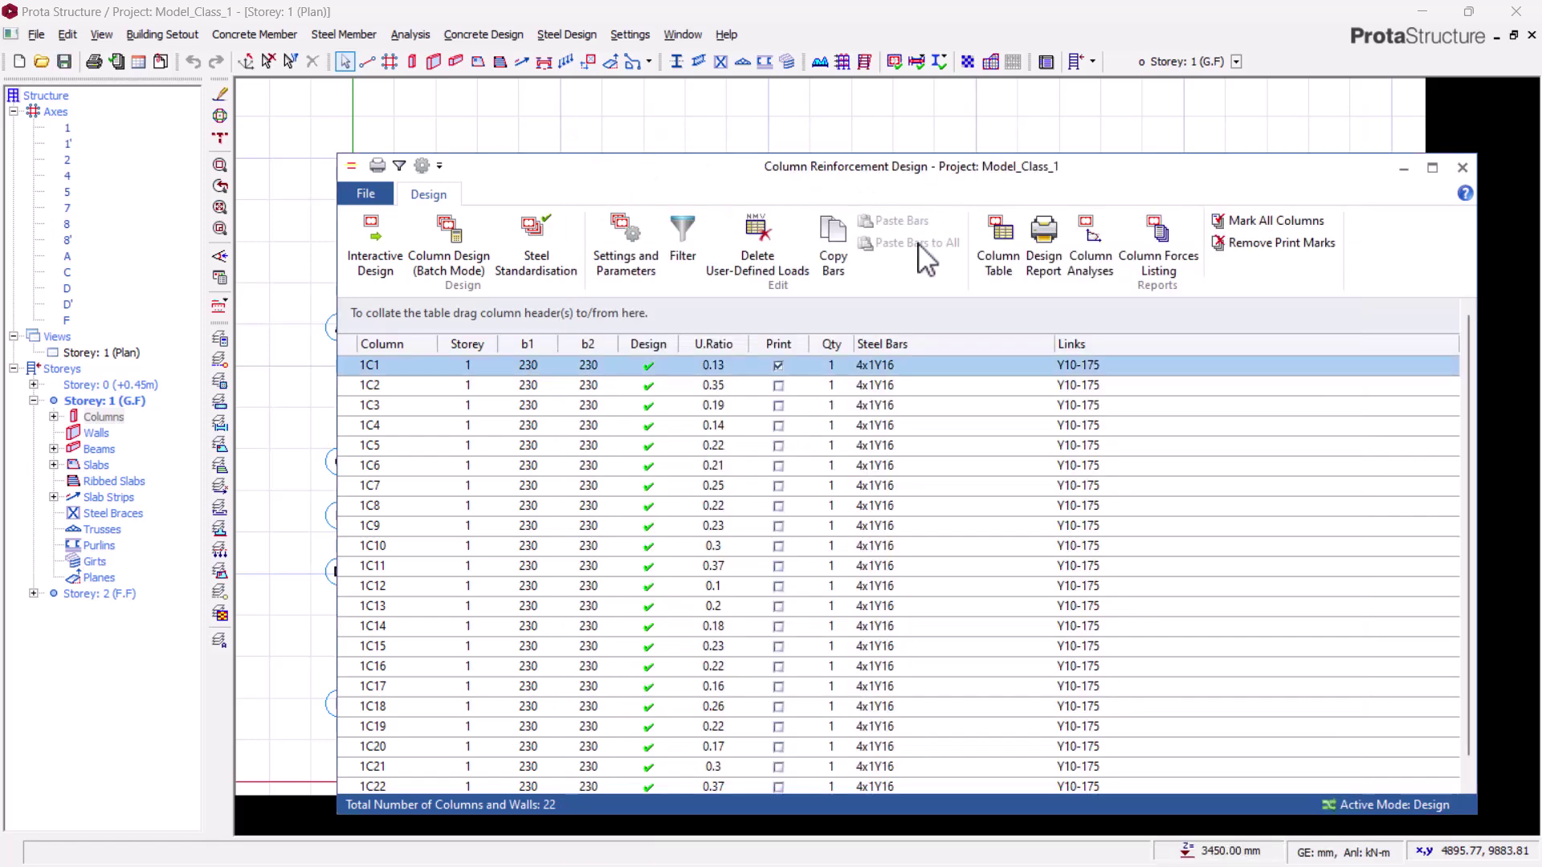
pyautogui.click(923, 181)
# Compare the utilization ratios of the Storey 1 columns from 1C1 to 1C22.
pyautogui.scroll(-1, 722, 457)
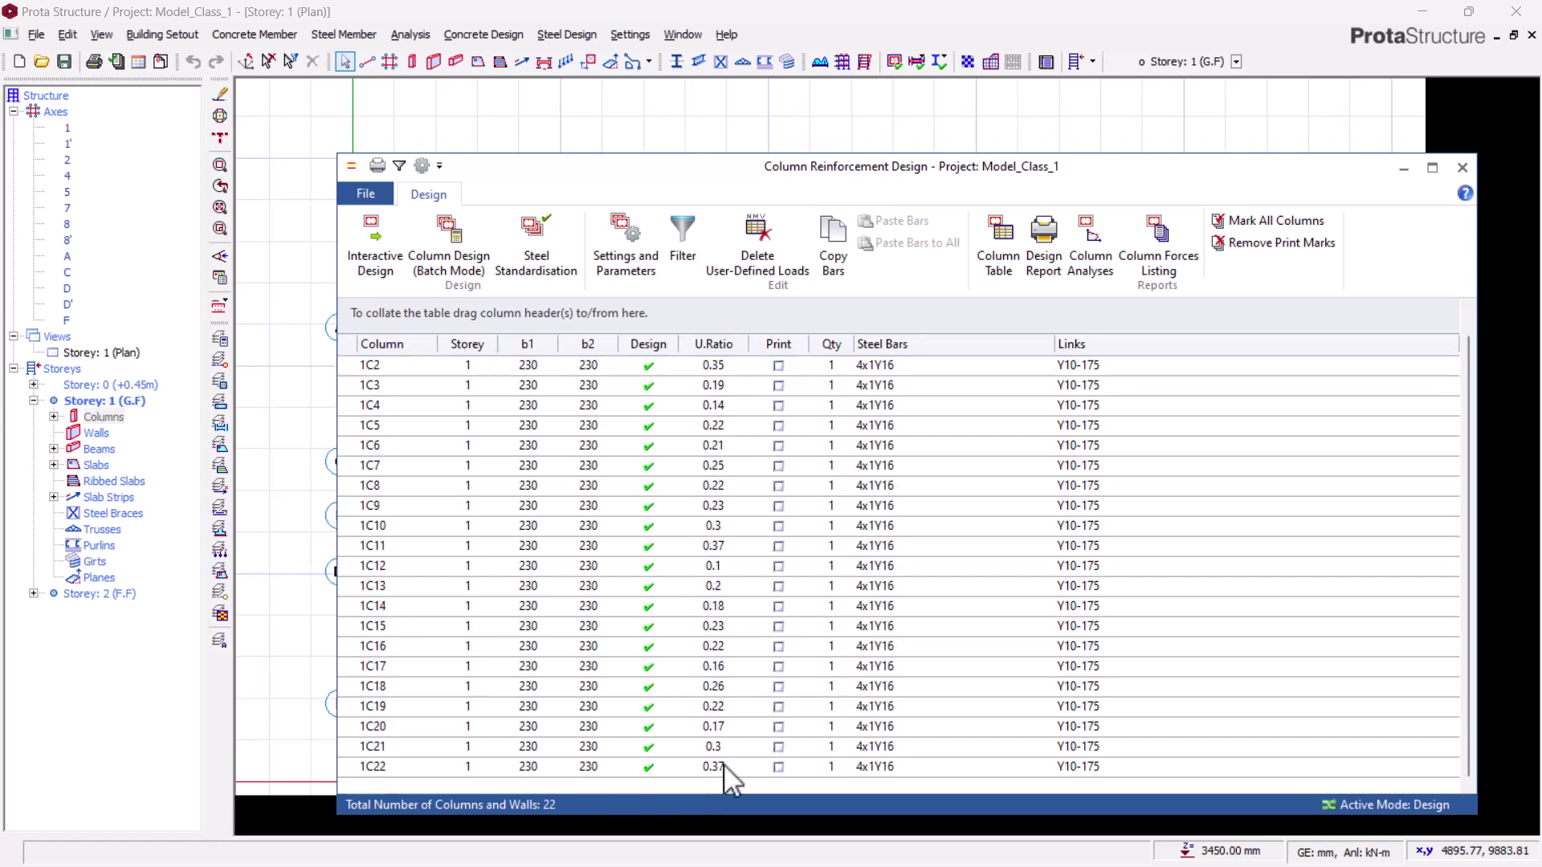
pyautogui.scroll(1, 724, 772)
pyautogui.scroll(-1, 721, 767)
pyautogui.scroll(1, 713, 773)
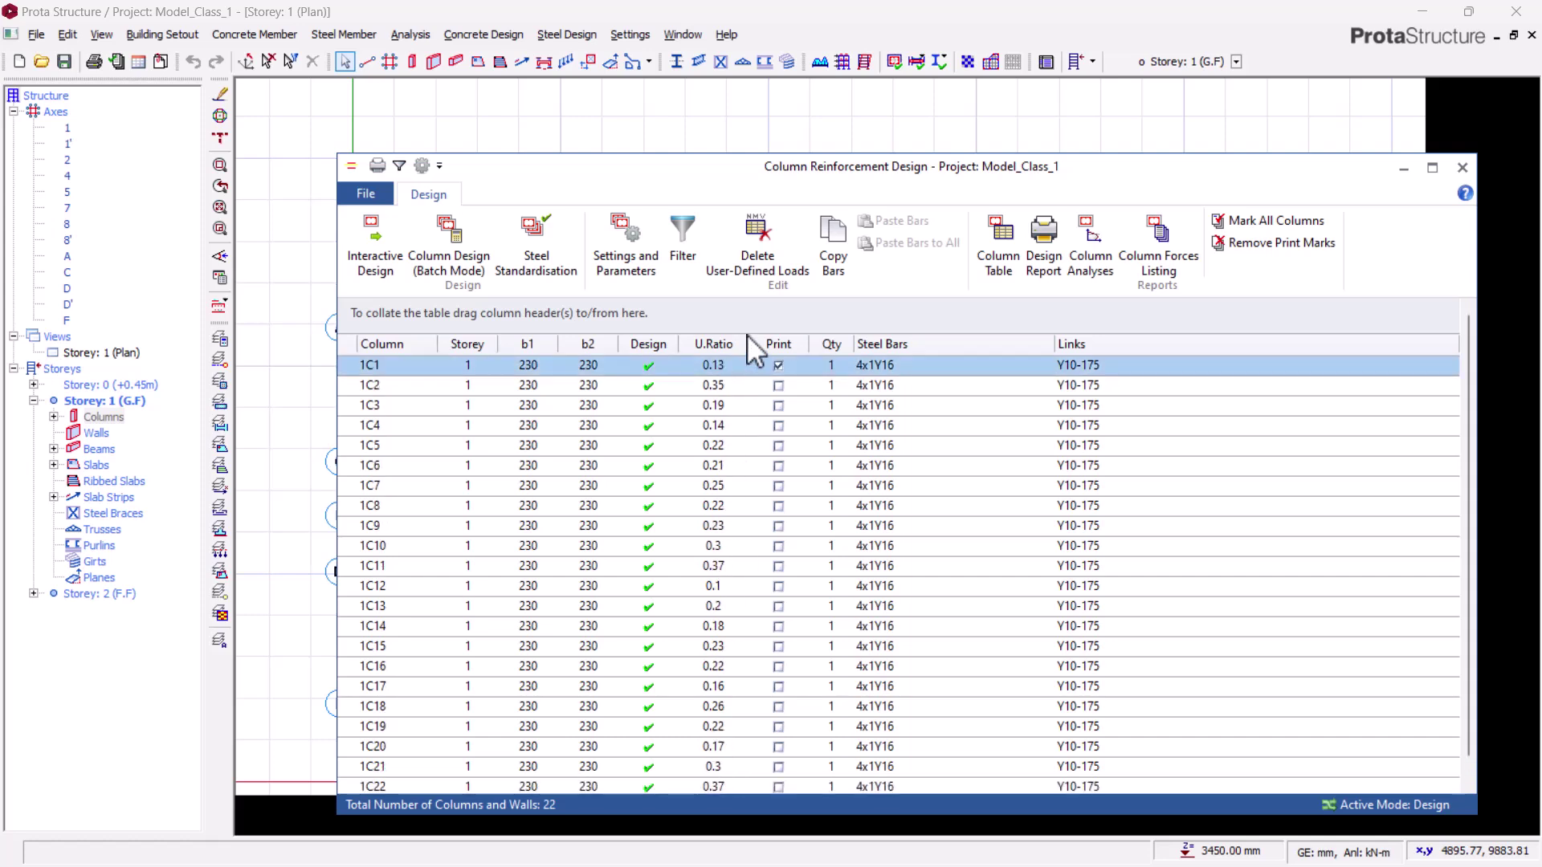
pyautogui.scroll(-1, 701, 506)
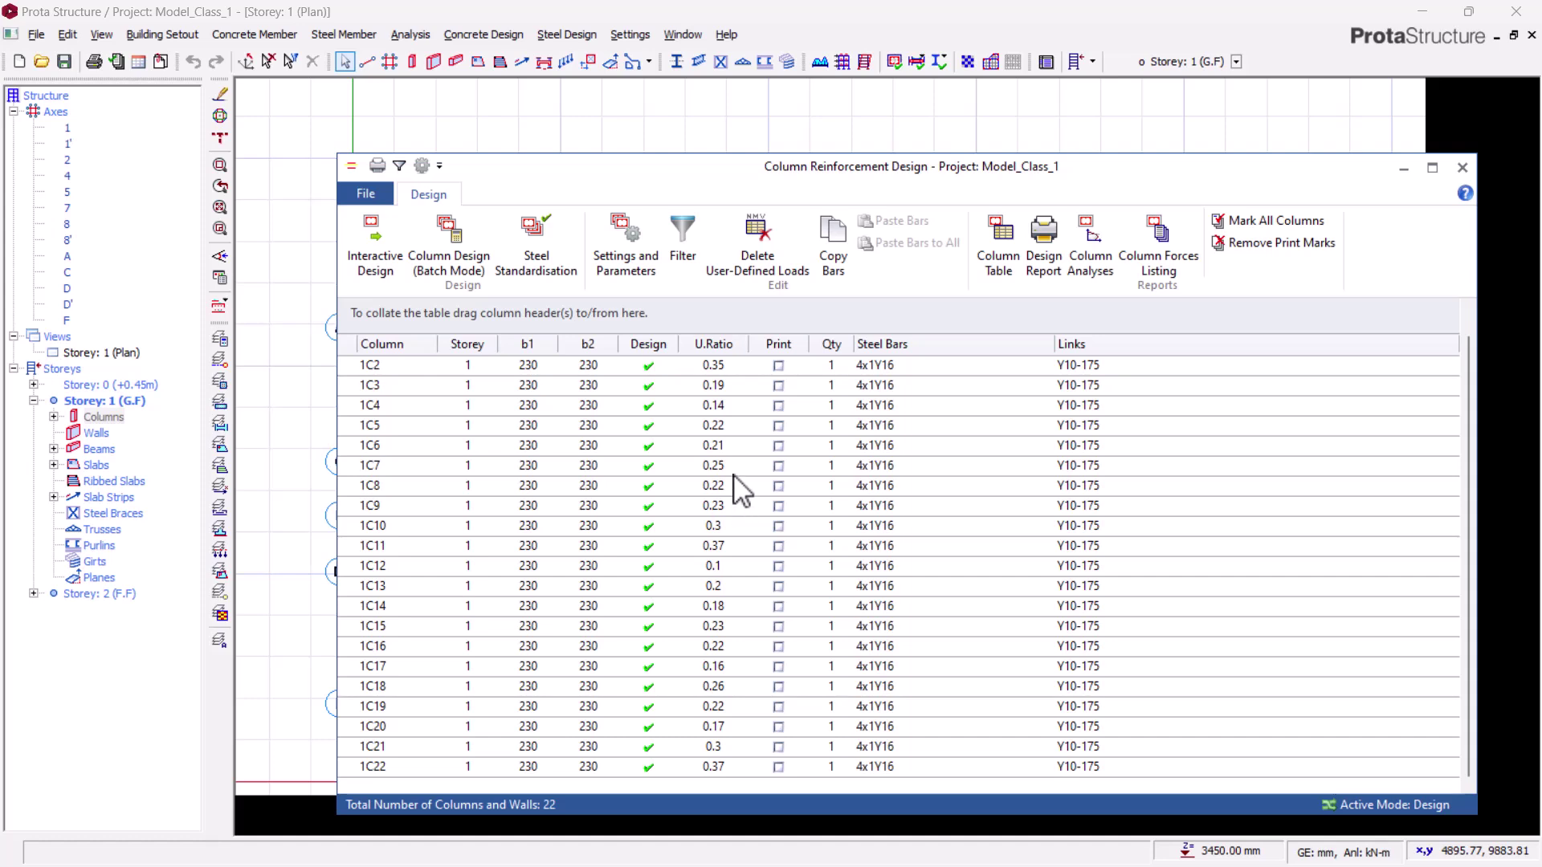
pyautogui.scroll(1, 742, 490)
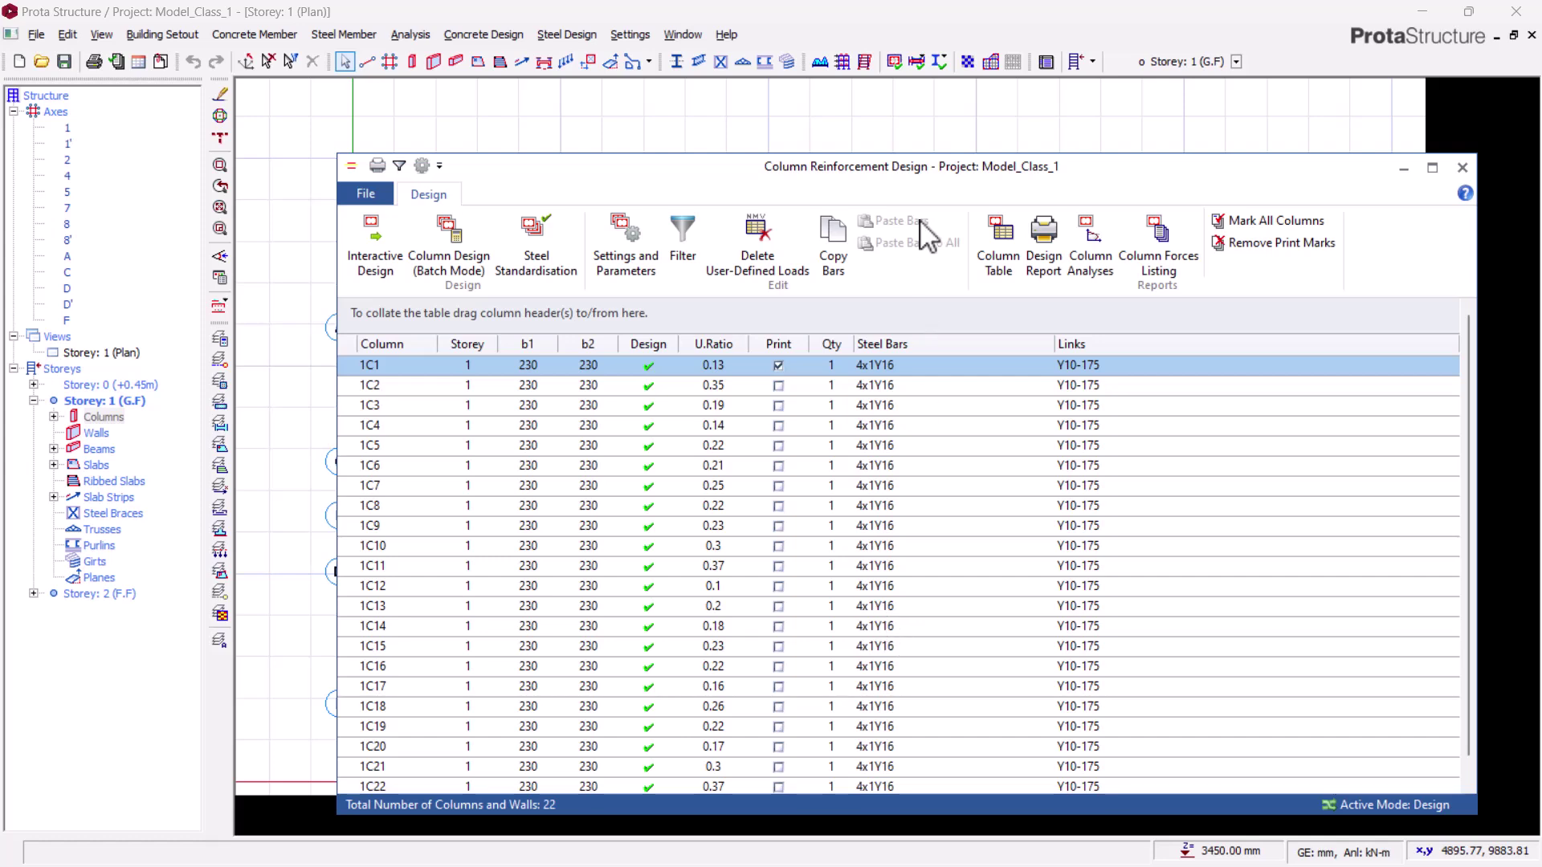
# Open the reinforcement design of column 1C1 and change its corner bars to Y20.
pyautogui.moveTo(925, 175); pyautogui.dragTo(877, 147)
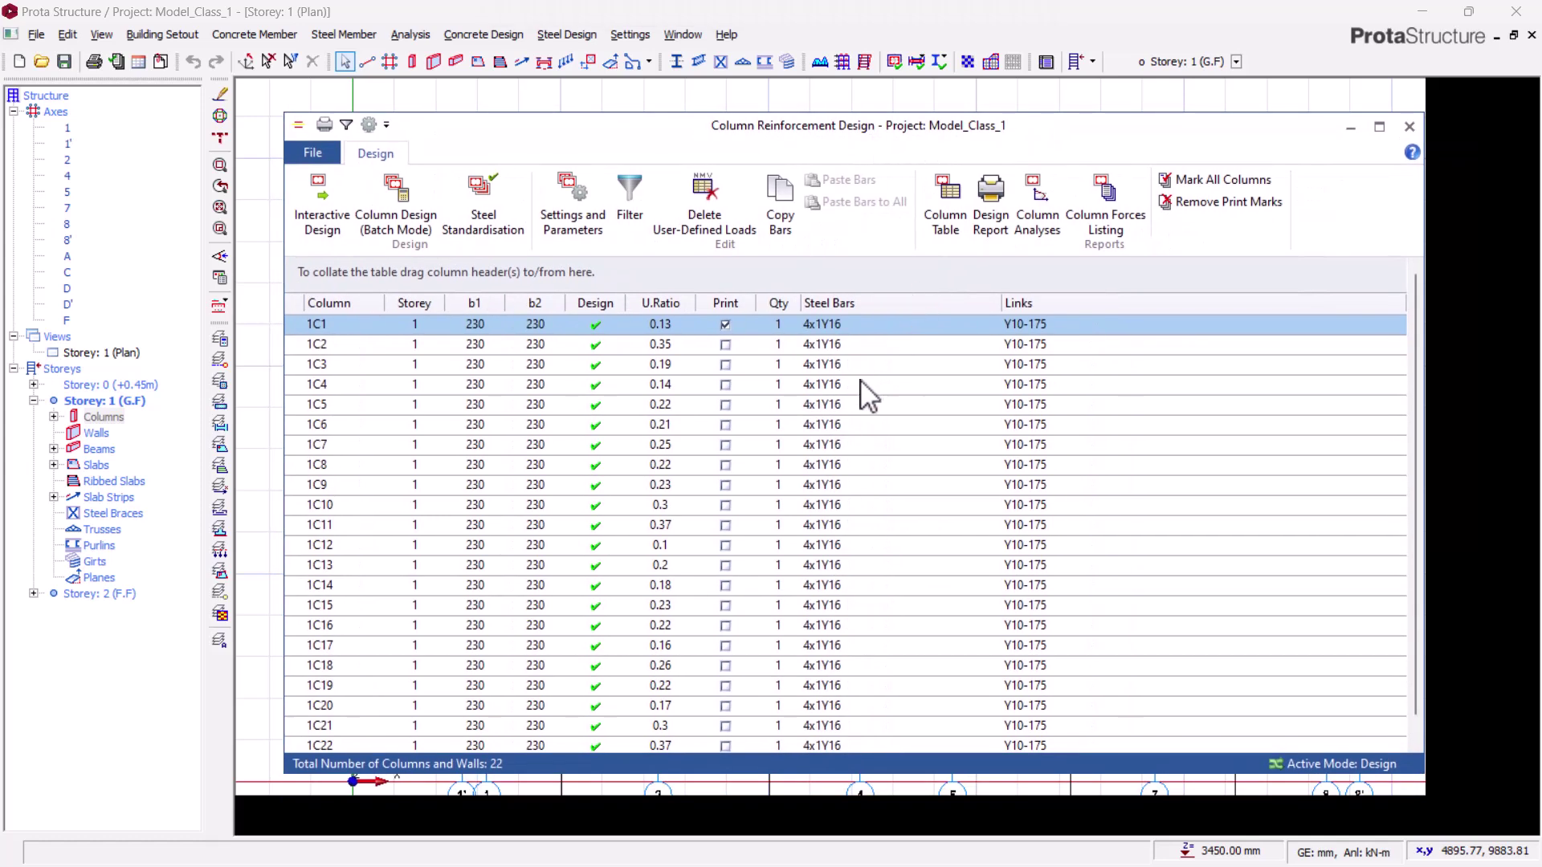
pyautogui.doubleClick(835, 324)
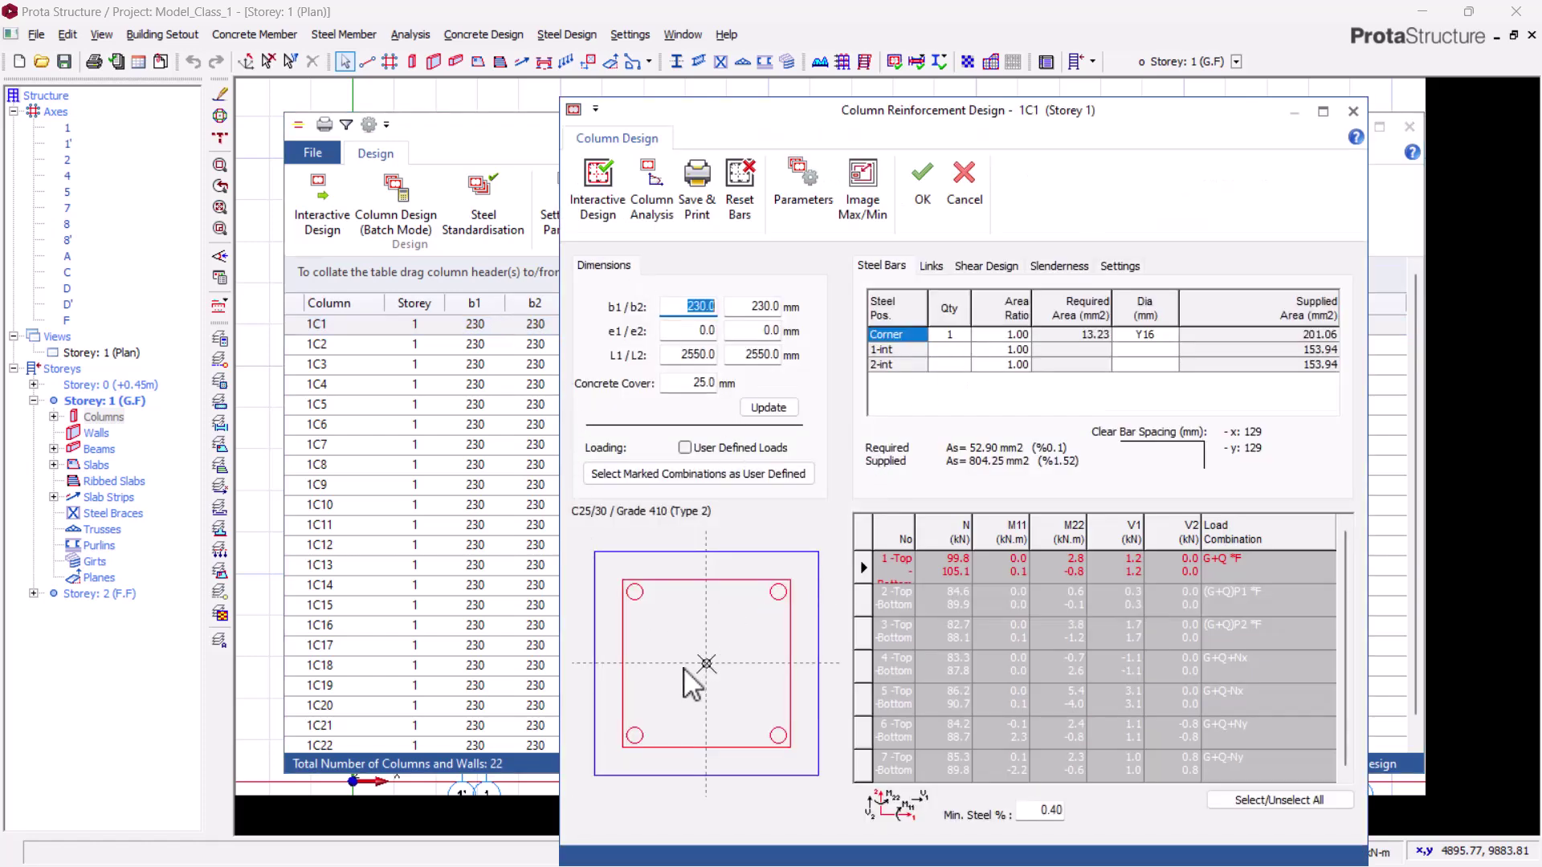
pyautogui.click(1162, 337)
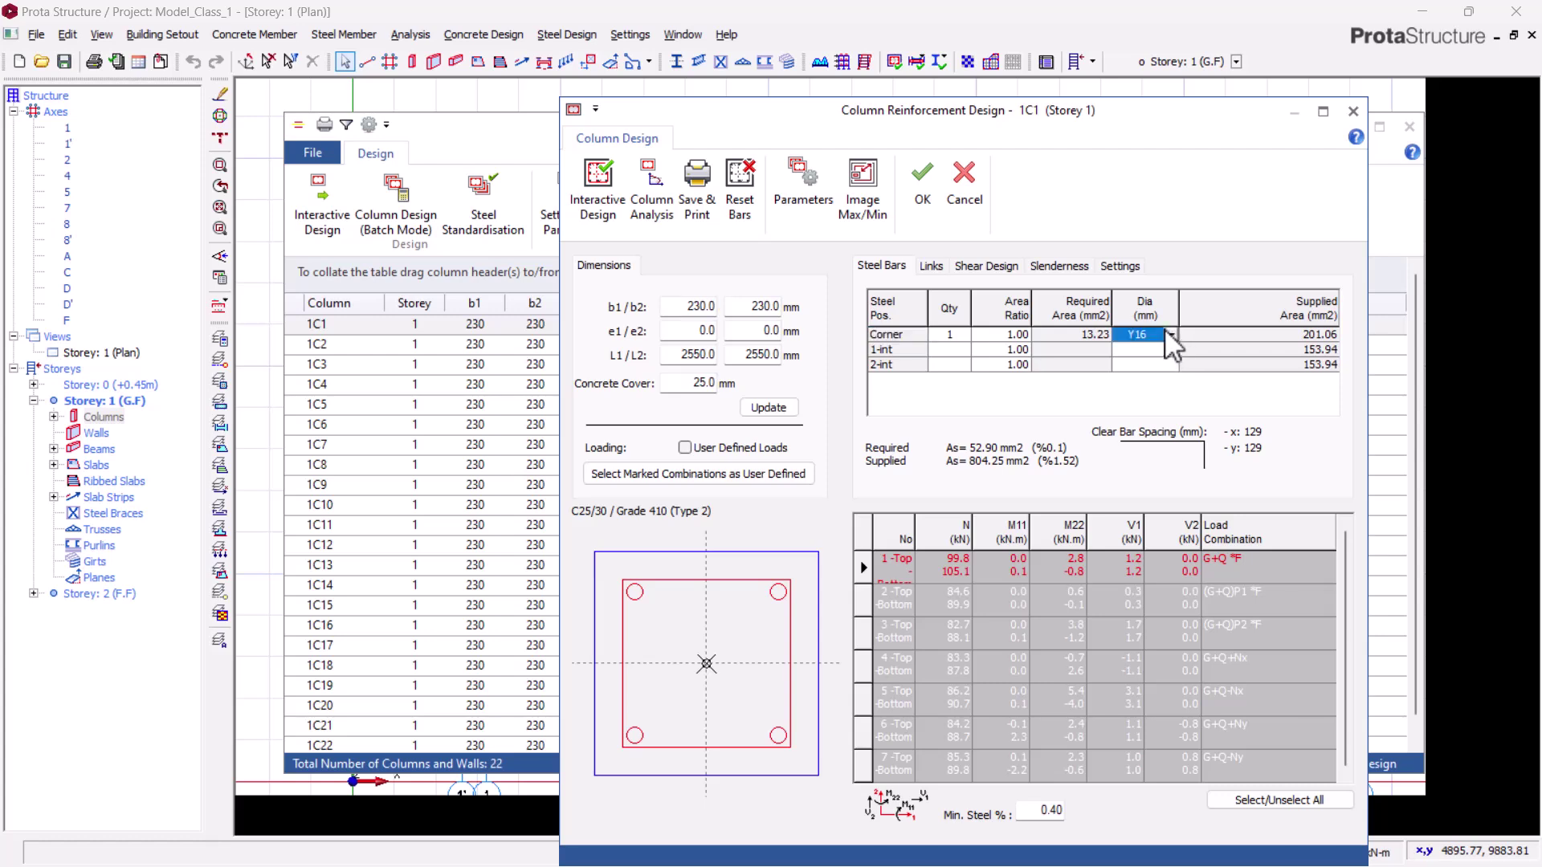
pyautogui.click(1170, 334)
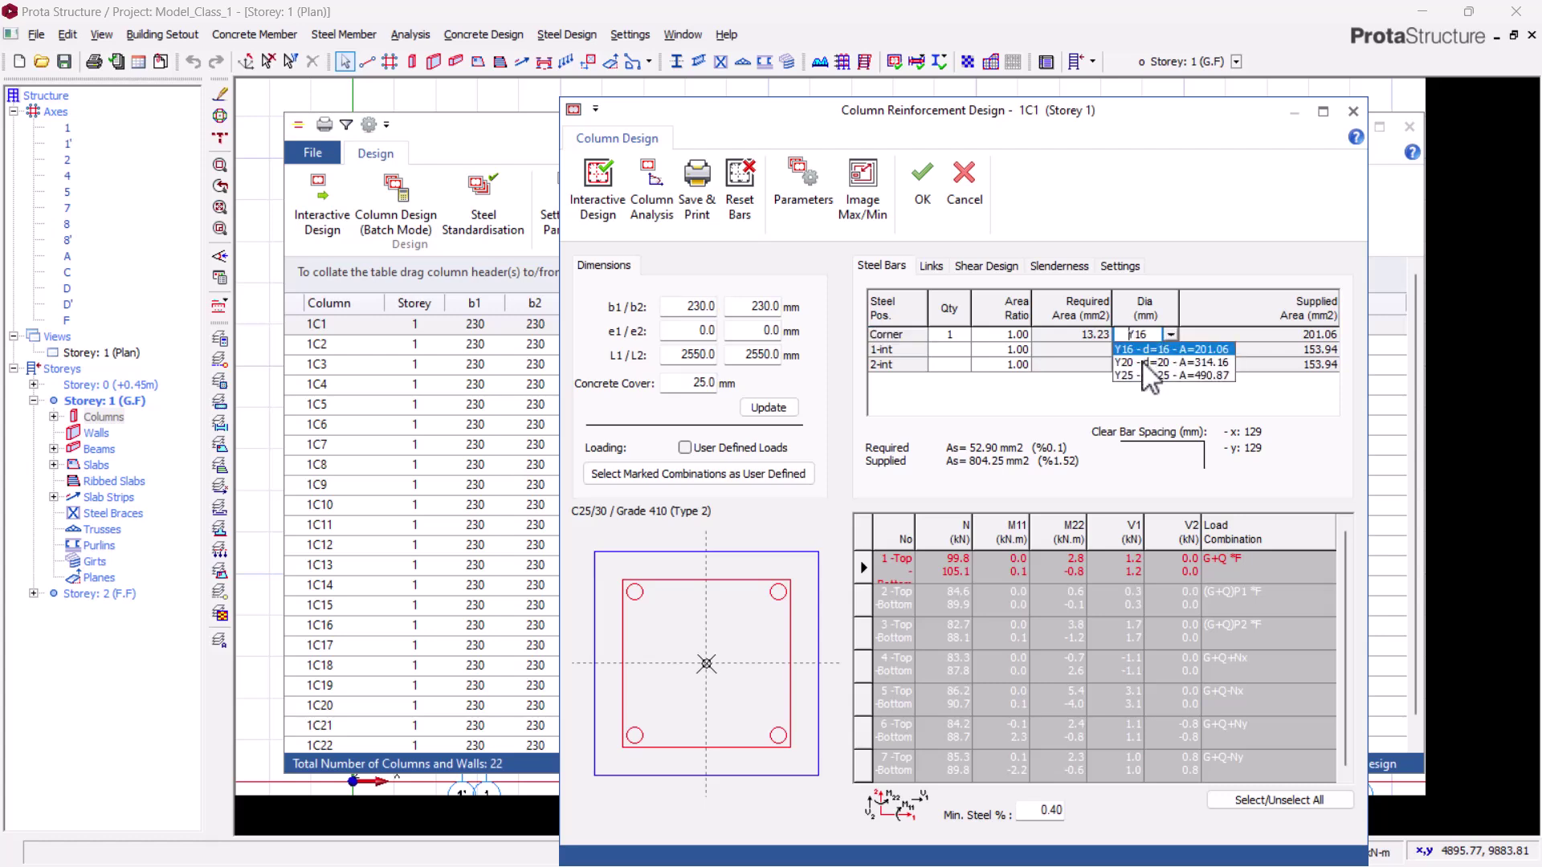
pyautogui.click(1143, 362)
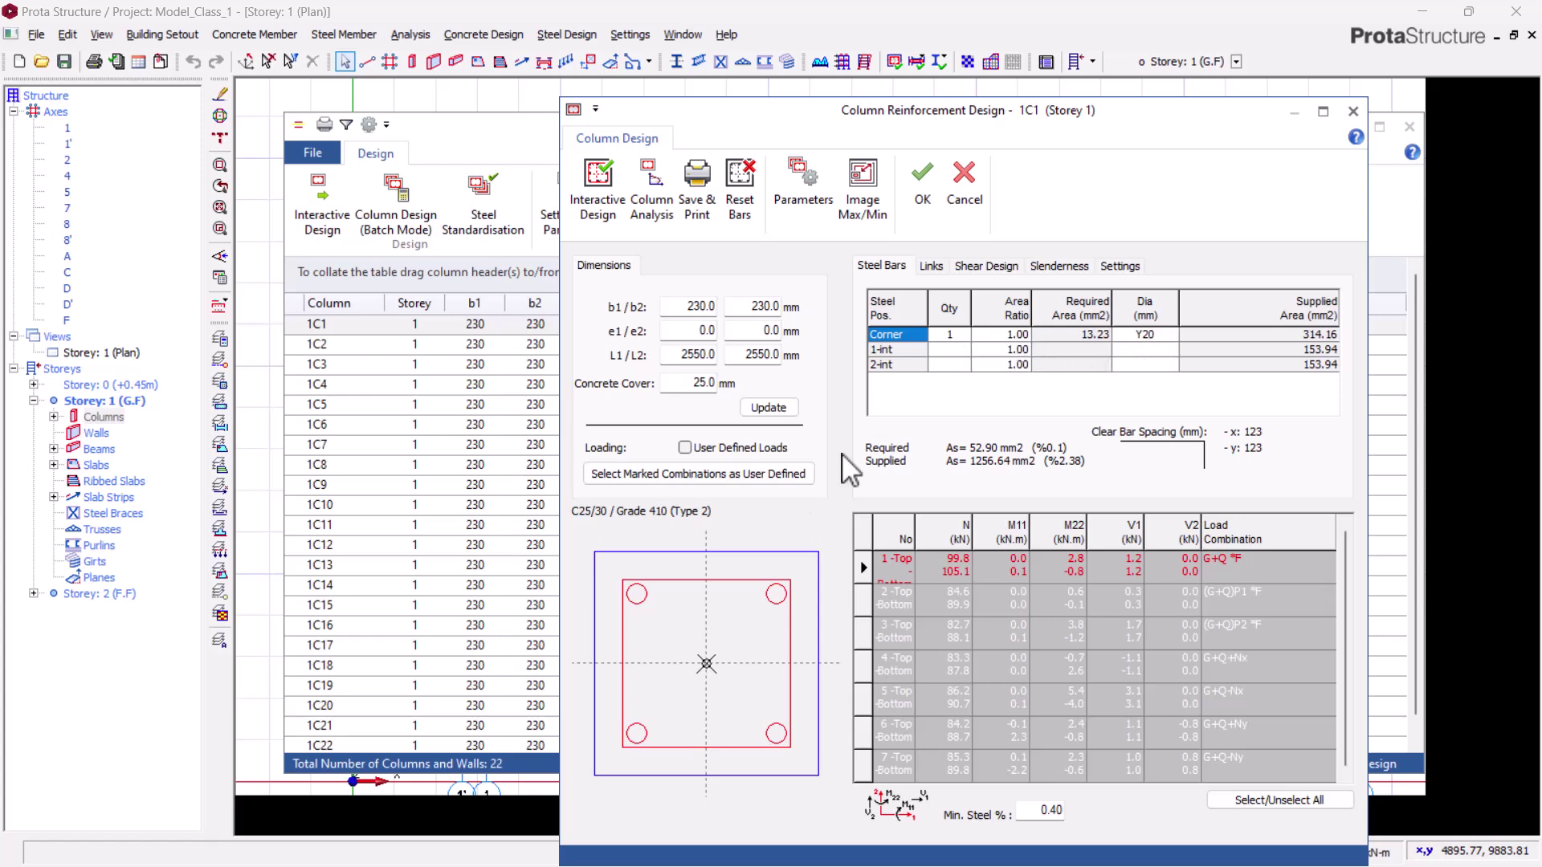
# Add intermediate bars at position 1-int of column 1C1 with quantity 1 and diameter Y16.
pyautogui.click(953, 333)
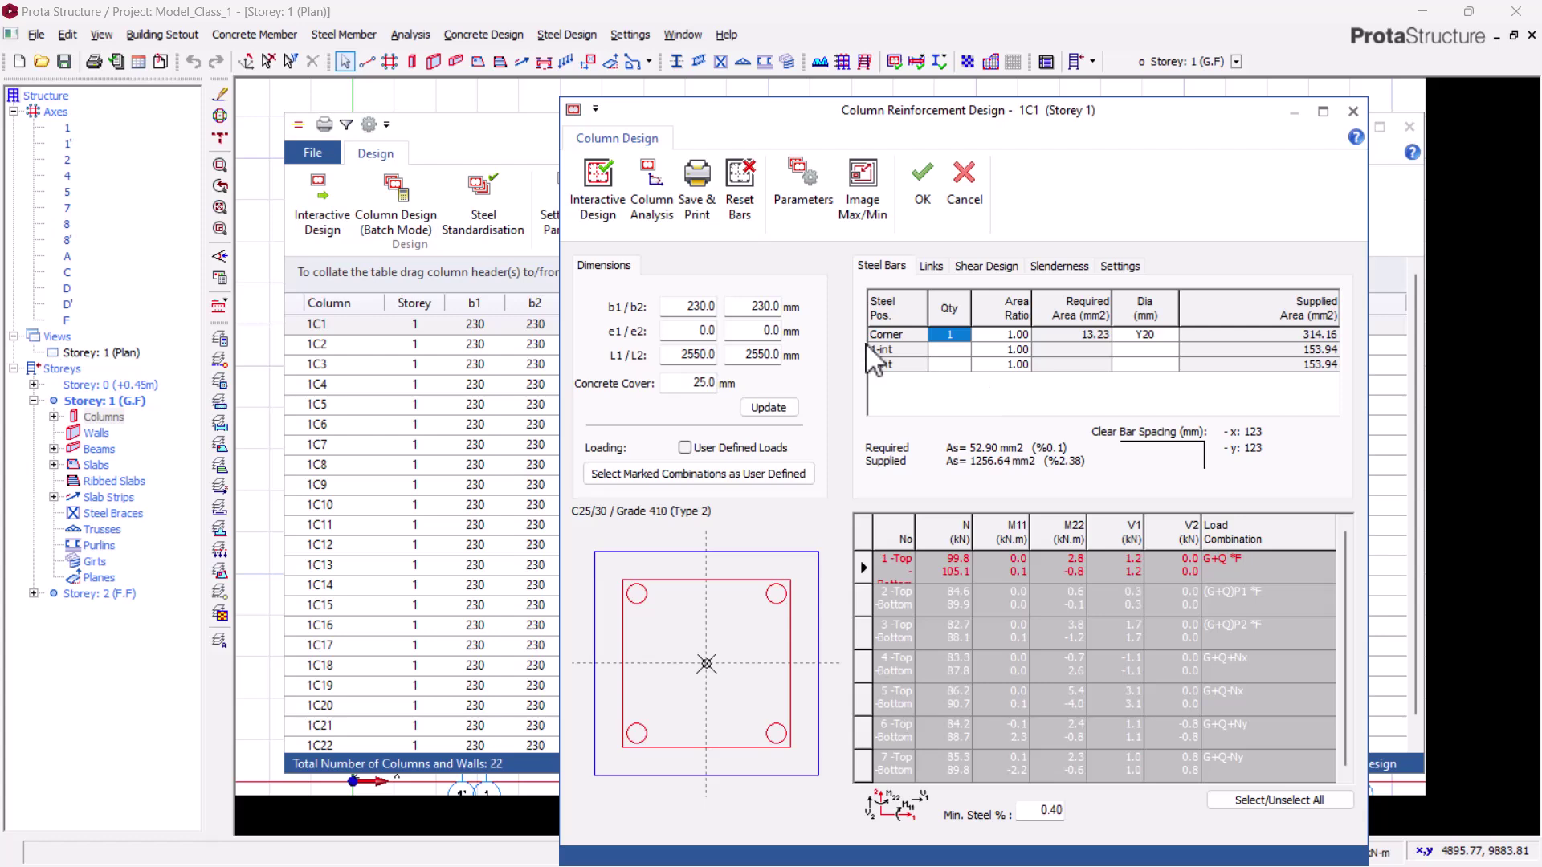
pyautogui.click(961, 350)
pyautogui.press('Tab')
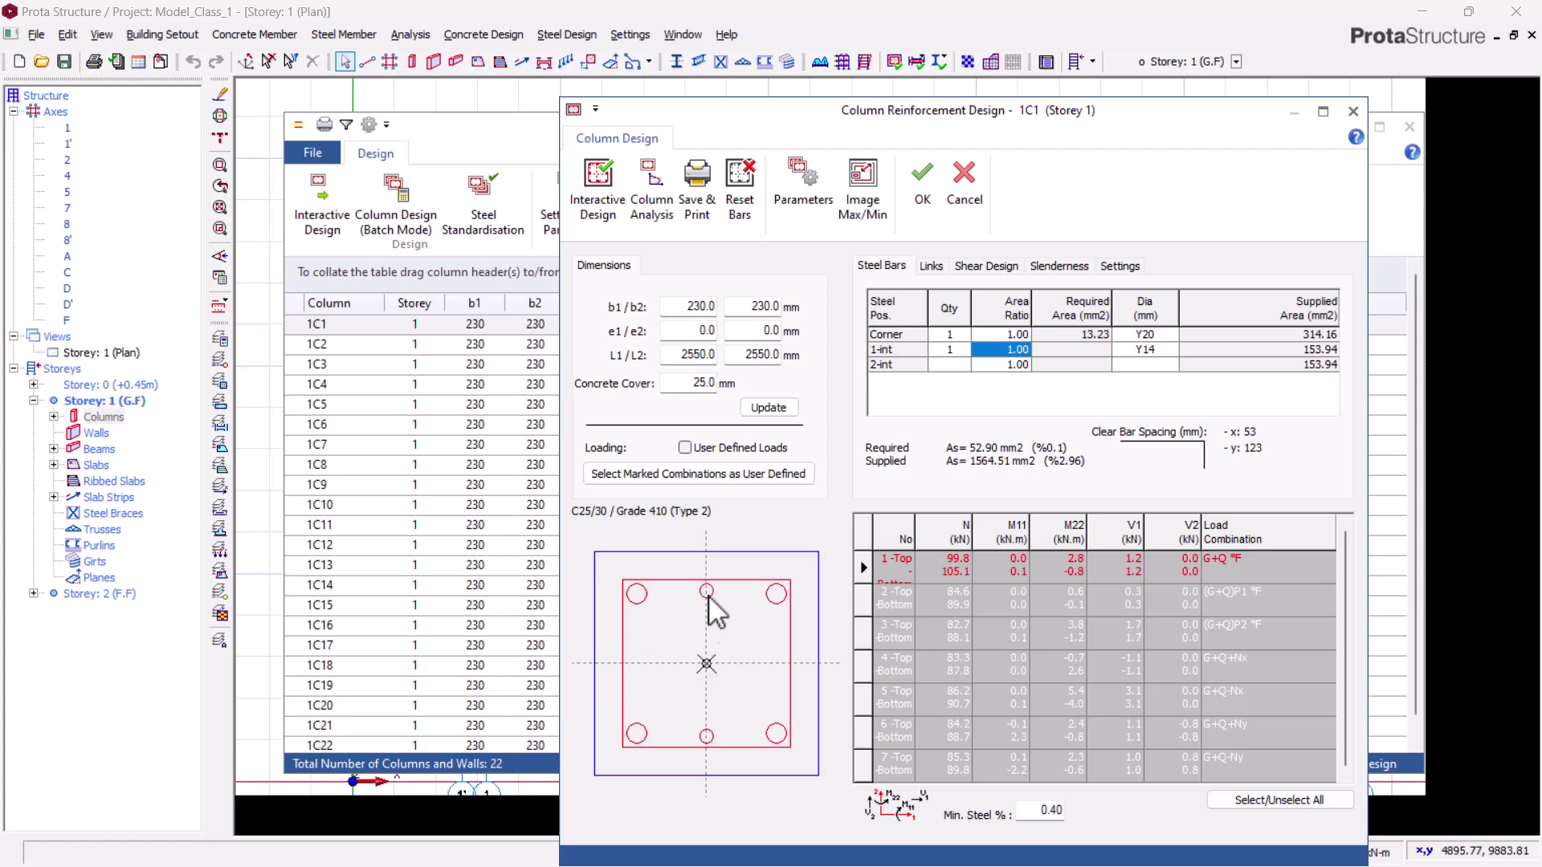
pyautogui.click(1146, 350)
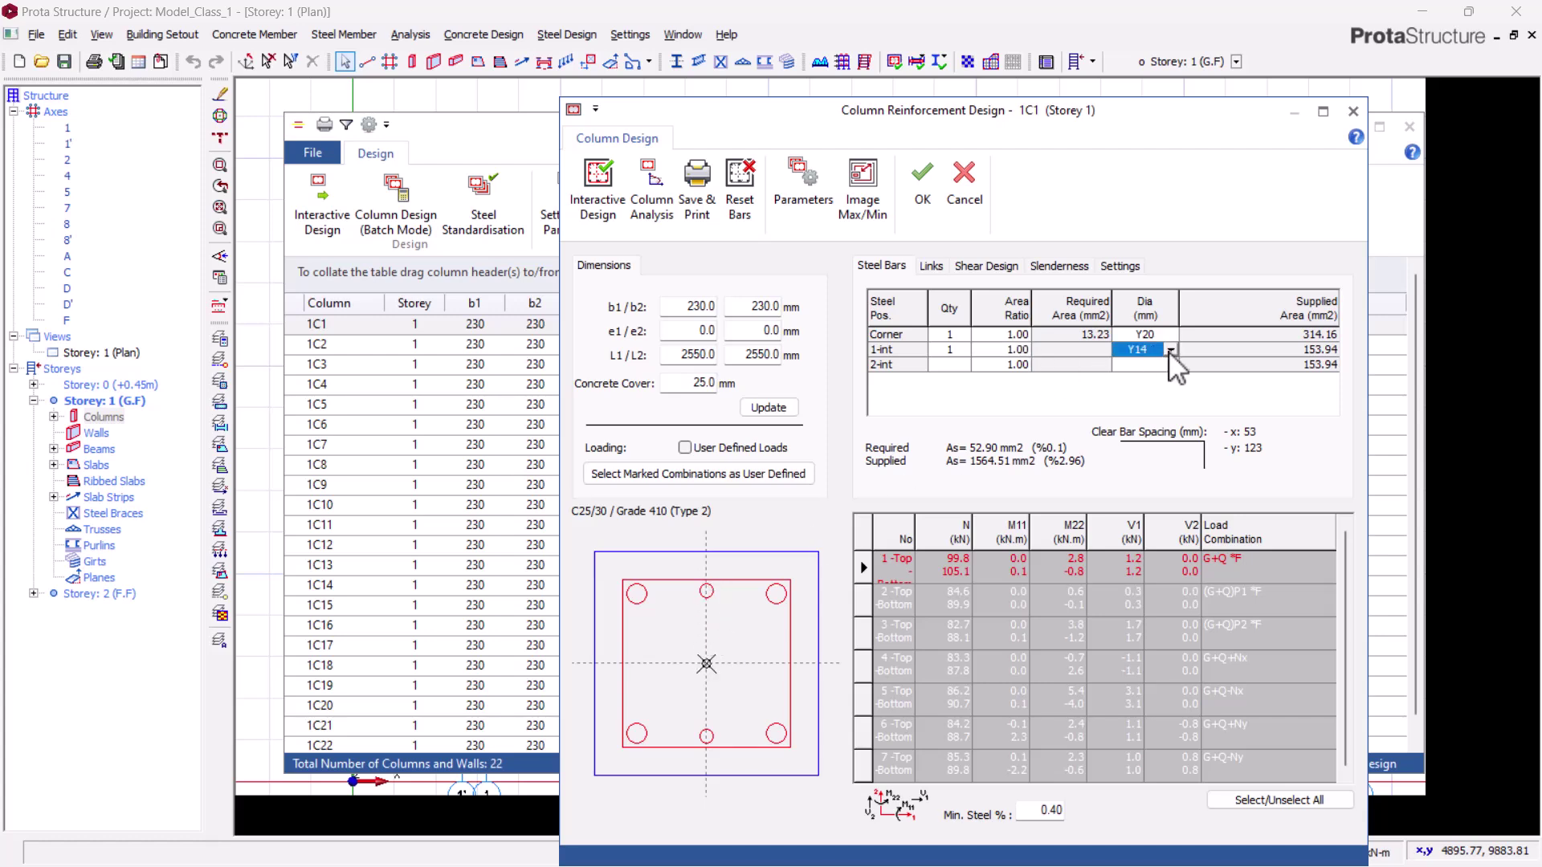
pyautogui.click(1170, 350)
pyautogui.click(1162, 365)
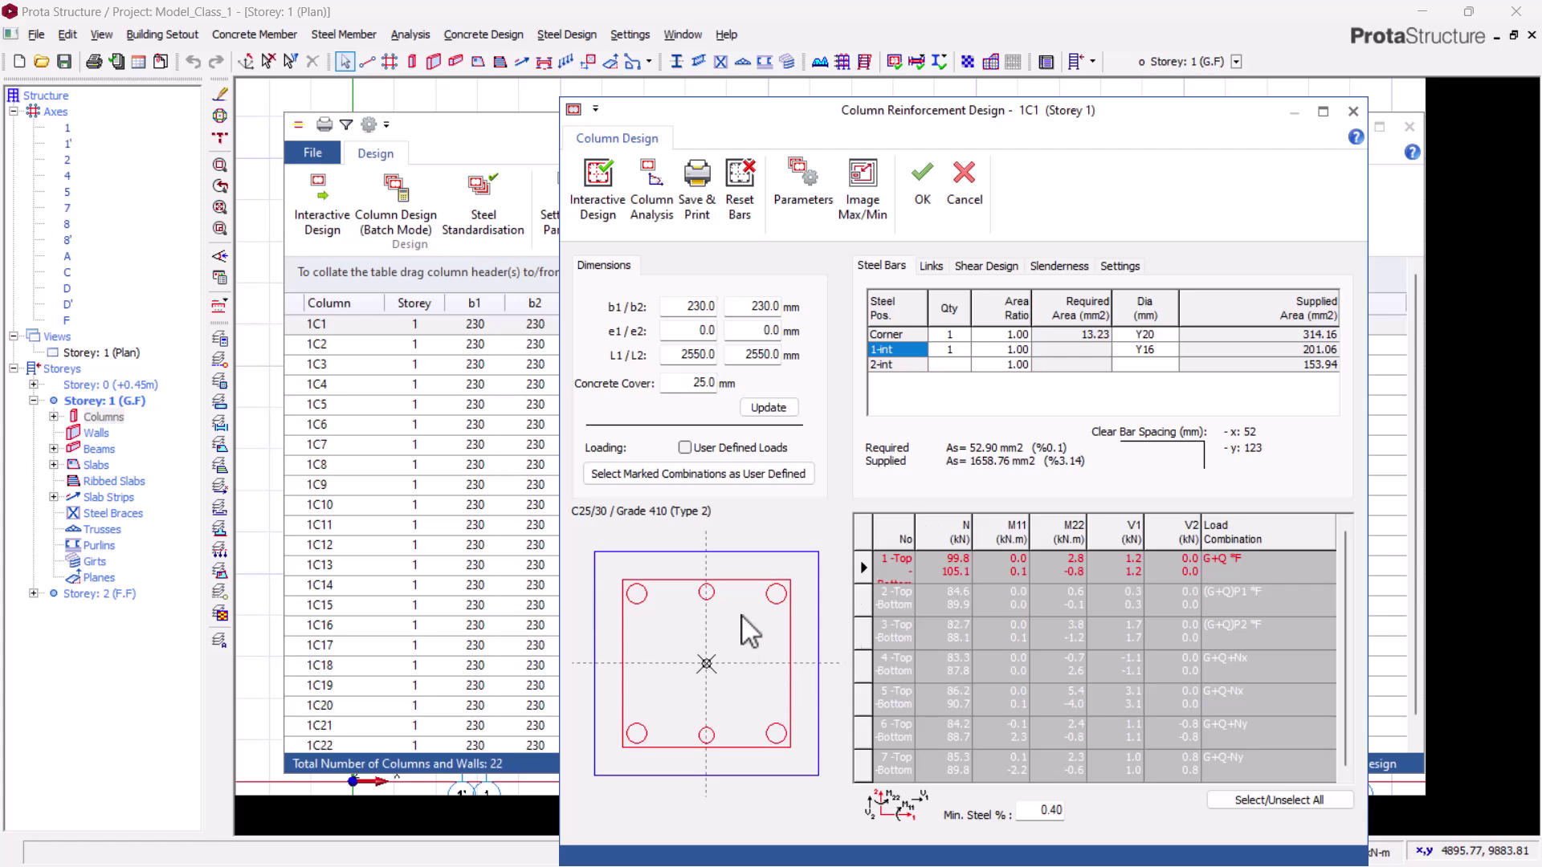
# Set column 1C1's 2-int quantity to 1 and its 1-int quantity to 2, and discard the trial bar changes.
pyautogui.click(964, 367)
pyautogui.click(953, 364)
pyautogui.click(963, 349)
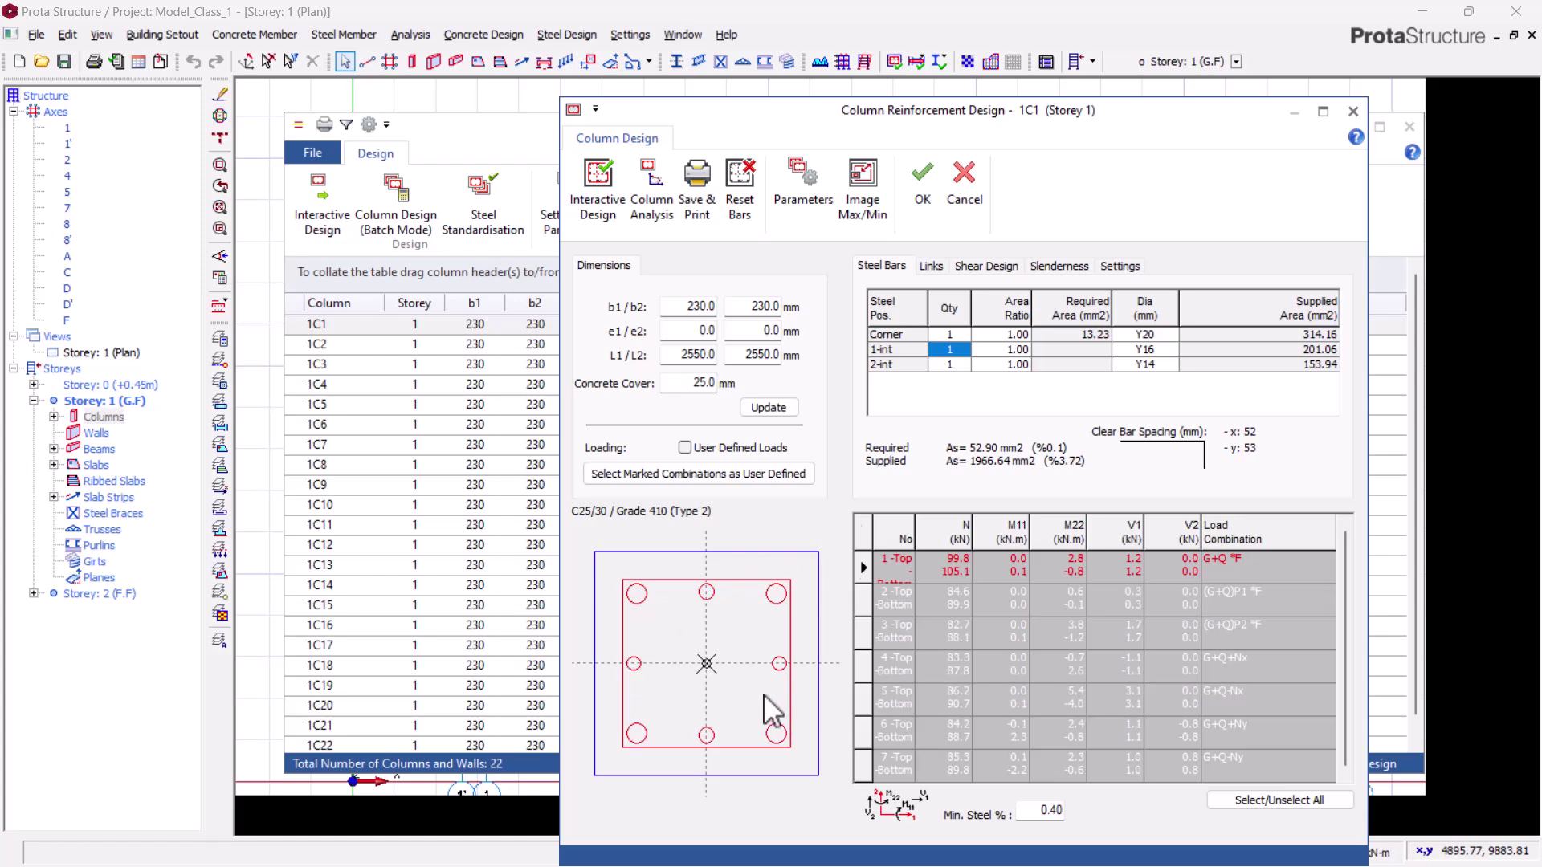
pyautogui.click(959, 350)
pyautogui.press('Return')
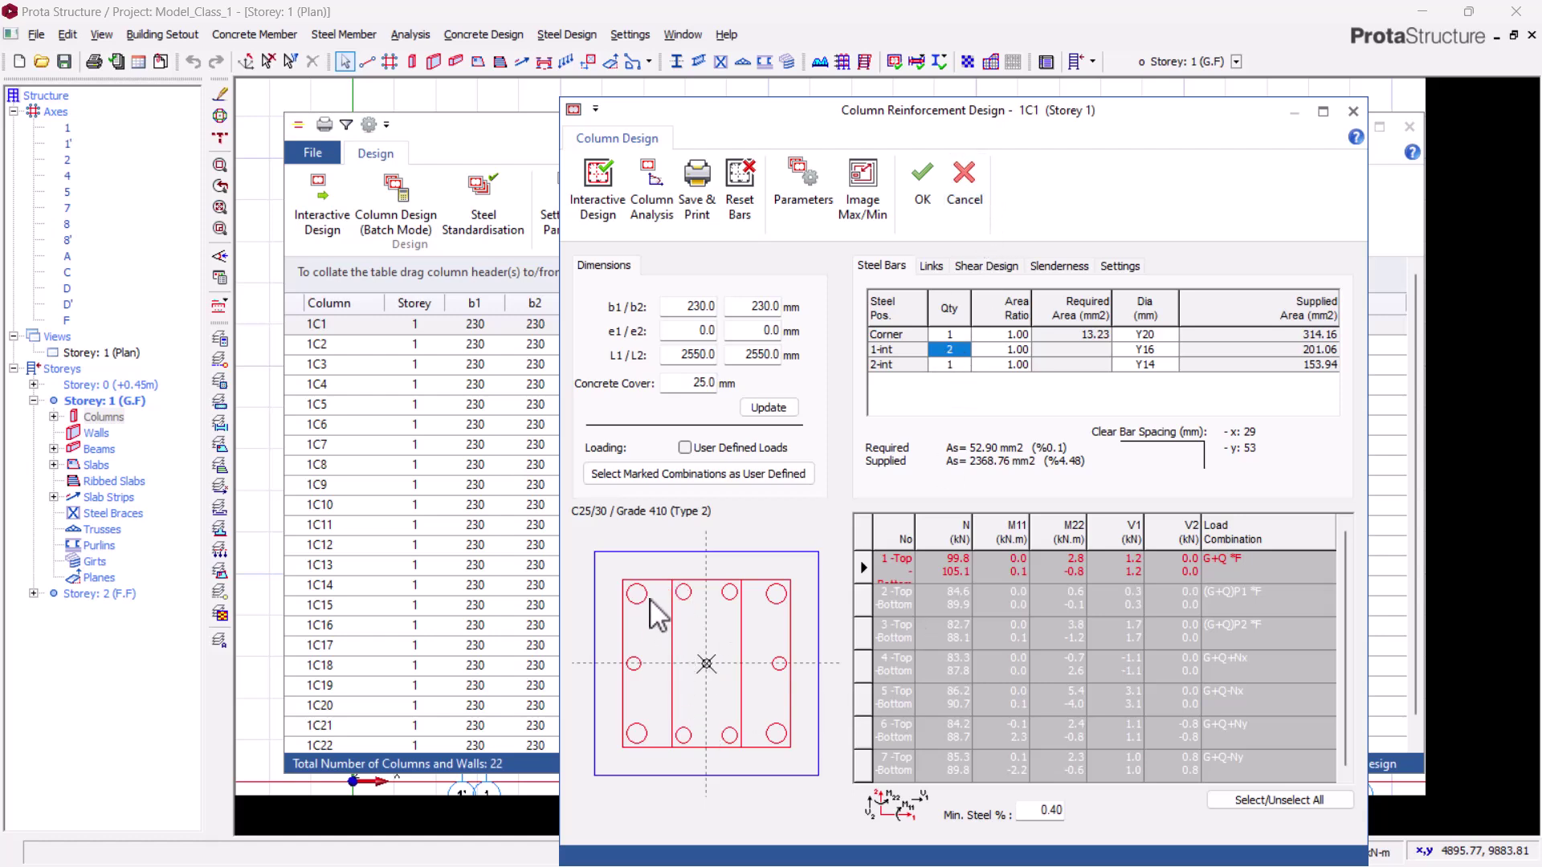
pyautogui.click(964, 180)
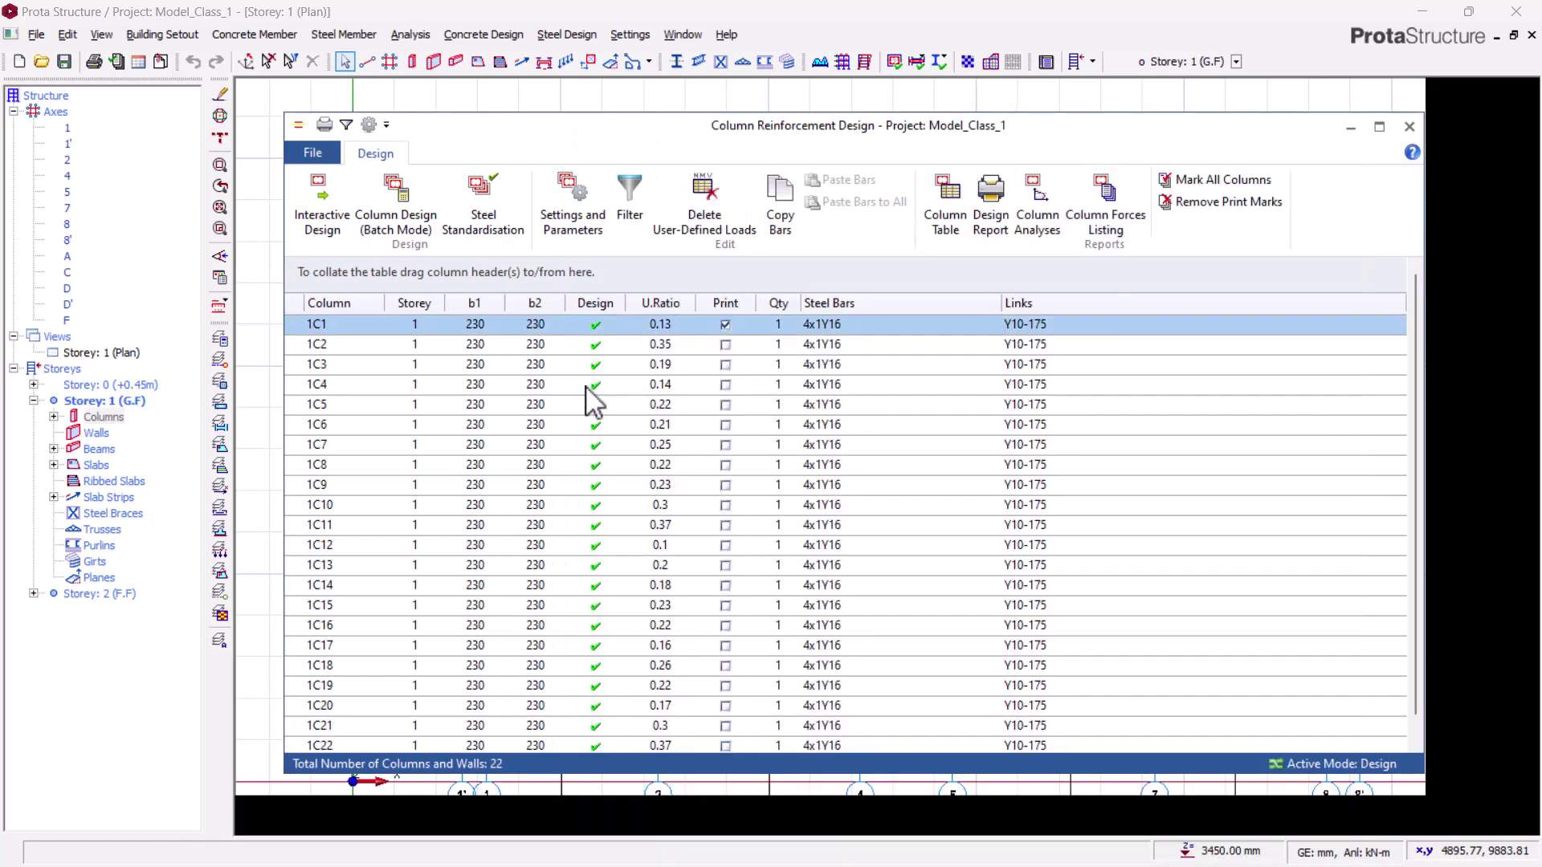
# Generate the column reinforcement design report with all load combinations included.
pyautogui.scroll(-1, 618, 459)
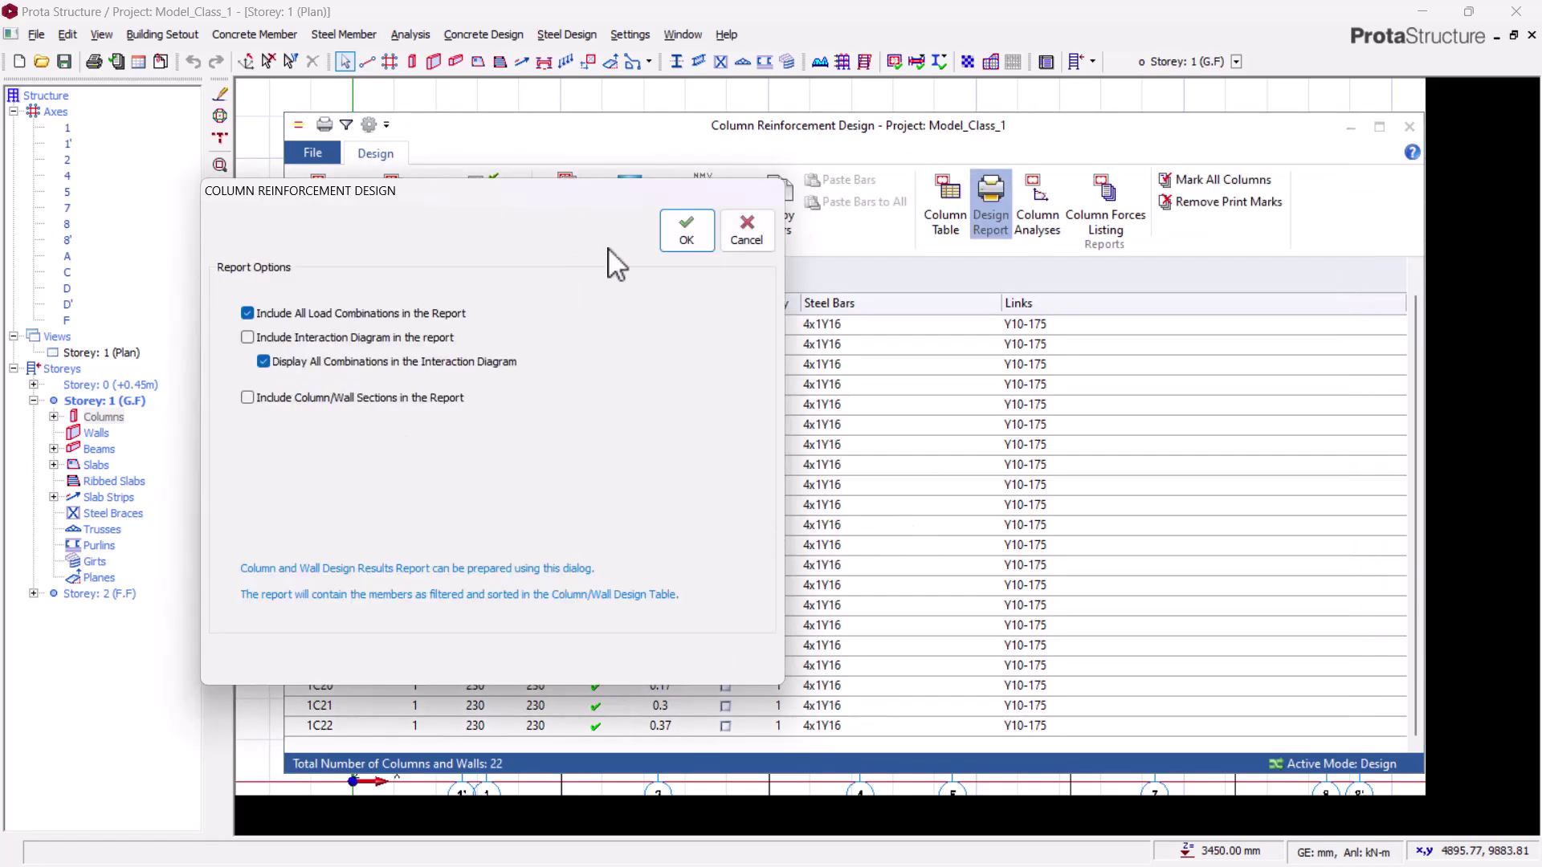
pyautogui.click(689, 235)
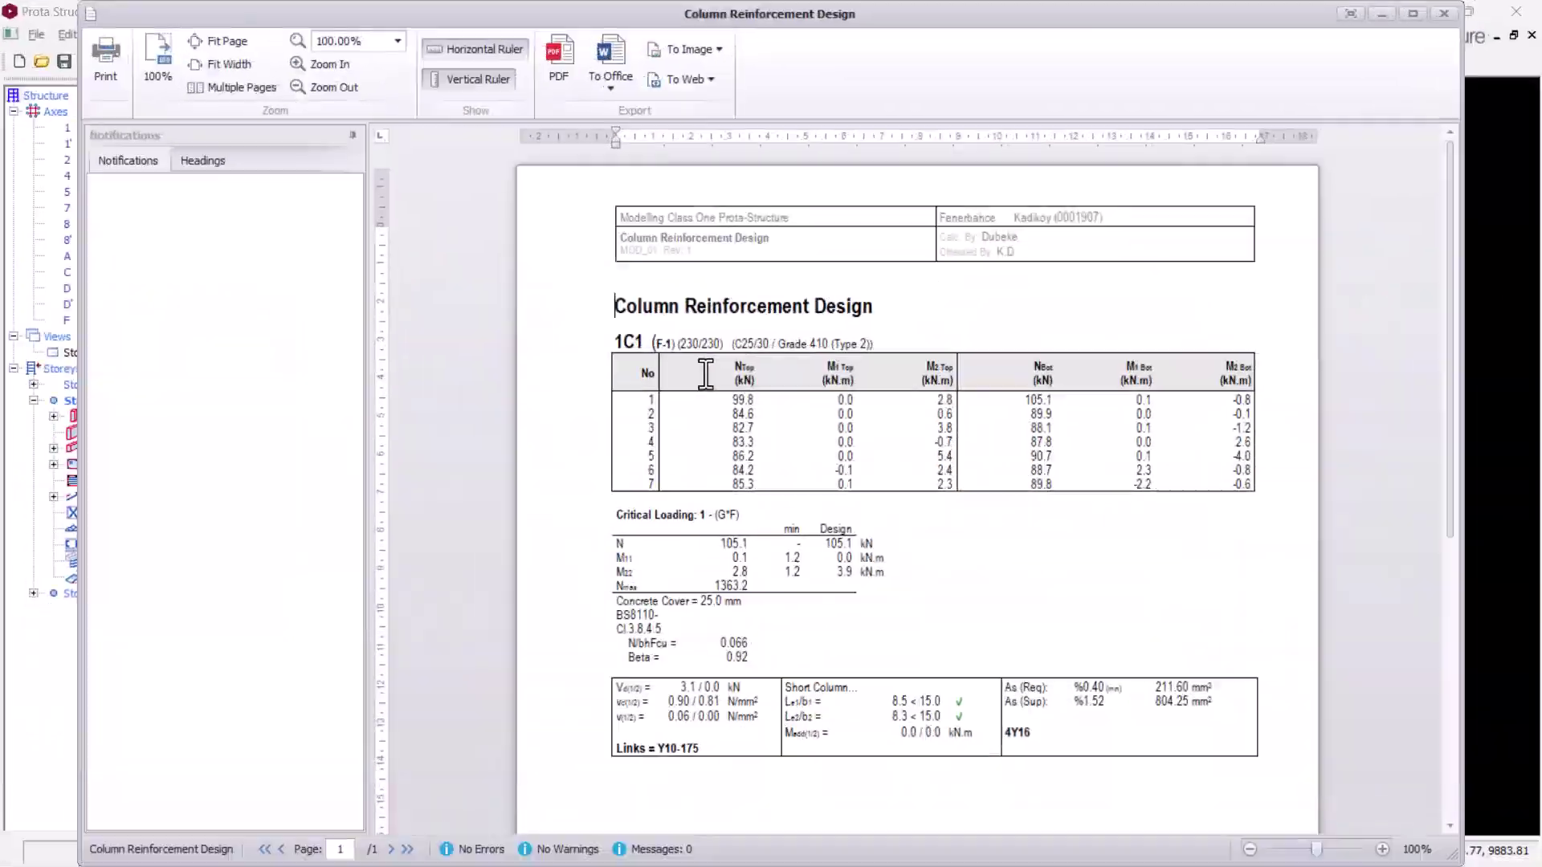
# Read through the column 1C1 reinforcement design report, and close both the report and the column reinforcement design table.
pyautogui.scroll(-2, 698, 279)
pyautogui.scroll(2, 691, 282)
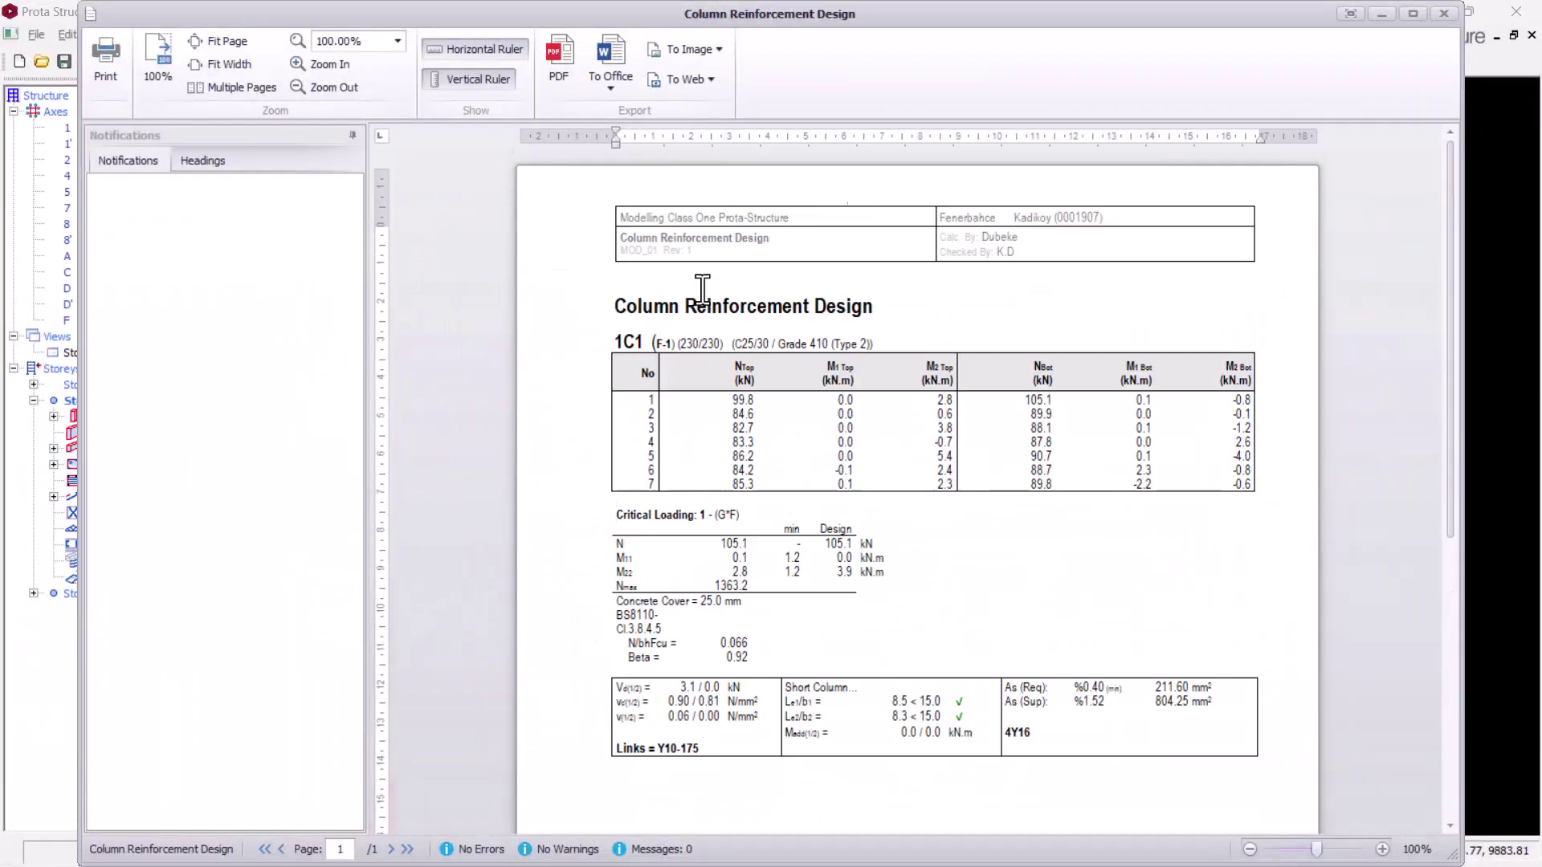
pyautogui.scroll(-2, 759, 564)
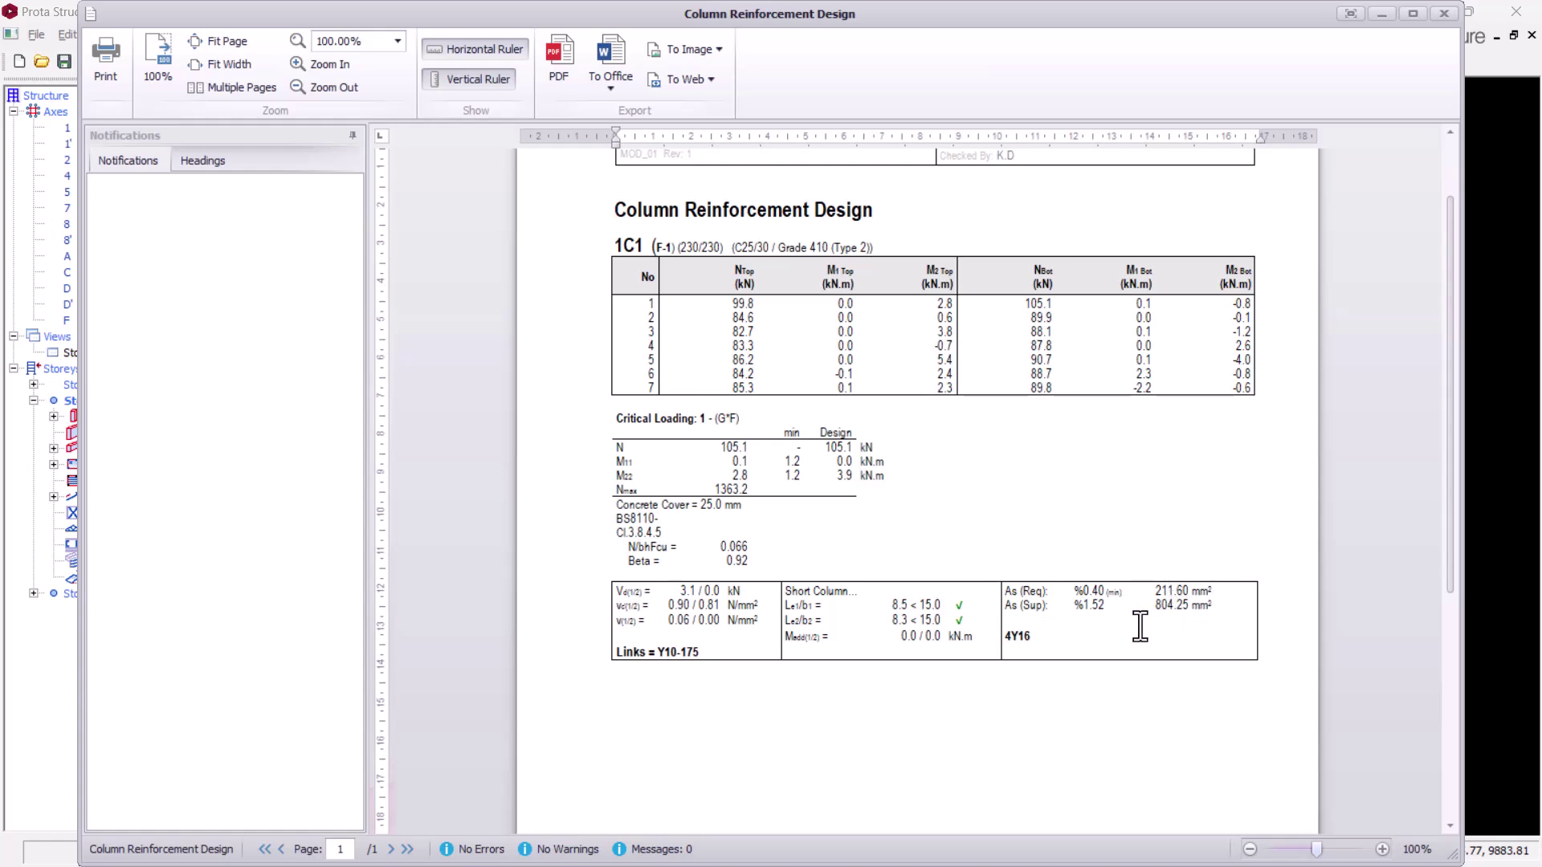
pyautogui.click(1444, 15)
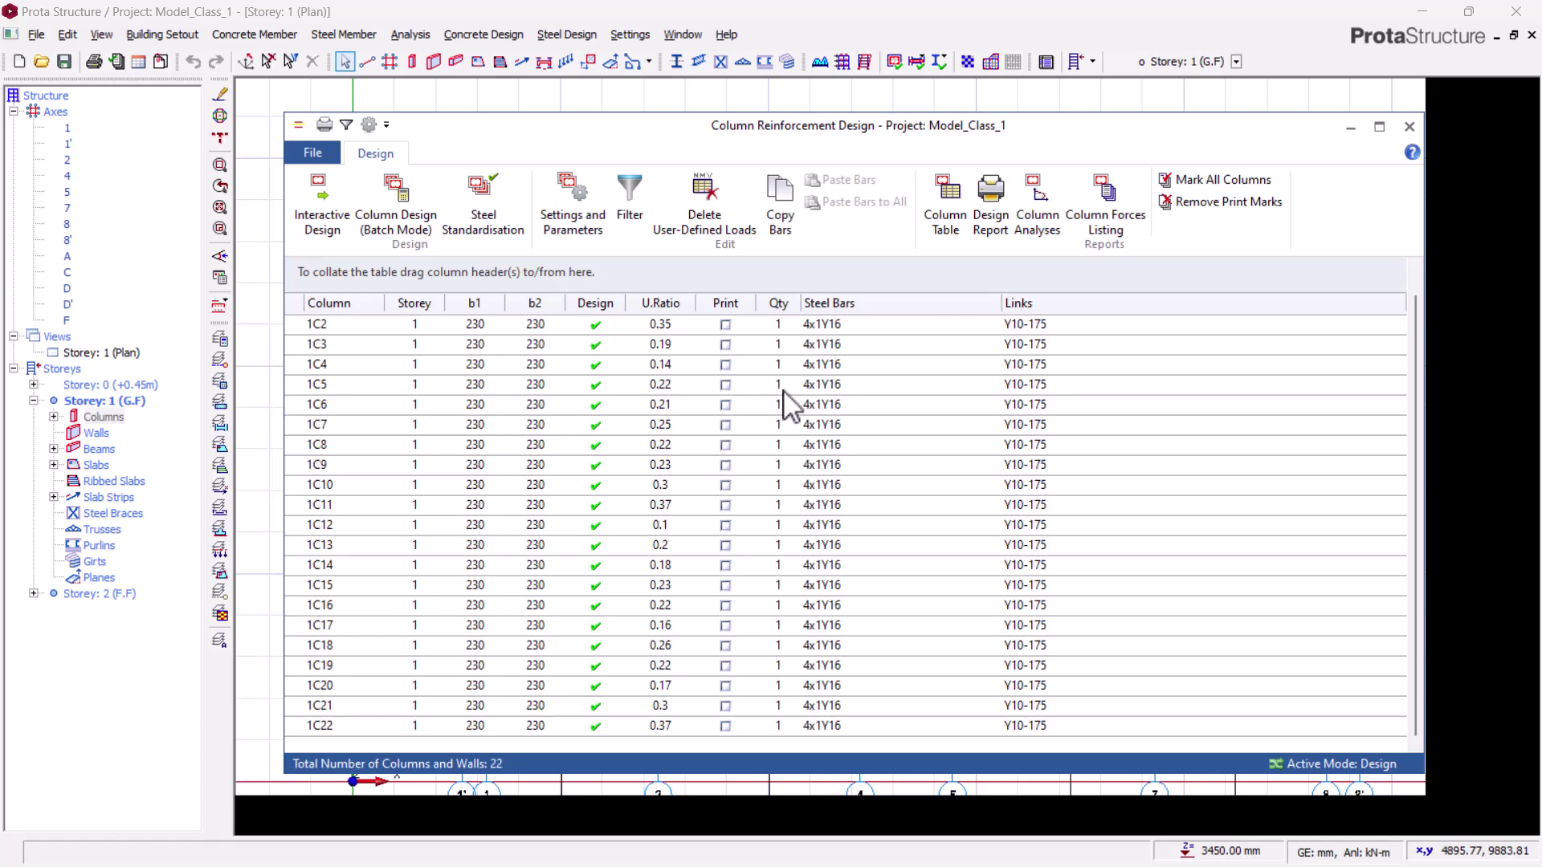
pyautogui.click(1409, 127)
# Open the beam reinforcement design from the storey 1 beams and preview the summary table of the beam axes.
pyautogui.click(107, 481)
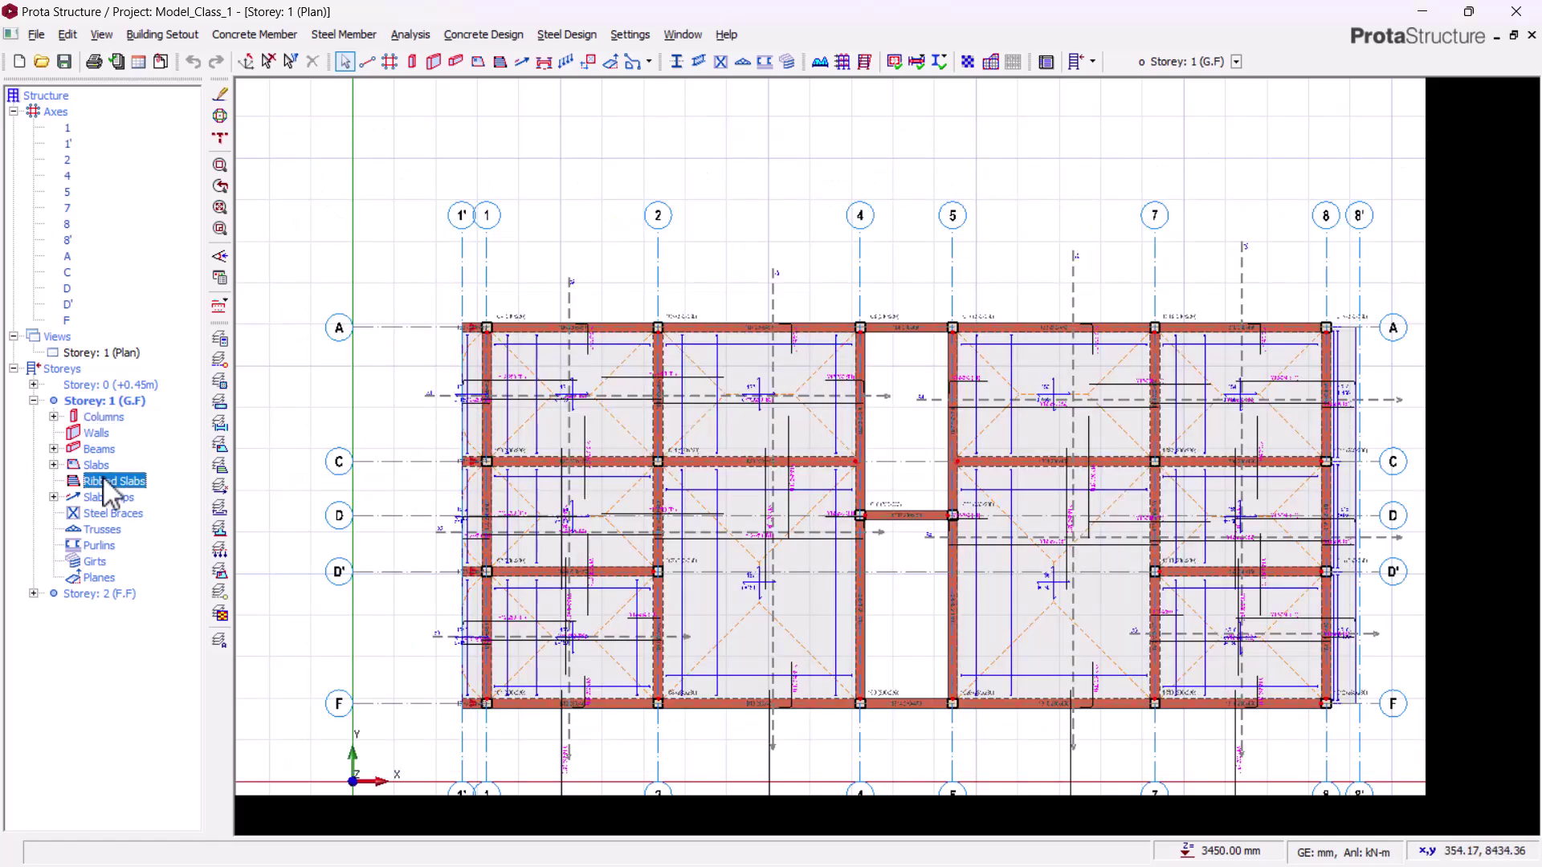
pyautogui.click(100, 450)
pyautogui.rightClick(95, 455)
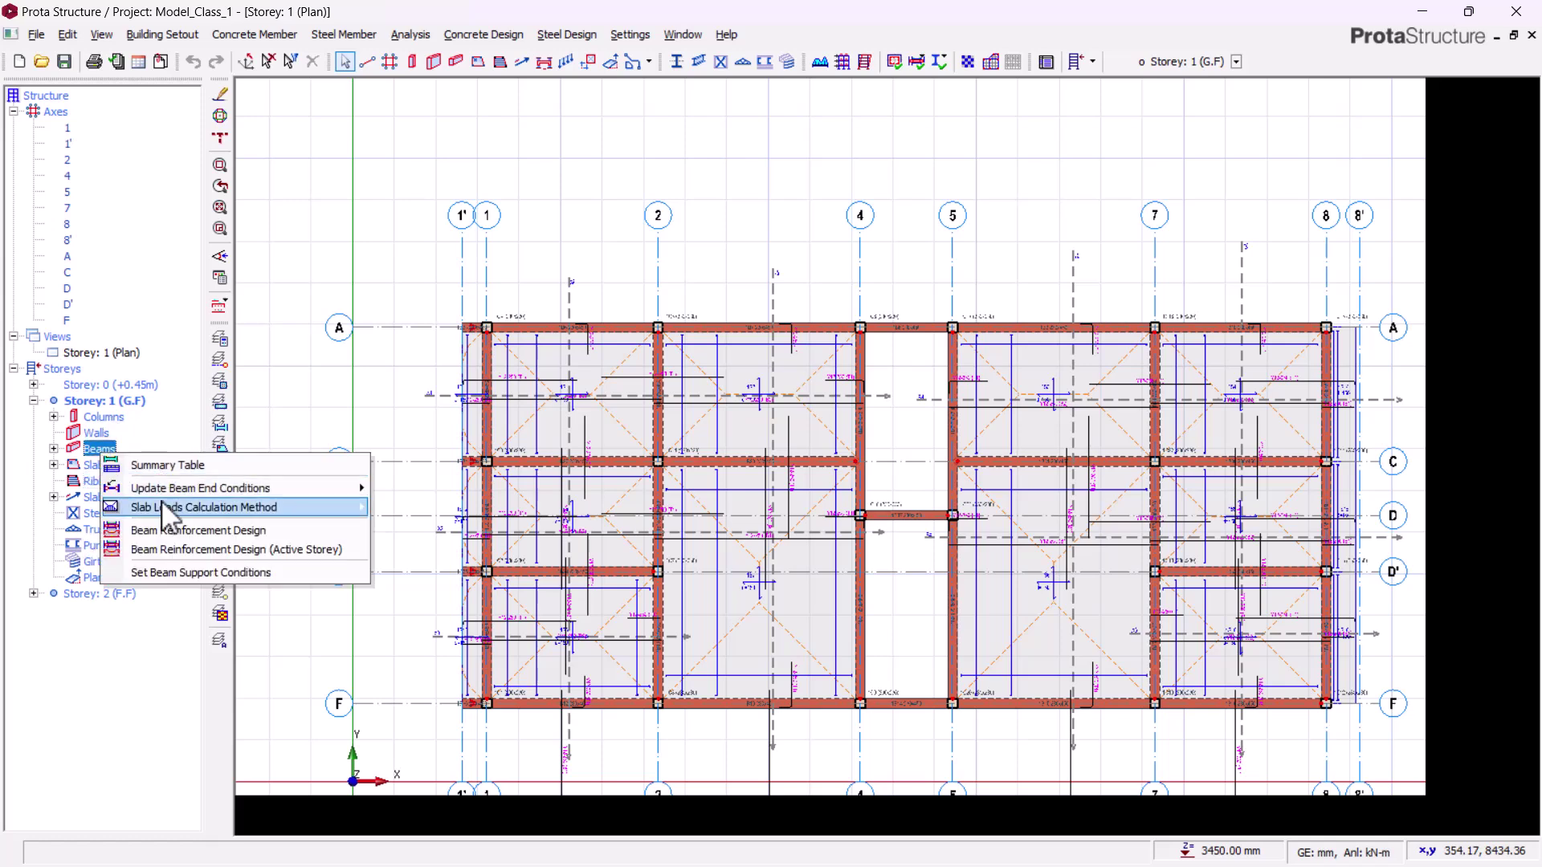
pyautogui.click(157, 531)
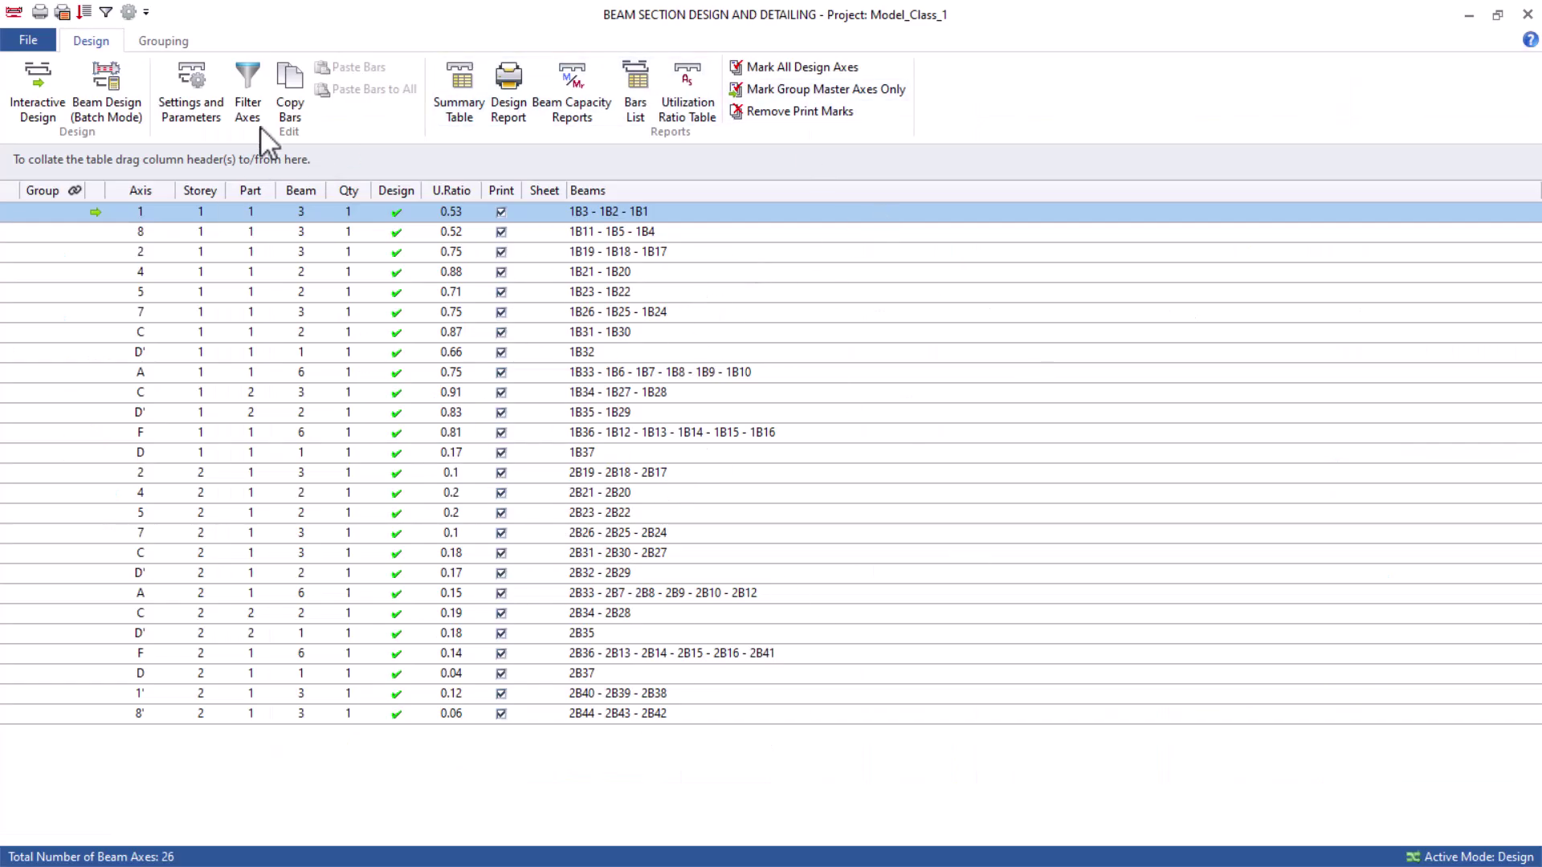
pyautogui.click(454, 112)
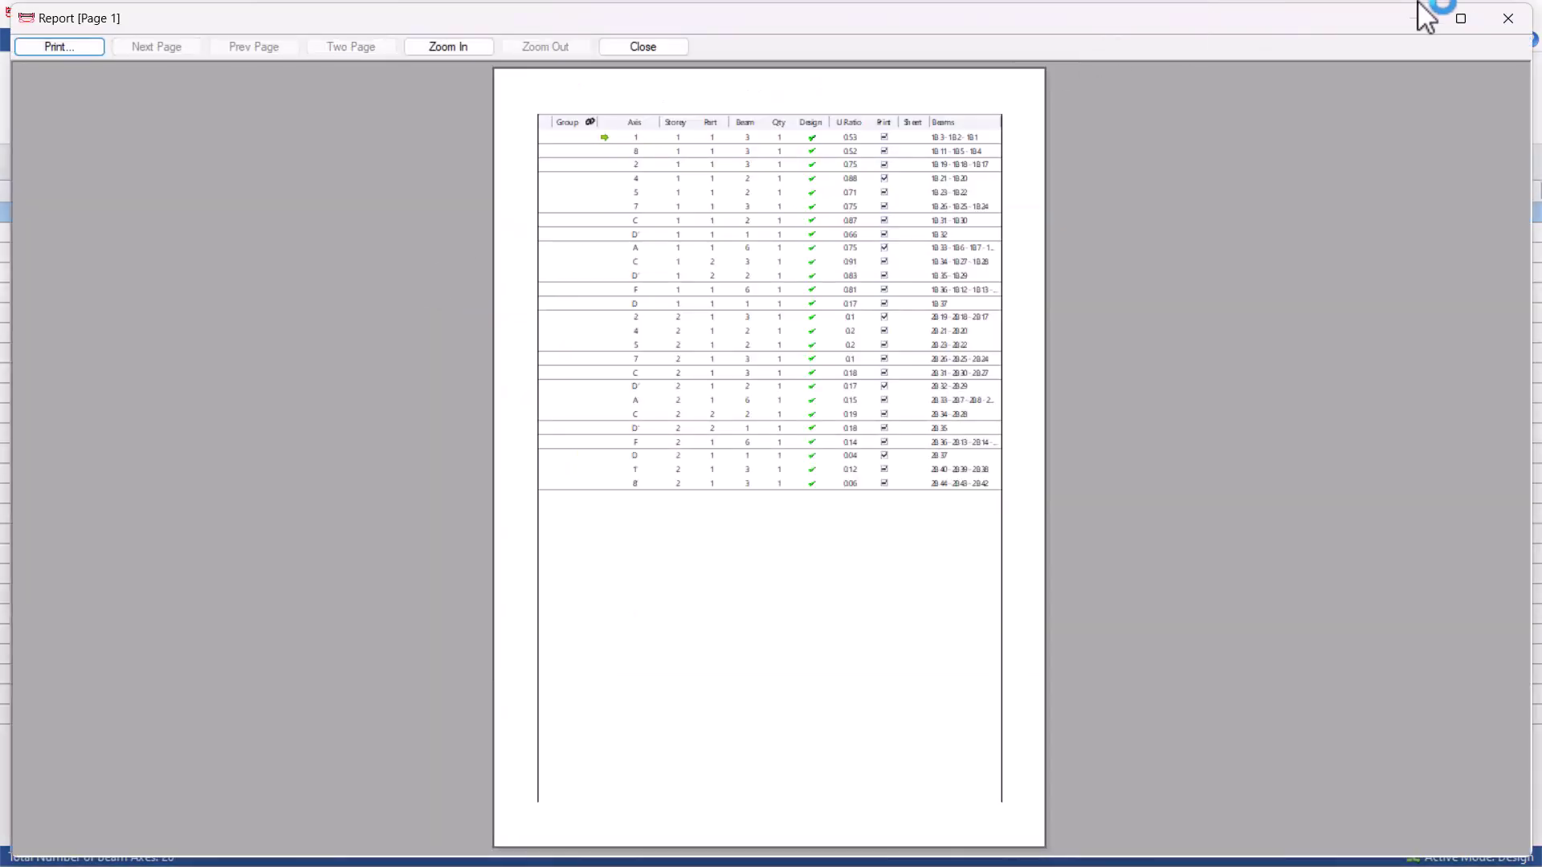
pyautogui.click(1507, 18)
# Generate the beam design report with beam loads, shear force diagrams and moment diagrams included.
pyautogui.click(509, 93)
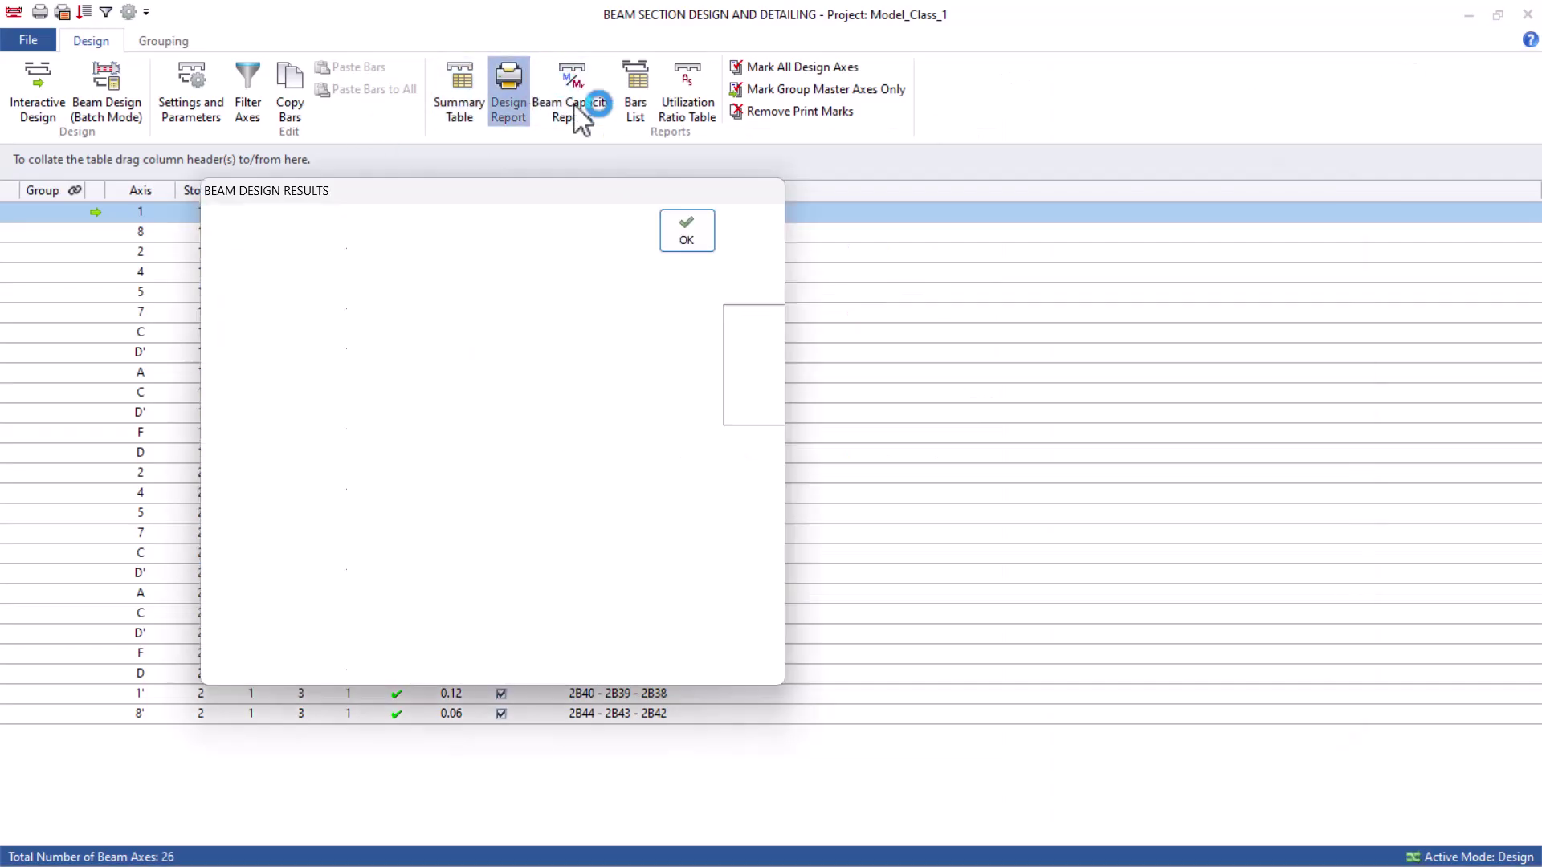
pyautogui.click(687, 232)
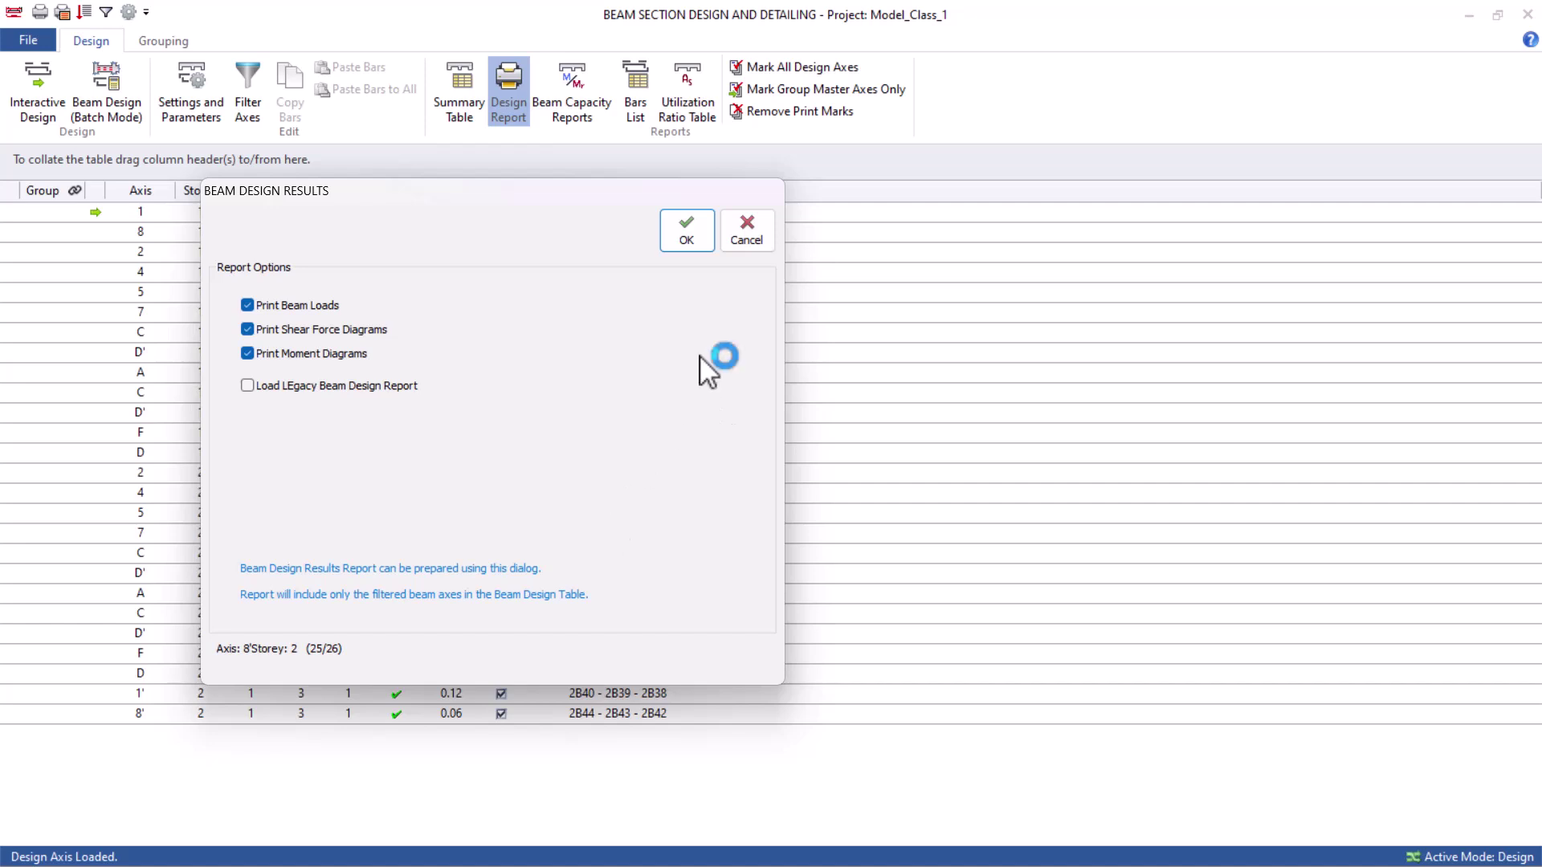
pyautogui.click(687, 241)
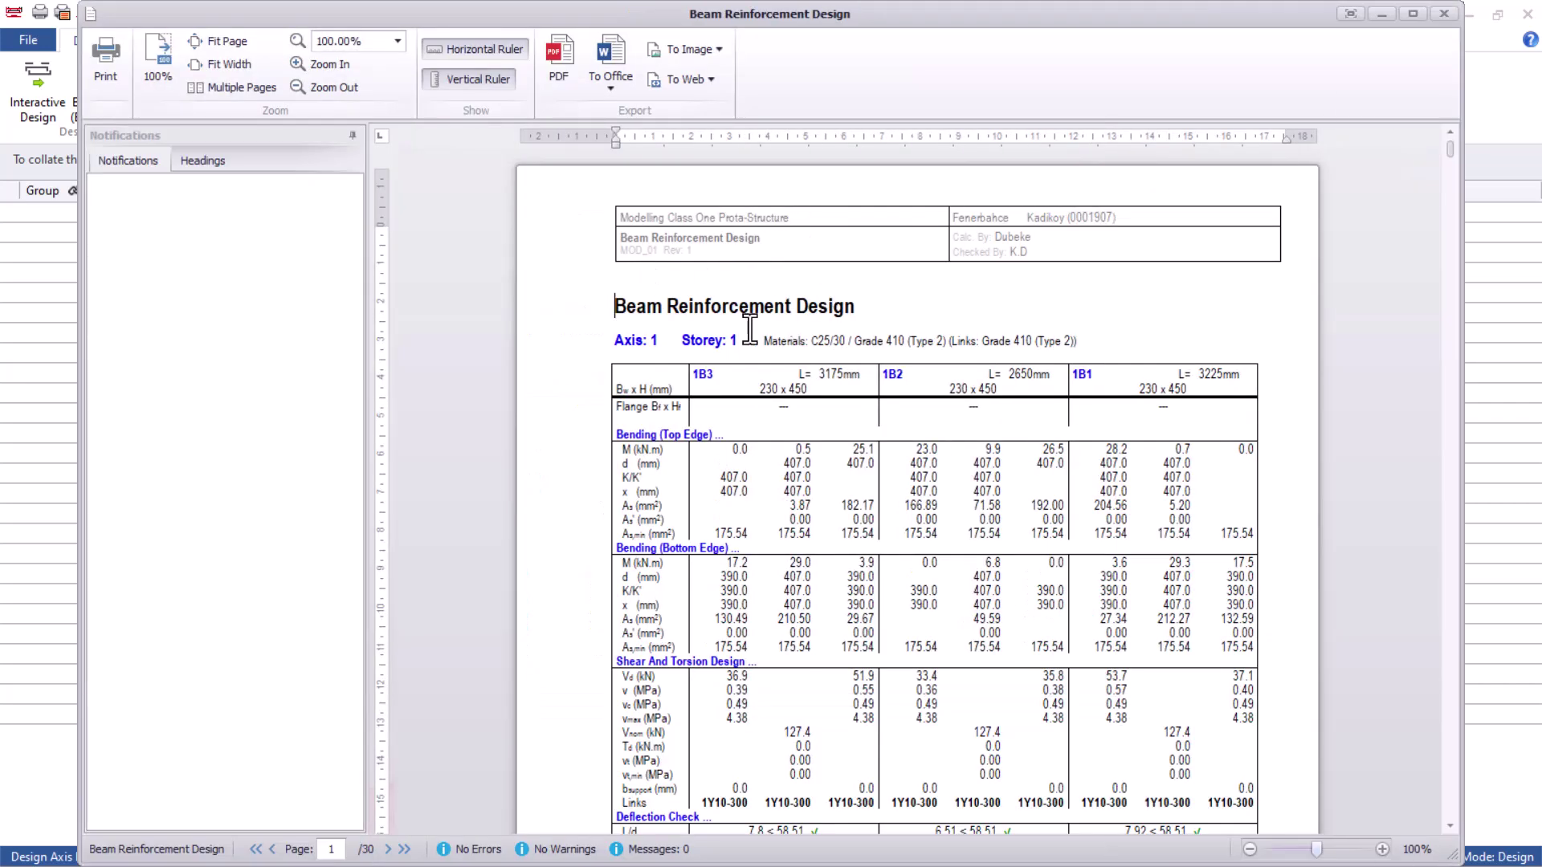
# Examine the beam report's bending, shear, deflection and steel bar results for storey 1 axes 1, 8, 2 and 4, and close it.
pyautogui.scroll(-6, 763, 325)
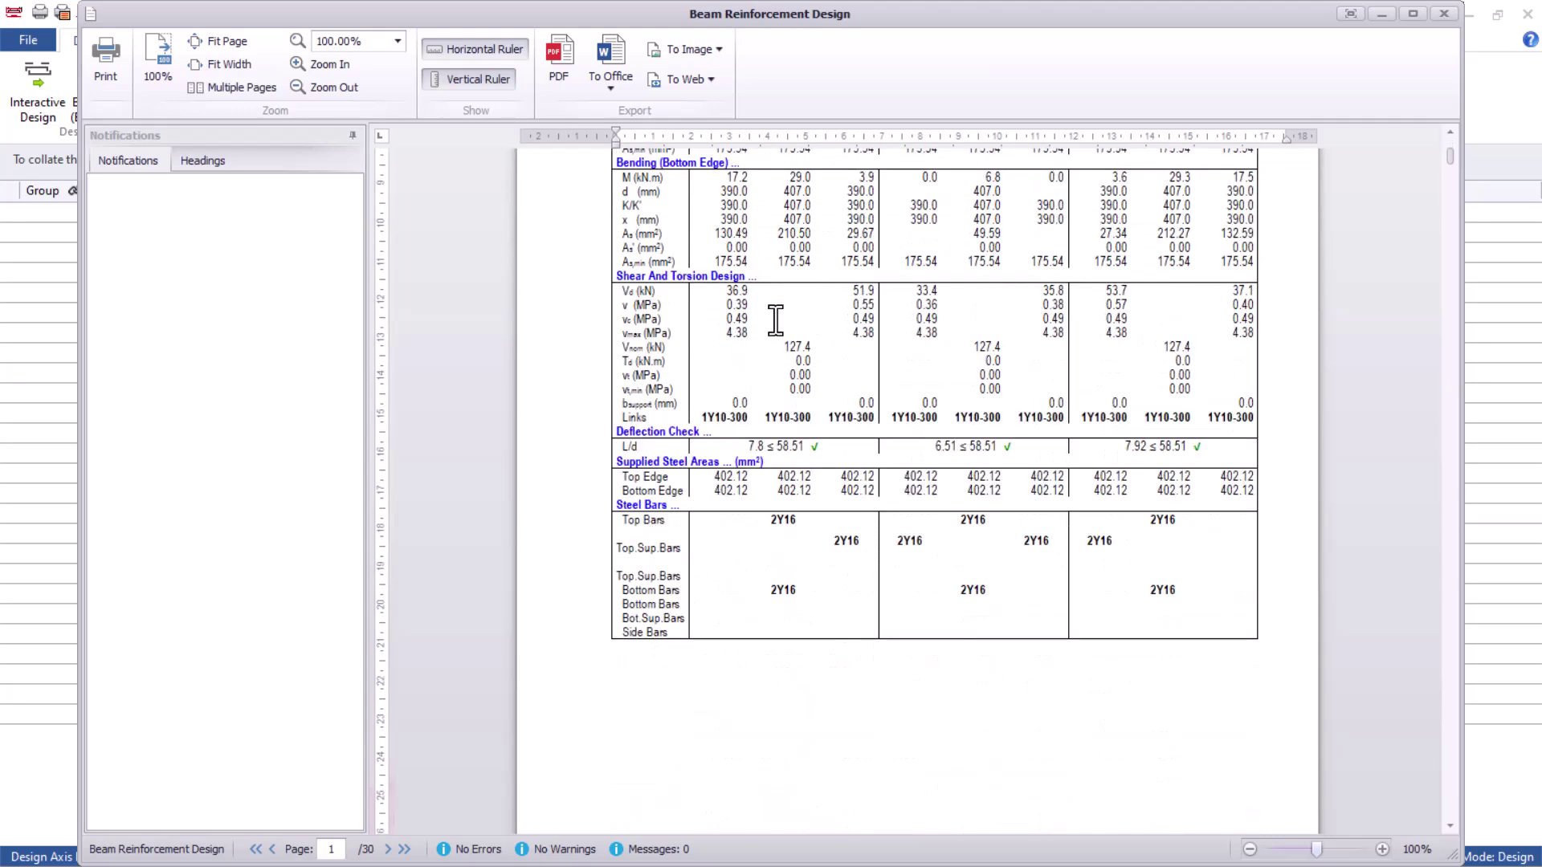
pyautogui.scroll(6, 807, 353)
pyautogui.scroll(-4, 814, 365)
pyautogui.scroll(-2, 814, 364)
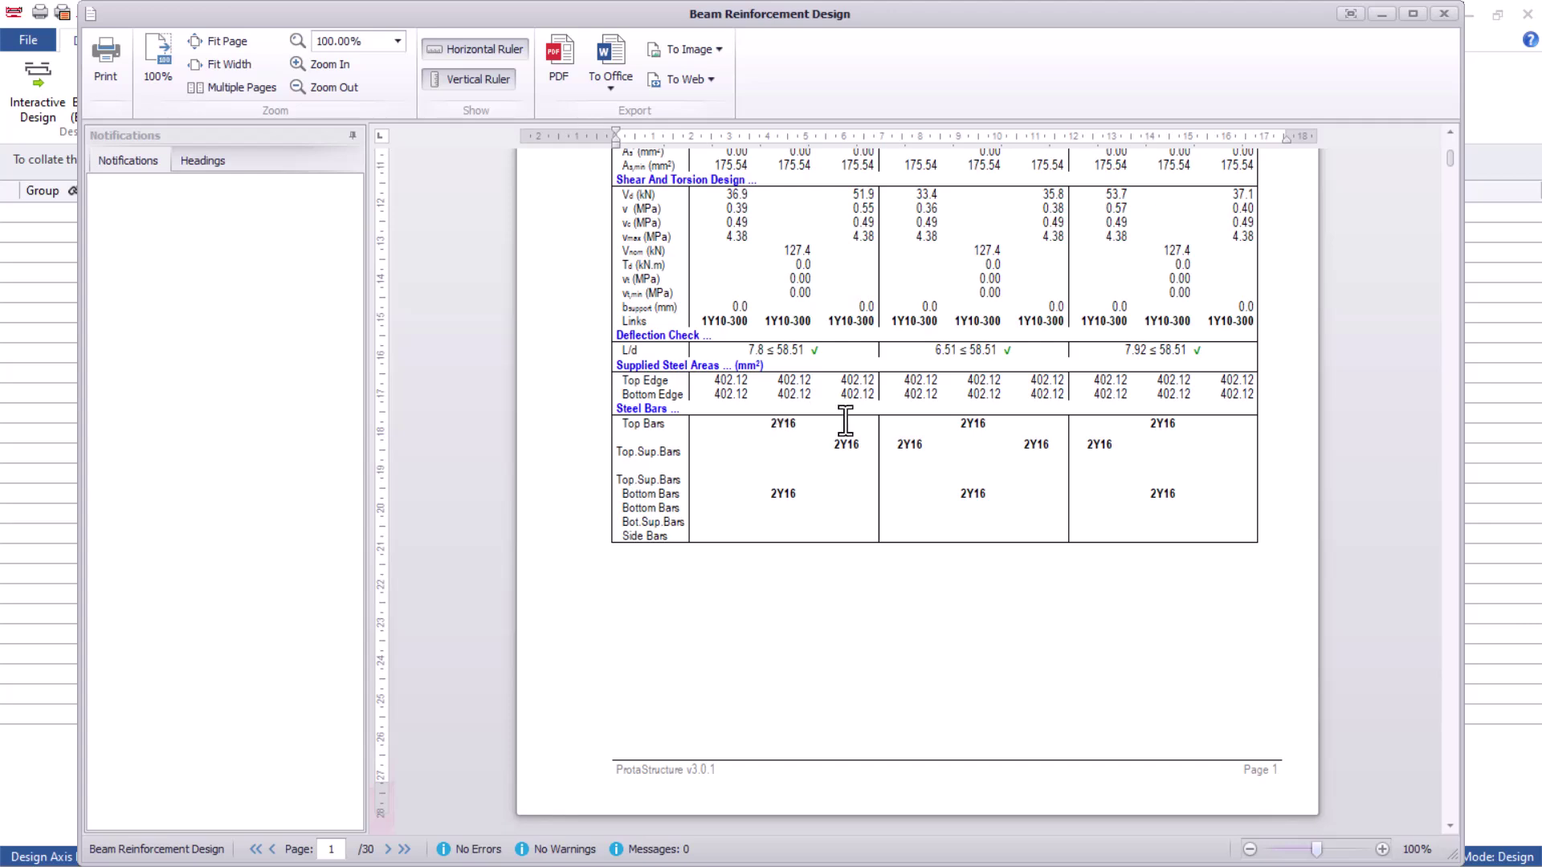
pyautogui.scroll(1, 816, 438)
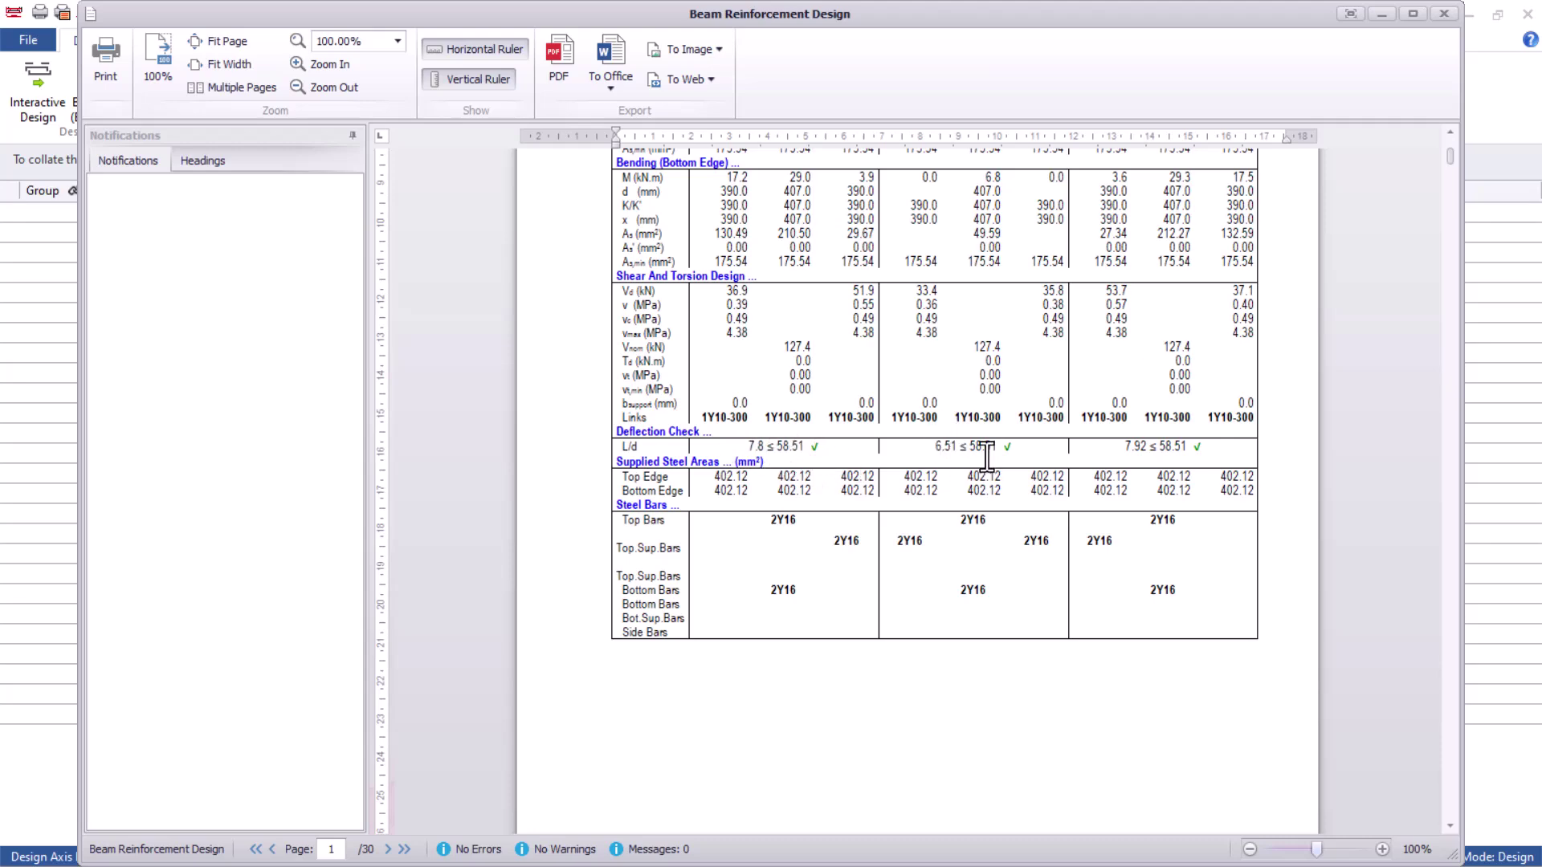
pyautogui.scroll(1, 1003, 453)
pyautogui.scroll(-10, 1003, 450)
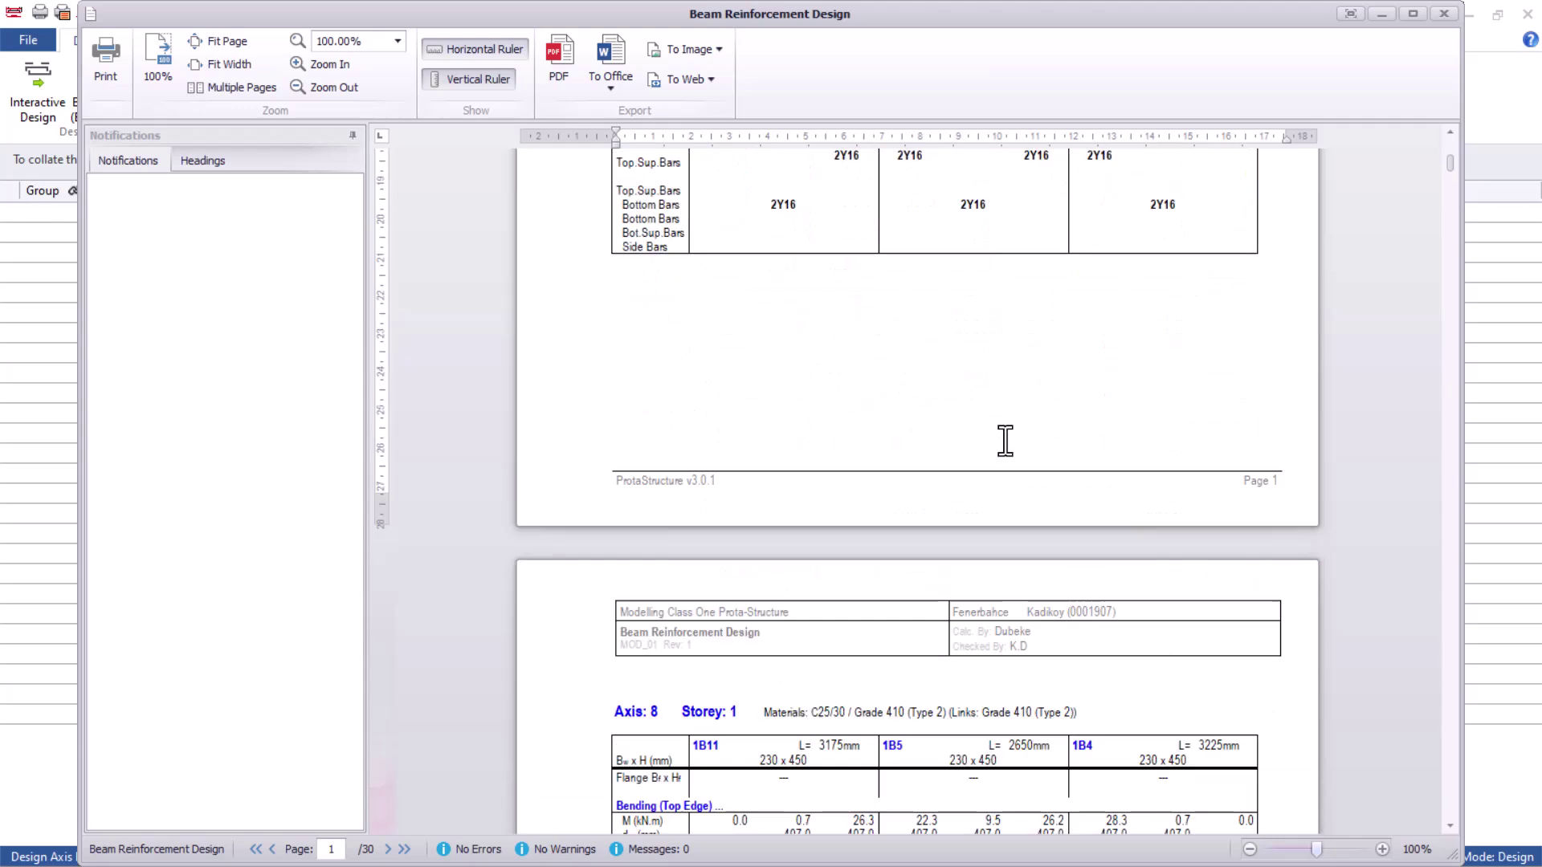
pyautogui.scroll(-4, 975, 440)
pyautogui.scroll(4, 733, 345)
pyautogui.scroll(-10, 706, 378)
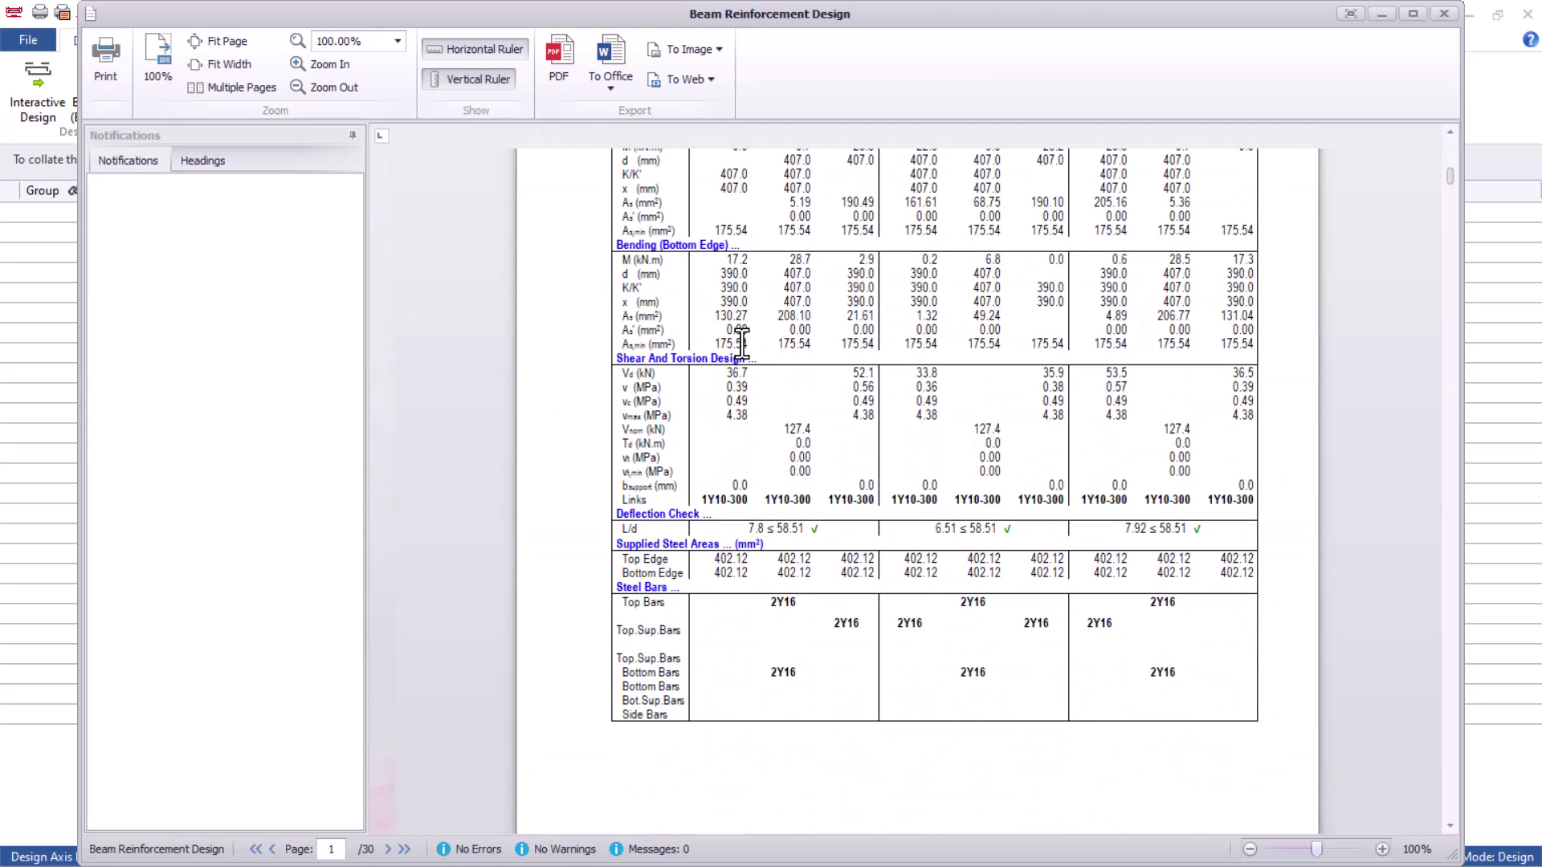
pyautogui.scroll(-10, 832, 434)
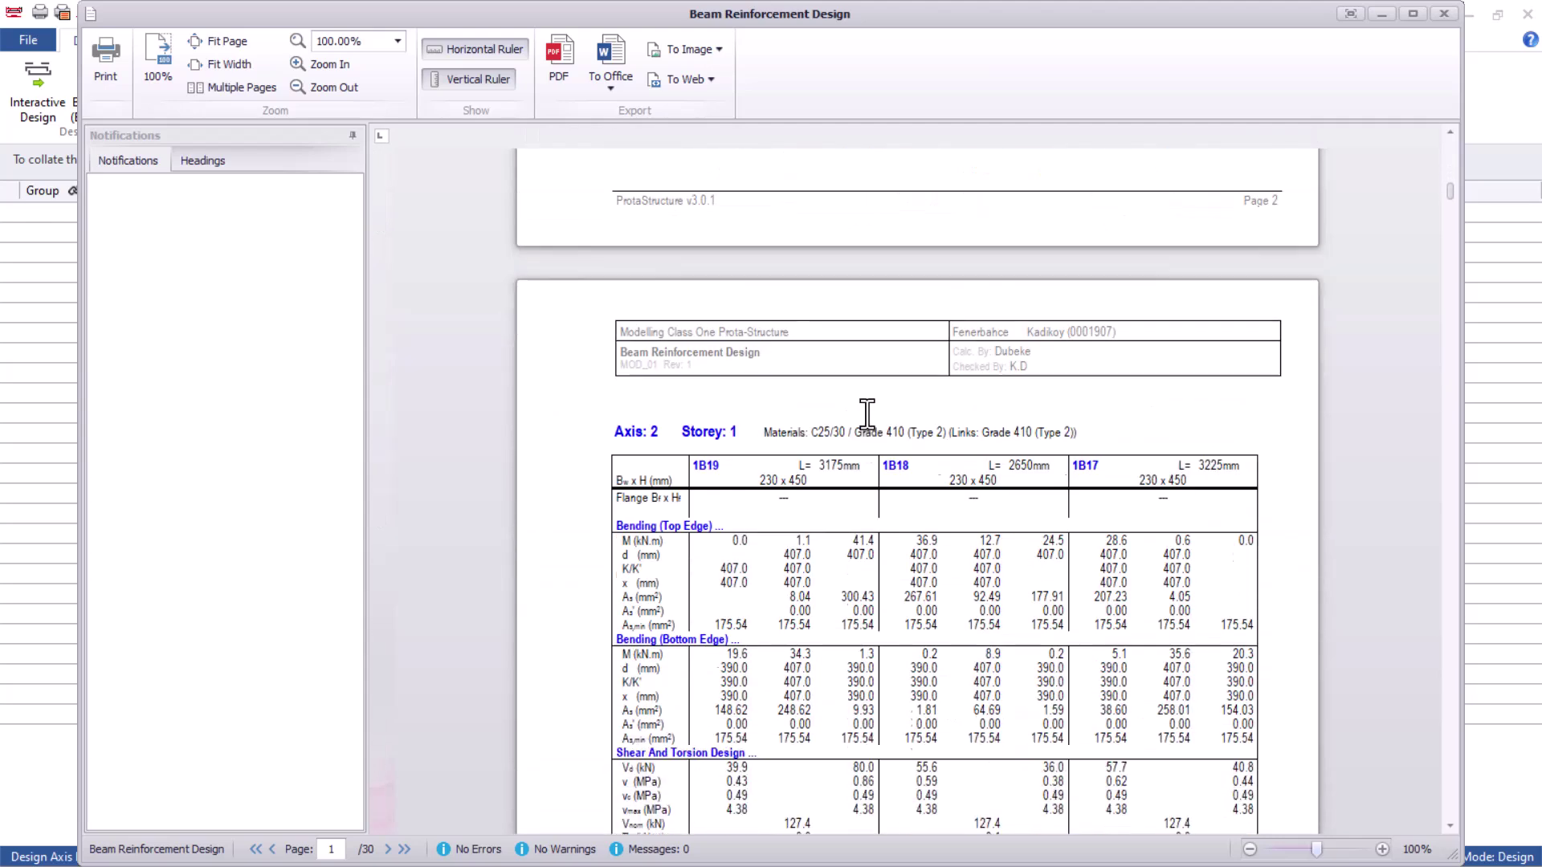
pyautogui.scroll(-10, 811, 453)
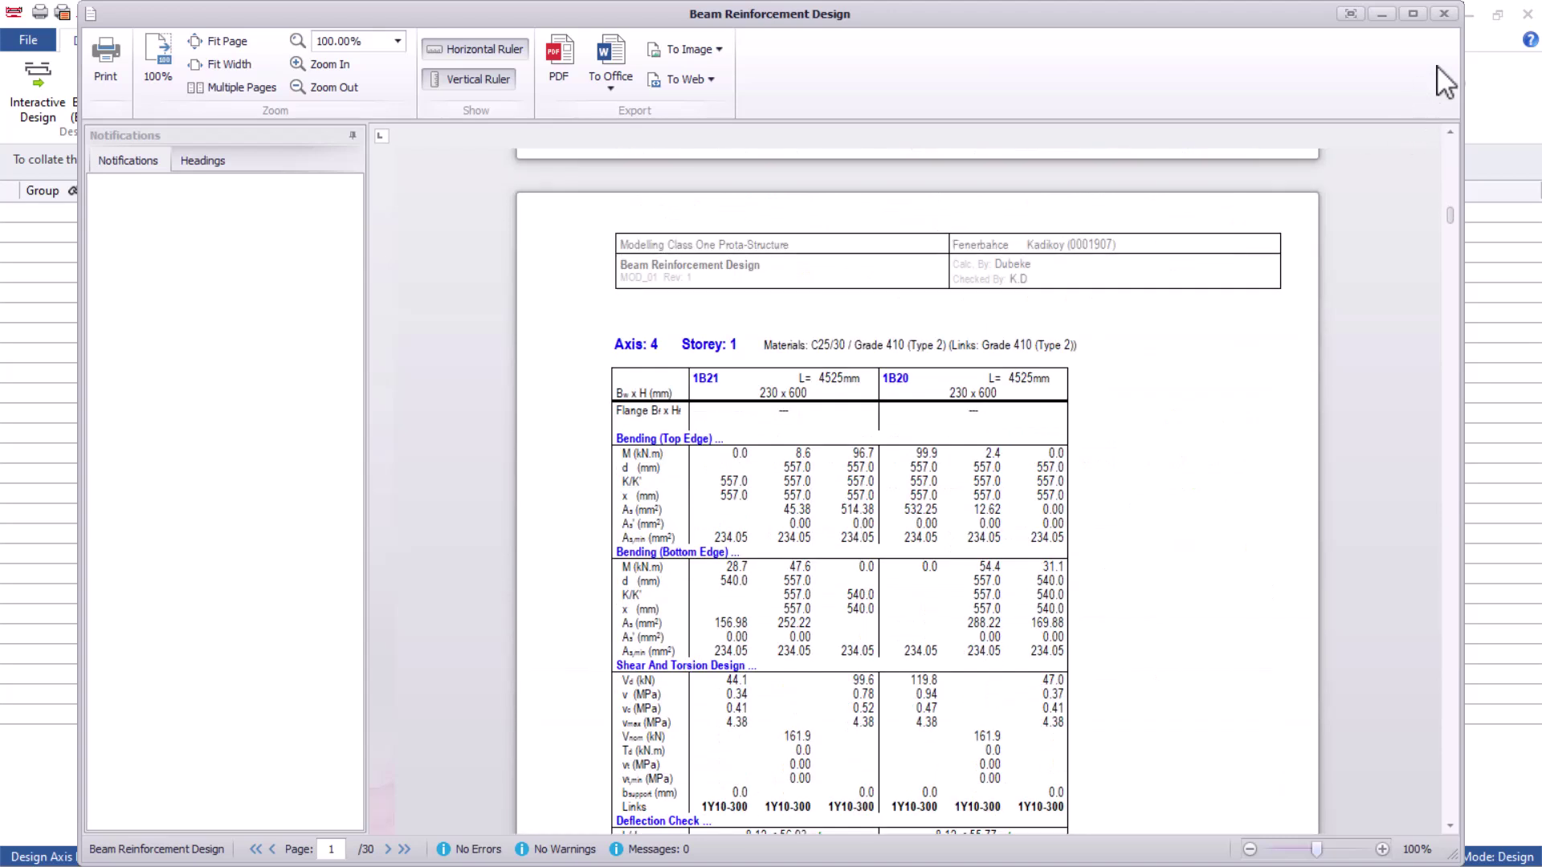
pyautogui.click(1444, 13)
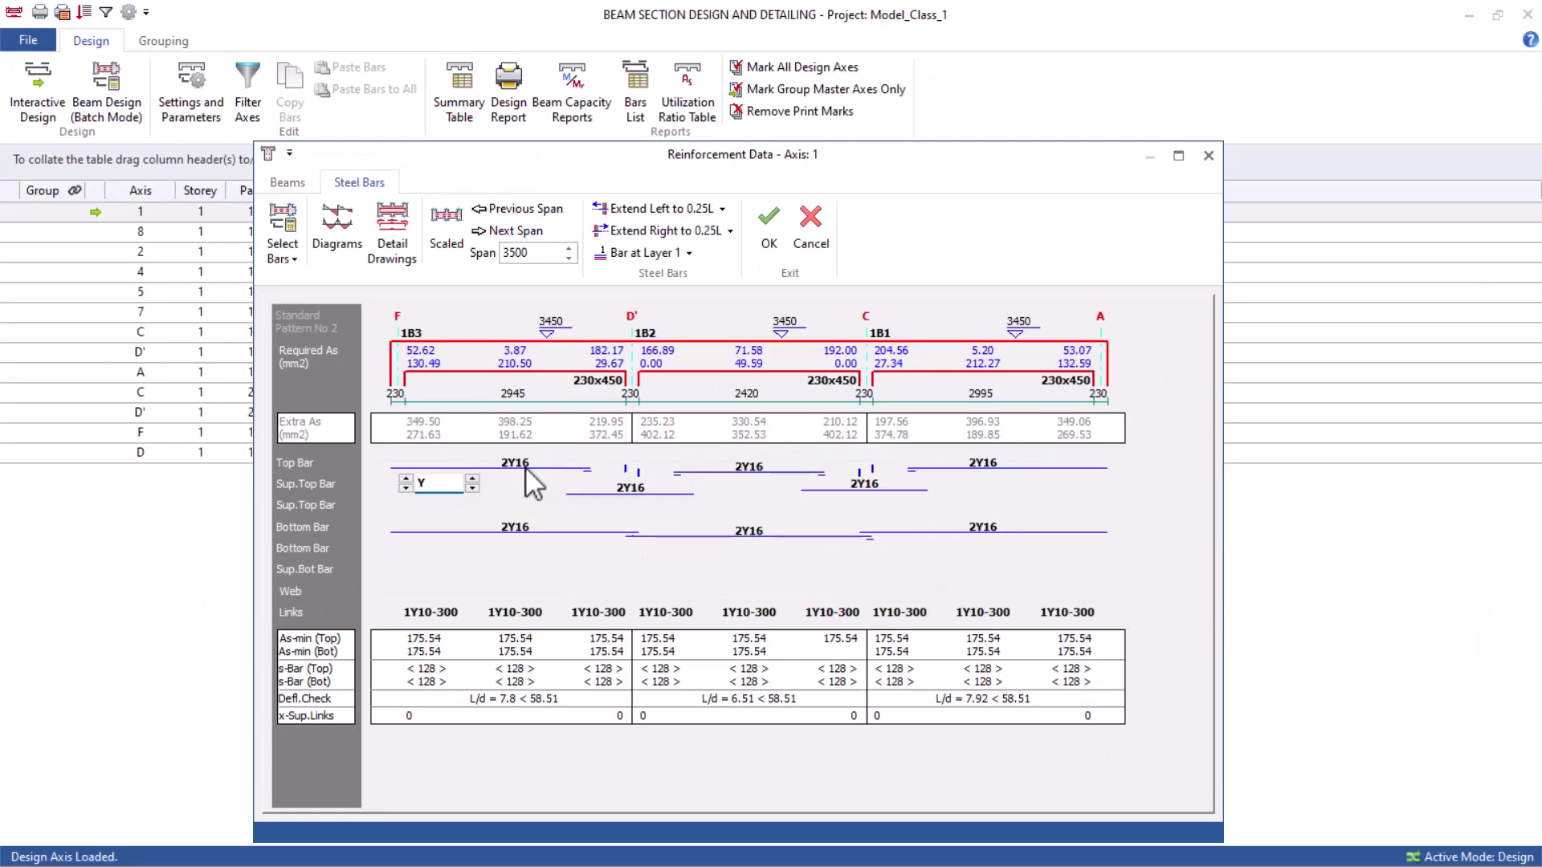
# Try raising the top bars of beam 1B3 on axis 1 to 3Y16 and 4Y16, and reduce the quantity by one.
pyautogui.click(526, 469)
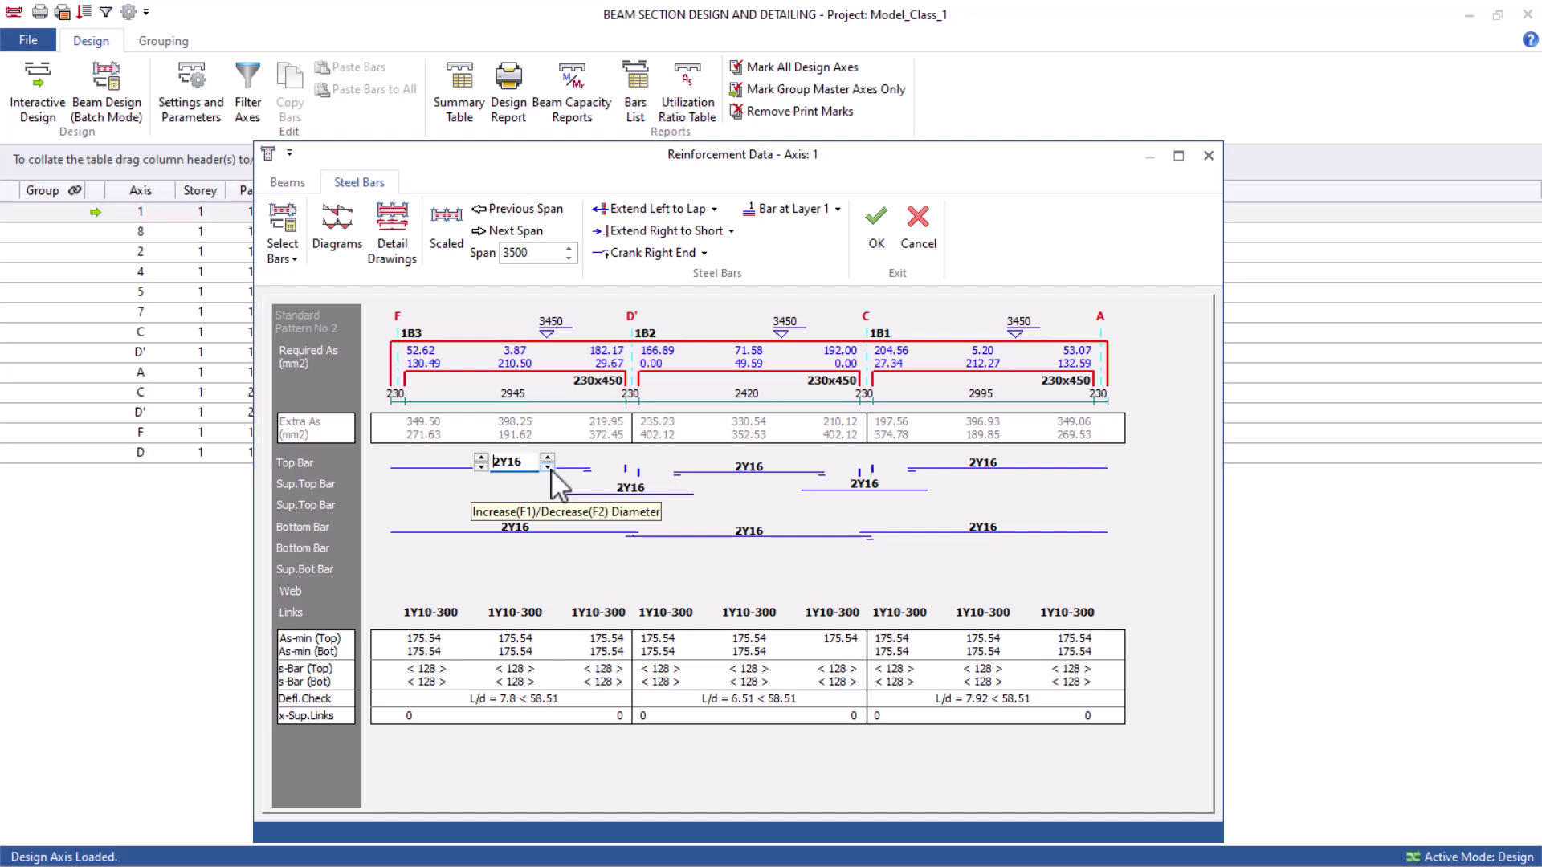
pyautogui.click(480, 457)
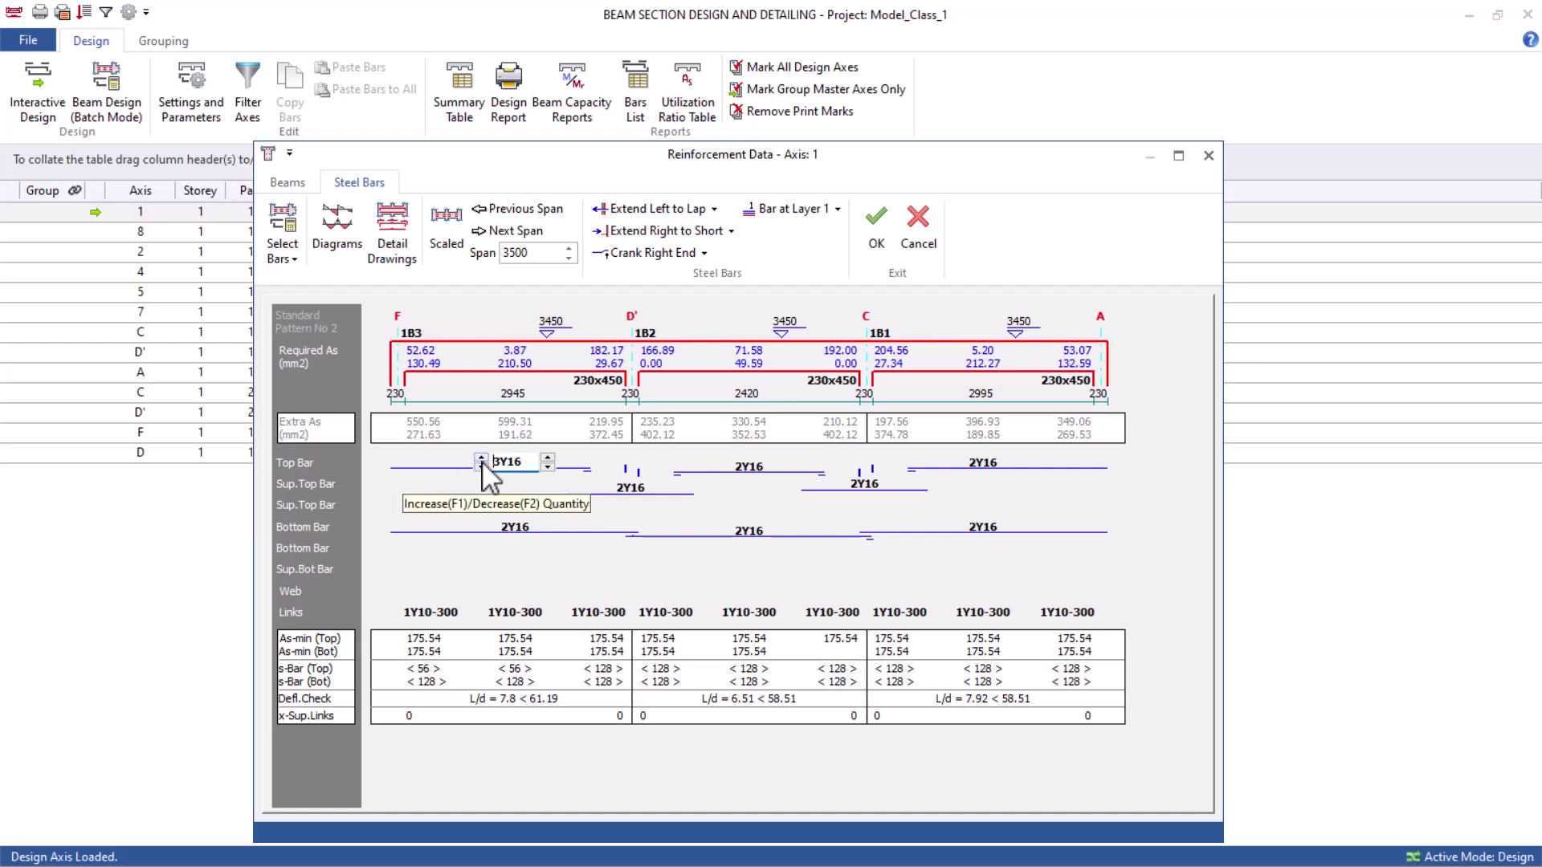
pyautogui.click(481, 457)
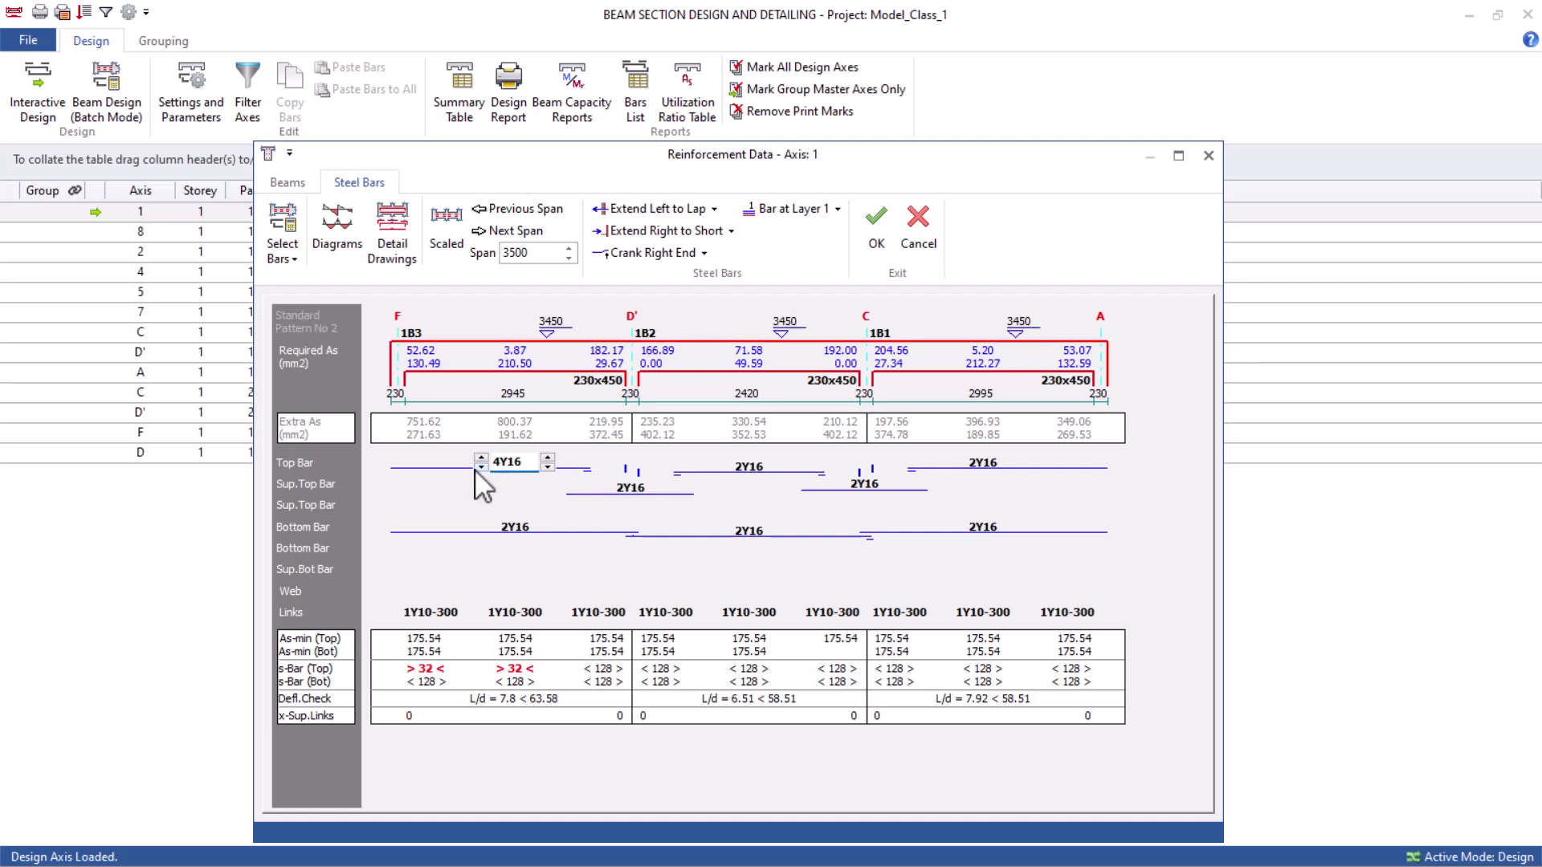
pyautogui.click(481, 466)
# Try larger top bar diameters for beam 1B3, including 2Y20, and step the diameter back down.
pyautogui.click(546, 456)
pyautogui.click(547, 468)
pyautogui.click(547, 458)
pyautogui.click(547, 458)
pyautogui.click(547, 467)
pyautogui.click(481, 466)
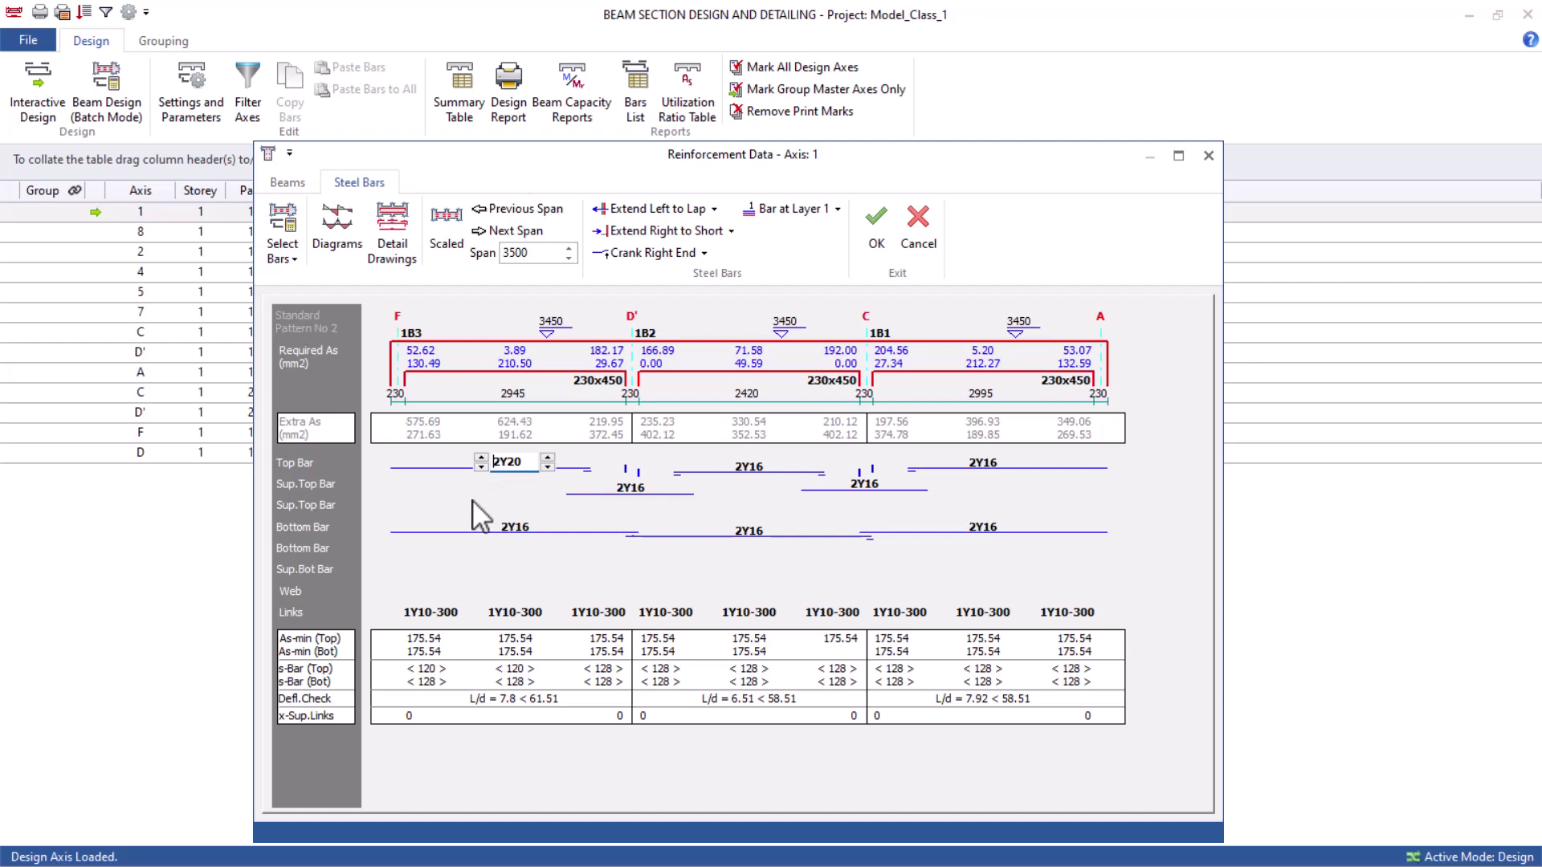
pyautogui.click(546, 468)
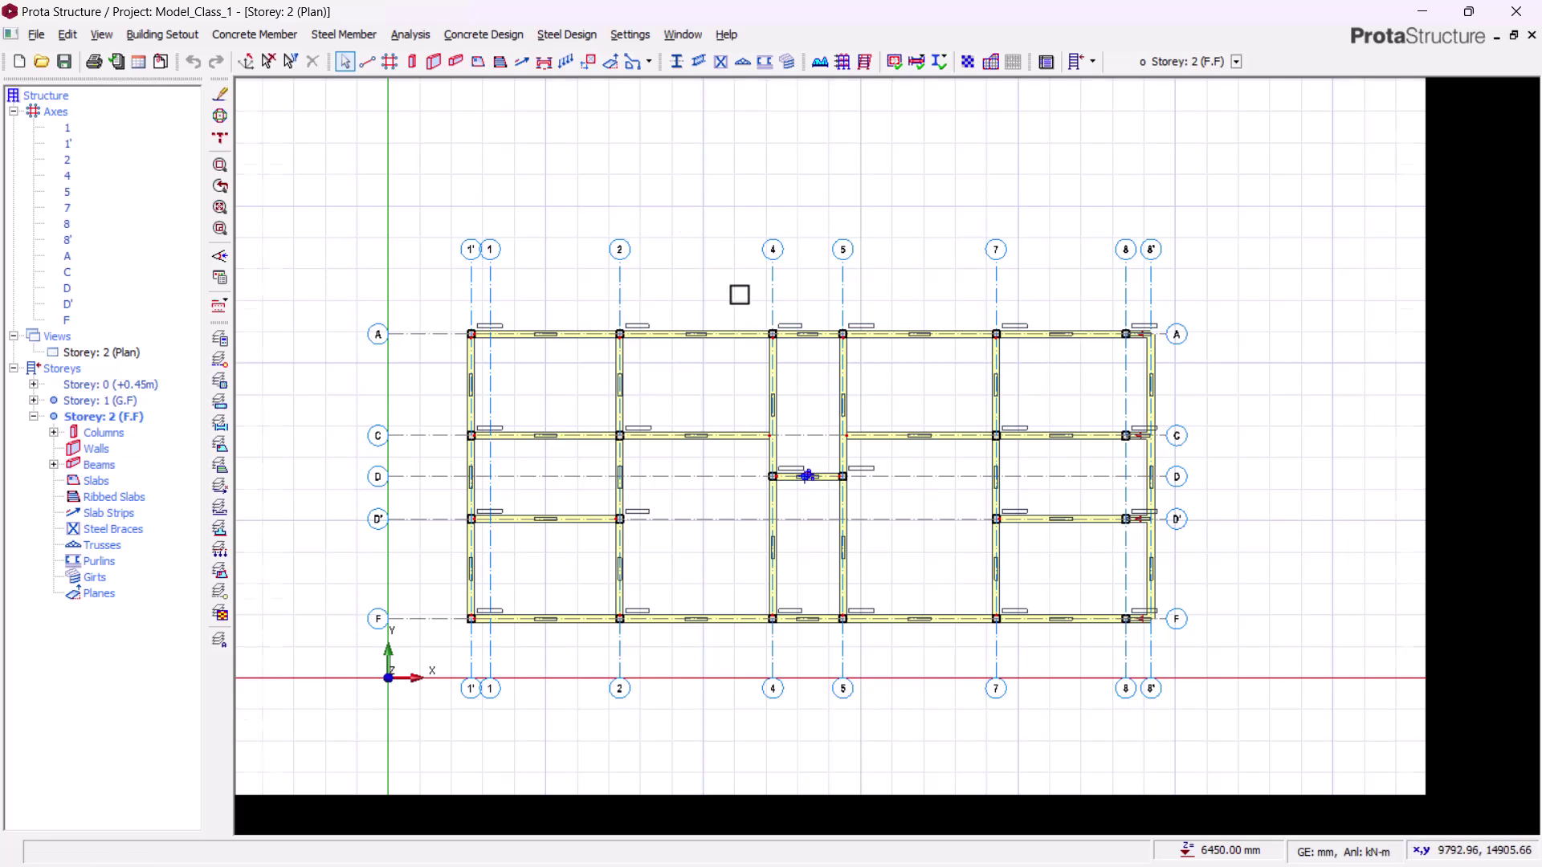
# Inspect the storey 2 framing in plan and in a 3D view of the whole structure.
pyautogui.scroll(3, 736, 293)
pyautogui.moveTo(667, 327); pyautogui.dragTo(967, 431, button='middle')
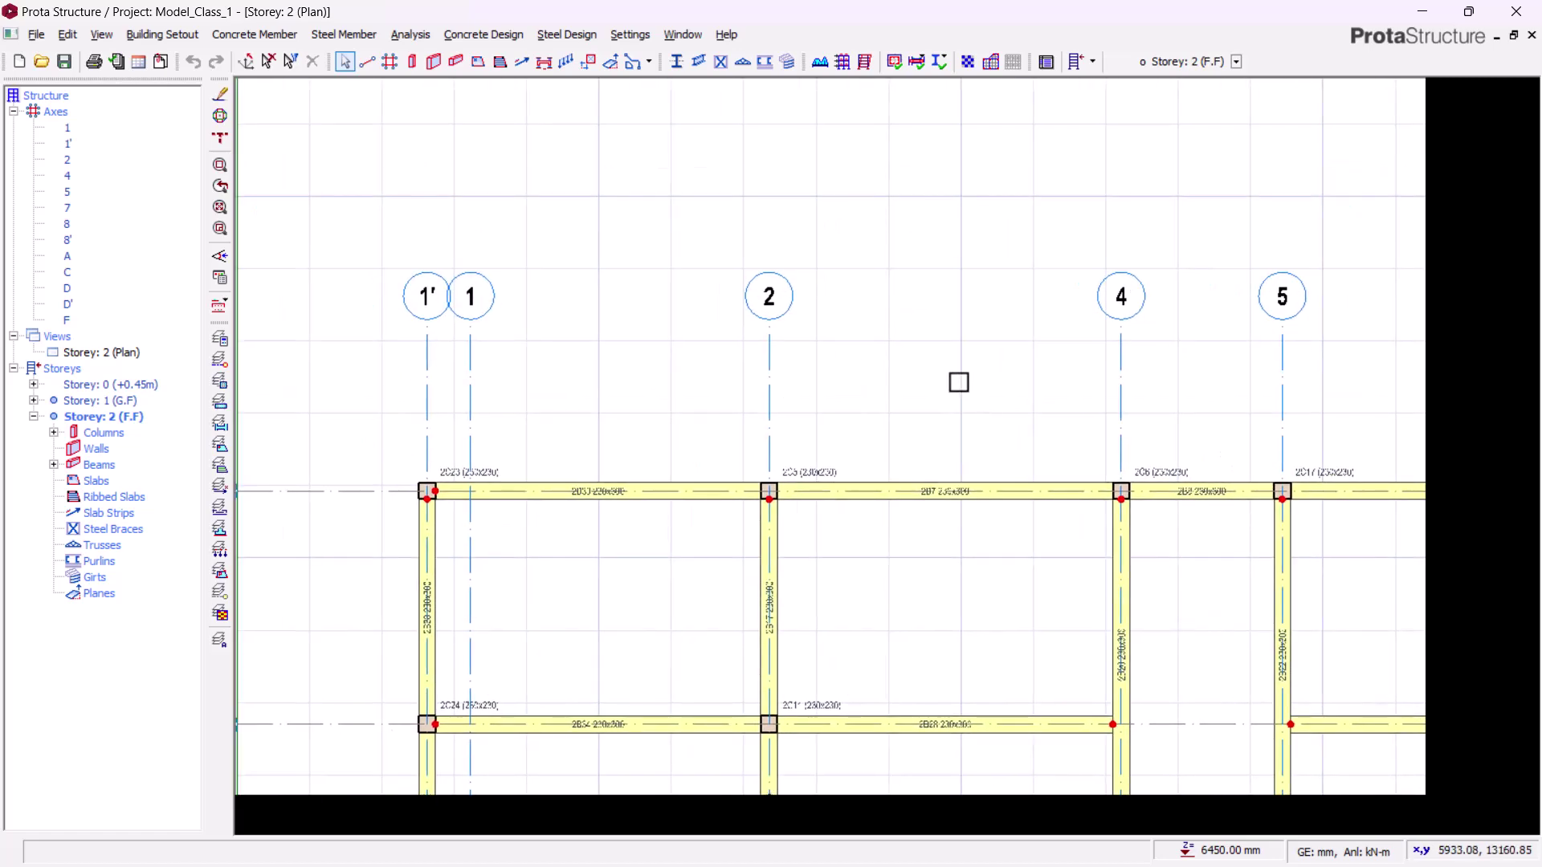
pyautogui.scroll(-2, 956, 382)
pyautogui.moveTo(1060, 544); pyautogui.dragTo(699, 459, button='middle')
pyautogui.scroll(-2, 729, 409)
pyautogui.scroll(1, 699, 459)
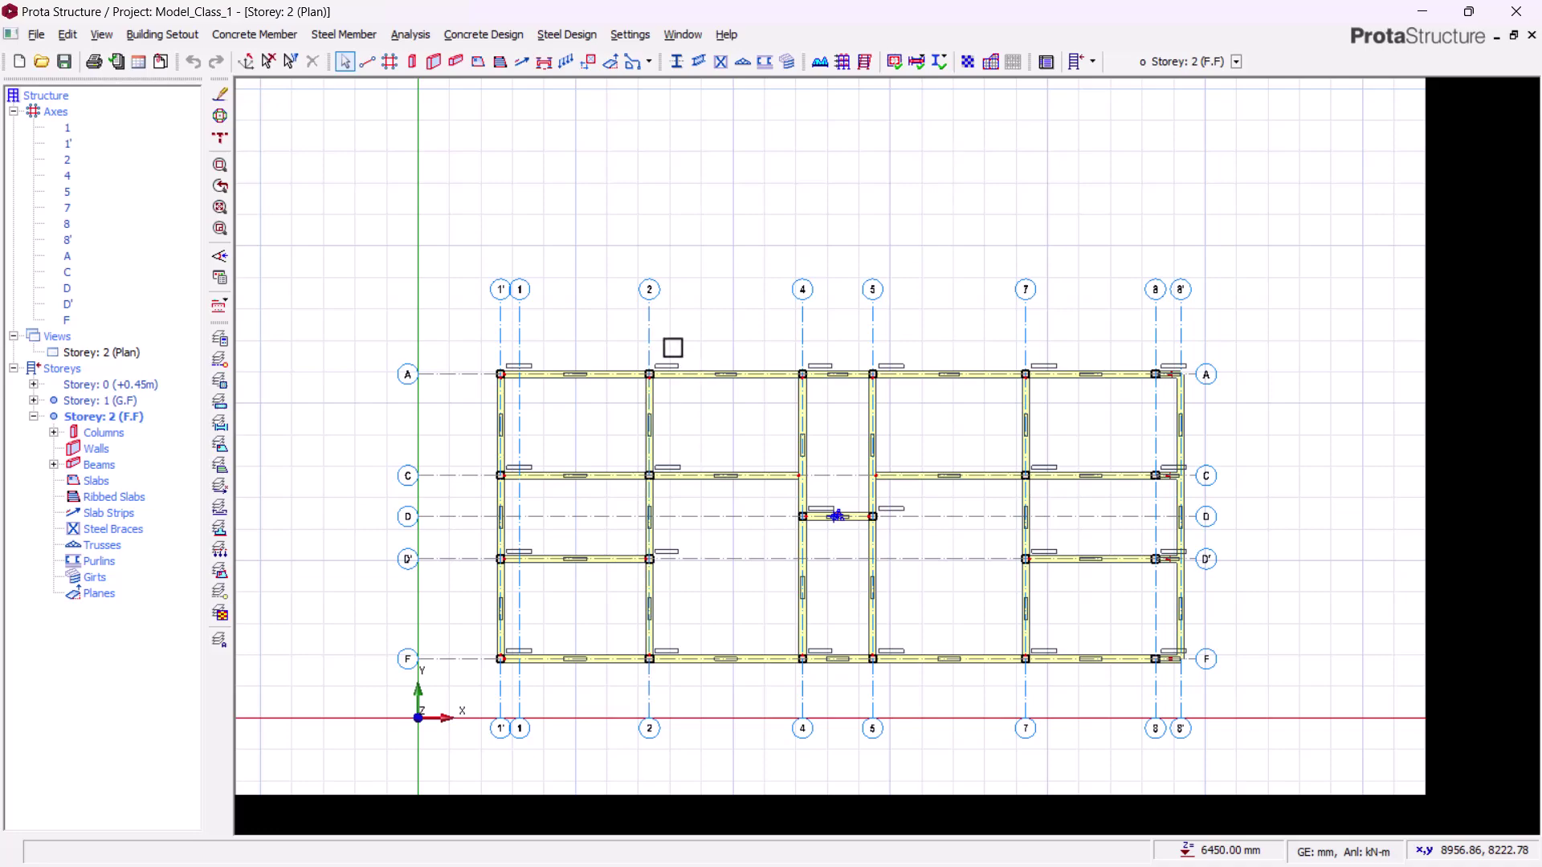
pyautogui.click(77, 353)
pyautogui.rightClick(76, 353)
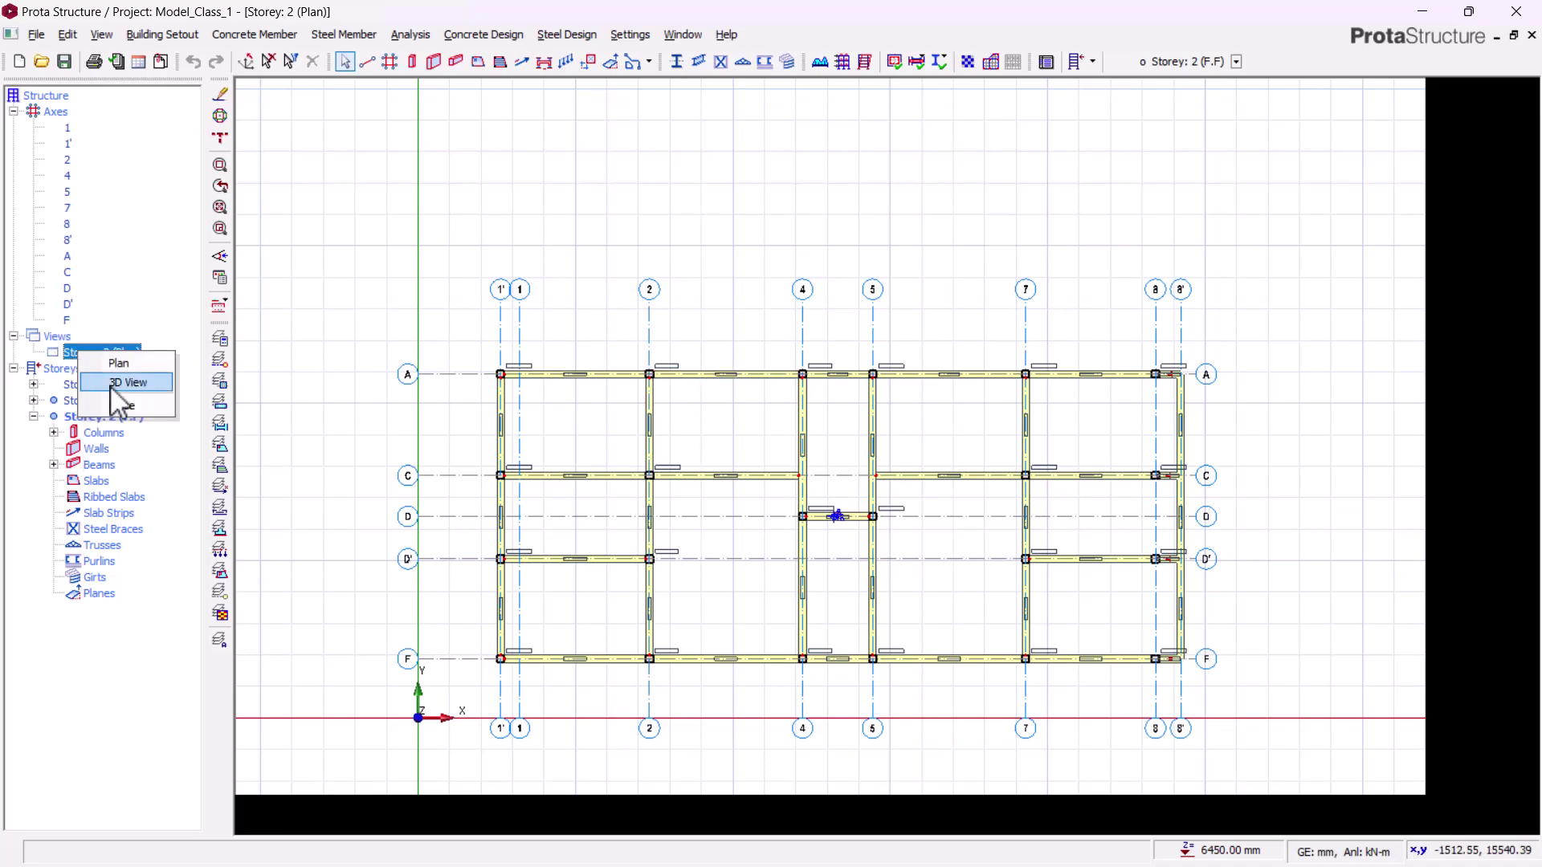
pyautogui.click(109, 385)
pyautogui.moveTo(416, 396); pyautogui.dragTo(689, 523, button='middle')
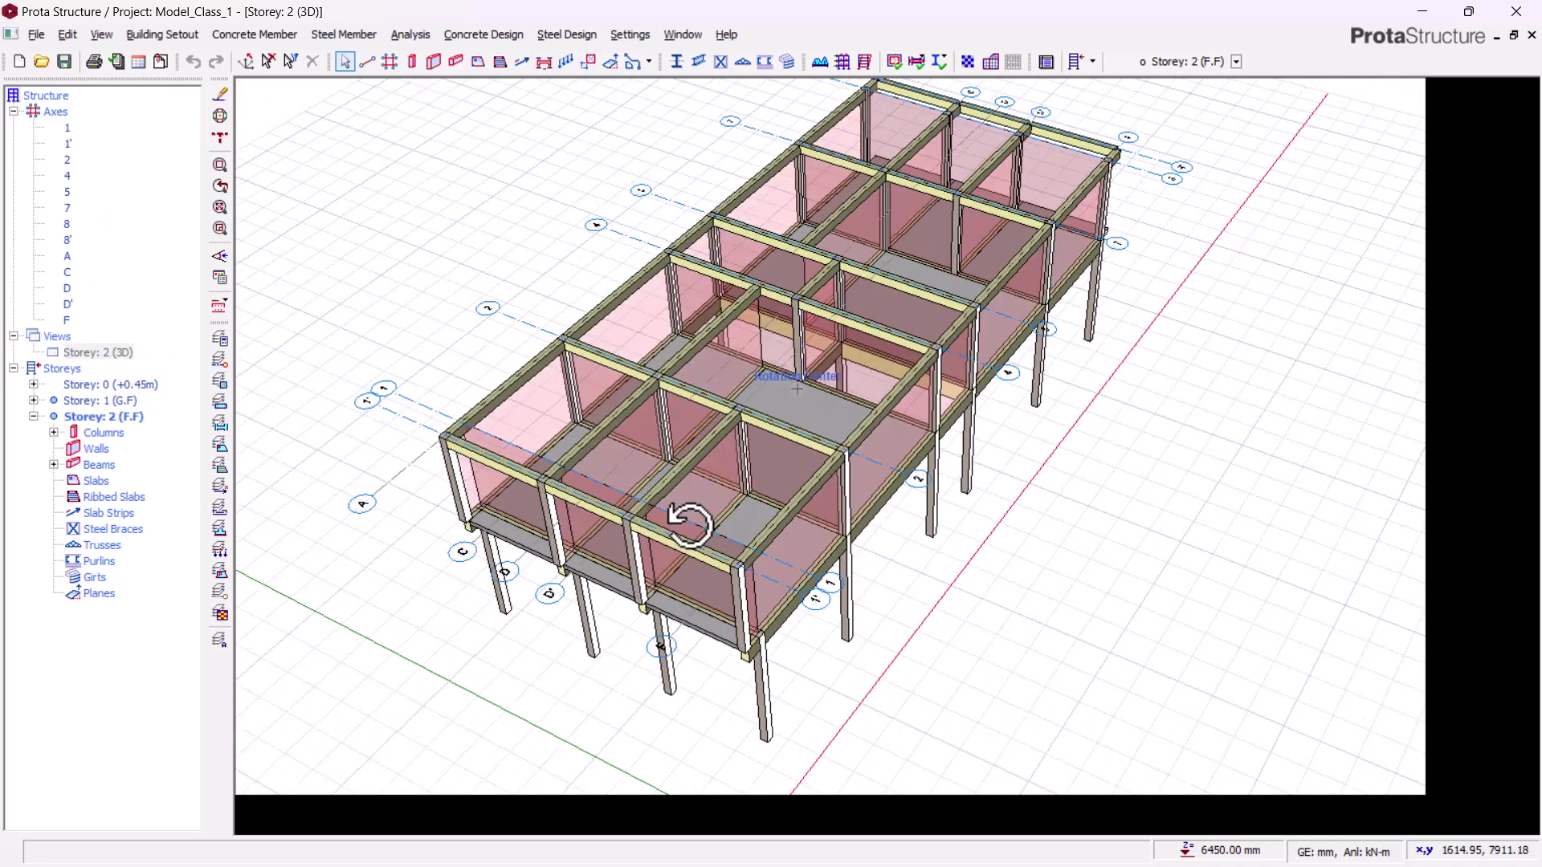
pyautogui.moveTo(888, 619); pyautogui.dragTo(823, 630, button='middle')
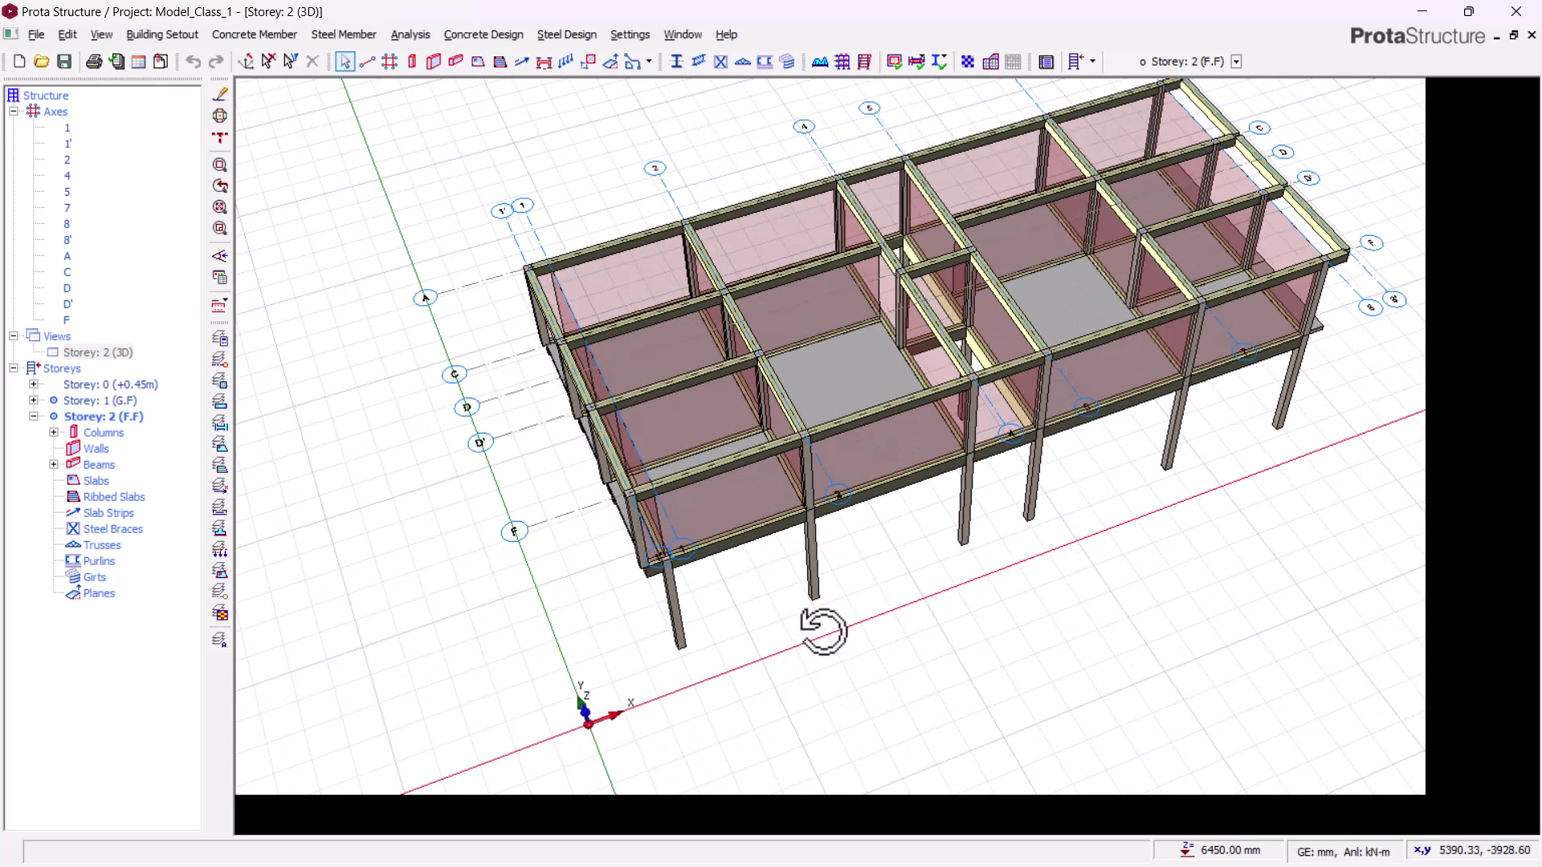
# Return storey 2 to its plan view and examine the column and beam layout across axes 1' to 8'.
pyautogui.click(94, 352)
pyautogui.rightClick(93, 352)
pyautogui.click(154, 353)
pyautogui.scroll(3, 894, 512)
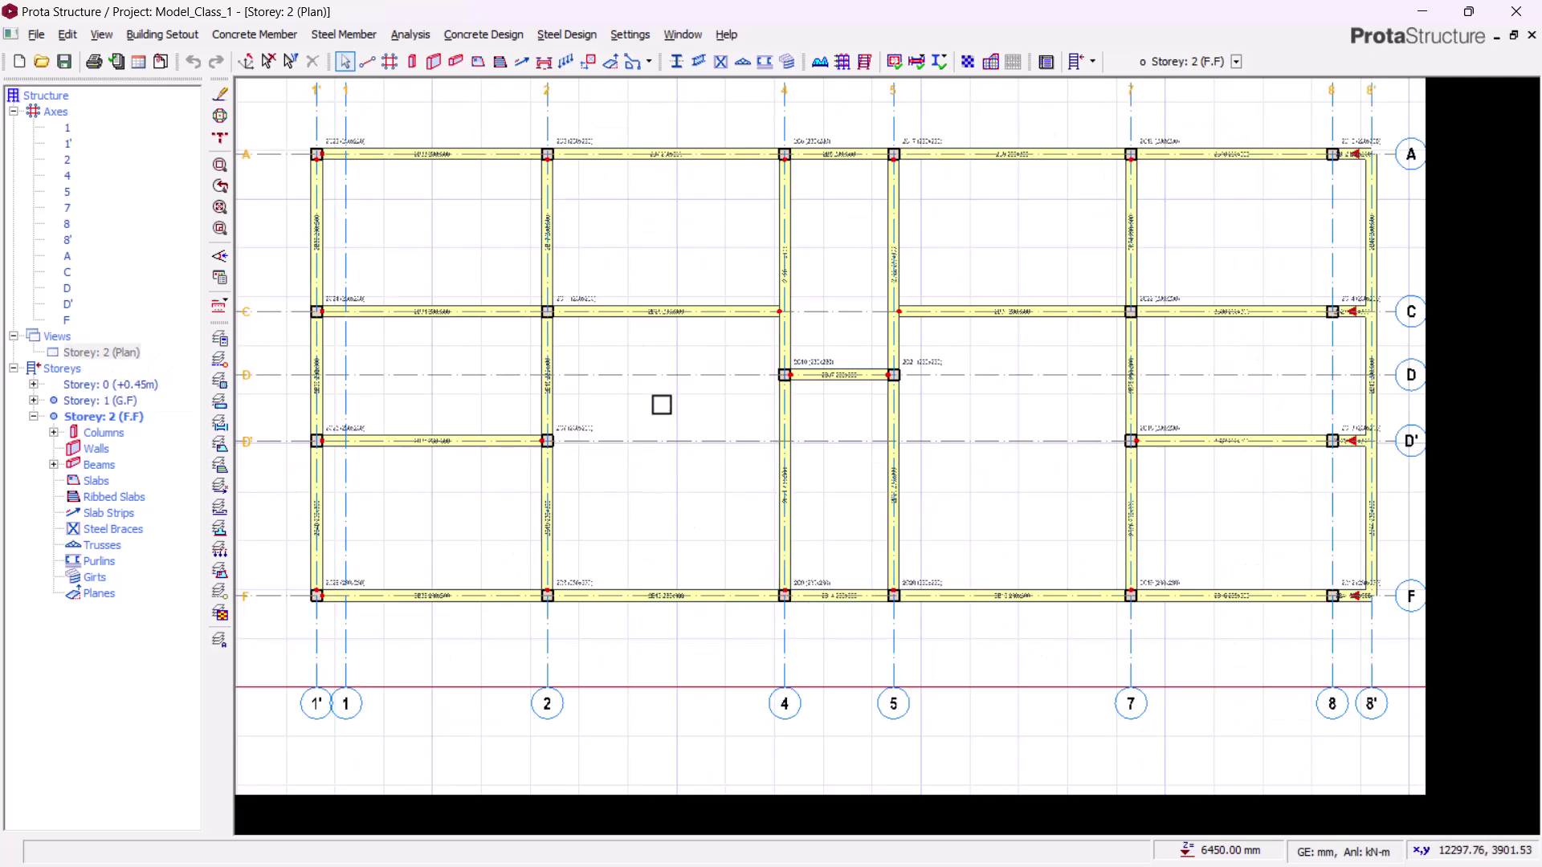
pyautogui.moveTo(662, 405); pyautogui.dragTo(706, 451, button='middle')
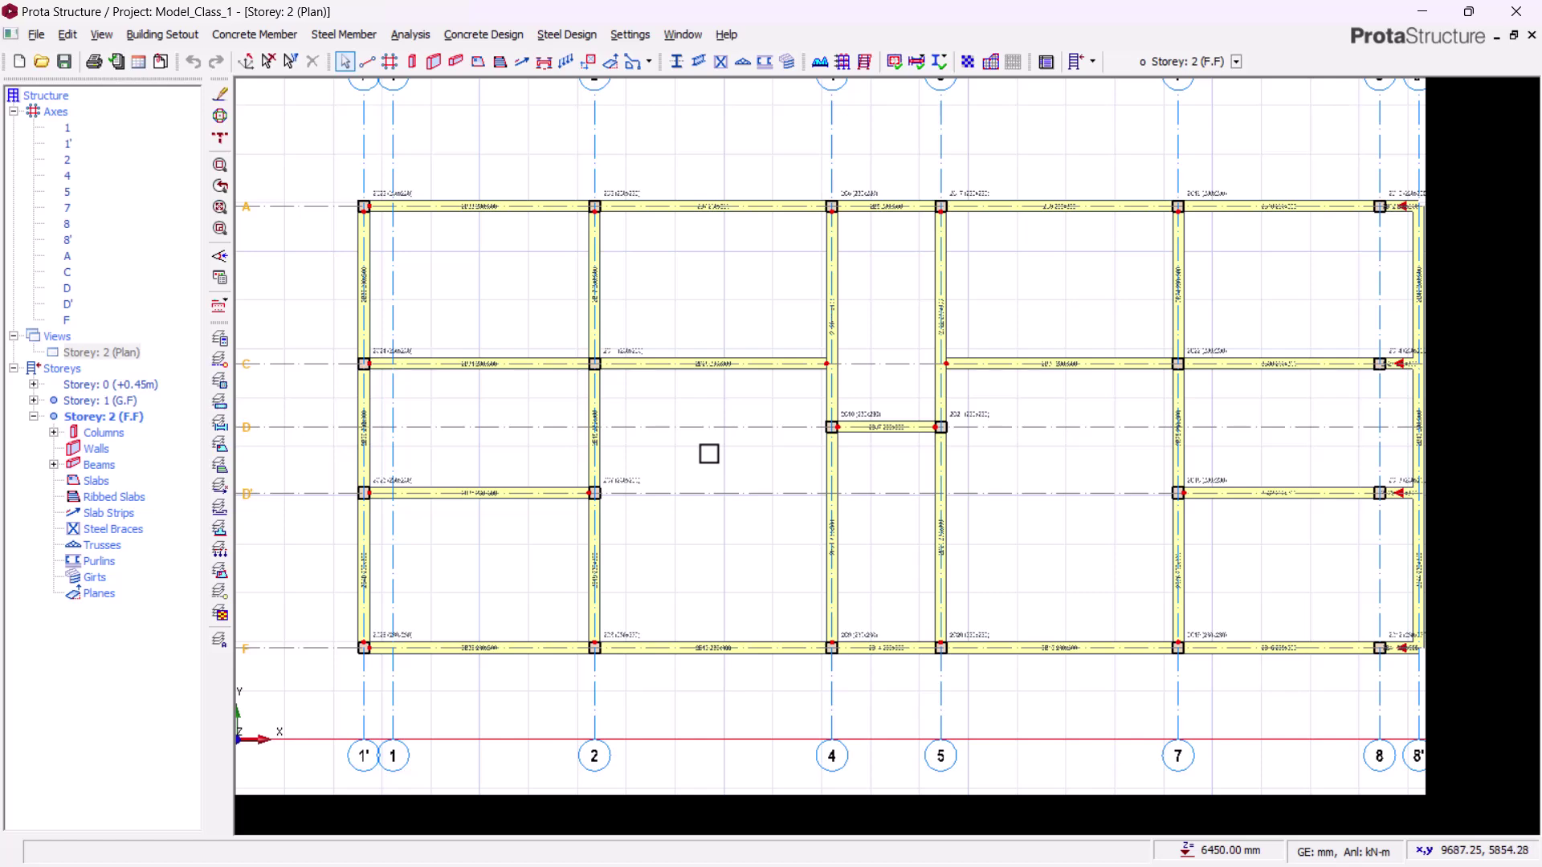
pyautogui.scroll(-5, 709, 454)
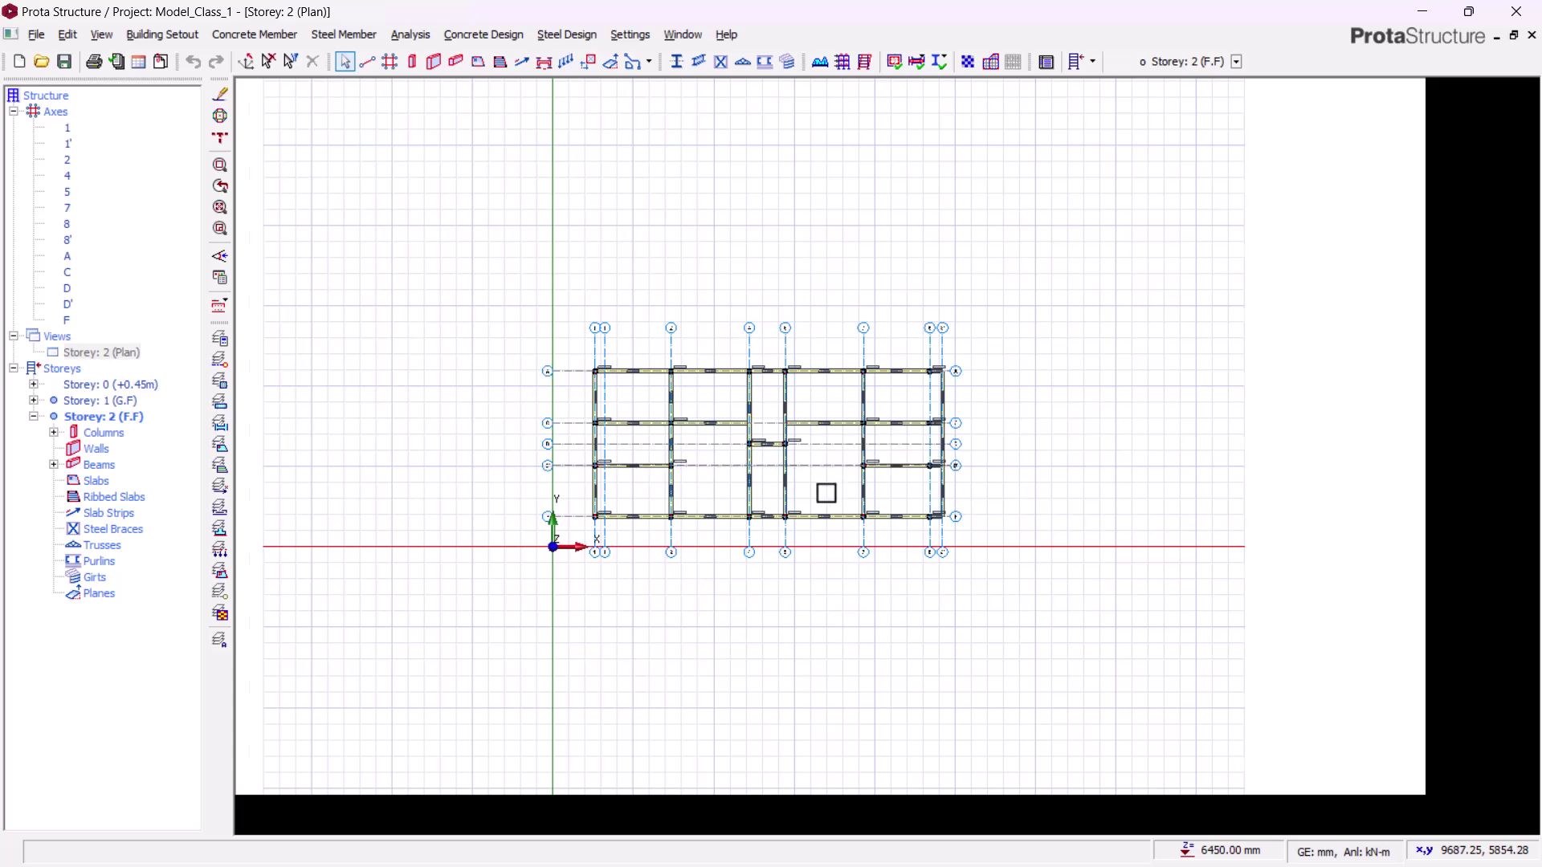
pyautogui.scroll(5, 787, 482)
pyautogui.moveTo(497, 354); pyautogui.dragTo(801, 435, button='middle')
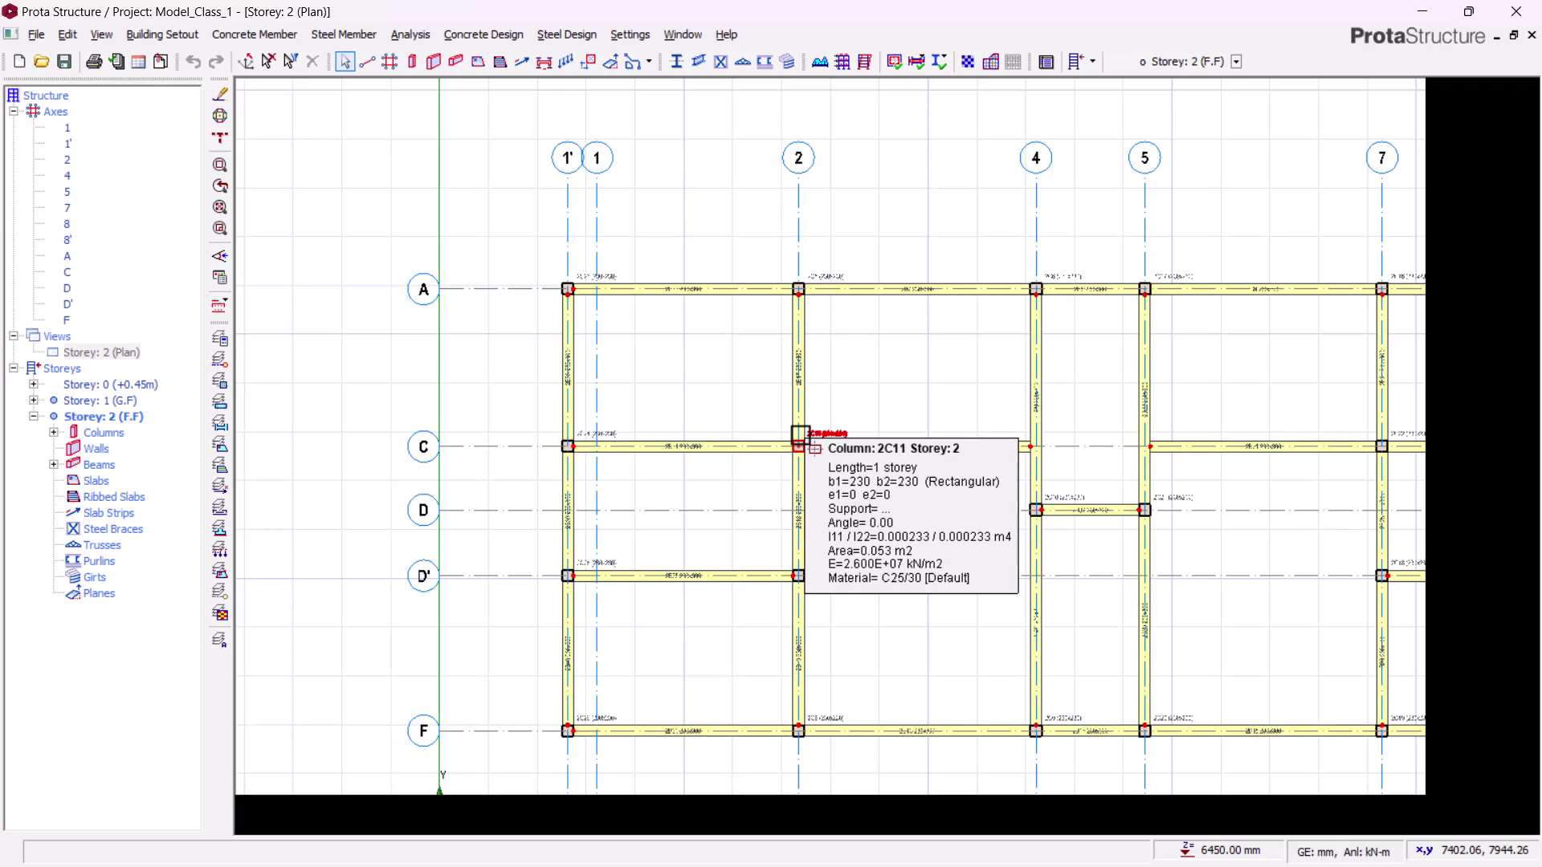
pyautogui.scroll(-3, 799, 435)
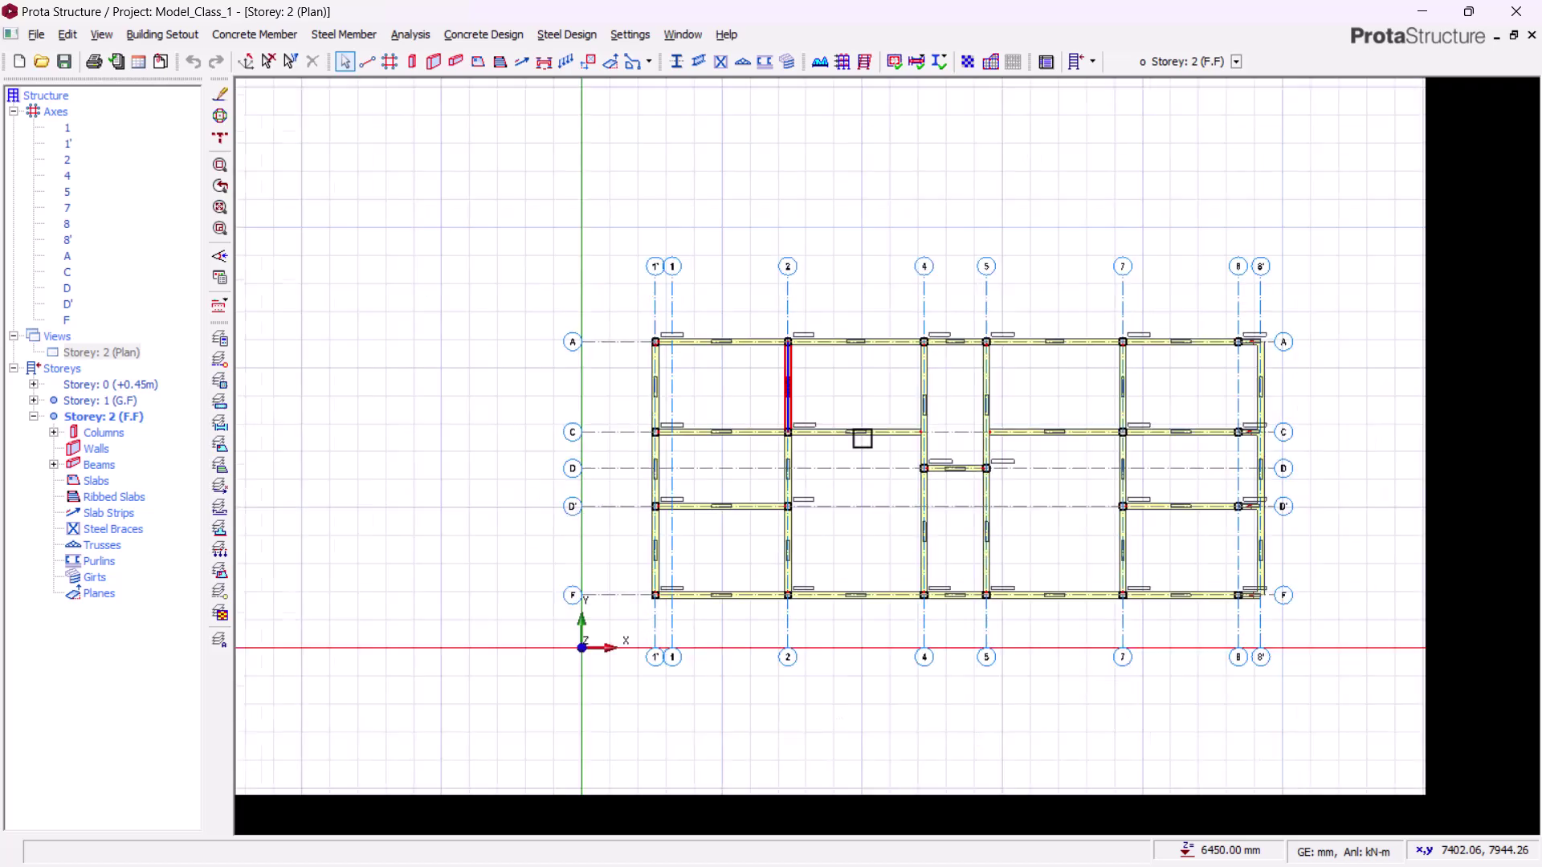
pyautogui.moveTo(1138, 568); pyautogui.dragTo(980, 584, button='middle')
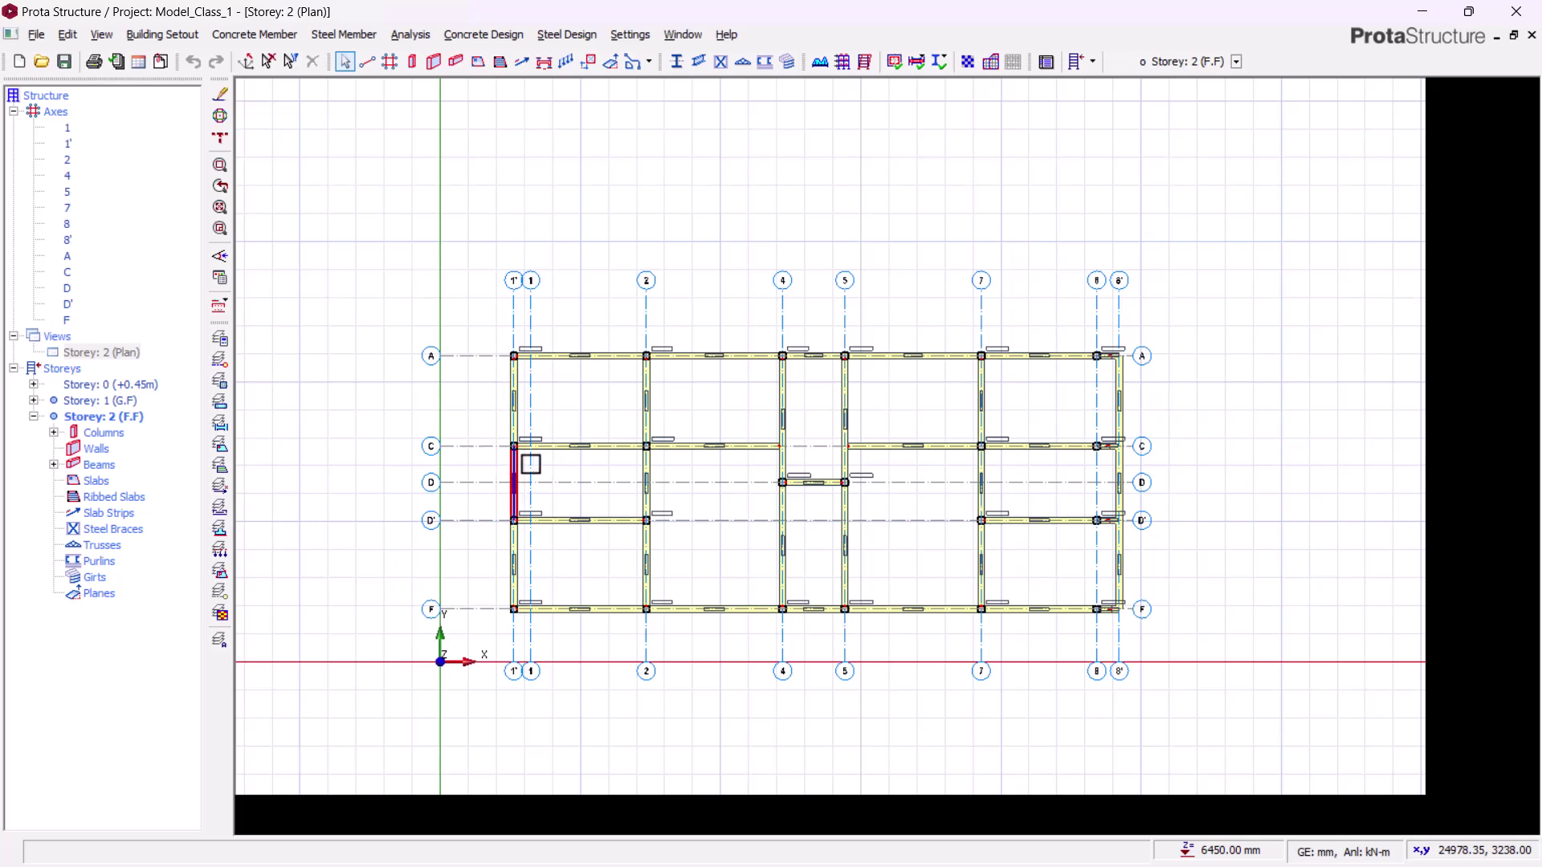
pyautogui.scroll(2, 554, 505)
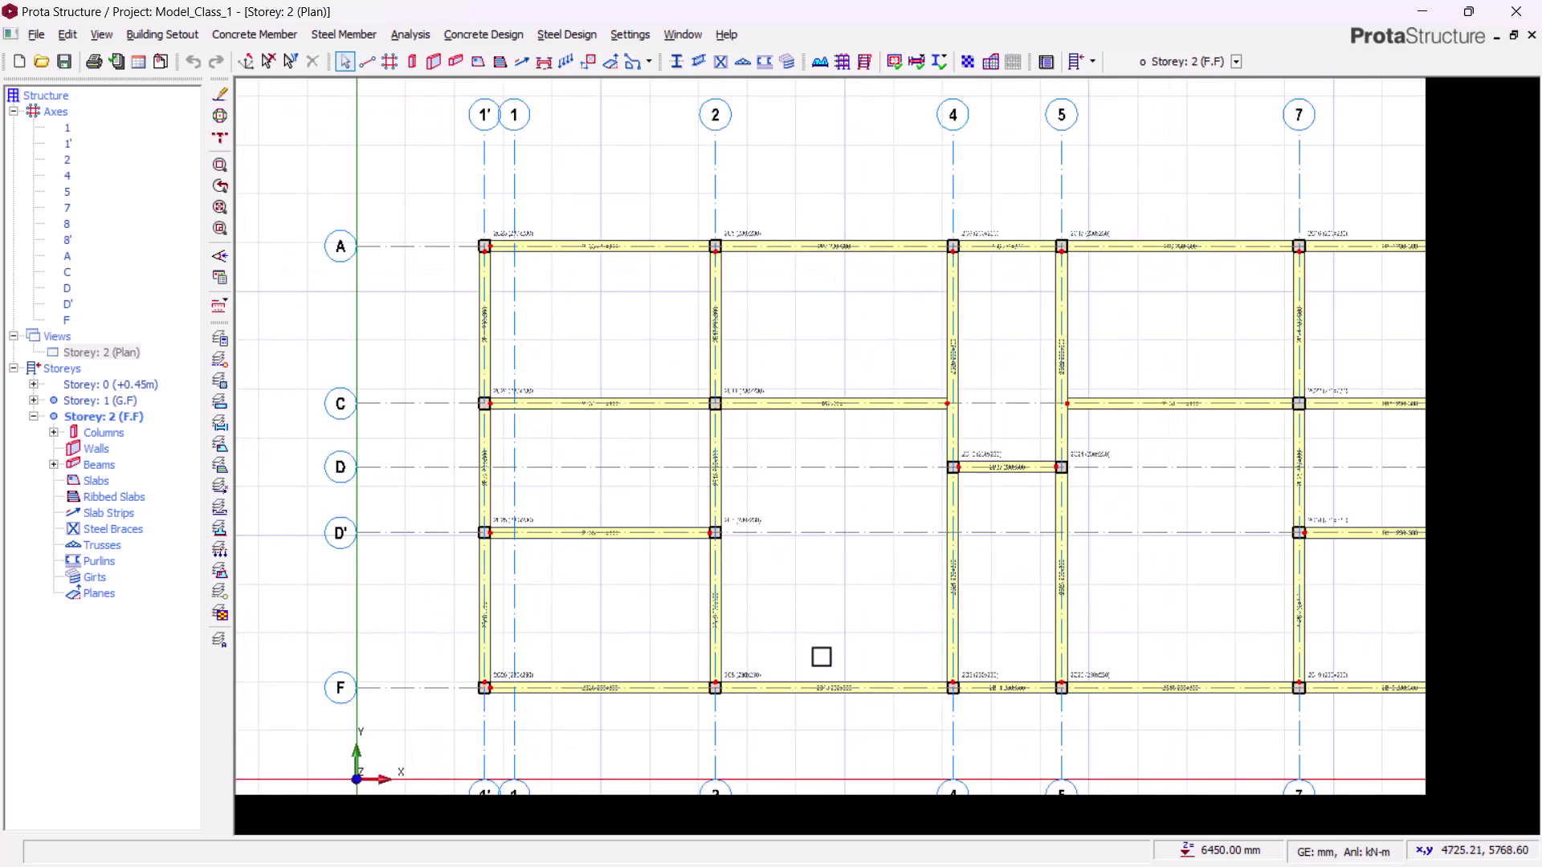
pyautogui.moveTo(819, 653); pyautogui.dragTo(658, 647, button='middle')
pyautogui.moveTo(957, 602); pyautogui.dragTo(923, 605, button='middle')
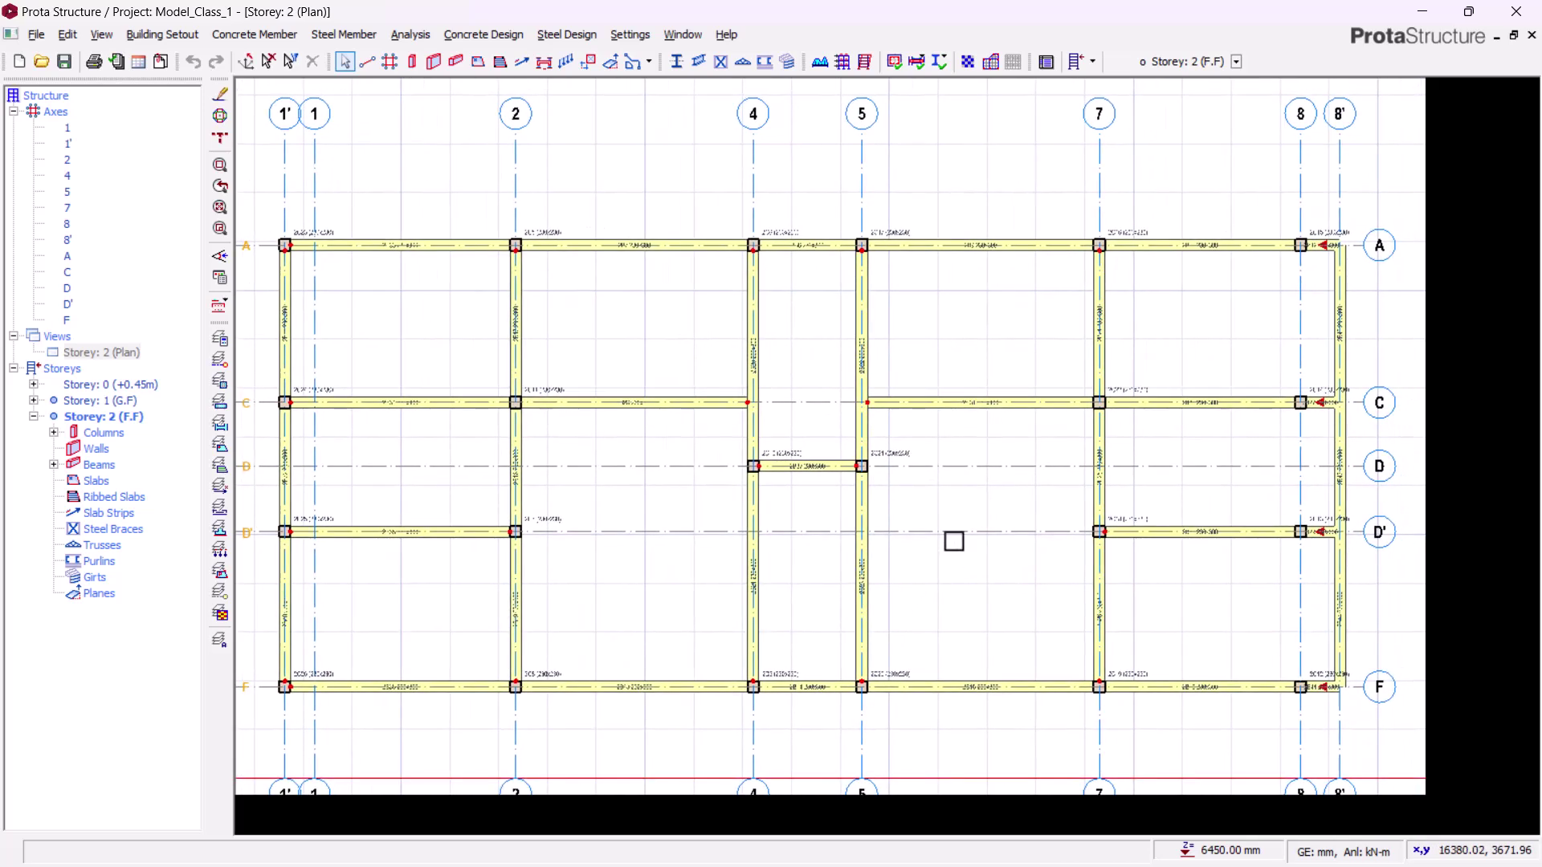